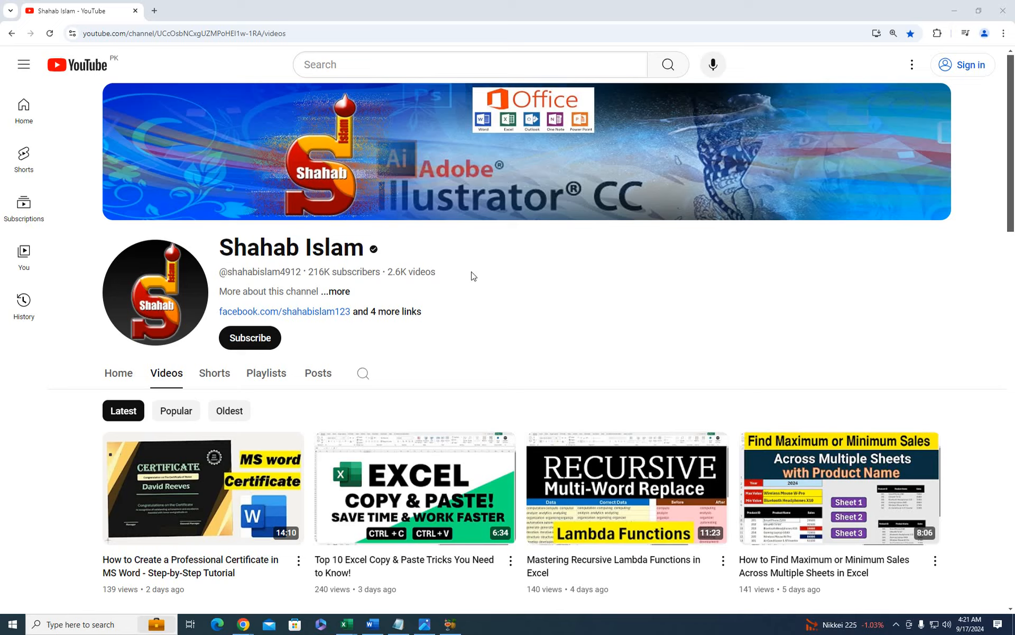
# - Switch to BillingSoftware_Template.xlsx in Excel and choose the second listed customer for cell A4 on the Ordersheet
pyautogui.moveTo(341, 443)
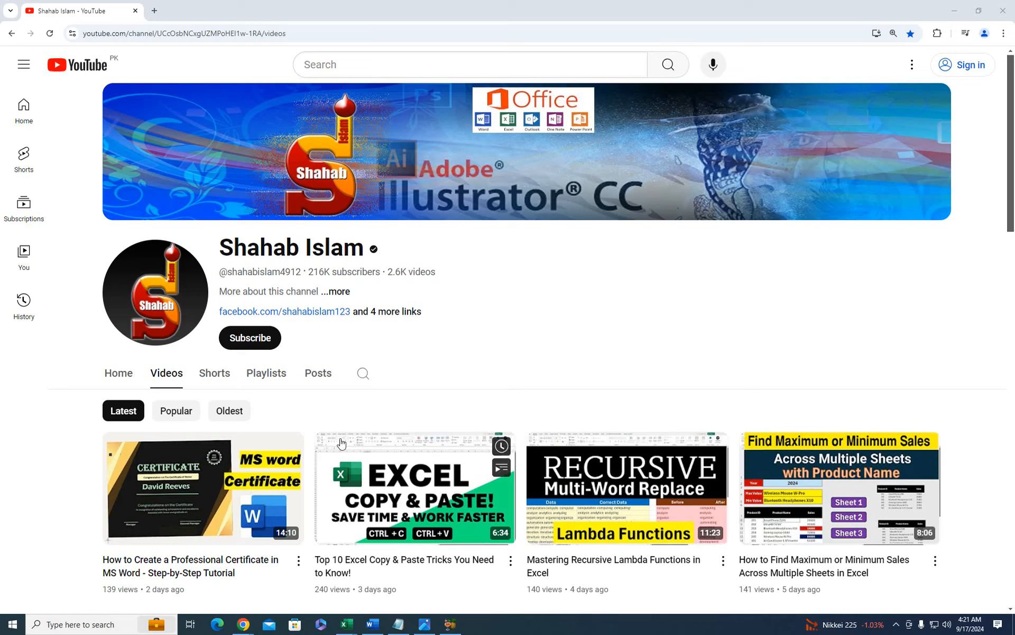
pyautogui.moveTo(348, 624)
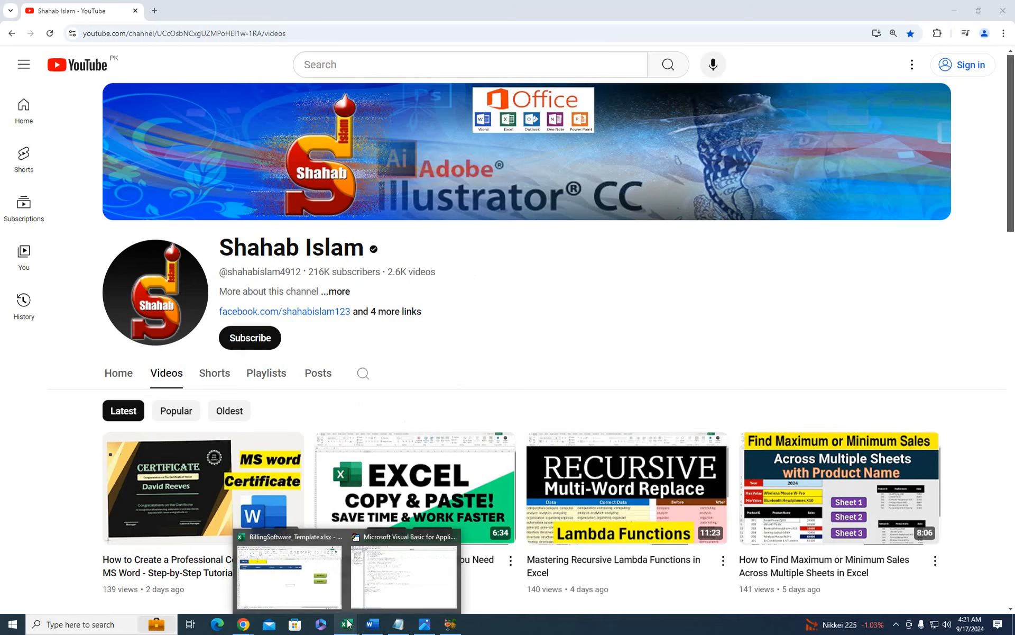
pyautogui.click(290, 574)
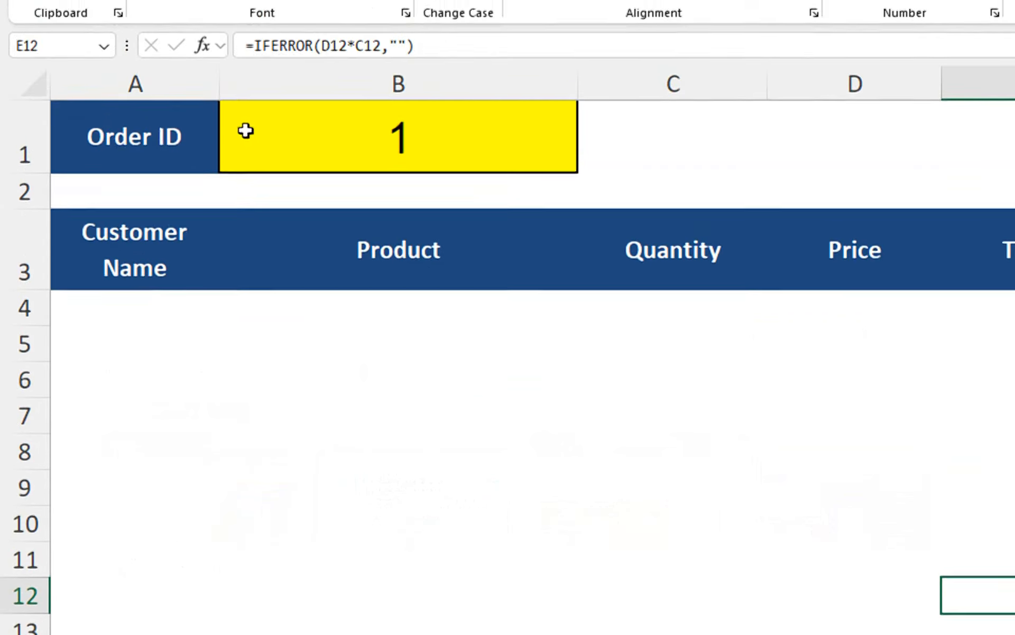
pyautogui.click(265, 349)
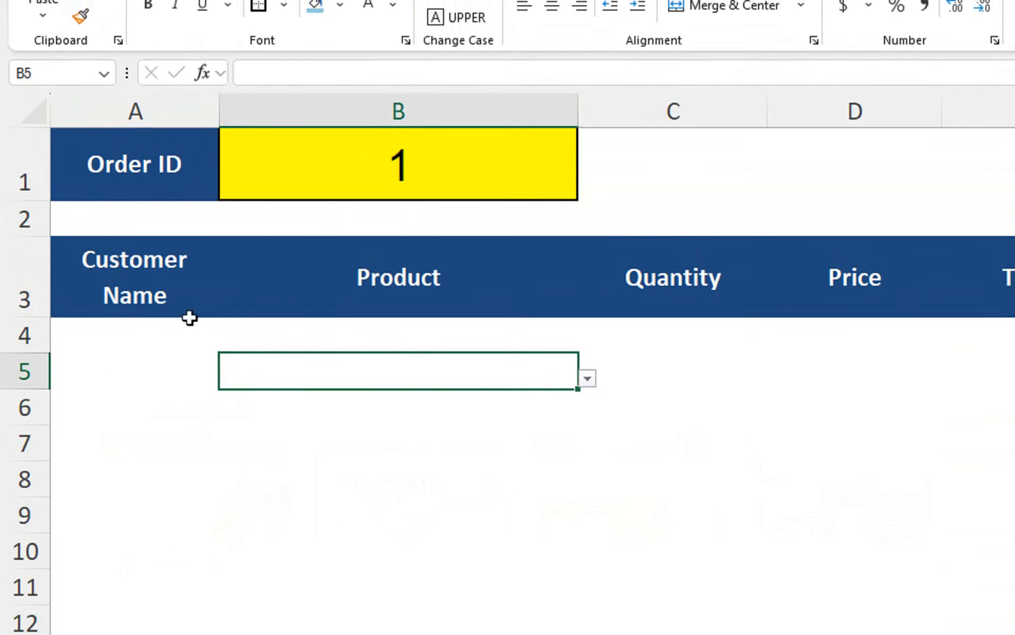
pyautogui.click(141, 337)
pyautogui.moveTo(140, 337); pyautogui.dragTo(215, 534)
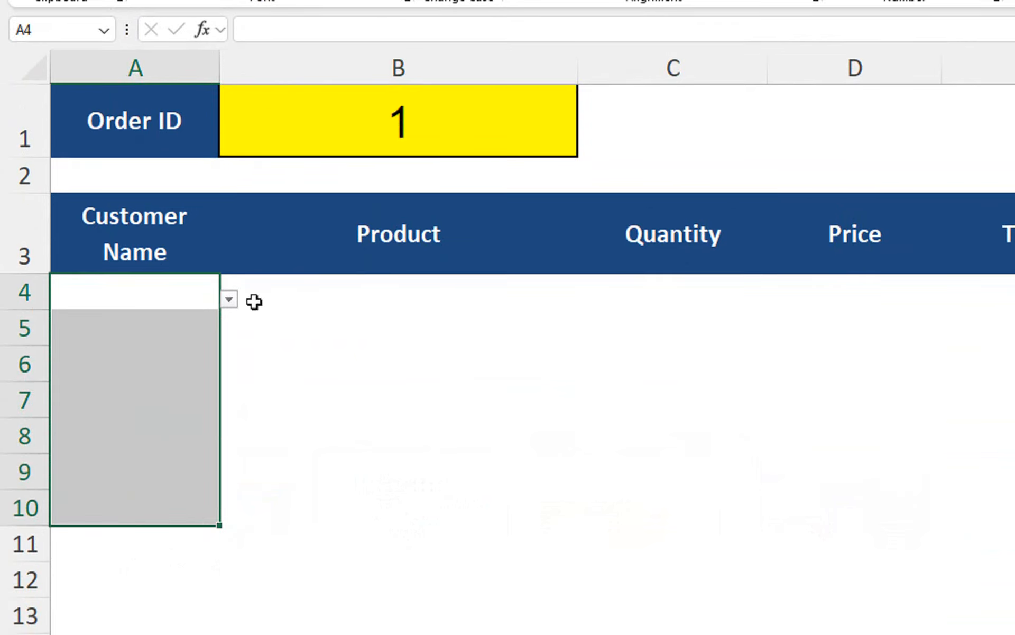
pyautogui.click(230, 300)
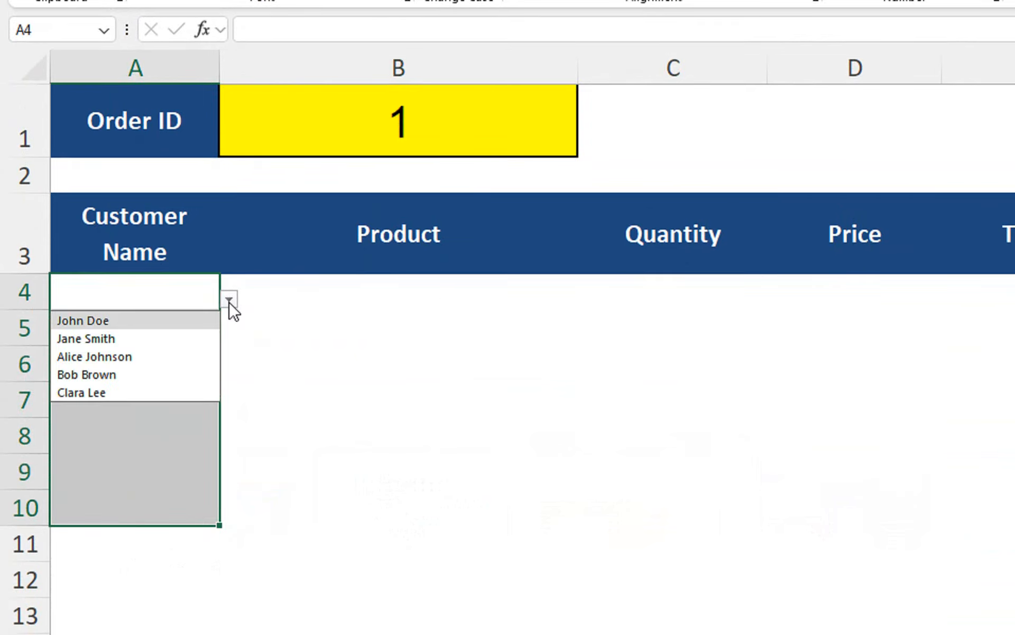
pyautogui.click(204, 338)
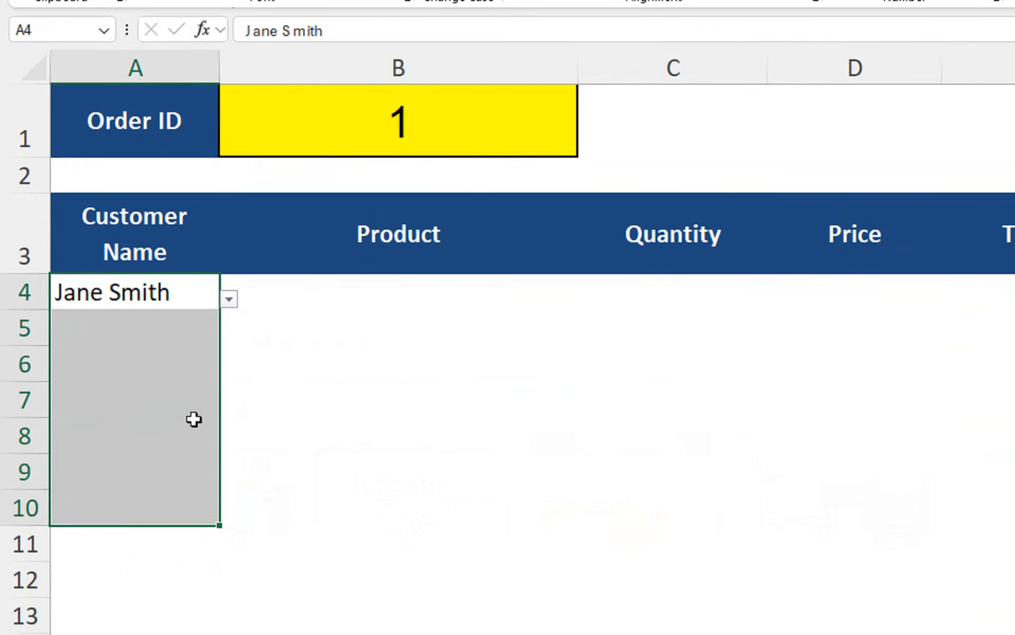
pyautogui.click(288, 403)
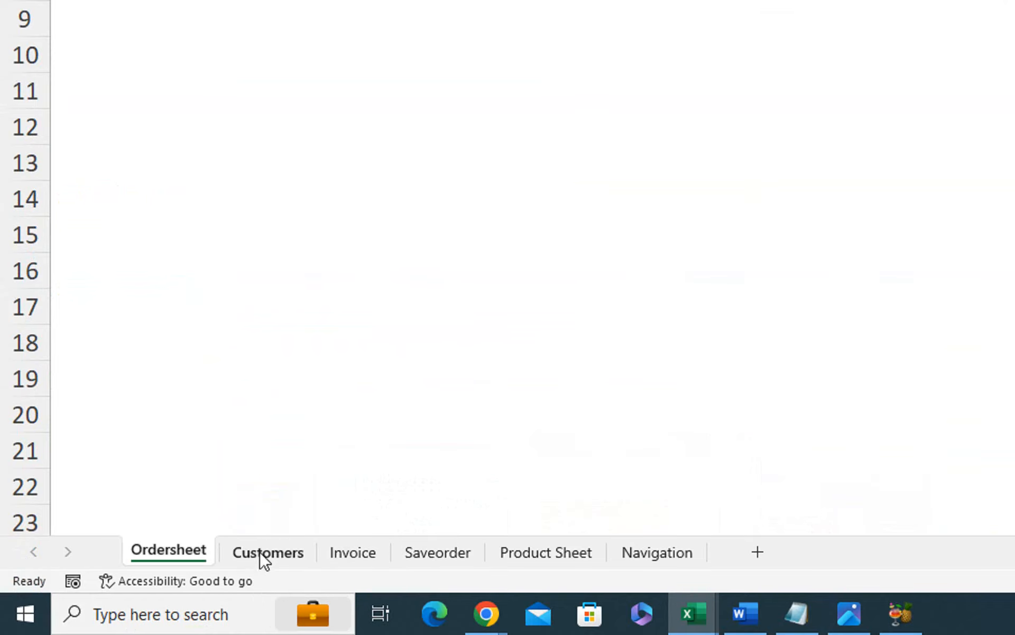
# - Review the Customers sheet, and set the invoice number in B2 of the Invoice sheet to 101
pyautogui.click(265, 553)
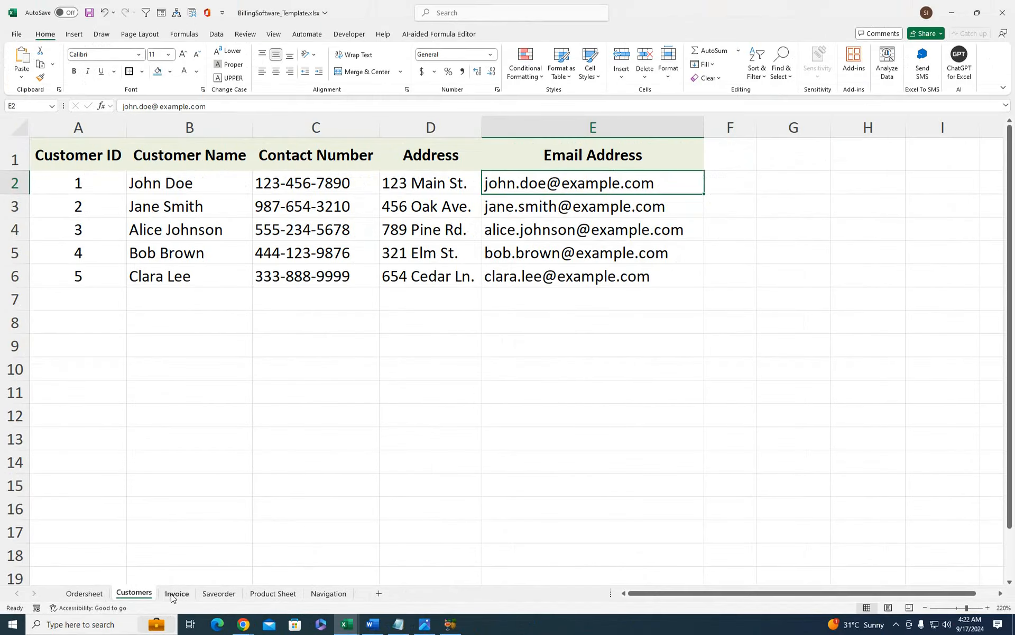
pyautogui.click(352, 553)
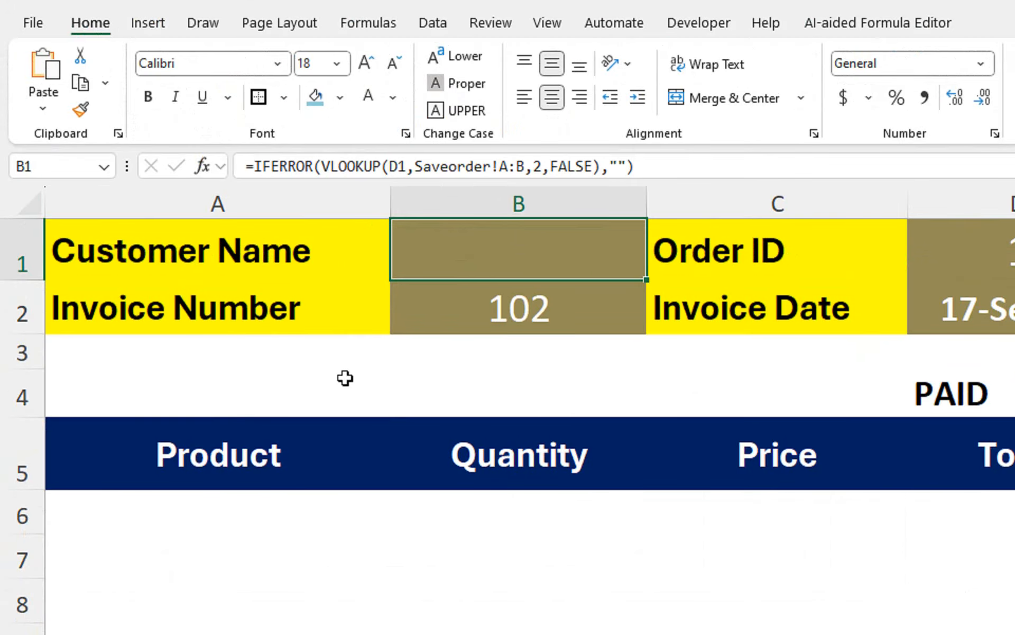
pyautogui.click(172, 212)
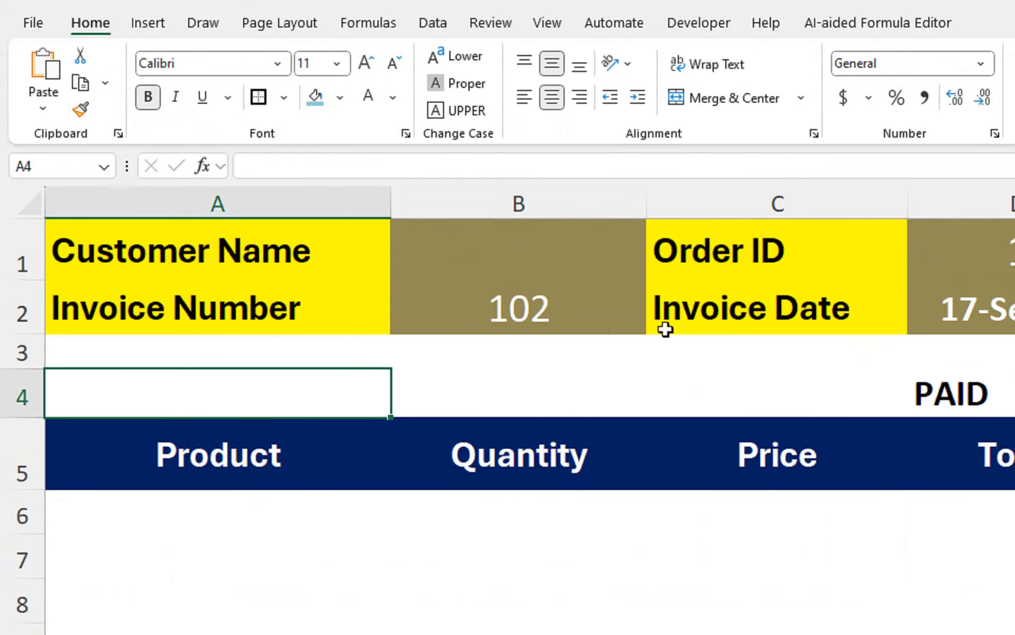
pyautogui.click(563, 313)
pyautogui.write('101')
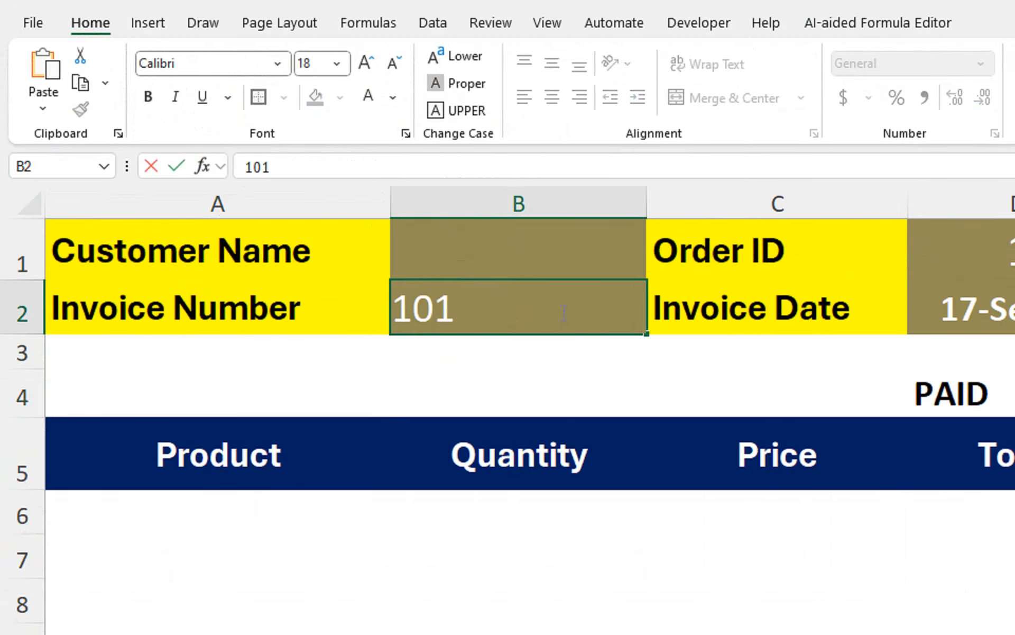
pyautogui.press('Return')
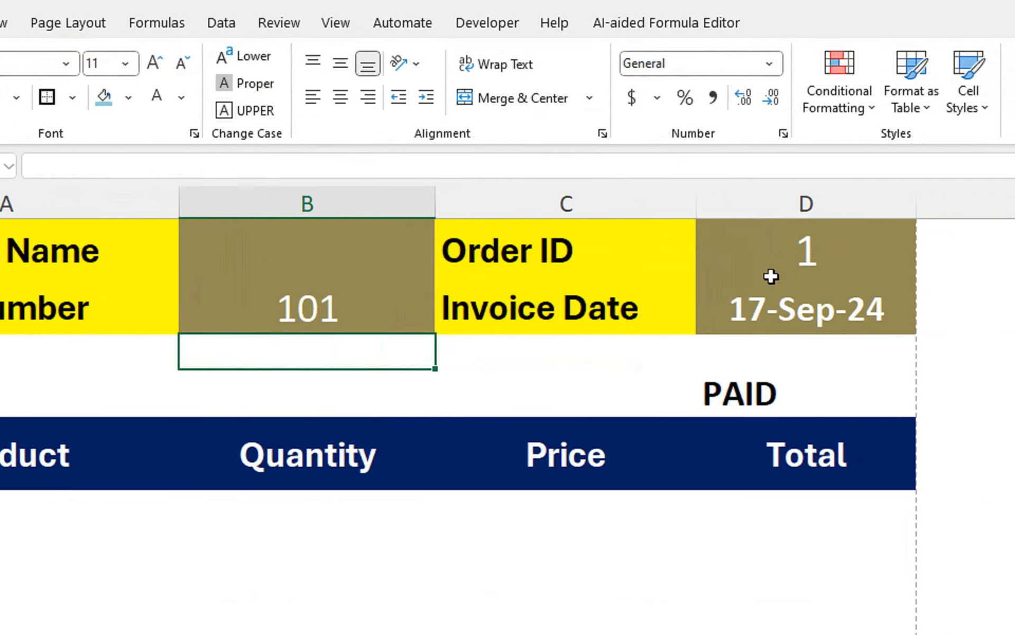
# - Examine the invoice's payment status cell and buttons, and the layouts of the Ordersheet, Saveorder and Product Sheet
pyautogui.click(773, 391)
pyautogui.click(401, 103)
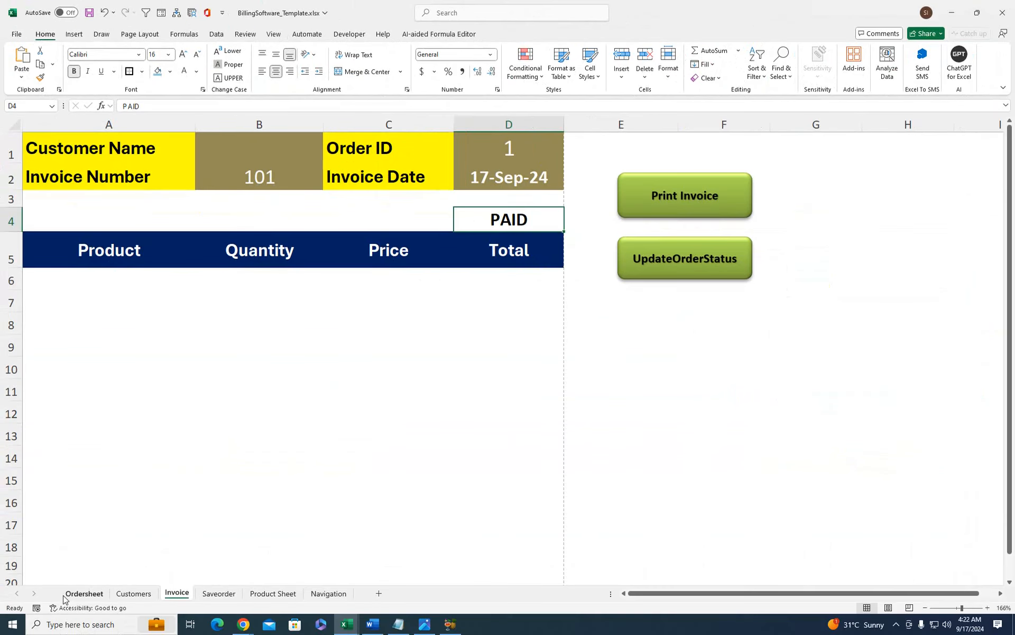
pyautogui.click(83, 593)
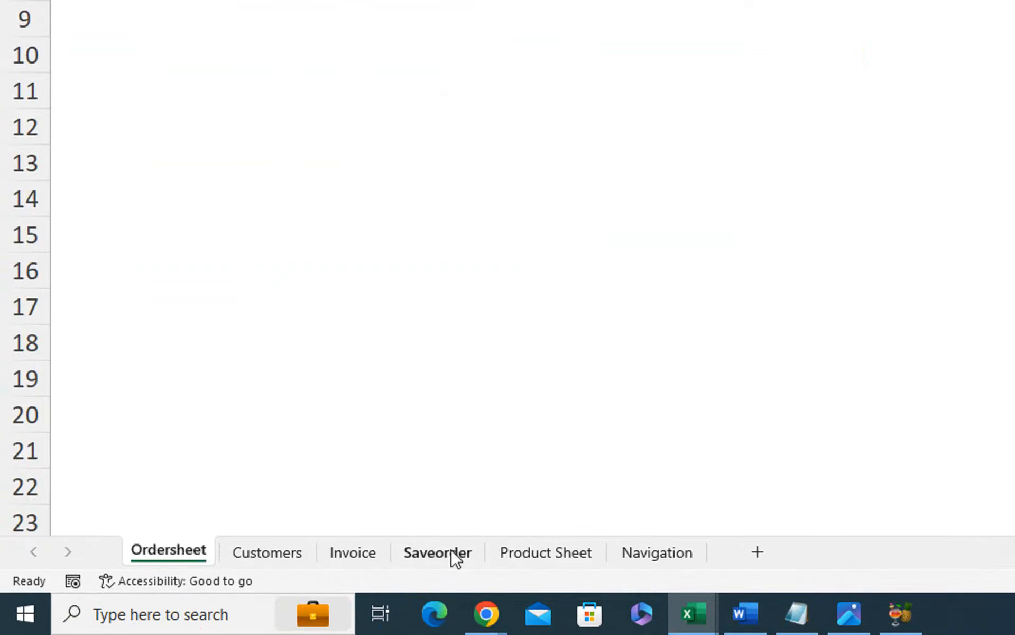
pyautogui.click(455, 555)
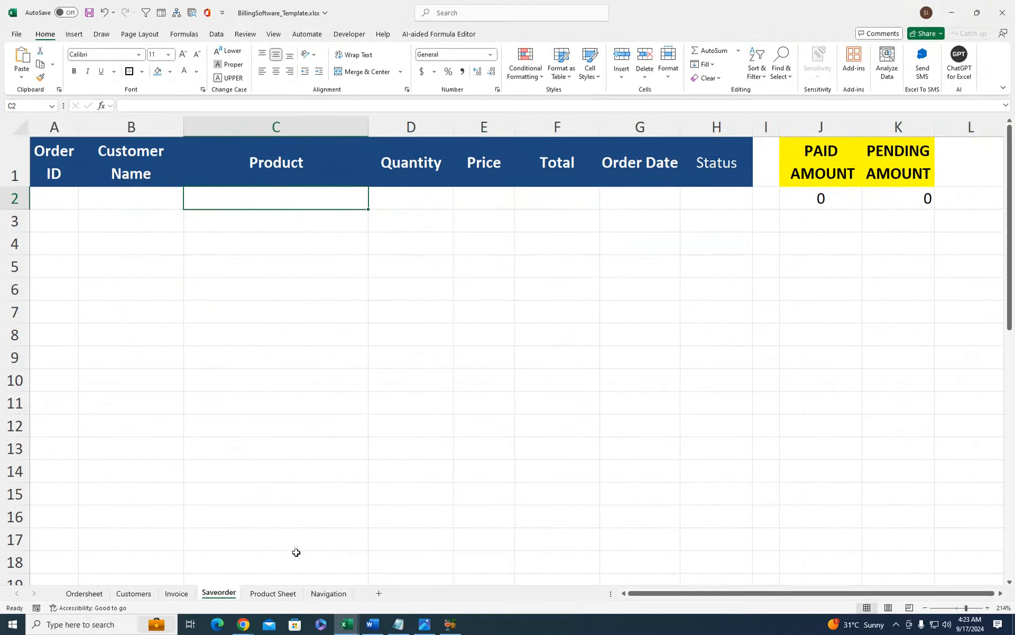
pyautogui.click(178, 594)
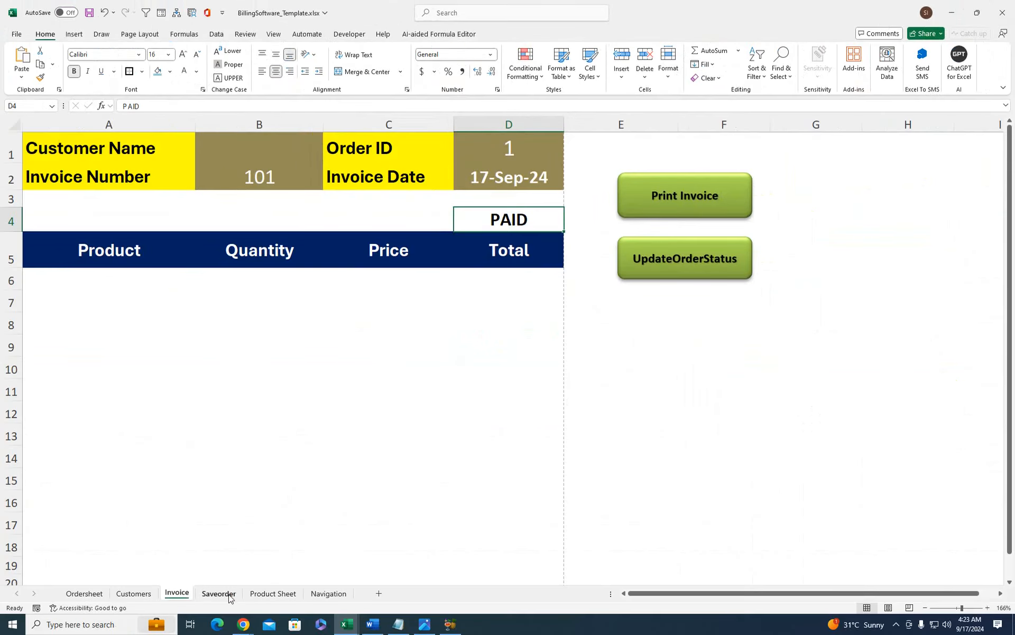
pyautogui.click(219, 593)
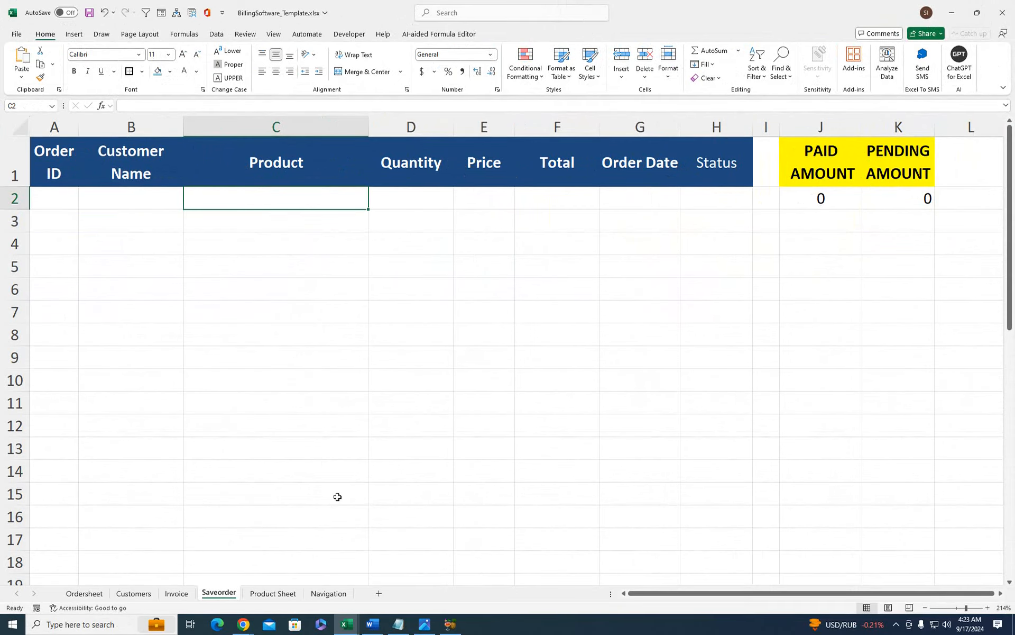
pyautogui.click(283, 596)
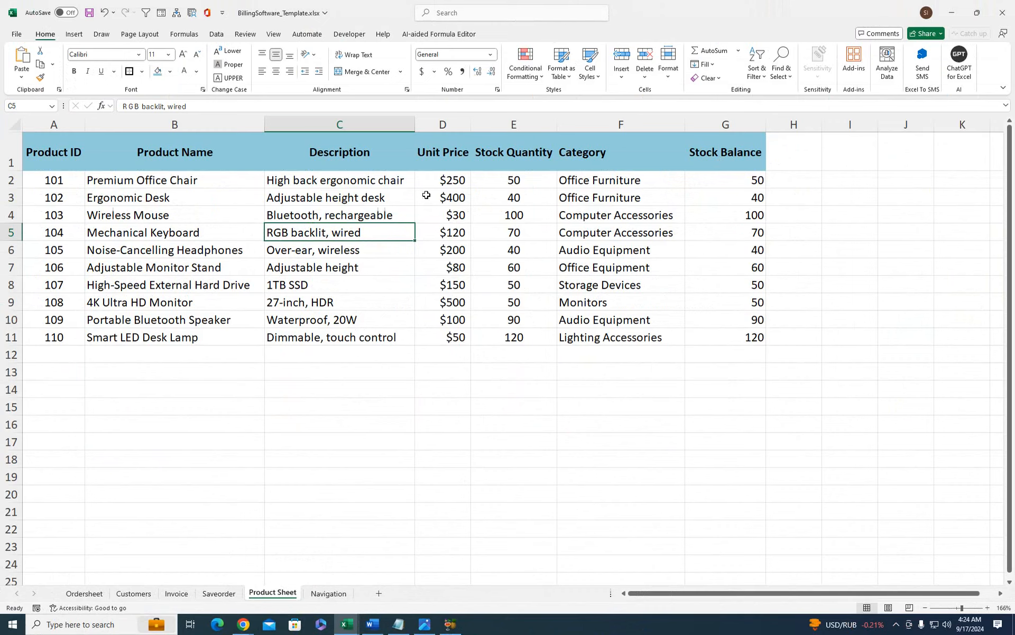
# - Open data validation for the Ordersheet's customer name cells A4:A15 without extending the existing validation
pyautogui.click(85, 594)
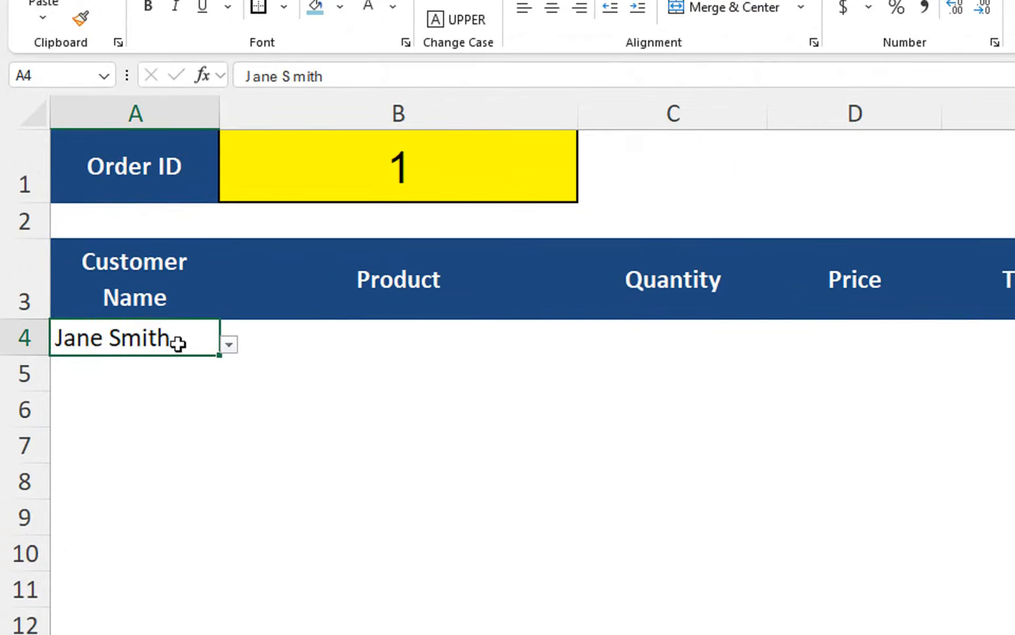
pyautogui.moveTo(87, 239); pyautogui.dragTo(88, 365)
pyautogui.moveTo(176, 558); pyautogui.dragTo(169, 535)
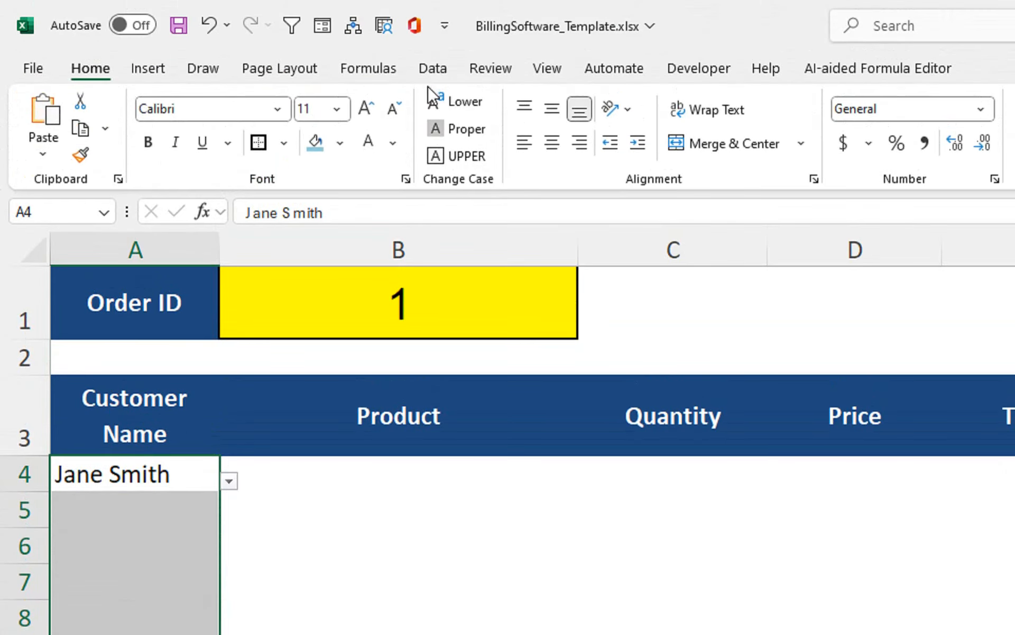
pyautogui.click(432, 68)
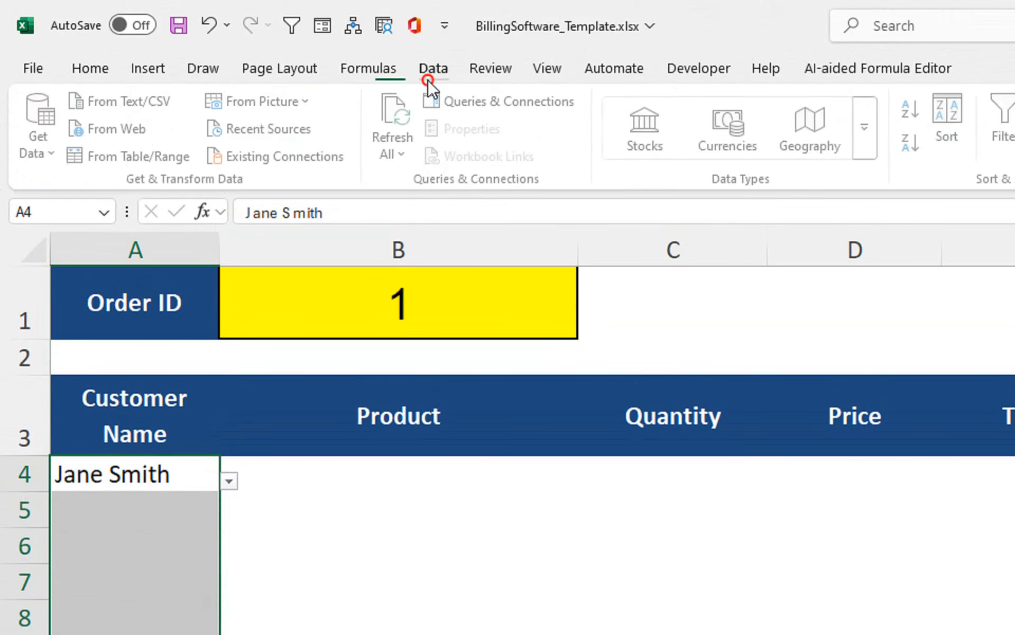
pyautogui.click(833, 135)
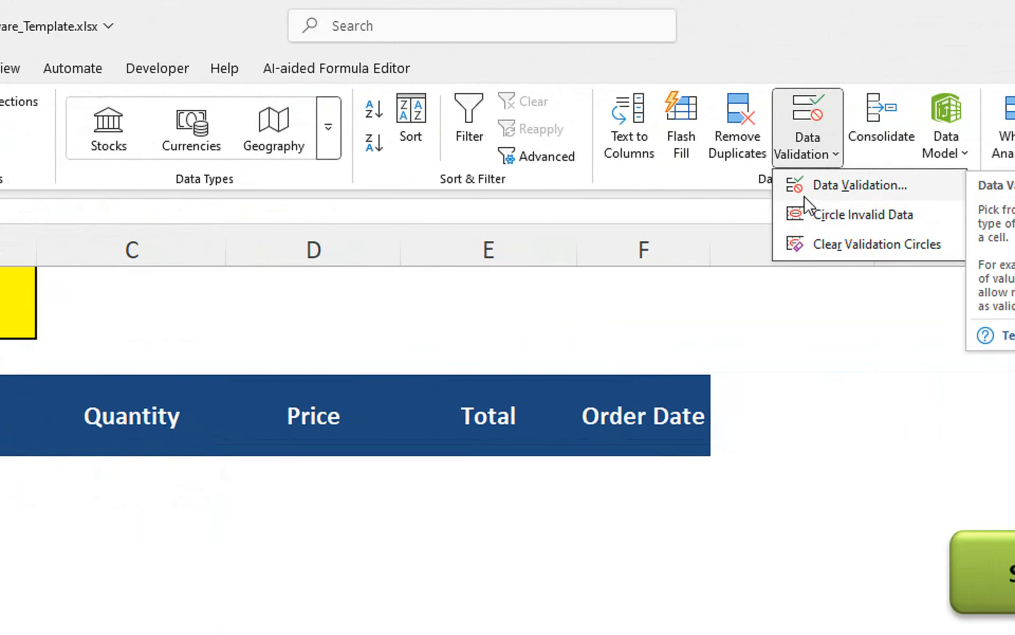
pyautogui.click(805, 197)
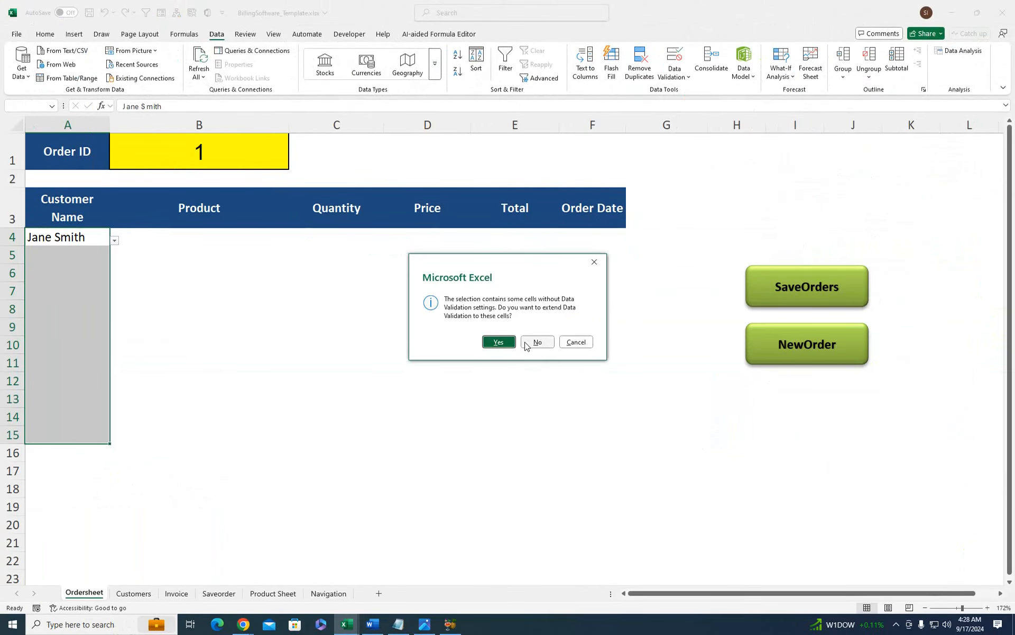
pyautogui.click(537, 342)
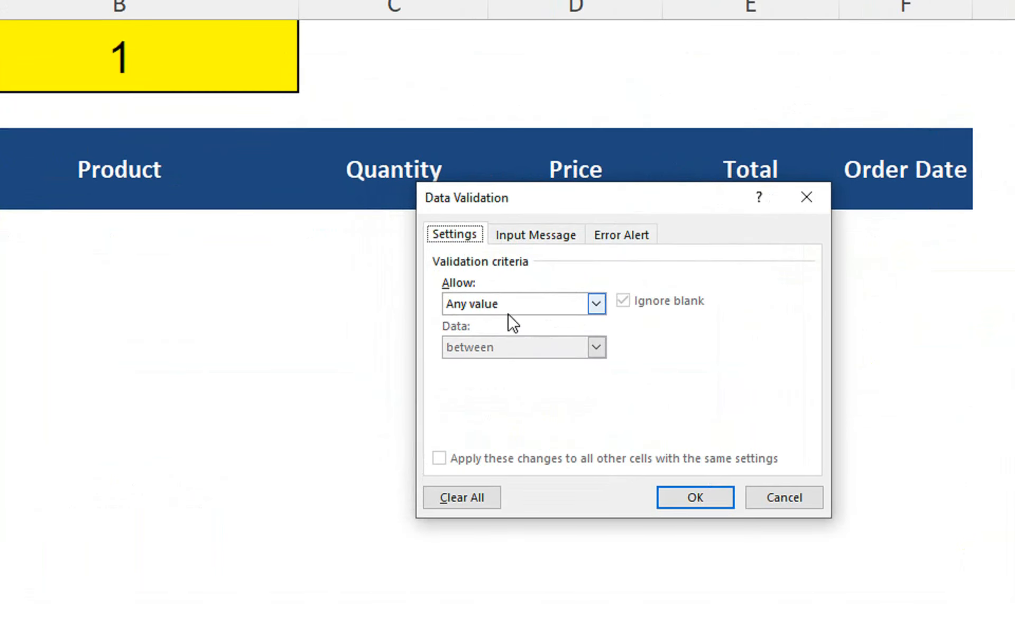
# - Restrict the customer name cells to a list sourced from the names in B2:B6 of the Customers sheet
pyautogui.click(509, 316)
pyautogui.click(505, 364)
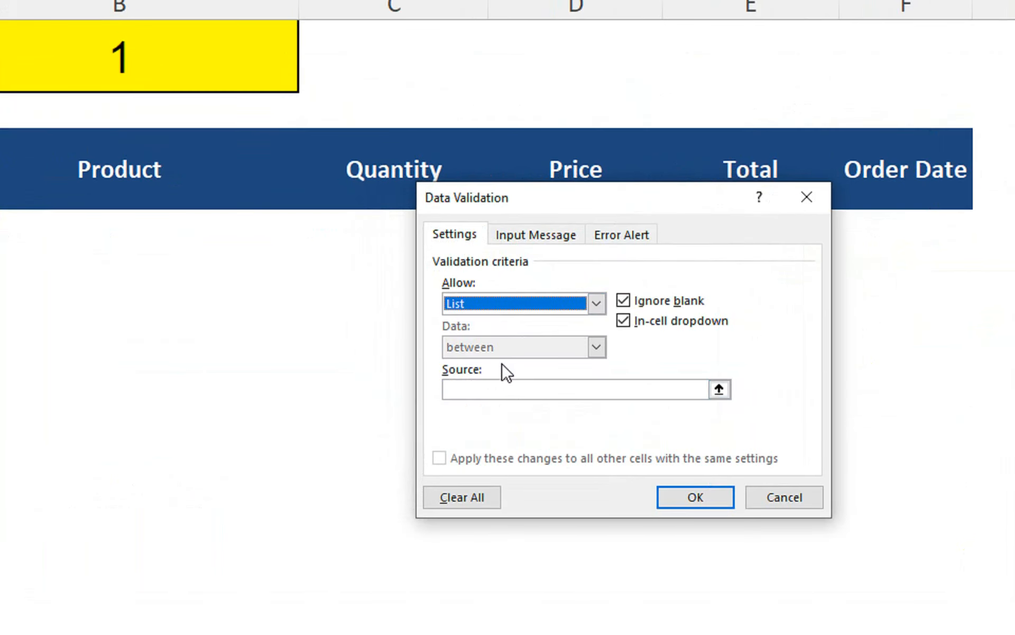
pyautogui.click(483, 392)
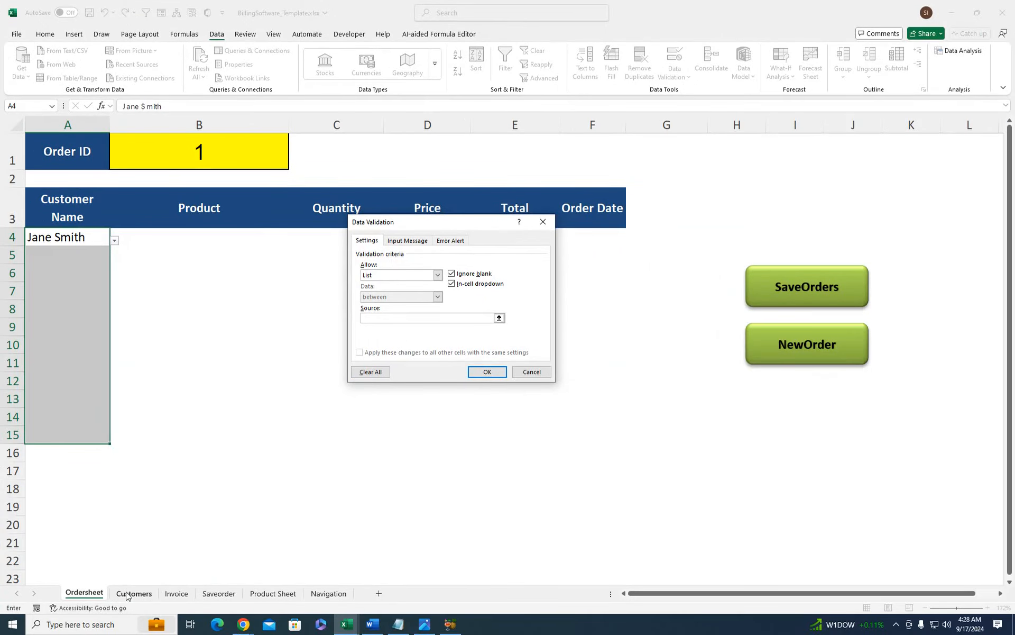
pyautogui.click(128, 595)
pyautogui.moveTo(163, 185); pyautogui.dragTo(177, 276)
pyautogui.click(470, 370)
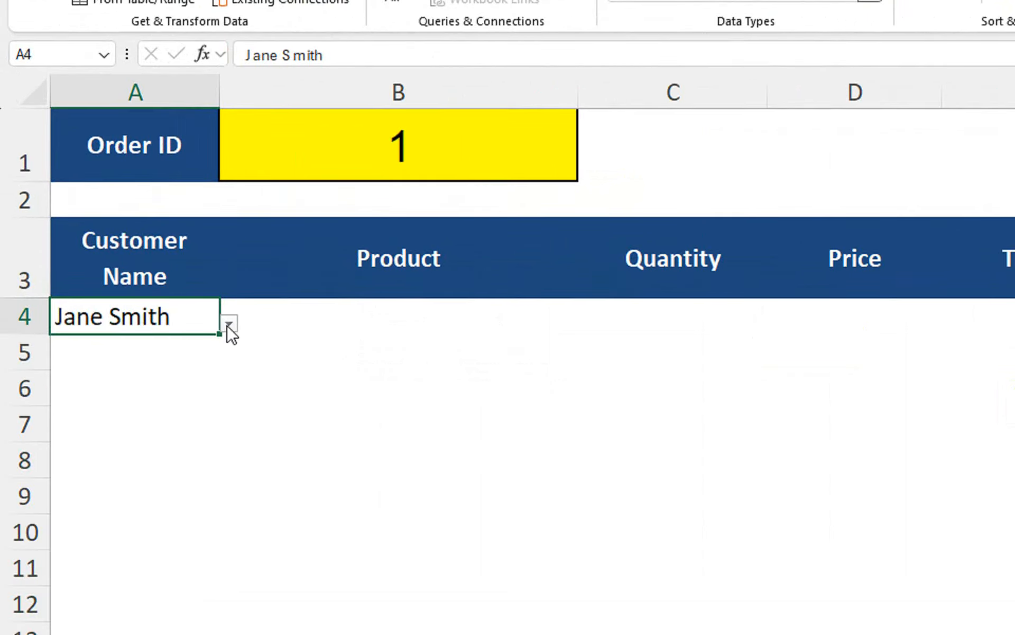
# - Check the customer dropdown lists in cells A4 and A5 of the Ordersheet
pyautogui.click(229, 323)
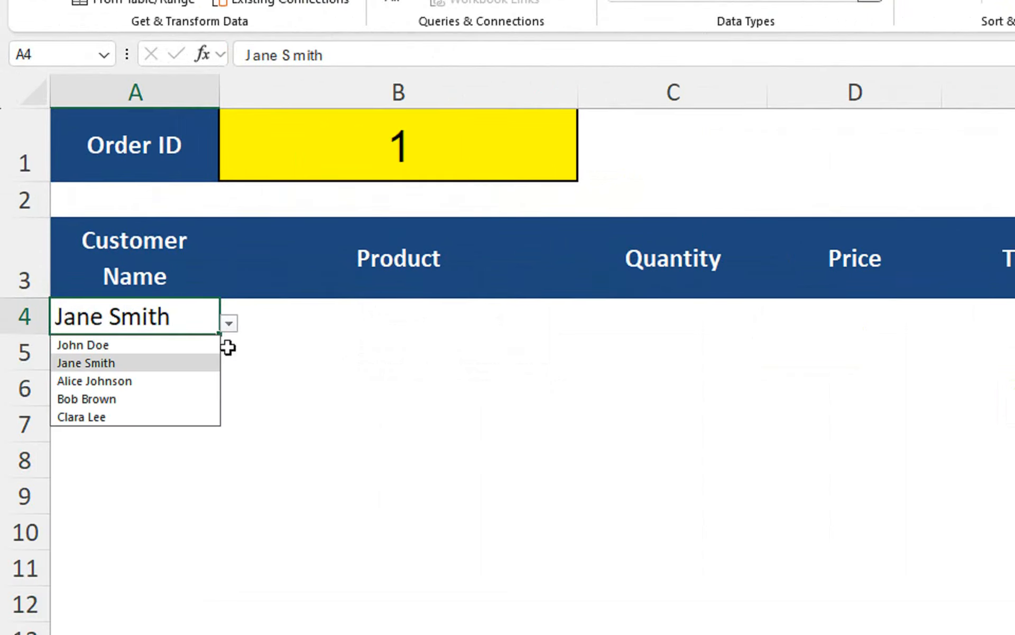
pyautogui.click(186, 319)
pyautogui.click(189, 346)
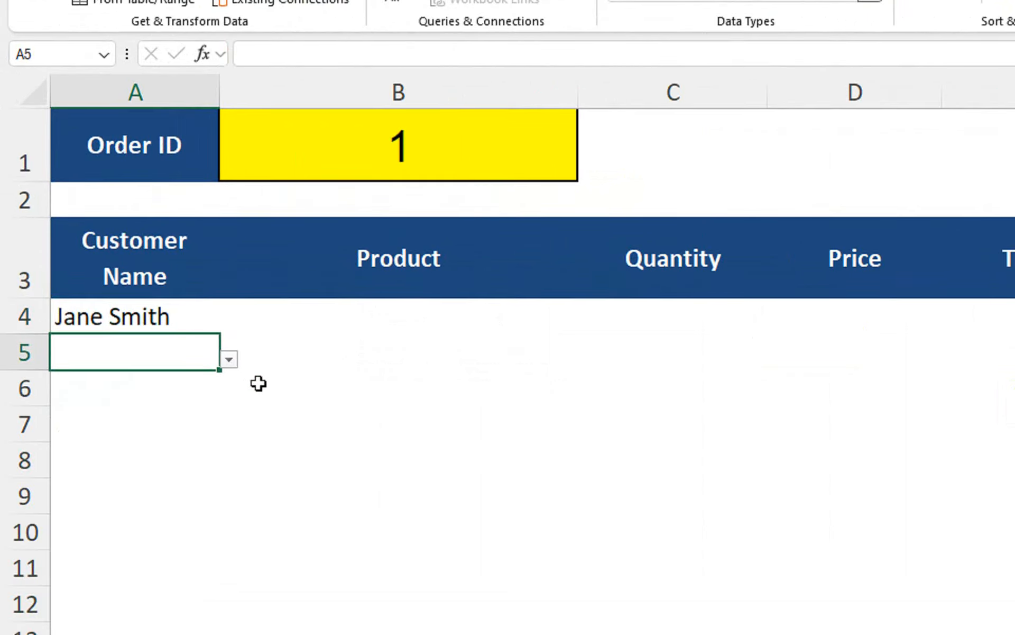
pyautogui.click(228, 359)
pyautogui.click(189, 358)
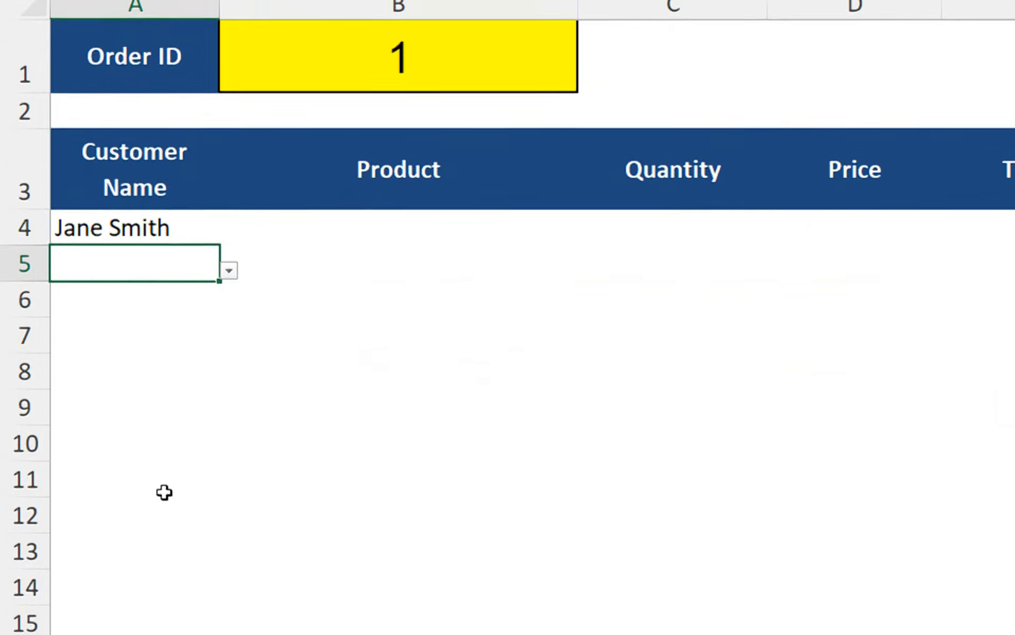
# - Check how far down the Customer Name column the dropdown extends, from A5 to A16, and reselect the cells from A4 downward
pyautogui.press('Down')
pyautogui.press('Down')
pyautogui.press('Down')
pyautogui.press('Down')
pyautogui.press('Down')
pyautogui.press('Down')
pyautogui.press('Down')
pyautogui.press('Down')
pyautogui.press('Down')
pyautogui.press('Down')
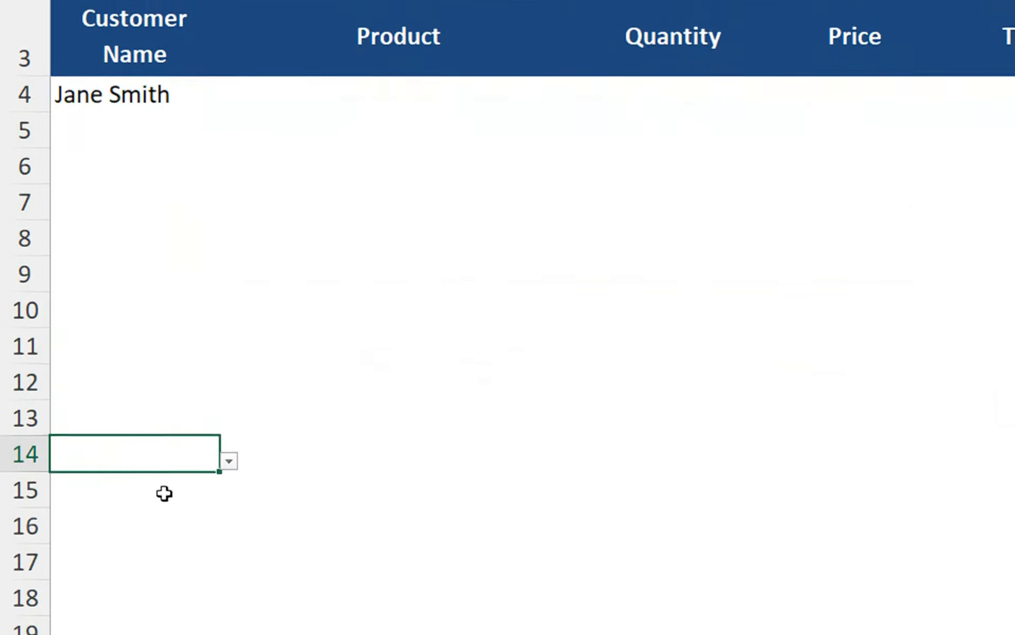
pyautogui.click(164, 507)
pyautogui.click(168, 475)
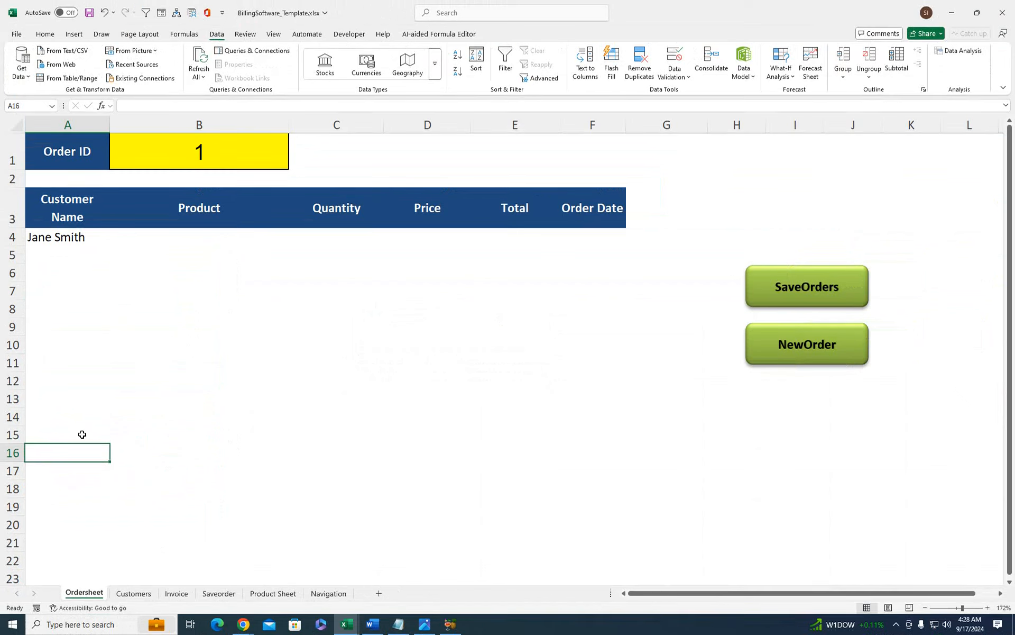
pyautogui.click(82, 435)
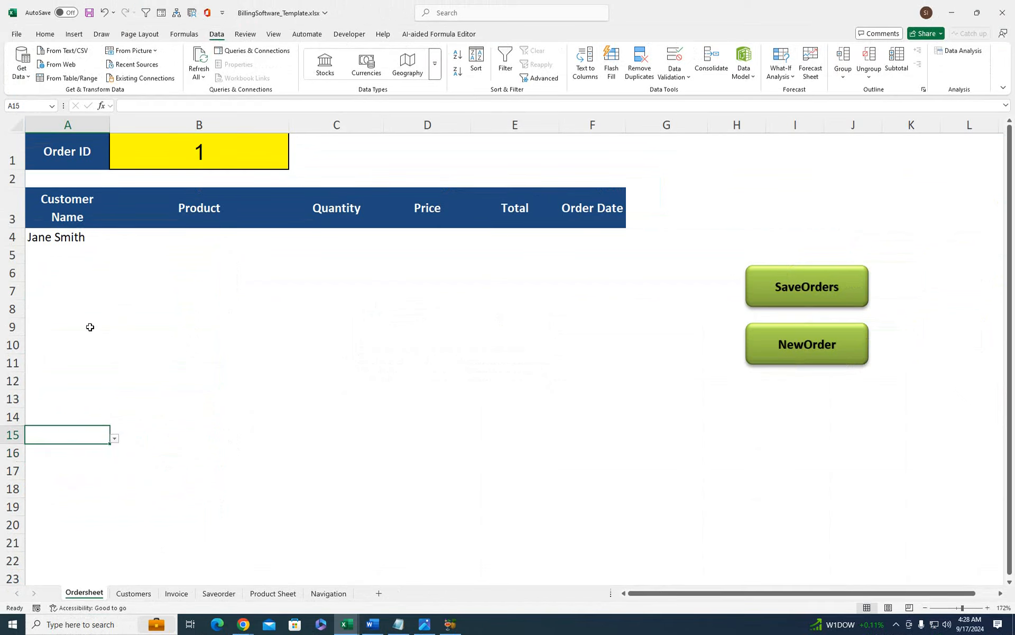
pyautogui.click(80, 236)
pyautogui.moveTo(79, 237); pyautogui.dragTo(79, 376)
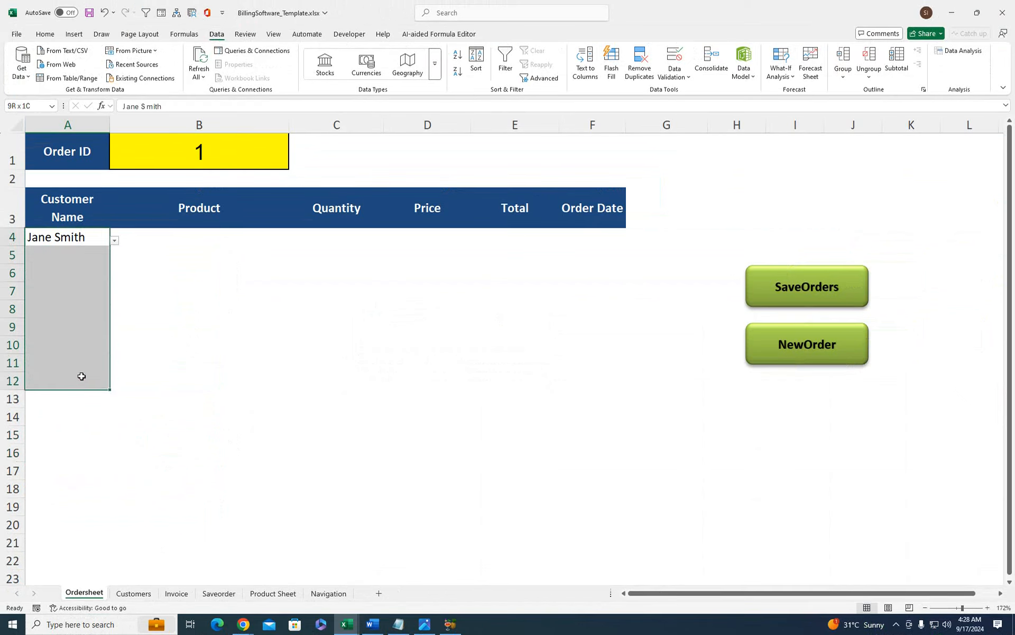
# - Check cells A13 to A16 in the Customer Name column to see where the customer dropdown ends
pyautogui.click(78, 409)
pyautogui.click(74, 422)
pyautogui.click(78, 434)
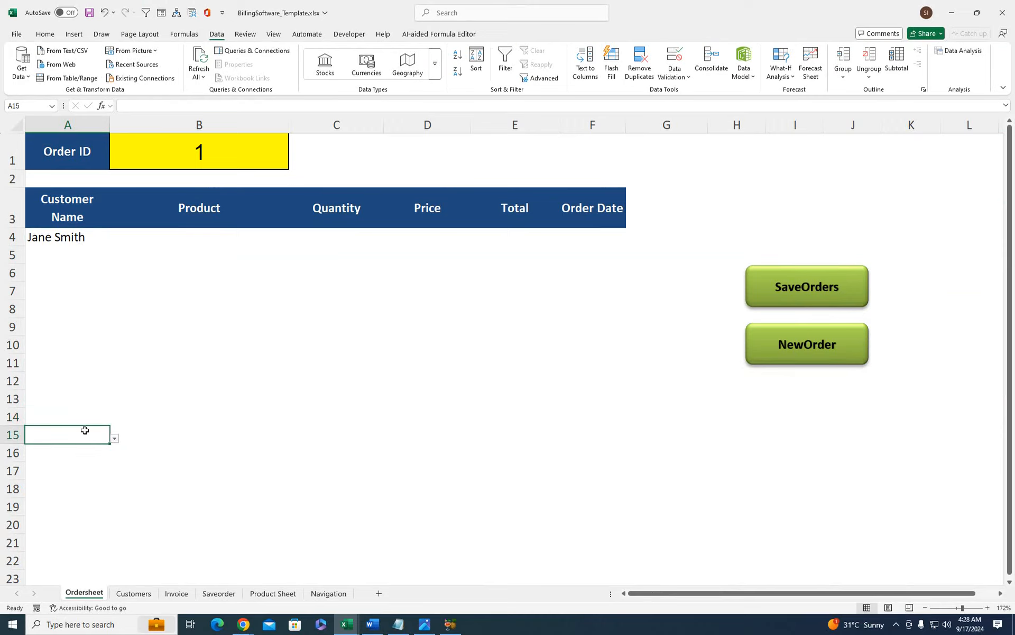
pyautogui.click(83, 447)
pyautogui.click(84, 438)
# - Apply the 20% - Accent5 cell style to the order table body, A4:F17
pyautogui.moveTo(53, 239); pyautogui.dragTo(579, 474)
pyautogui.click(56, 34)
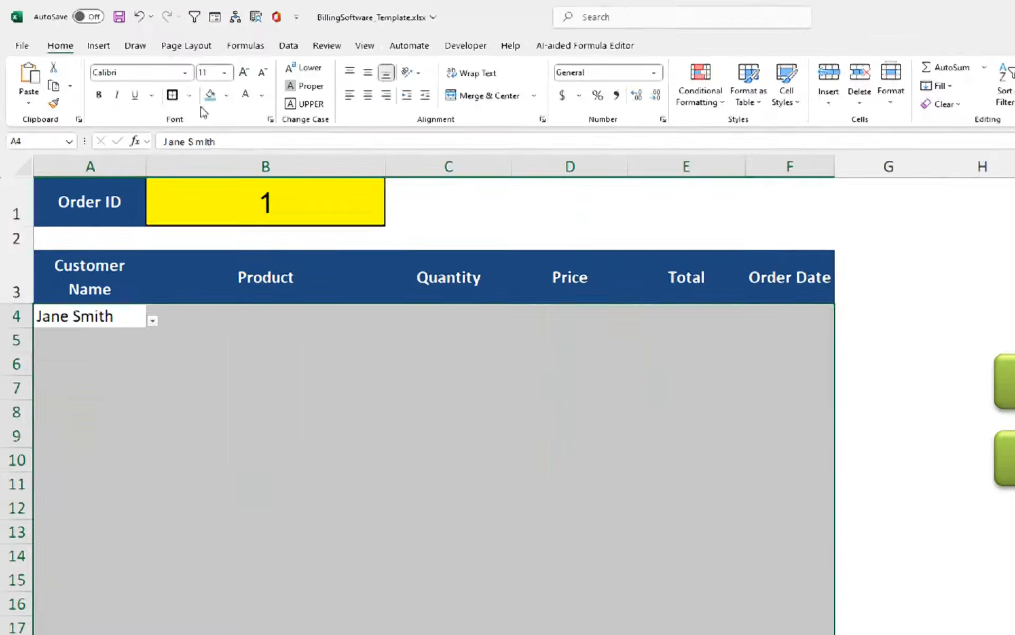
pyautogui.click(170, 72)
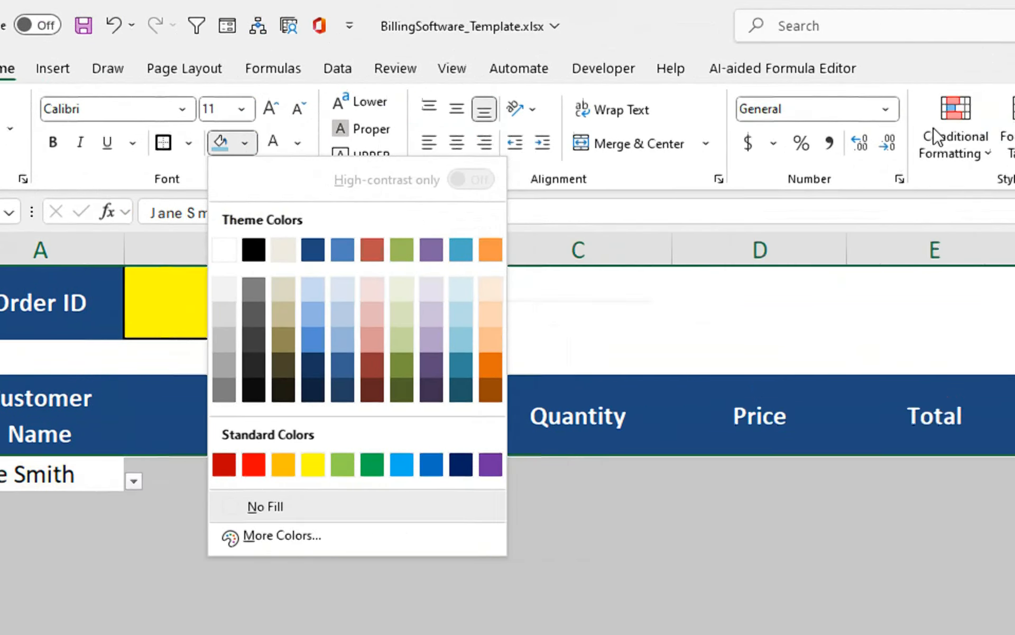
pyautogui.click(910, 142)
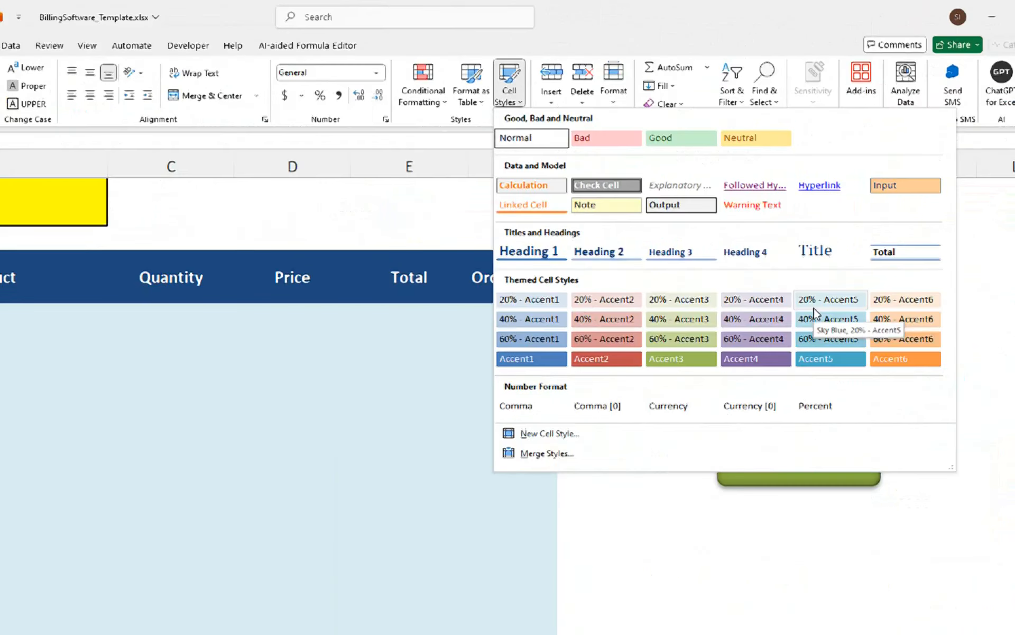
pyautogui.click(811, 459)
# - Choose Ergonomic Desk as the product in B4 and enter a quantity of 10 in C4
pyautogui.click(151, 241)
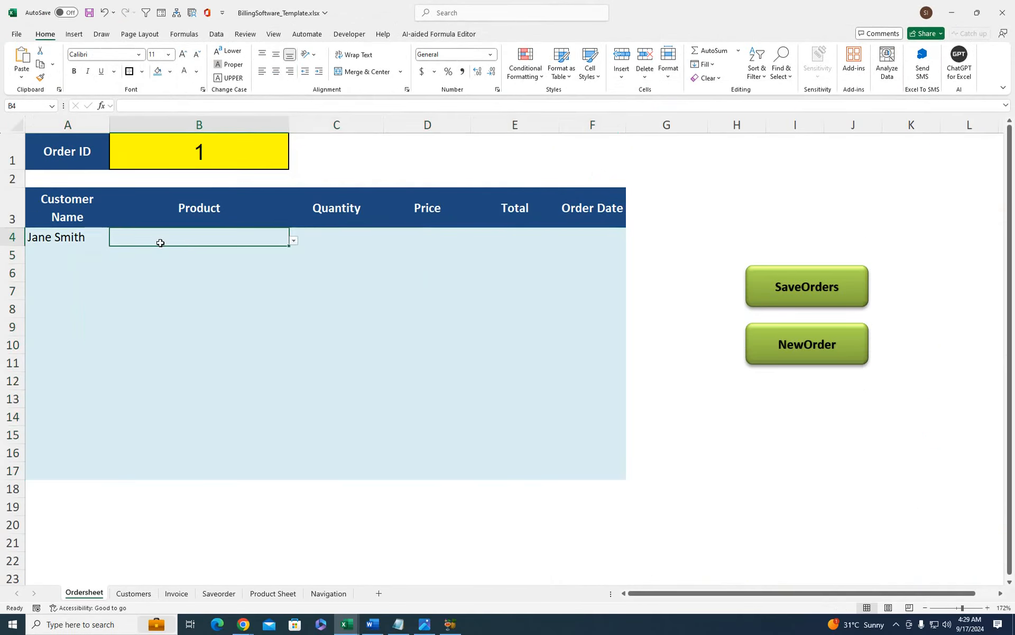
pyautogui.click(294, 240)
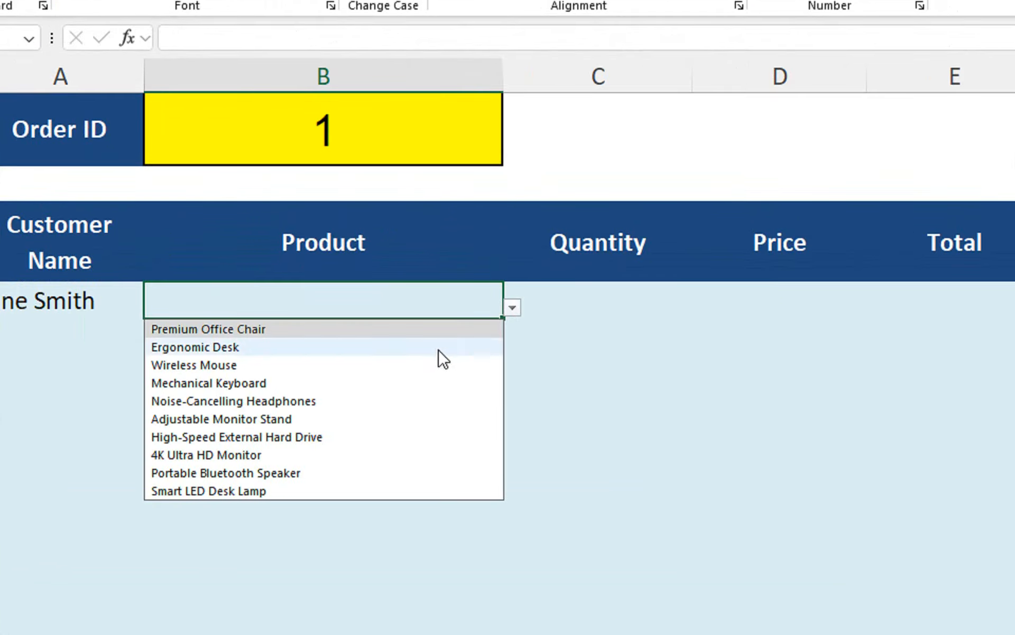
pyautogui.click(439, 351)
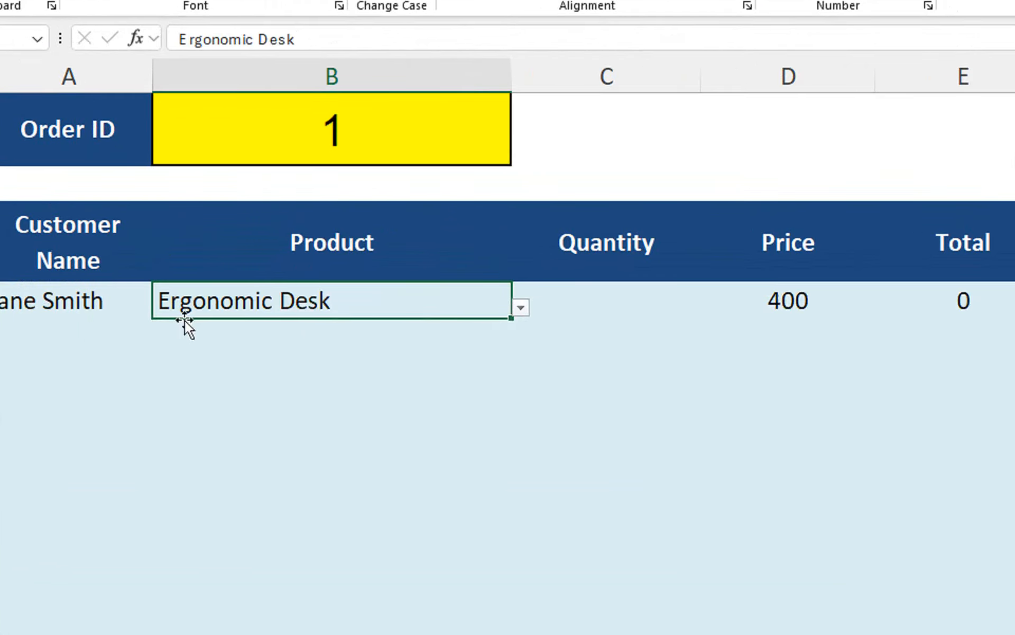
pyautogui.click(612, 314)
pyautogui.write('10')
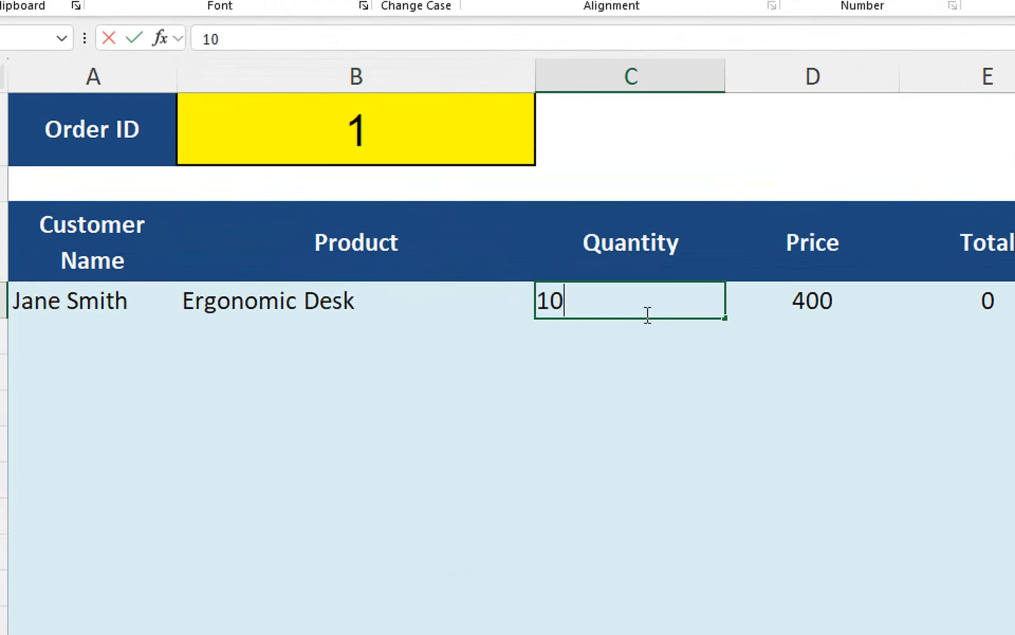
pyautogui.press('Return')
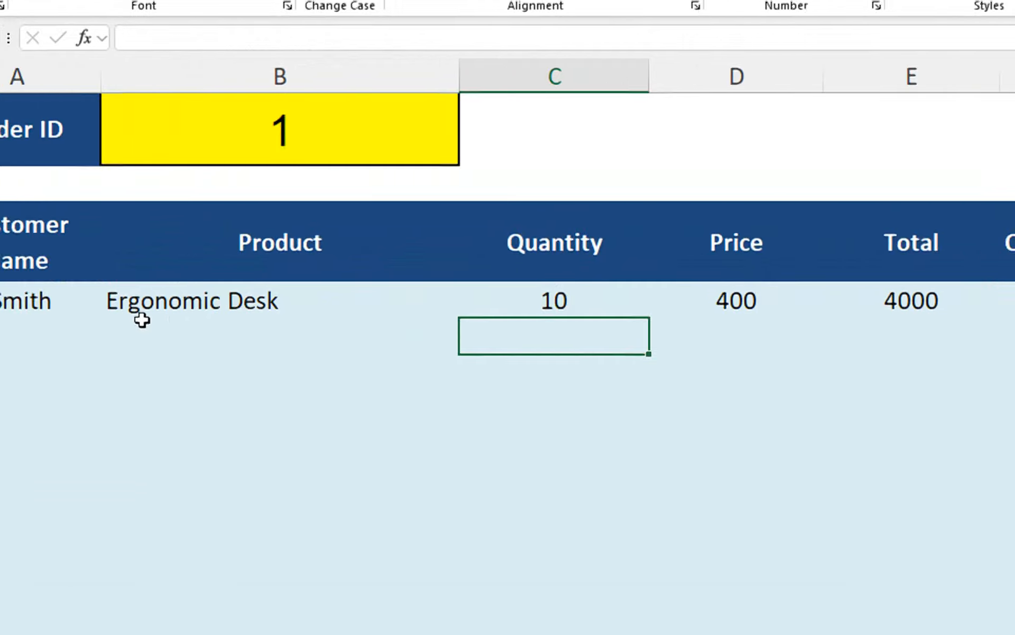
# - Restrict product cells B4:B17 to a validation list sourced from B2:B11 of the Product Sheet, and check the dropdown in B4
pyautogui.click(164, 318)
pyautogui.moveTo(306, 302); pyautogui.dragTo(337, 634)
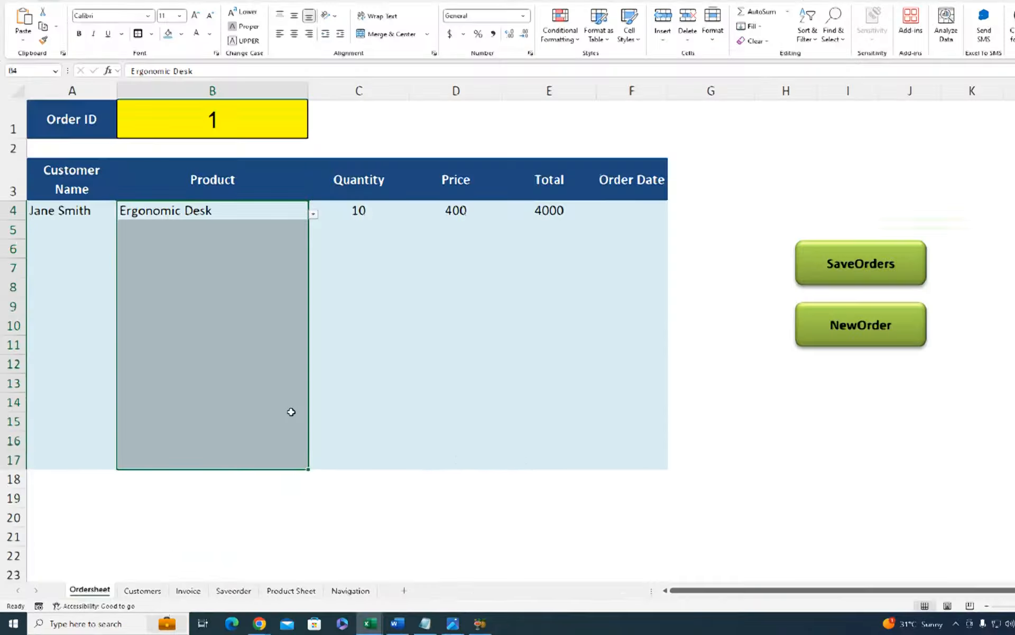
pyautogui.click(217, 34)
pyautogui.click(682, 74)
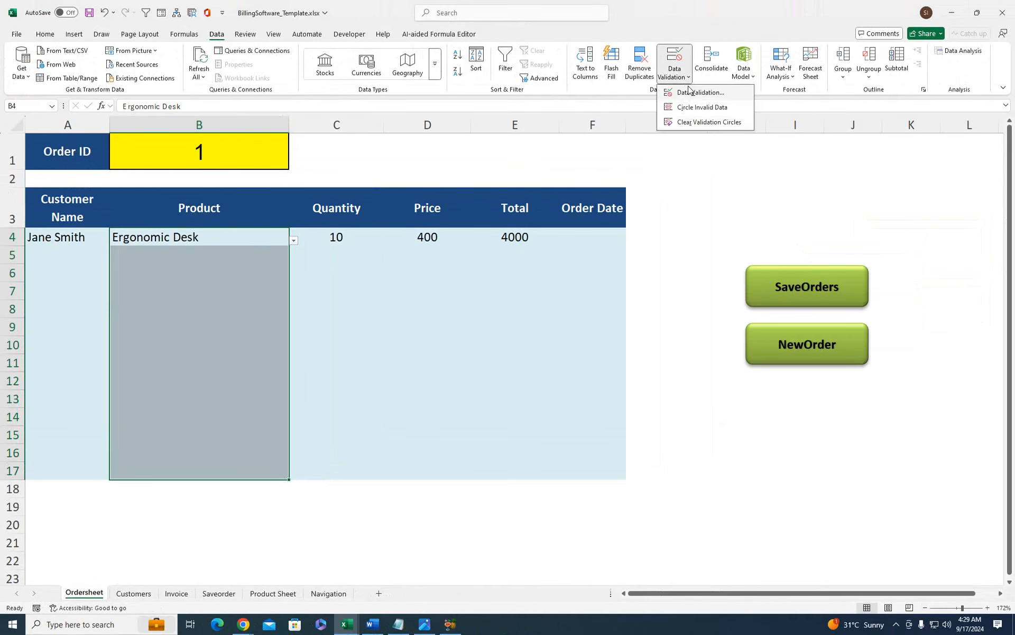
pyautogui.click(690, 92)
pyautogui.click(537, 347)
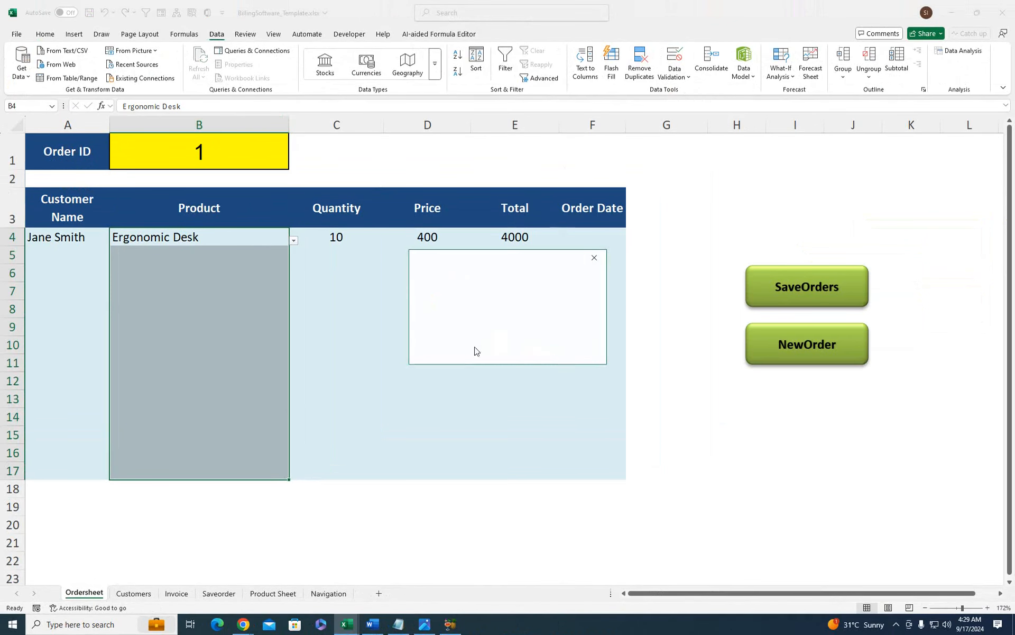
pyautogui.click(427, 273)
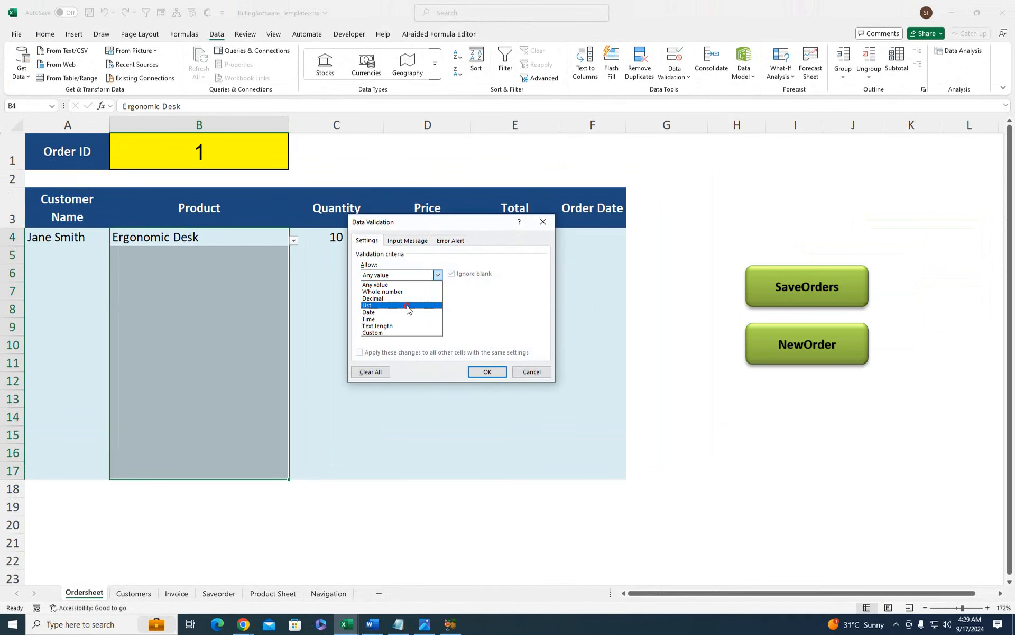
pyautogui.click(409, 306)
pyautogui.click(389, 319)
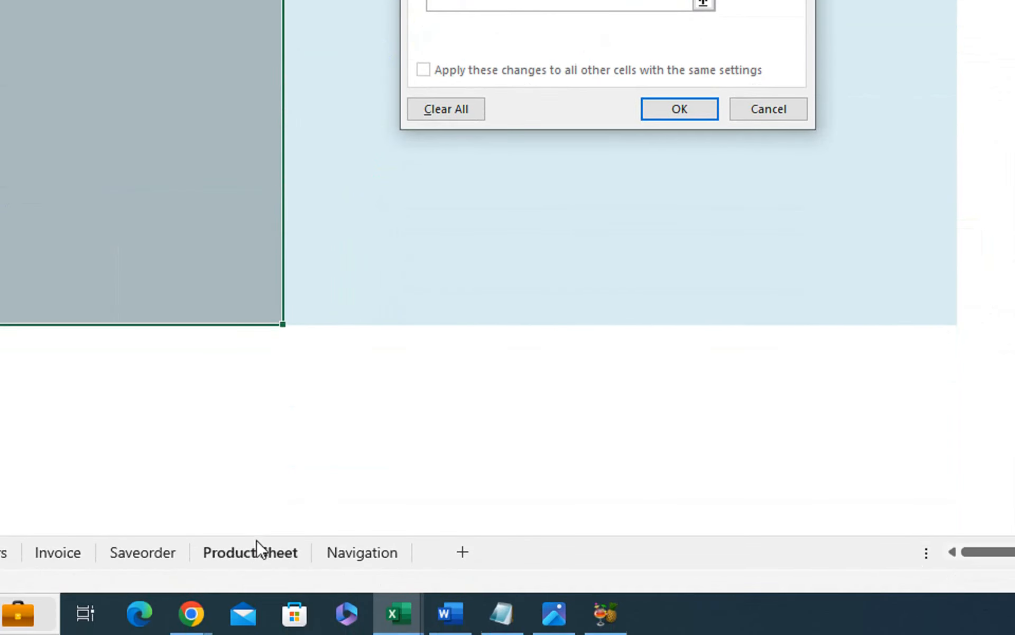
pyautogui.click(256, 550)
pyautogui.moveTo(209, 136); pyautogui.dragTo(201, 445)
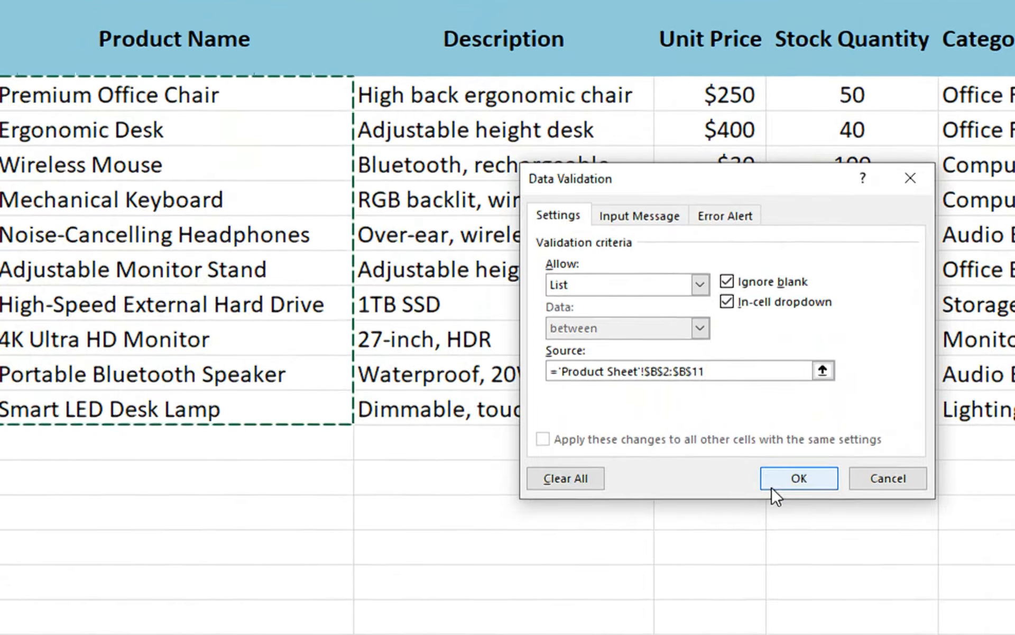
pyautogui.click(773, 482)
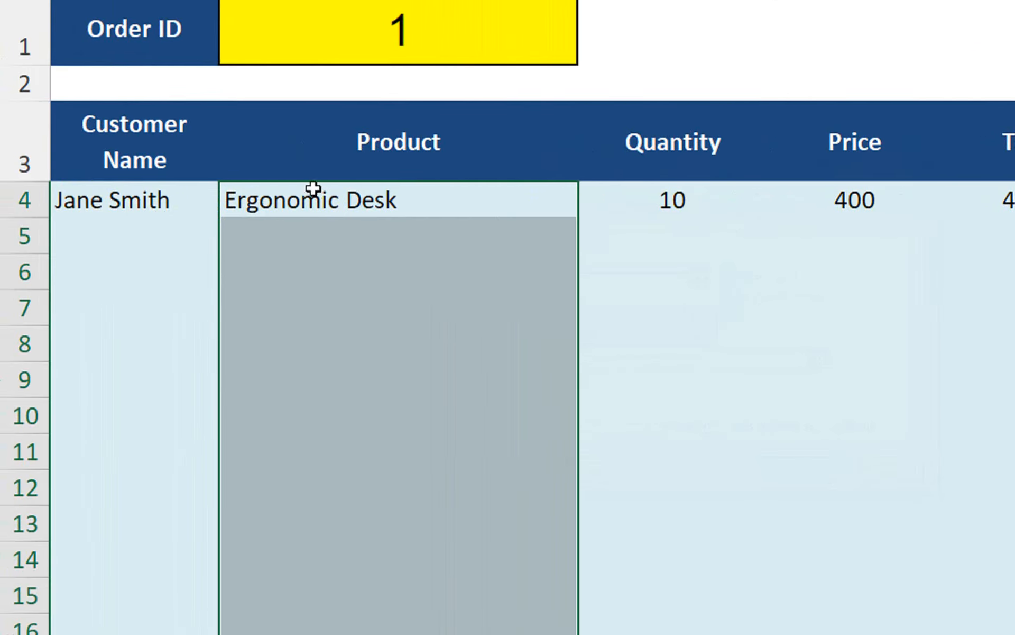
pyautogui.click(314, 193)
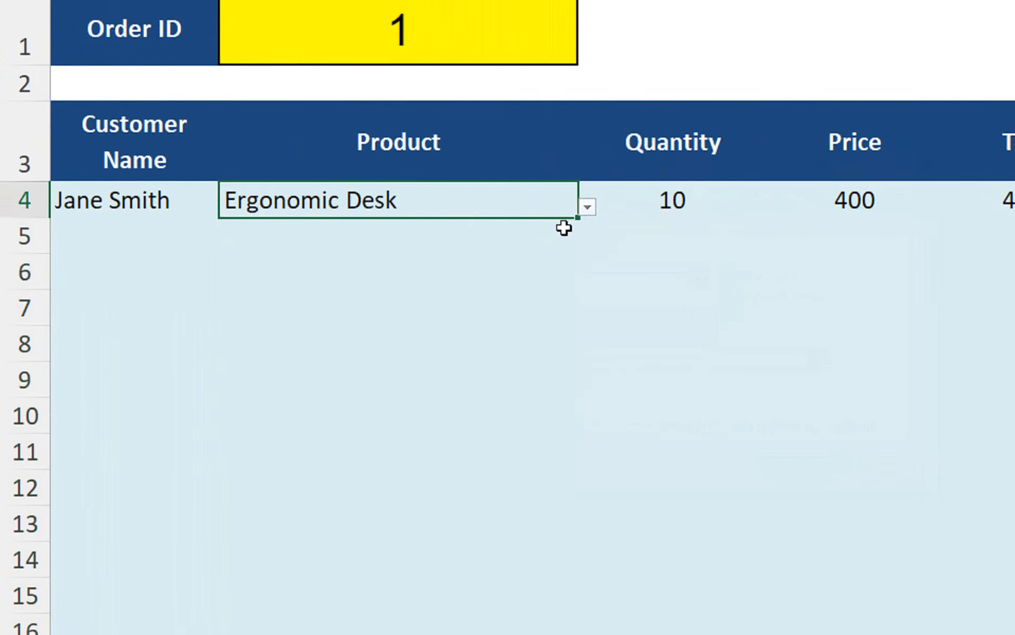
# - Fill row 5 of the order with the same customer as row 4, the product Noise-Cancelling Headphones and a quantity of 5
pyautogui.click(139, 232)
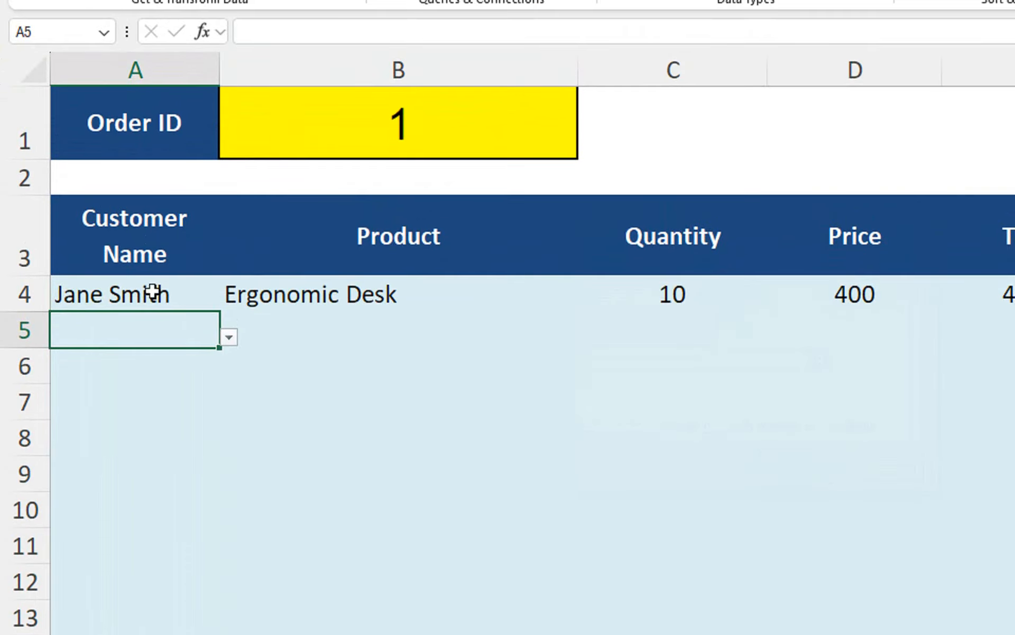
pyautogui.click(231, 343)
pyautogui.click(182, 373)
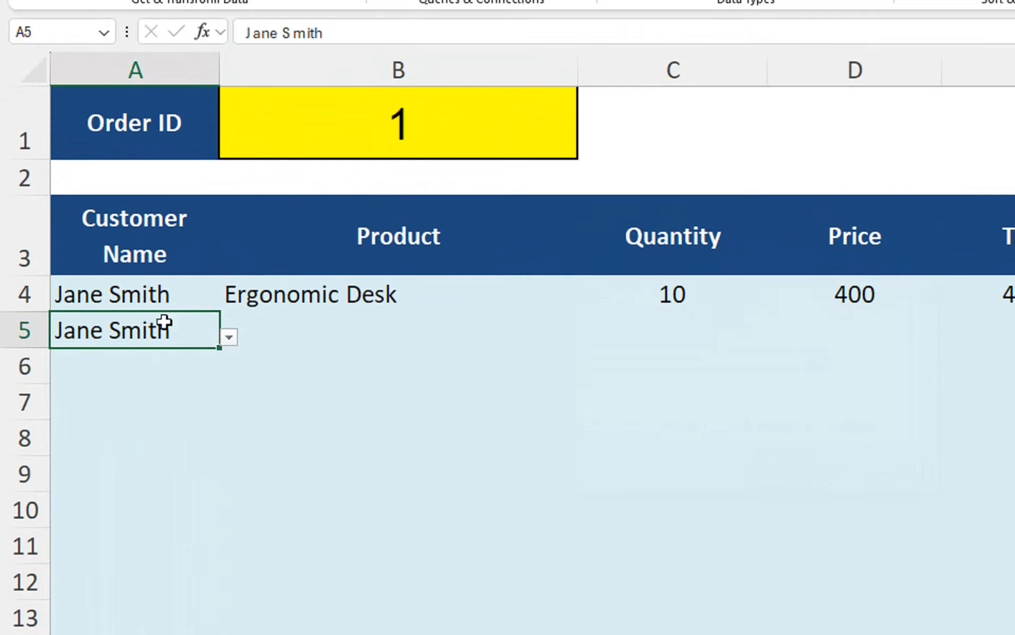
pyautogui.click(308, 321)
pyautogui.click(588, 338)
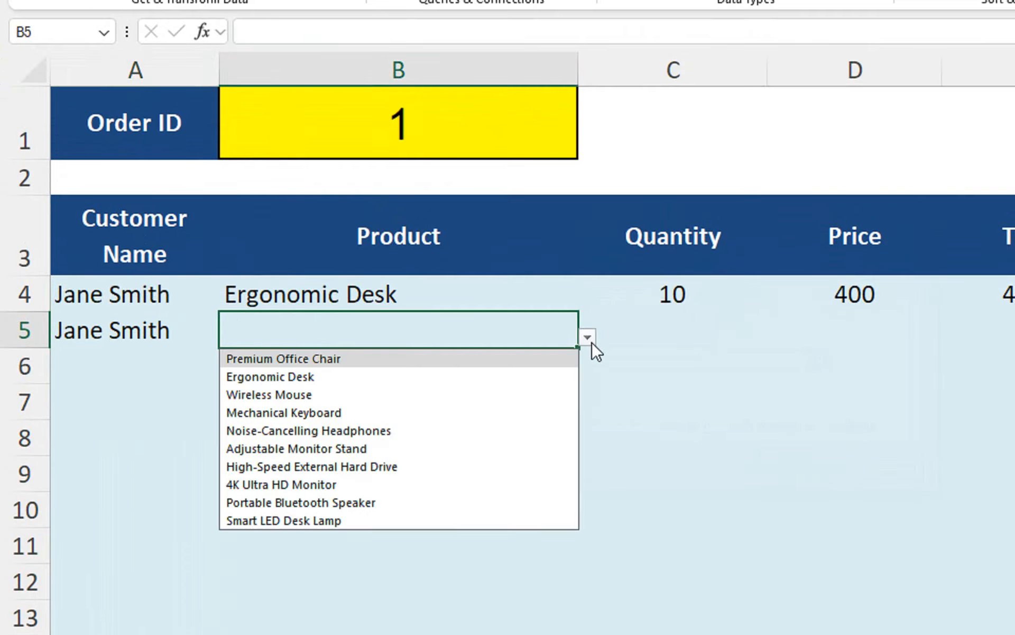
pyautogui.click(463, 432)
pyautogui.click(643, 334)
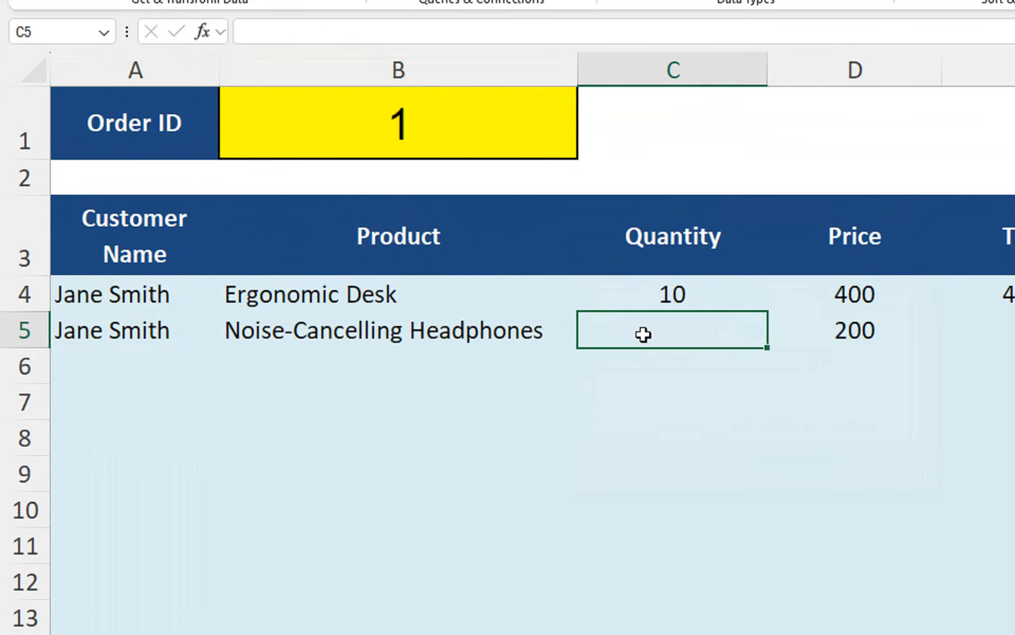
pyautogui.write('5')
pyautogui.press('Return')
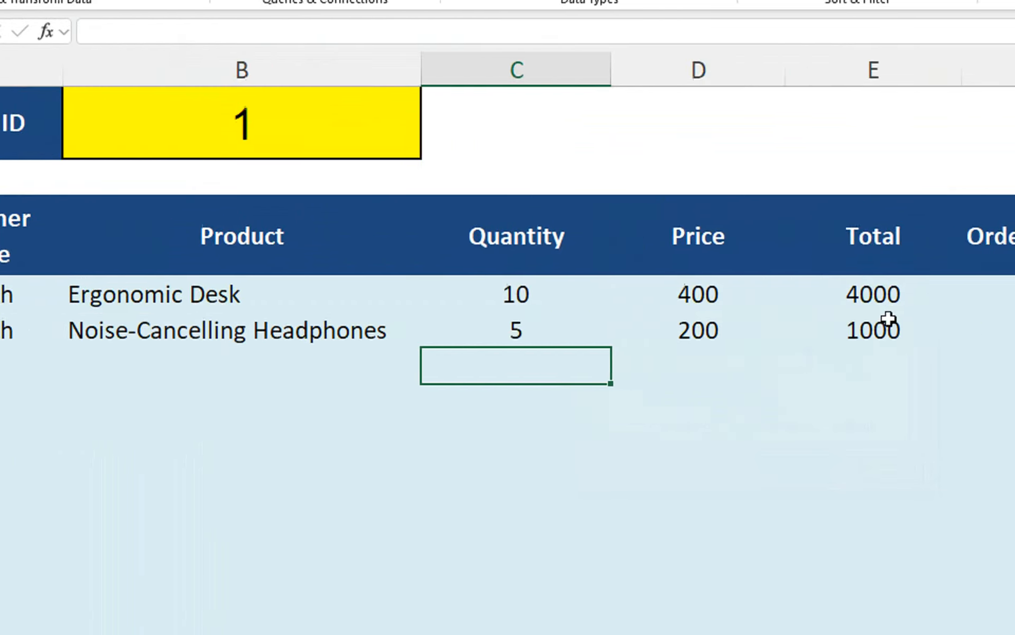
# - Enter the current date, 17-Sep-24, as the order date in F4 and F5
pyautogui.click(942, 303)
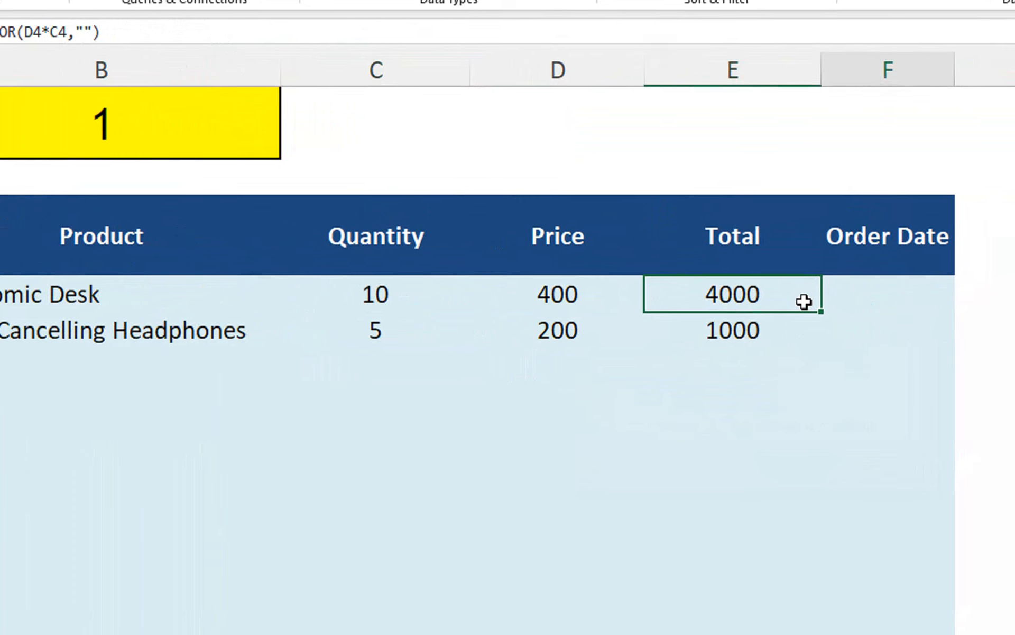
pyautogui.press('Right')
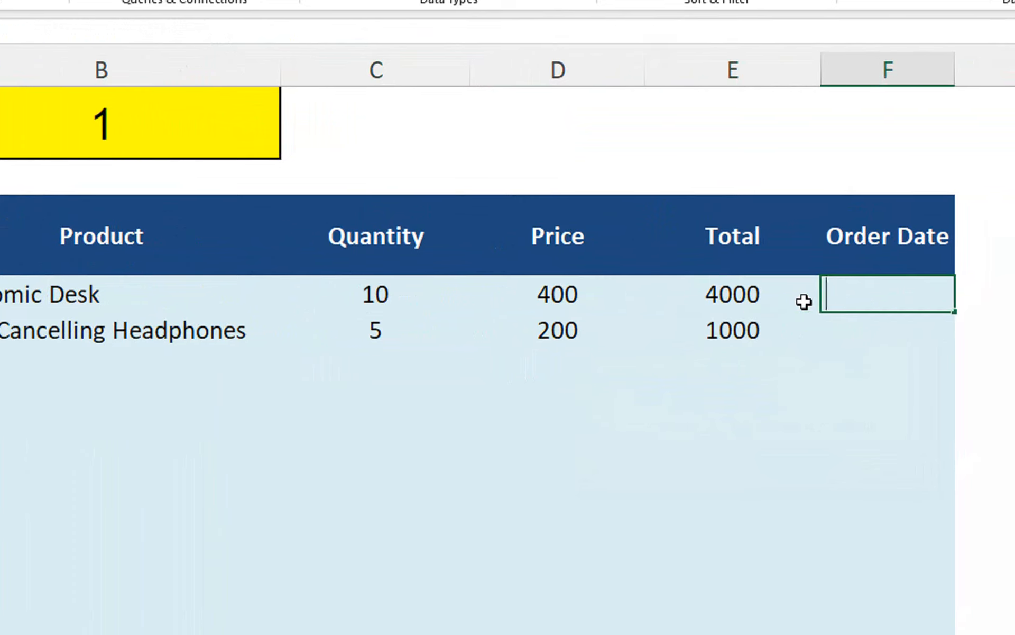
pyautogui.hotkey('ctrl', ';')
pyautogui.press('Return')
pyautogui.hotkey('ctrl', ';')
pyautogui.press('Return')
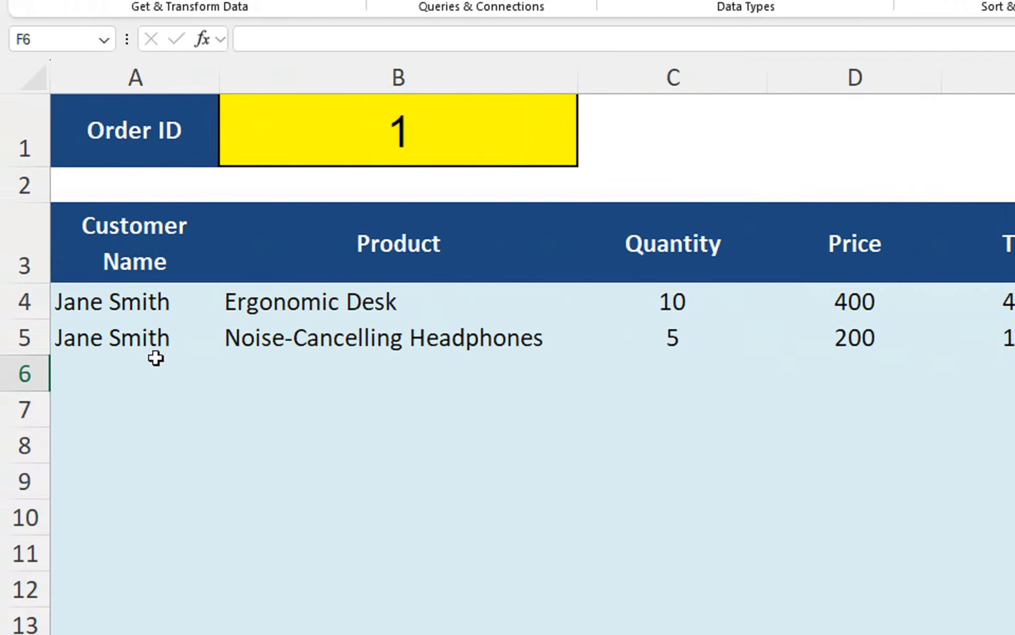
# - Fill row 6 of the order with the same customer, the product 4K Ultra HD Monitor and a quantity of 15
pyautogui.click(130, 362)
pyautogui.click(205, 381)
pyautogui.click(204, 420)
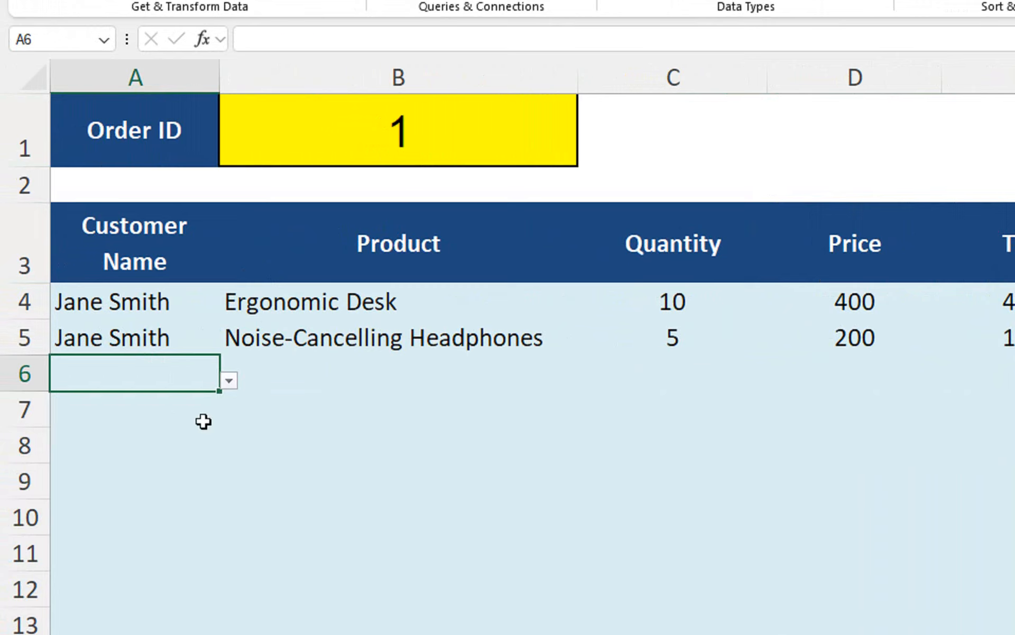
pyautogui.click(512, 387)
pyautogui.click(589, 381)
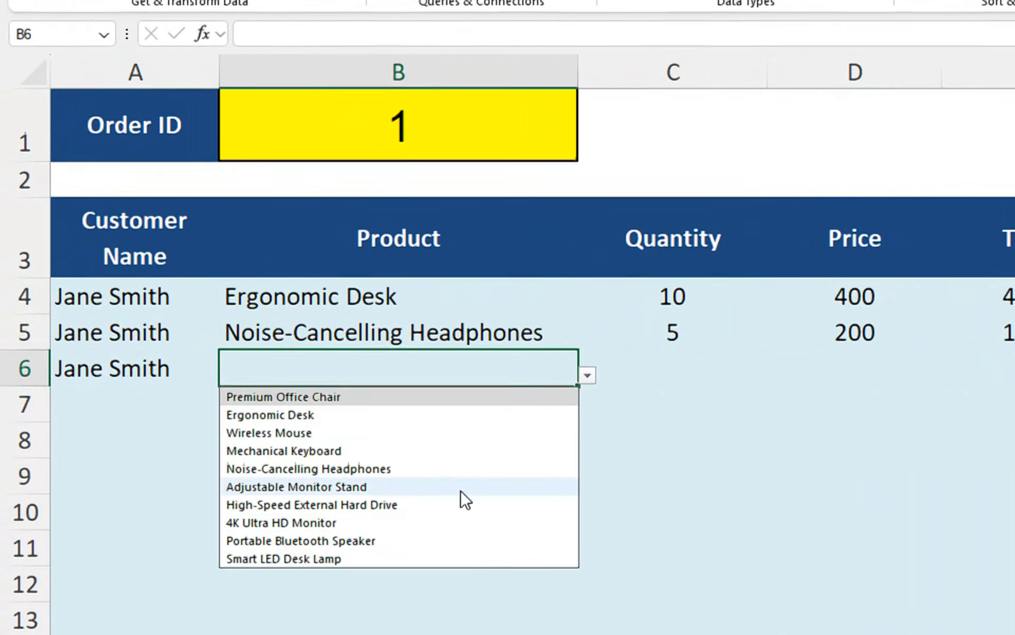
pyautogui.click(446, 526)
pyautogui.click(696, 379)
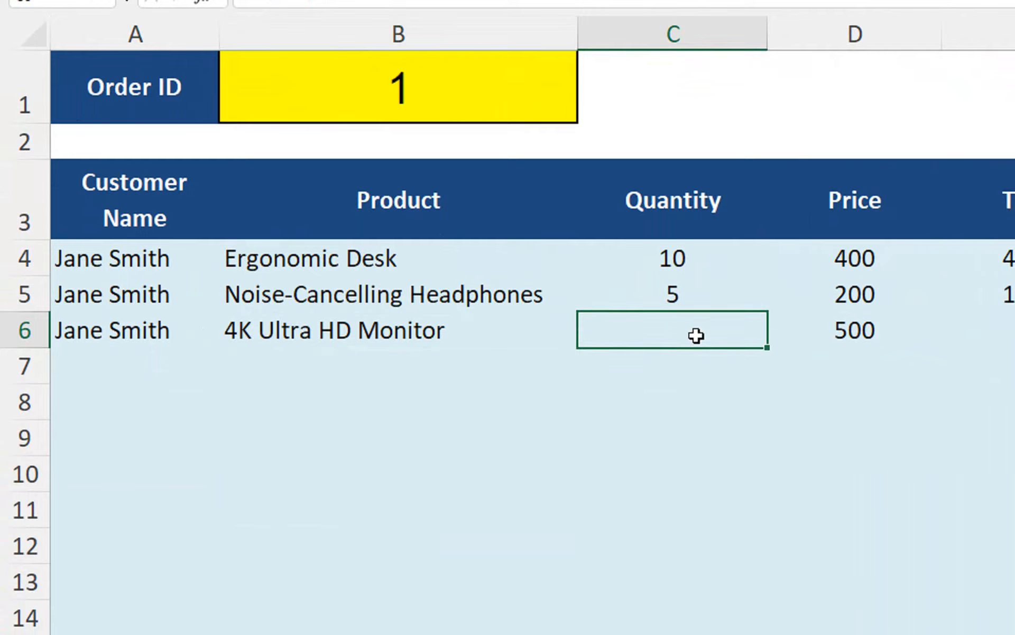
pyautogui.write('15')
pyautogui.press('Return')
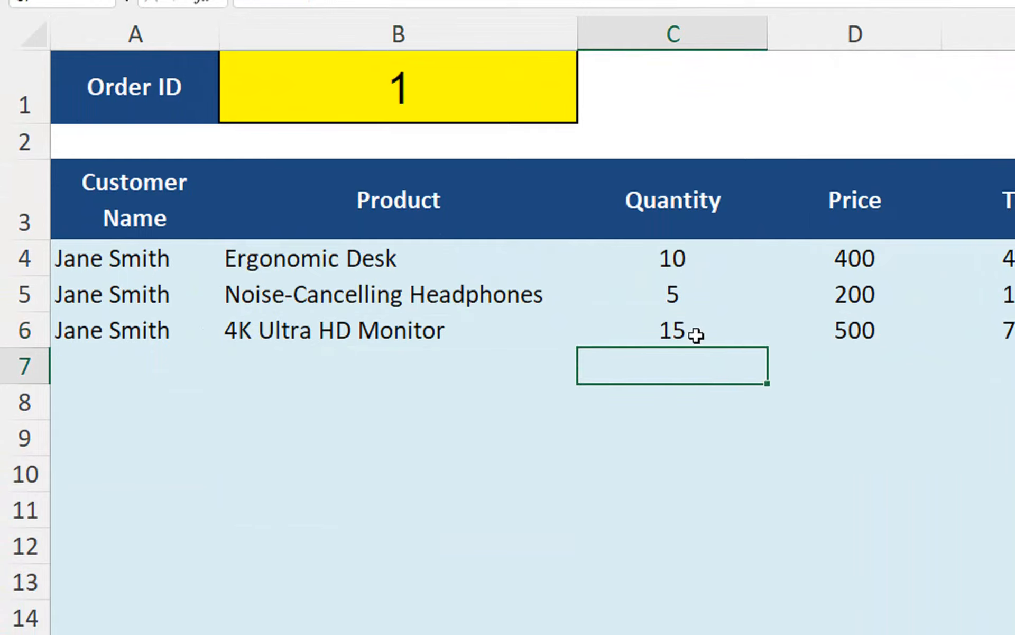
# - Fill the order date from F5 down into F6
pyautogui.moveTo(852, 294); pyautogui.dragTo(809, 315)
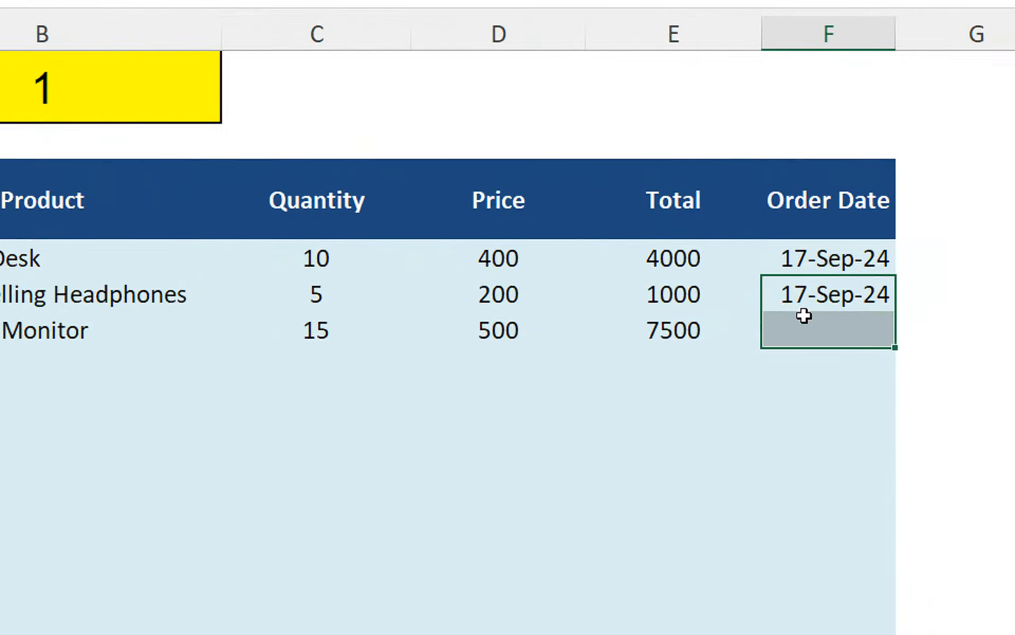
pyautogui.hotkey('ctrl', 'd')
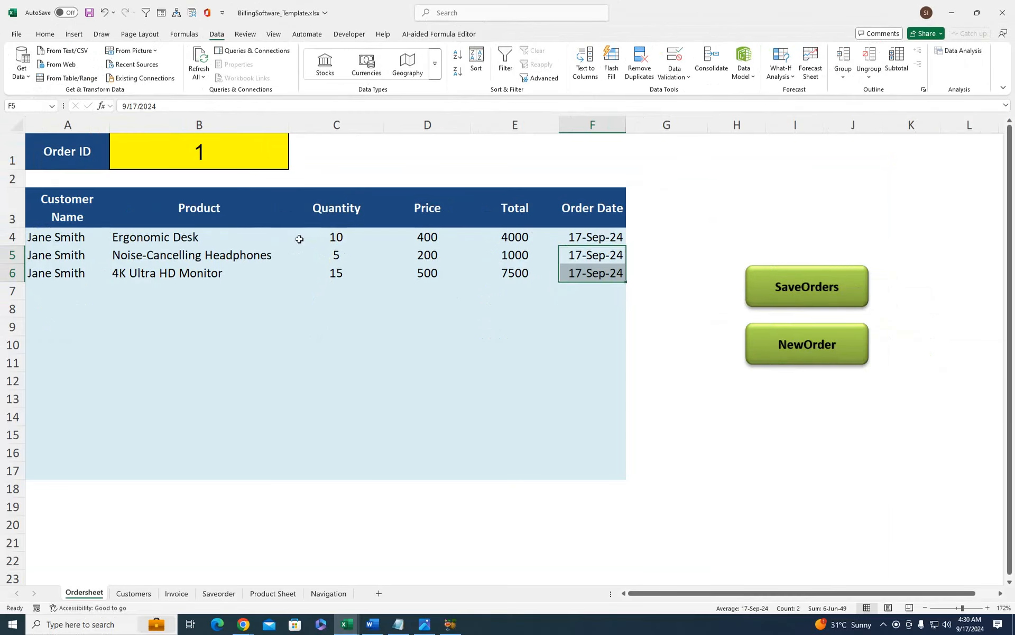
pyautogui.click(261, 273)
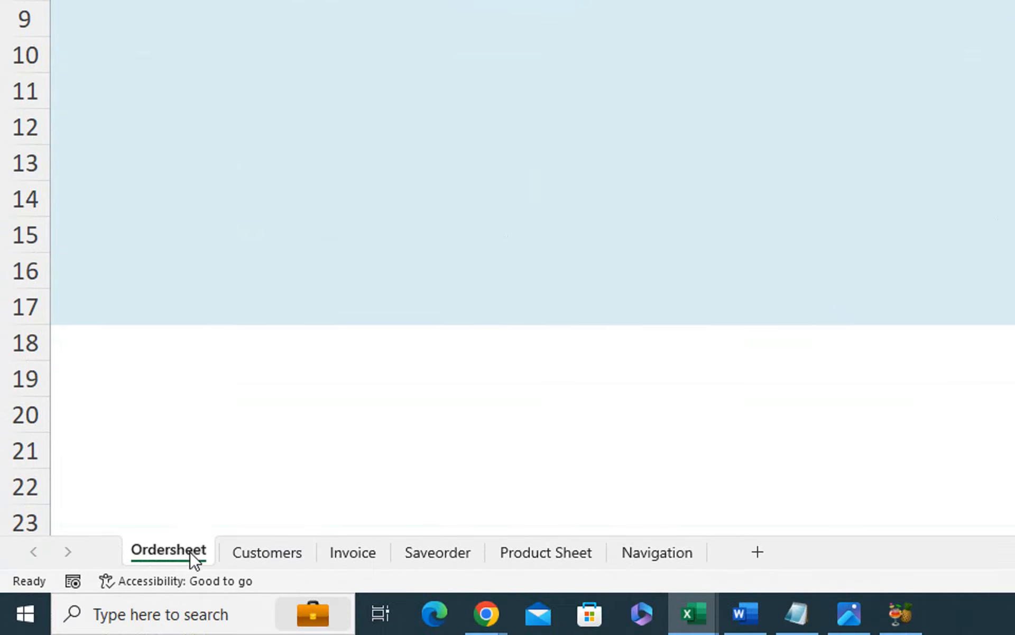
# - Add a new worksheet after the order sheet and open its name for editing
pyautogui.doubleClick(190, 552)
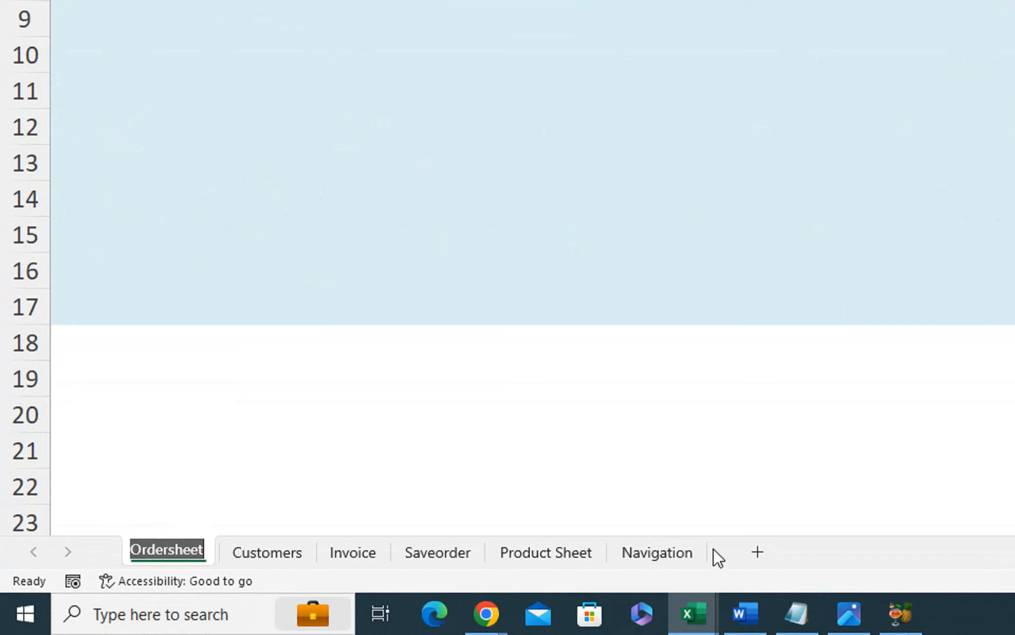
pyautogui.click(757, 552)
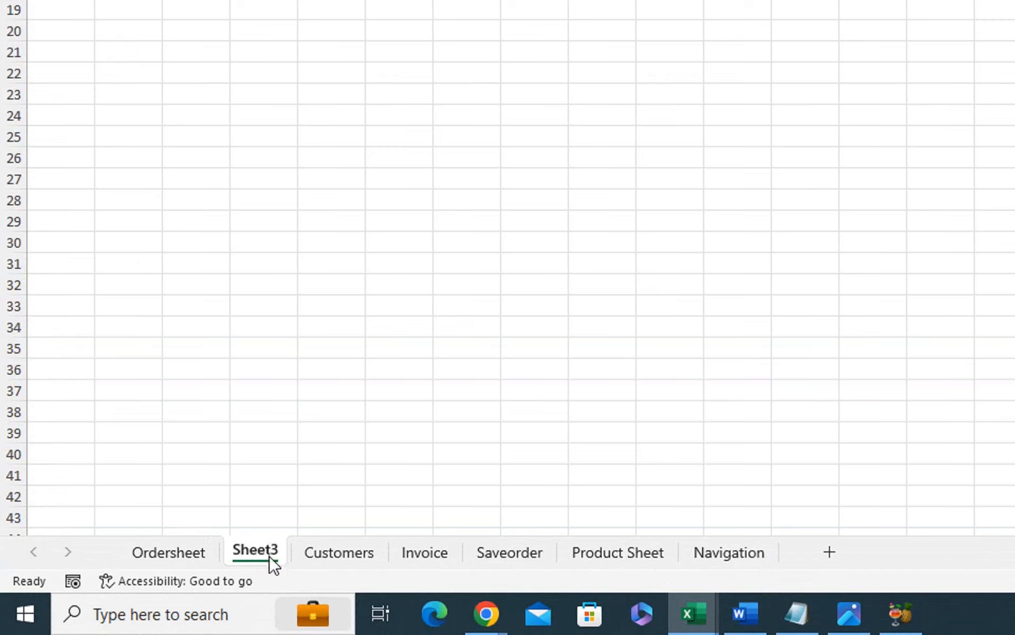
pyautogui.doubleClick(261, 553)
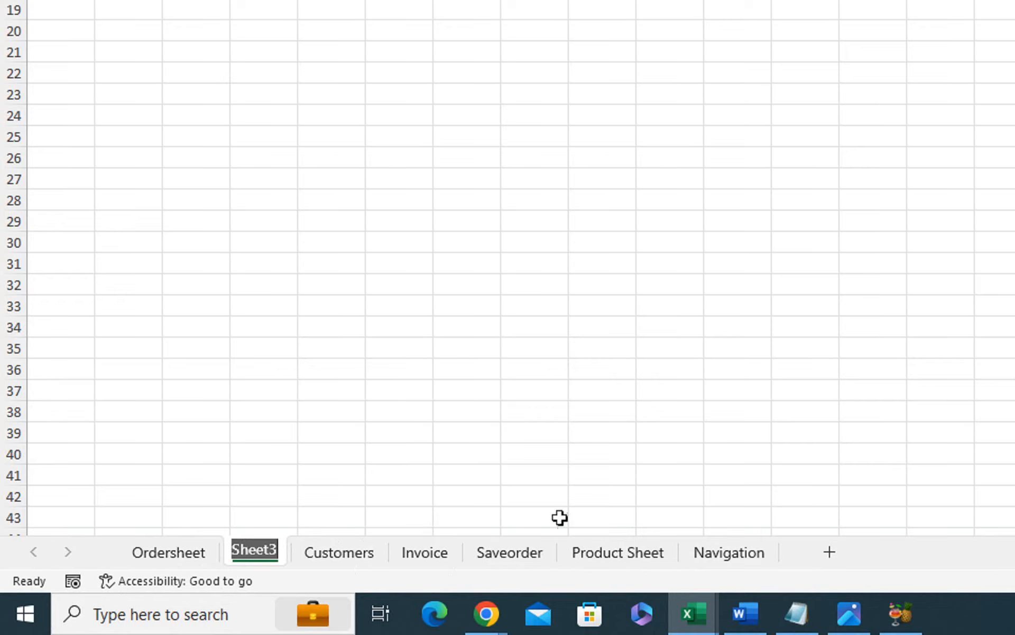
pyautogui.click(399, 496)
# - Delete the newly added blank worksheet and return to the order sheet
pyautogui.rightClick(265, 549)
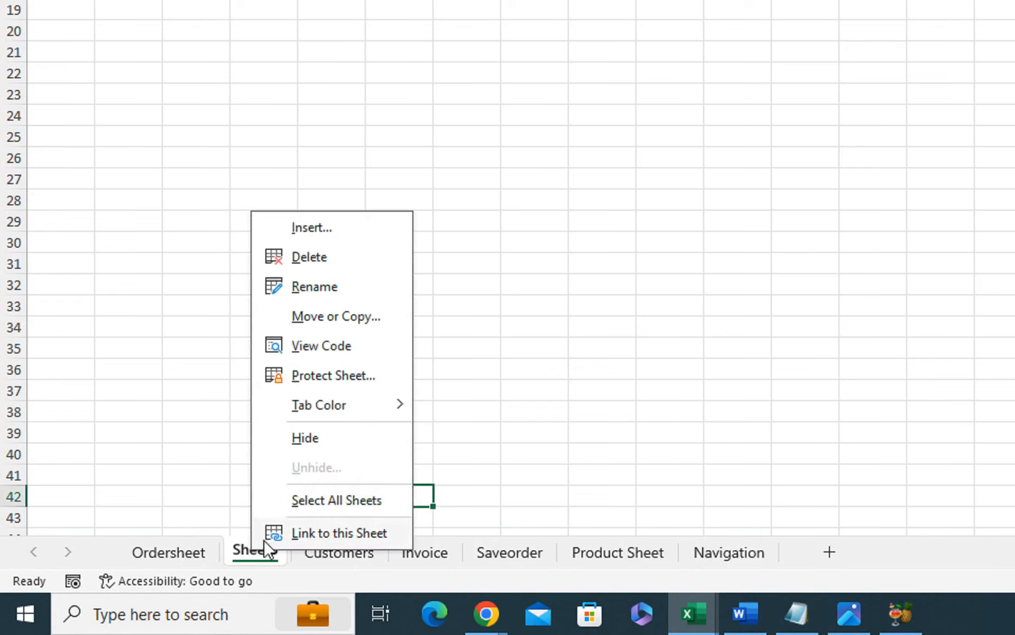
pyautogui.click(354, 258)
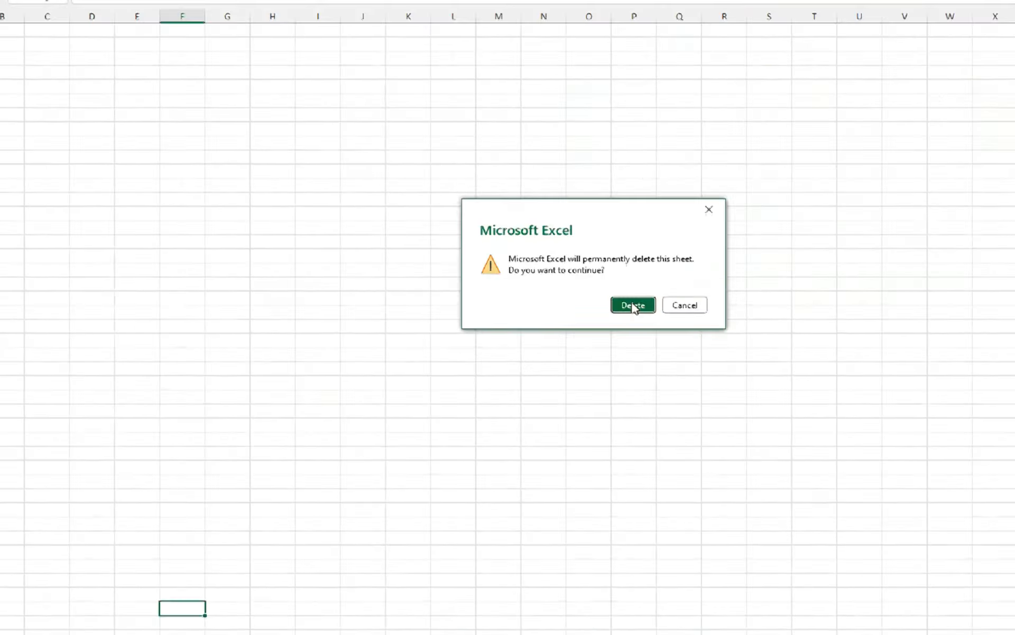
pyautogui.click(628, 302)
pyautogui.click(84, 593)
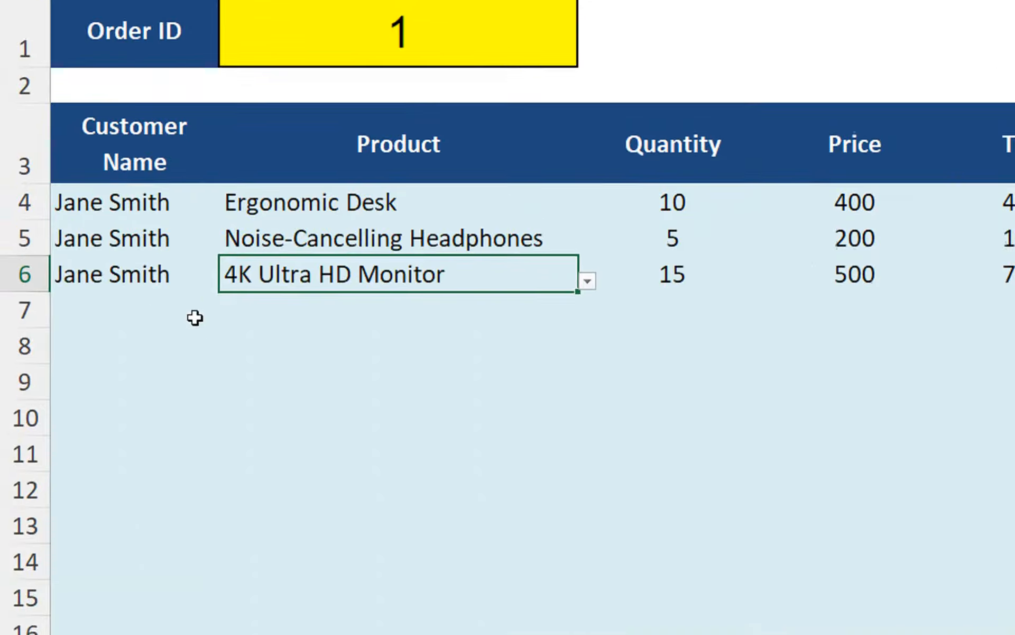
# - Fill row 7 of the order with the same customer, the product Wireless Mouse and a quantity of 20
pyautogui.click(103, 295)
pyautogui.click(114, 294)
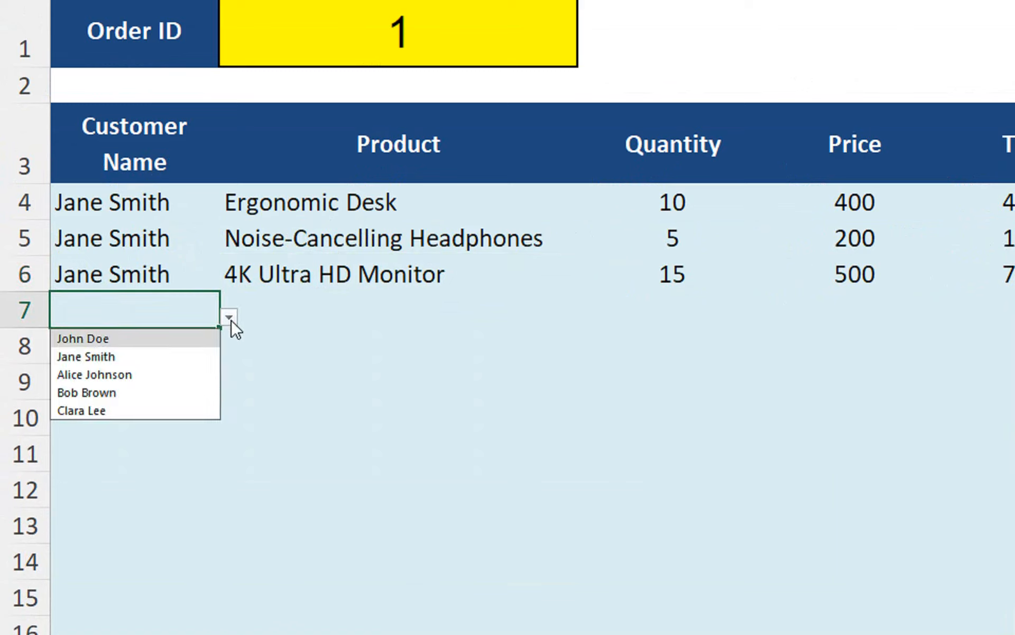
pyautogui.click(213, 363)
pyautogui.click(560, 324)
pyautogui.click(587, 317)
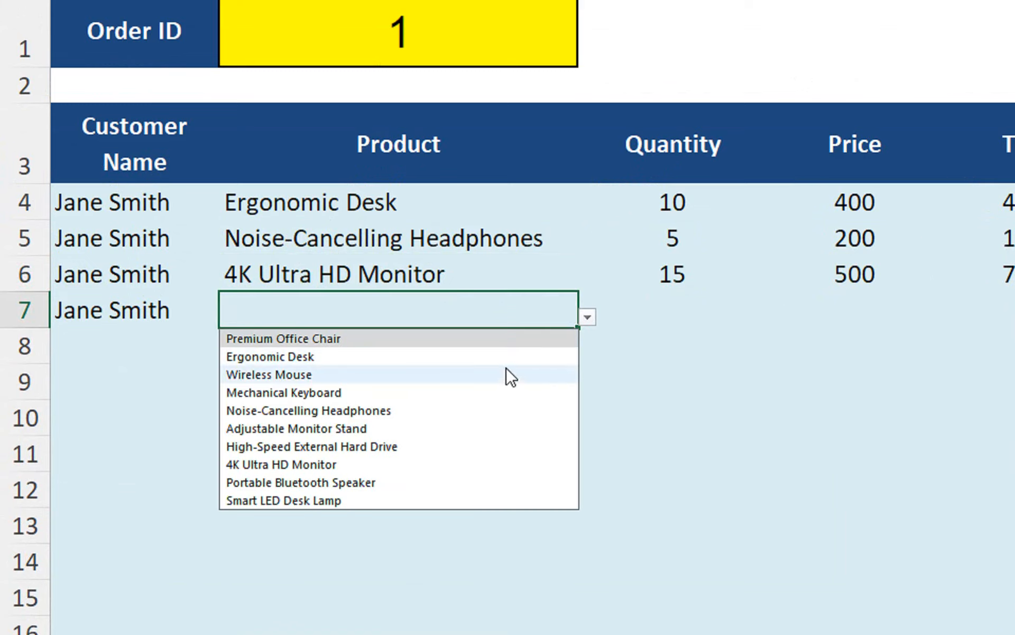
pyautogui.click(509, 376)
pyautogui.click(693, 314)
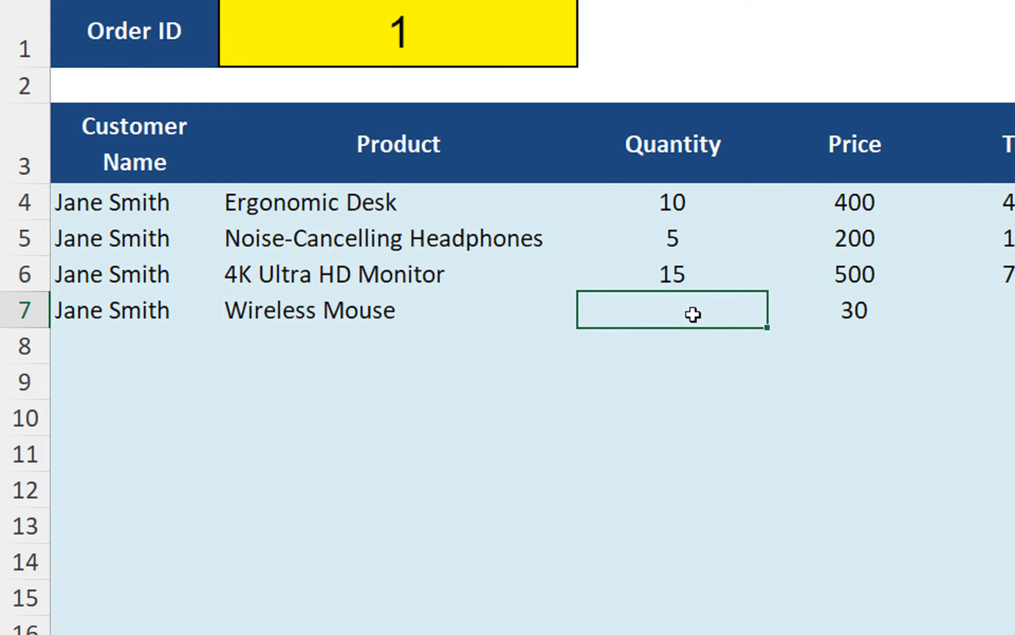
pyautogui.write('20')
pyautogui.press('Return')
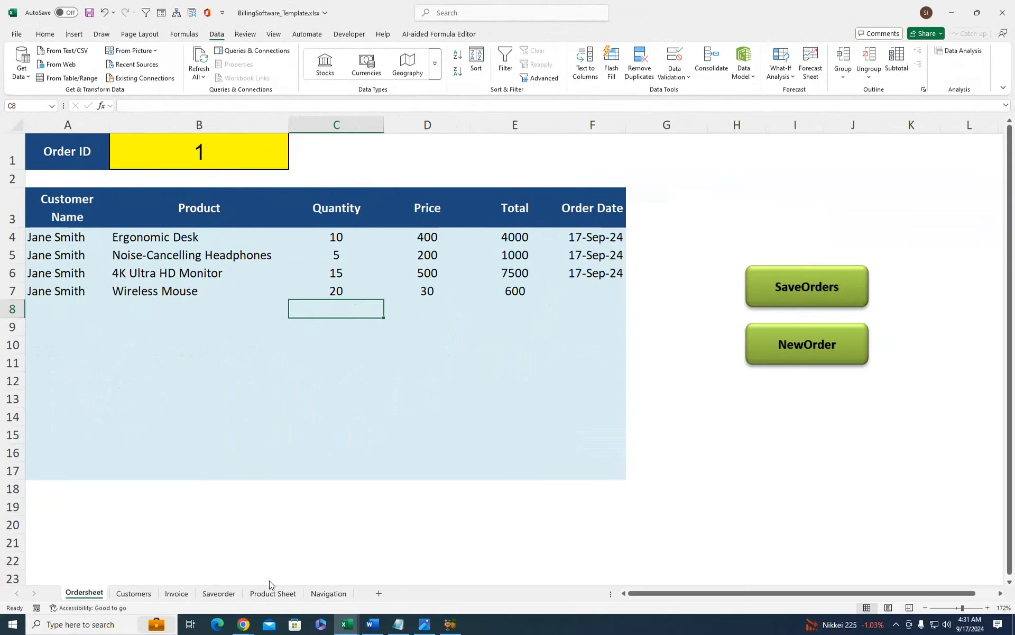
# - View the Saveorder sheet, and set the product in row 7 of the order sheet to Smart LED Desk Lamp
pyautogui.click(216, 593)
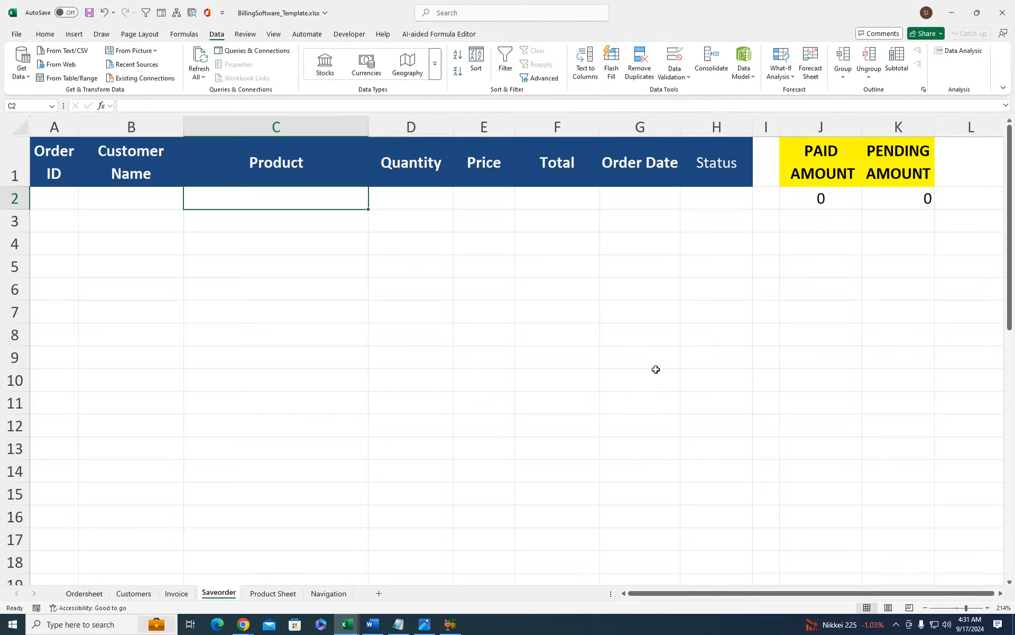
pyautogui.click(100, 595)
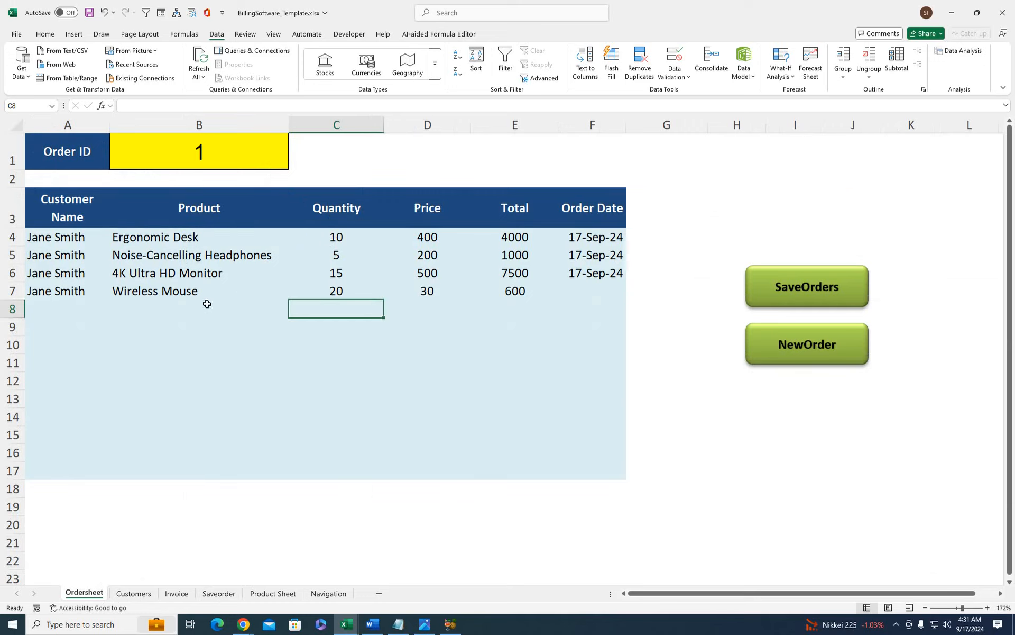
pyautogui.click(180, 292)
pyautogui.click(293, 294)
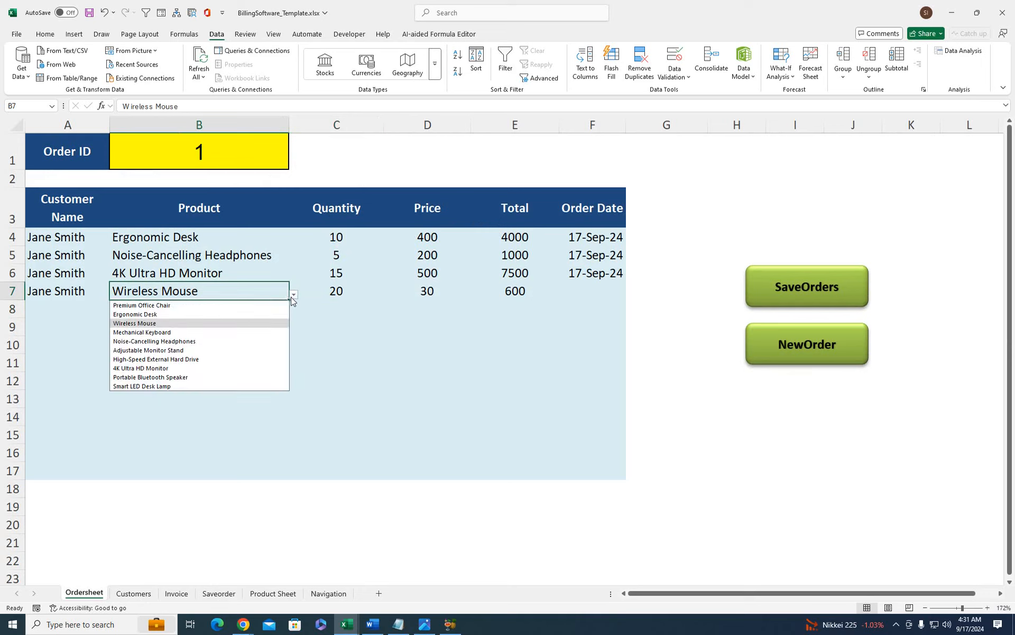
pyautogui.click(259, 385)
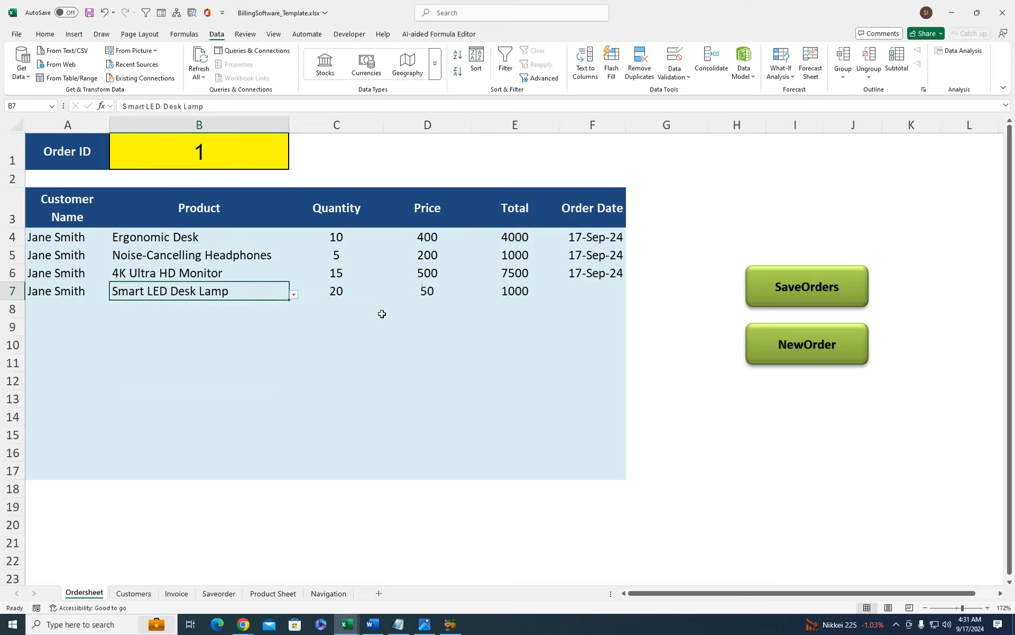
# - Examine the price lookup formula in D4 and its copy in the empty row 9, leaving both as they are
pyautogui.click(429, 284)
pyautogui.doubleClick(416, 238)
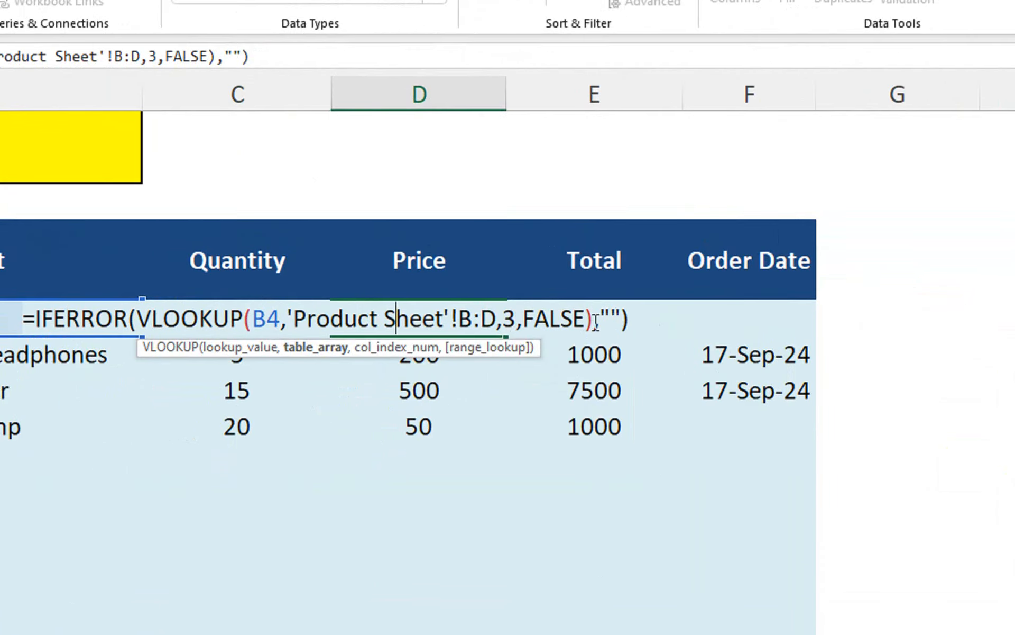
pyautogui.click(599, 320)
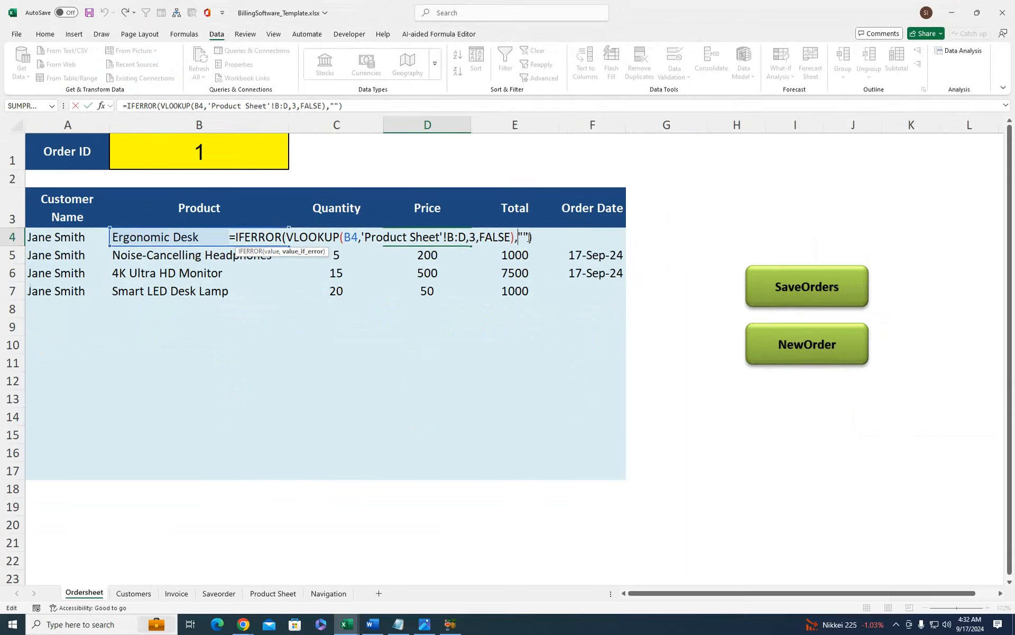
pyautogui.press('Return')
pyautogui.click(438, 326)
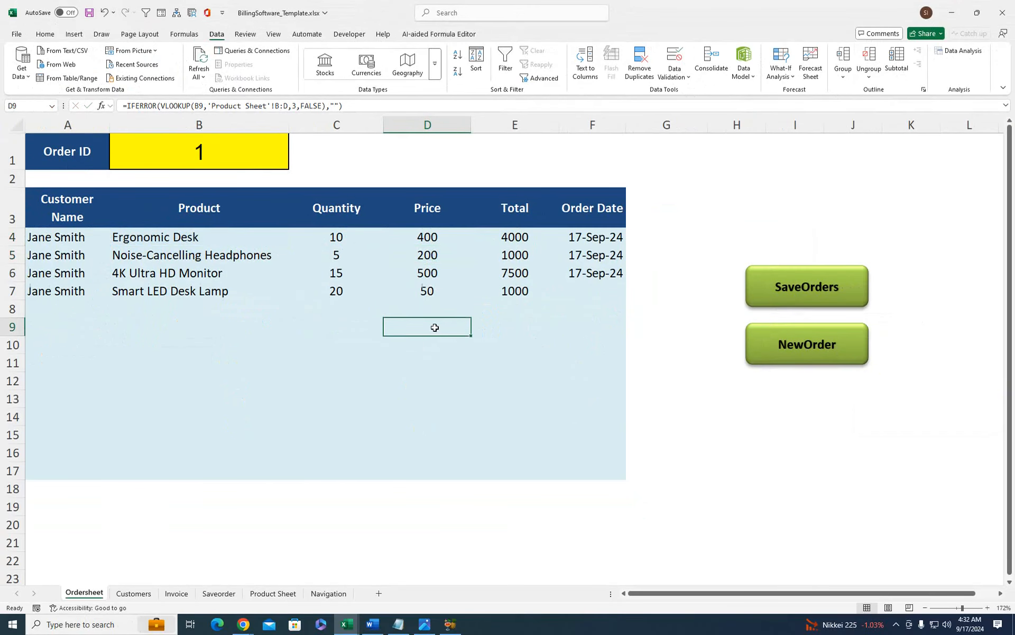
pyautogui.doubleClick(438, 326)
pyautogui.press('Return')
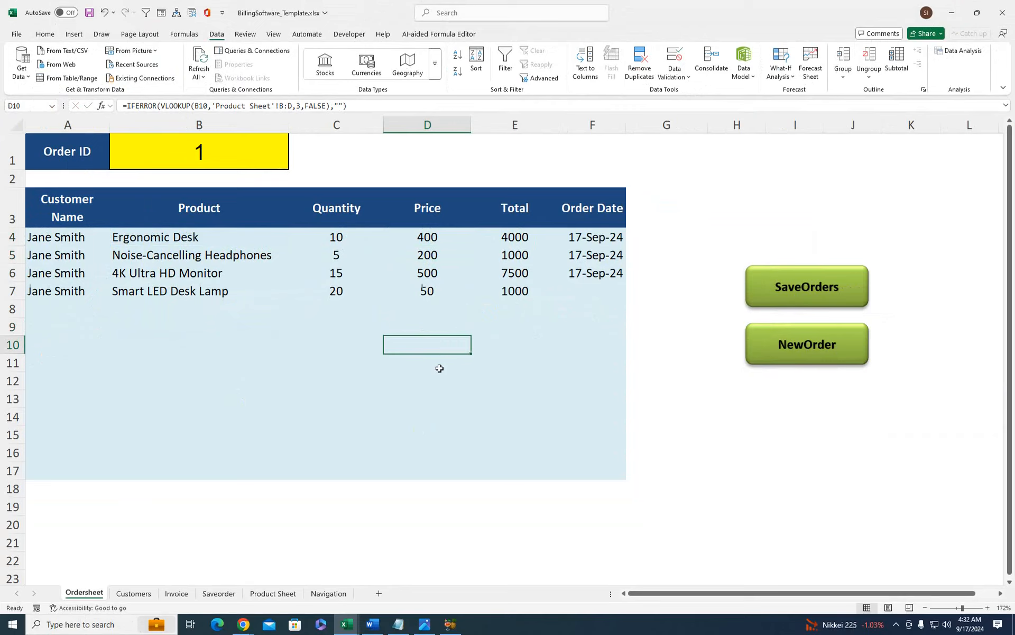
# - Fill row 8 of the order with the same customer, the product Wireless Mouse and a quantity of 2
pyautogui.click(84, 309)
pyautogui.click(114, 312)
pyautogui.click(90, 332)
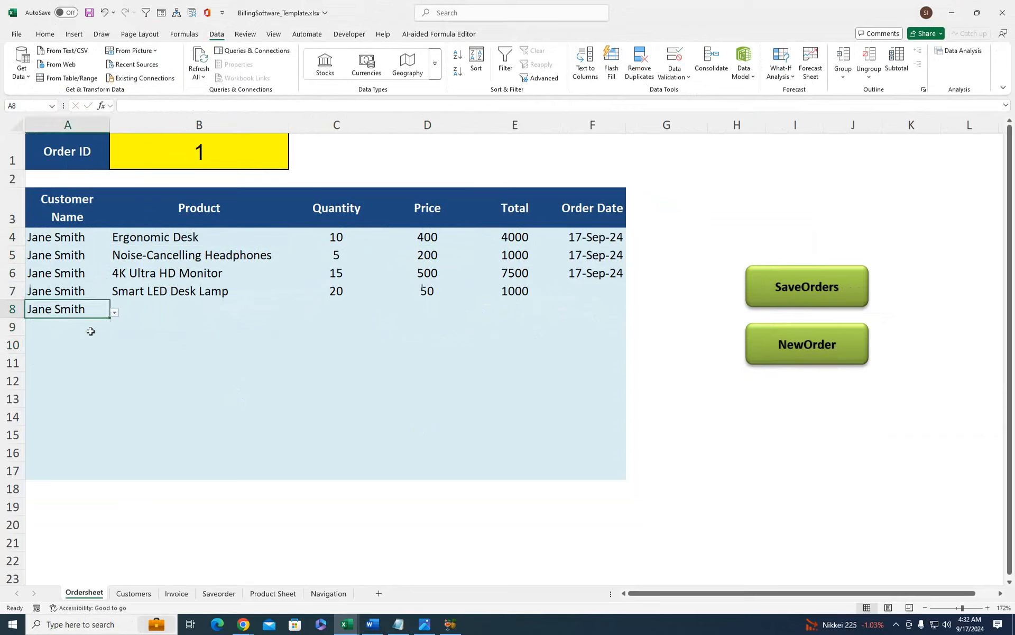
pyautogui.click(207, 311)
pyautogui.click(294, 313)
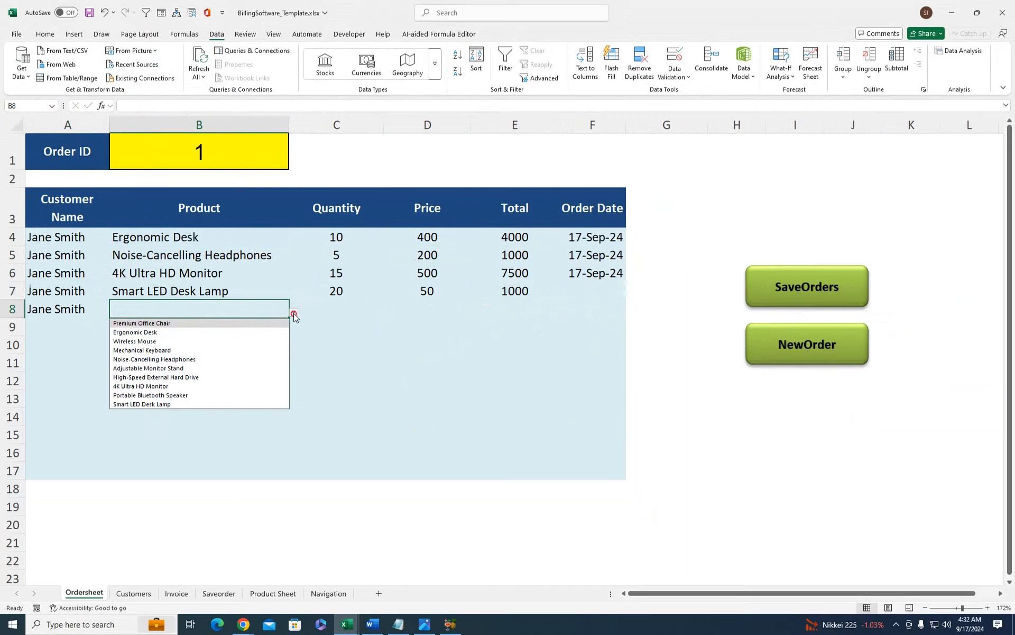
pyautogui.click(229, 342)
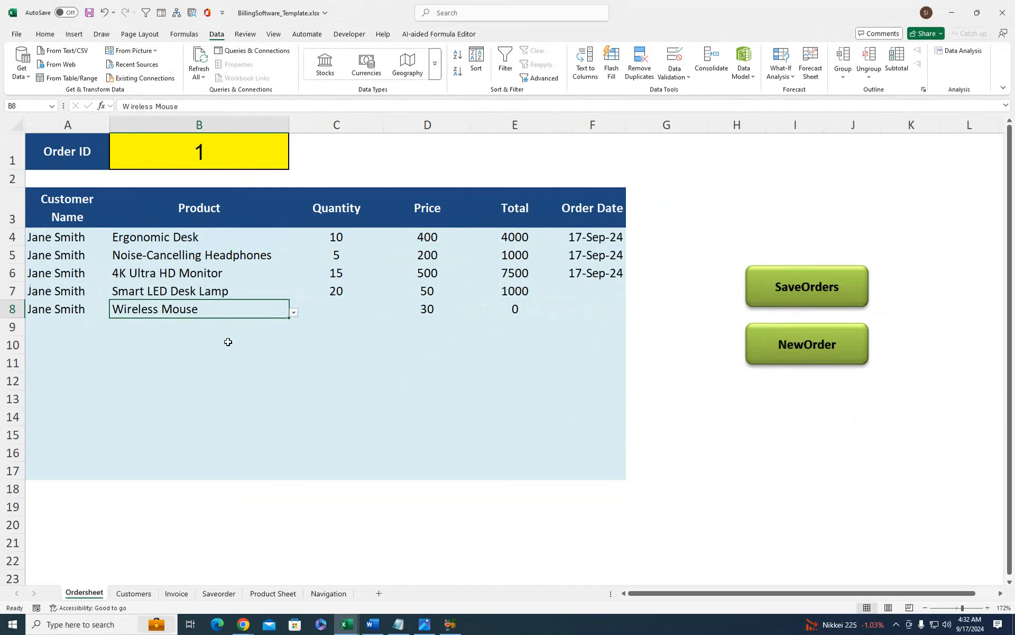
pyautogui.click(333, 308)
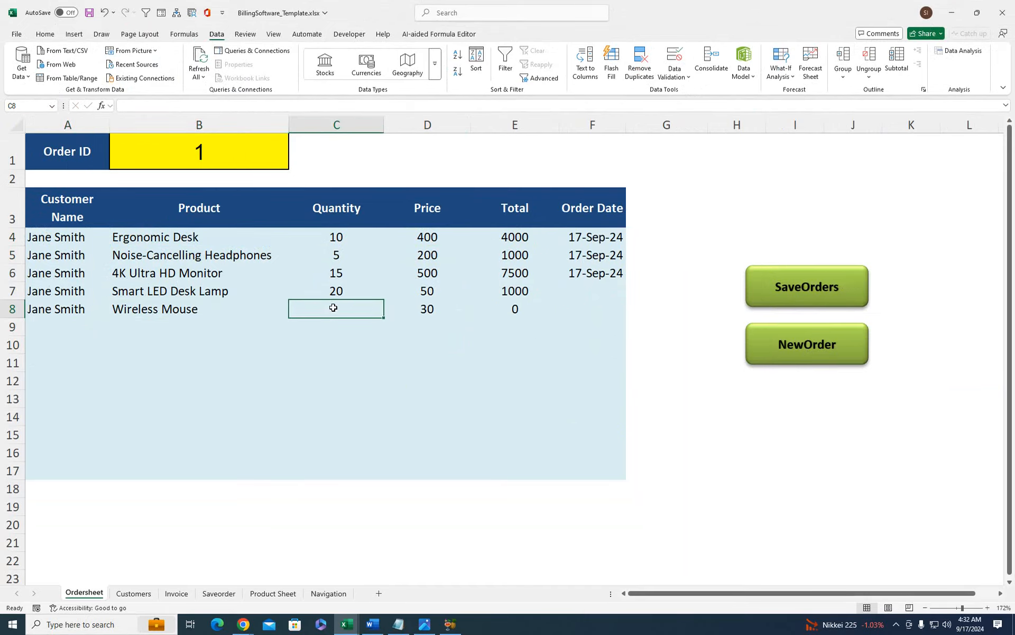
pyautogui.write('2')
pyautogui.press('Return')
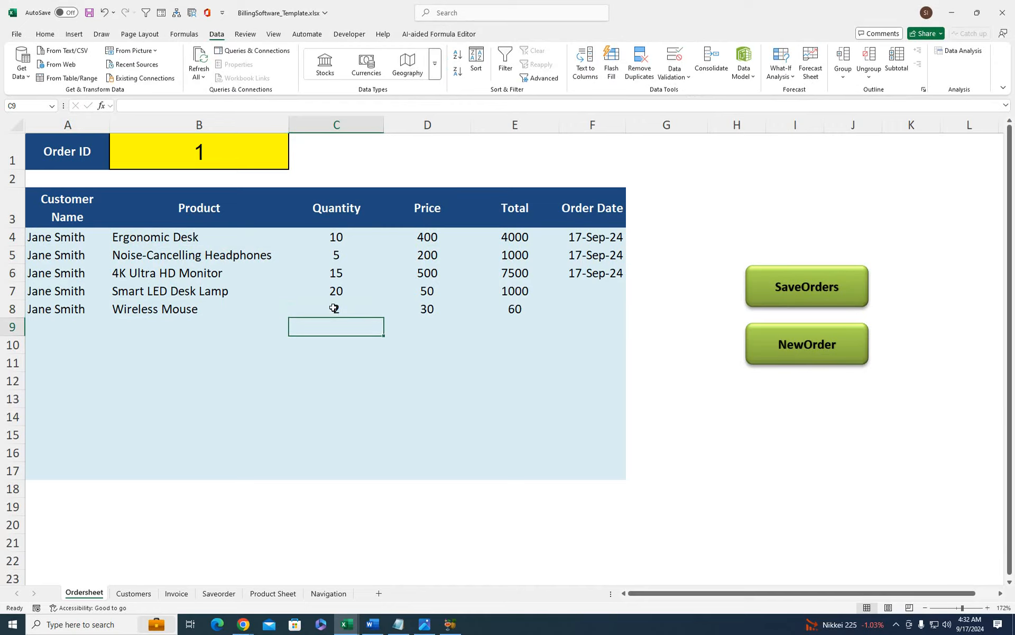
# - Examine the Total formula in E4 without changing it
pyautogui.click(500, 306)
pyautogui.doubleClick(500, 238)
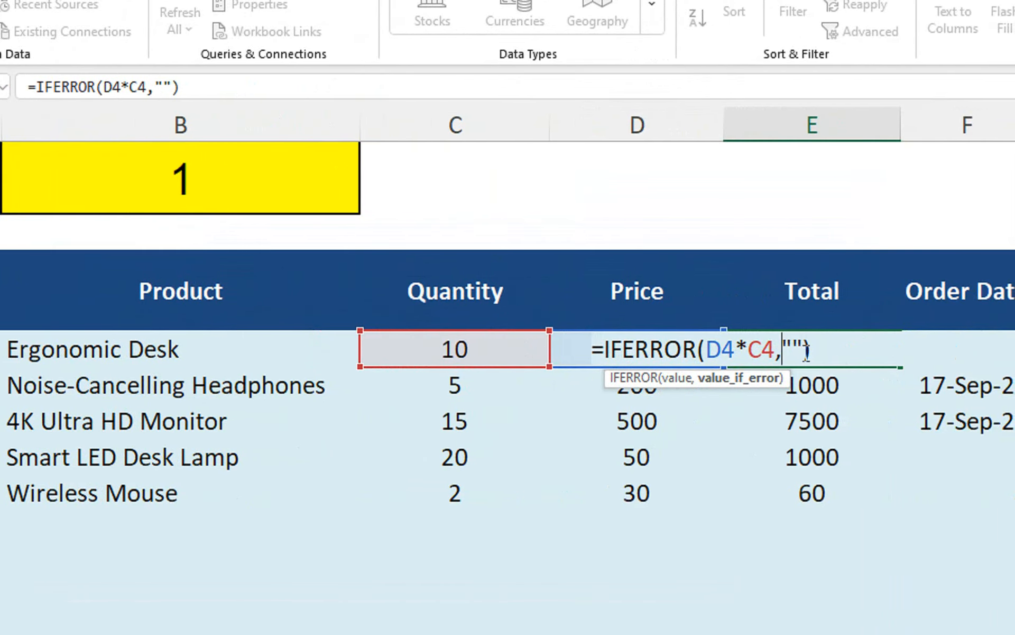
pyautogui.press('Return')
# - Fill the order date from F6 down through F8
pyautogui.moveTo(952, 419); pyautogui.dragTo(957, 460)
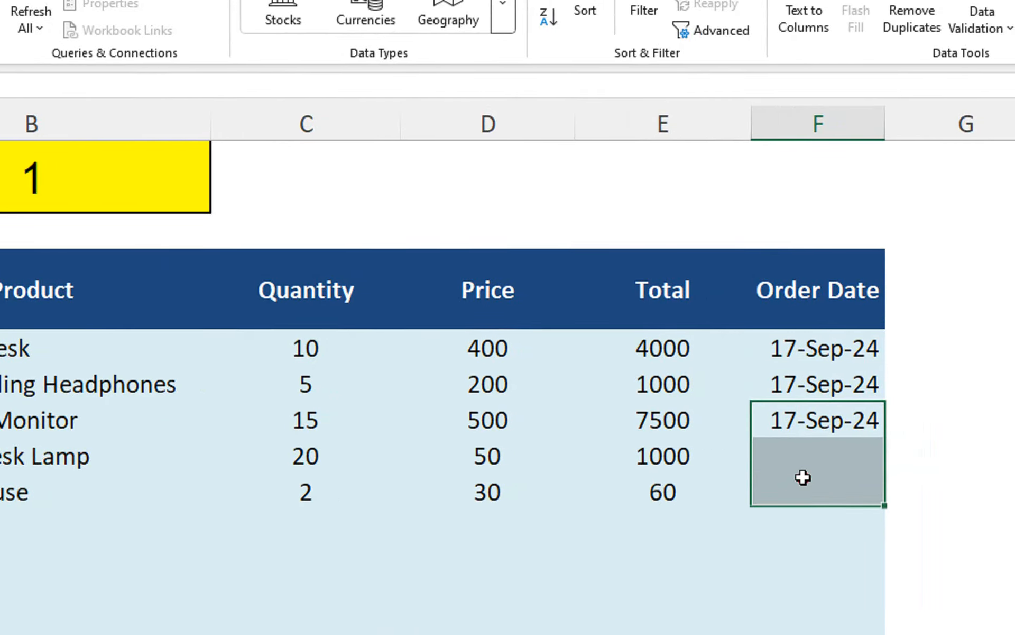
pyautogui.hotkey('ctrl', 'd')
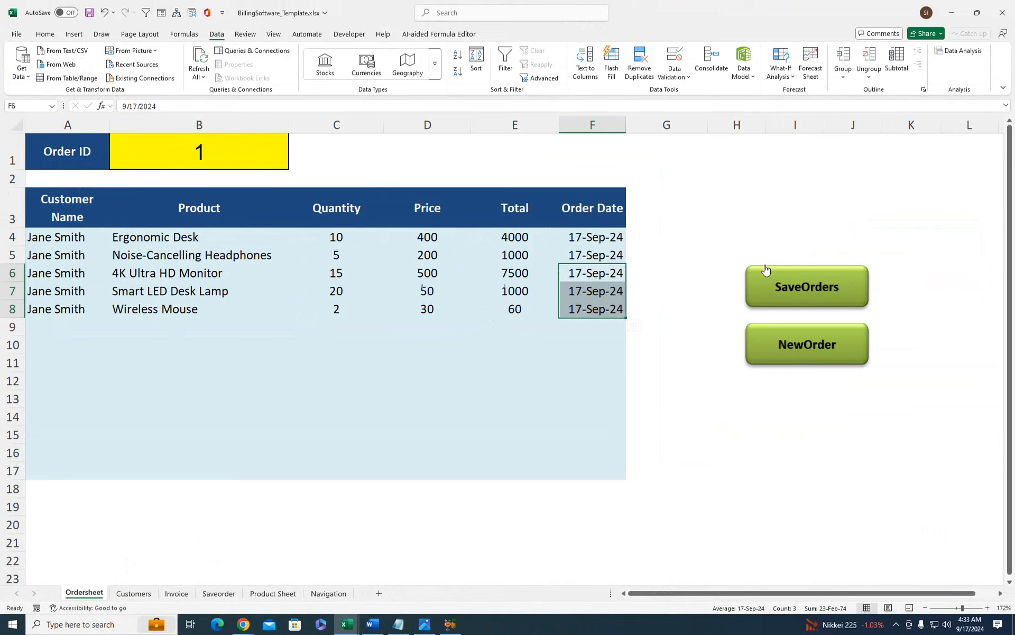
pyautogui.click(390, 305)
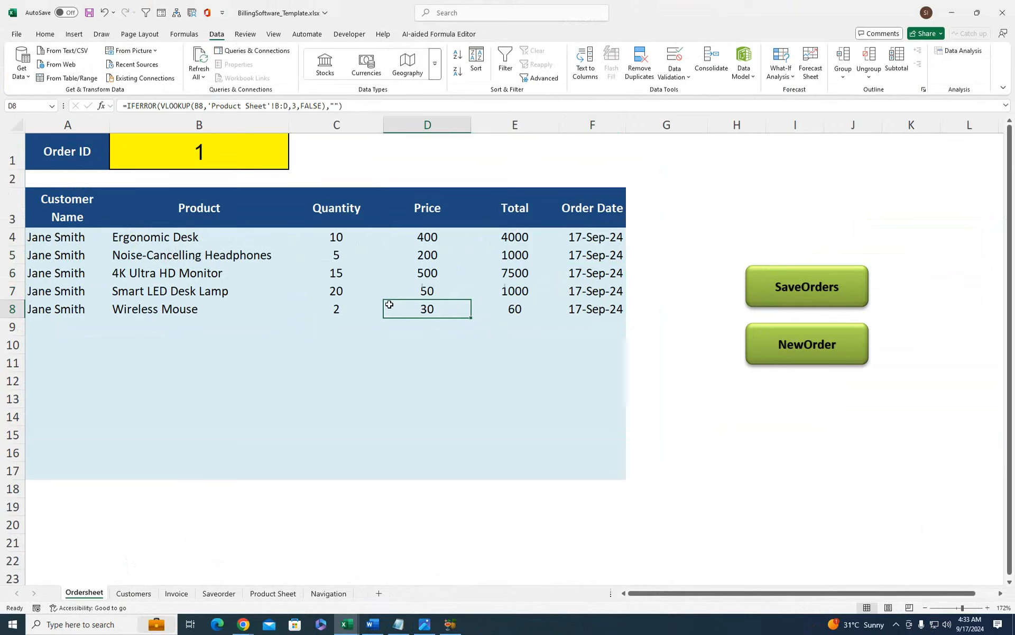
# - Examine the formula behind the Order ID in B1
pyautogui.click(218, 179)
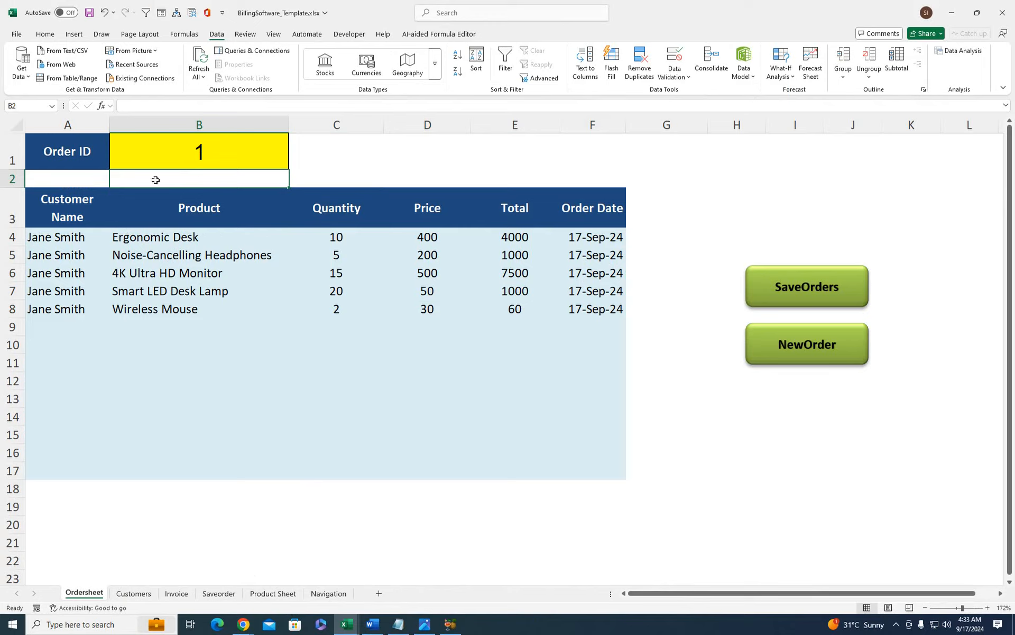
pyautogui.click(194, 145)
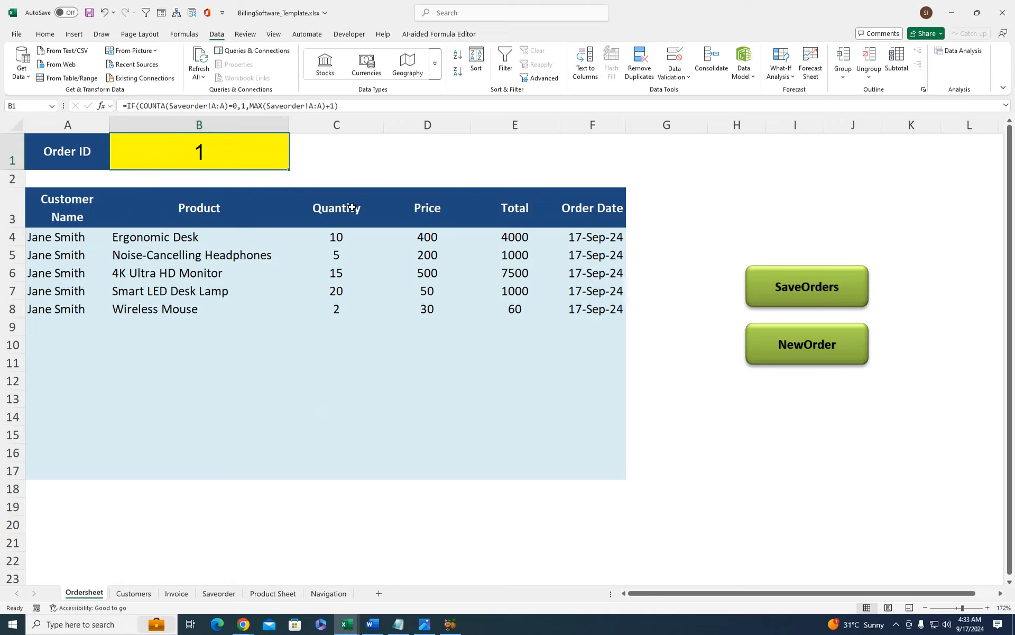
pyautogui.click(328, 193)
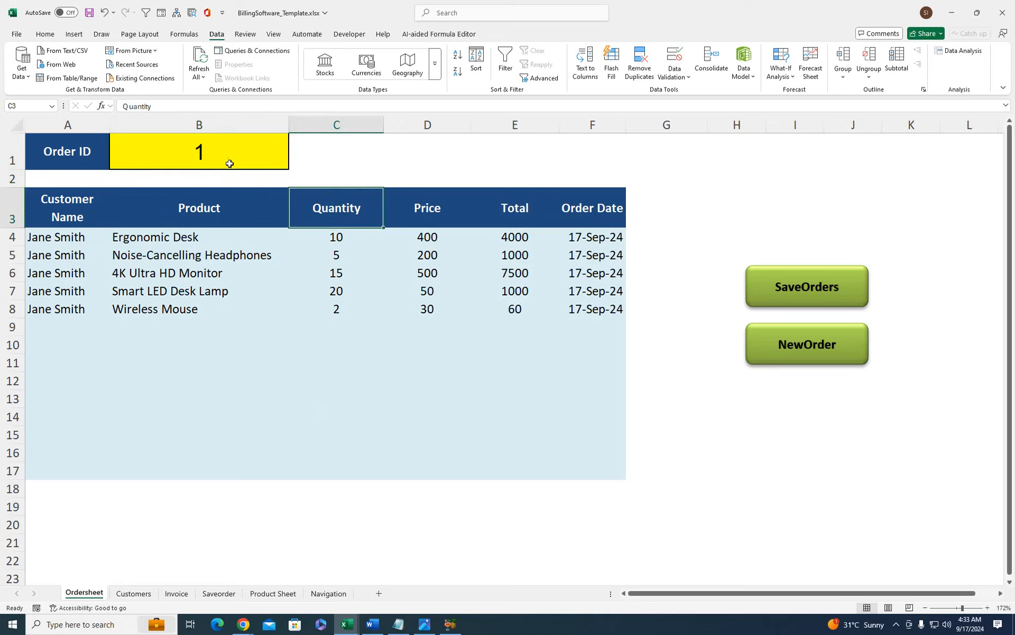
pyautogui.click(567, 284)
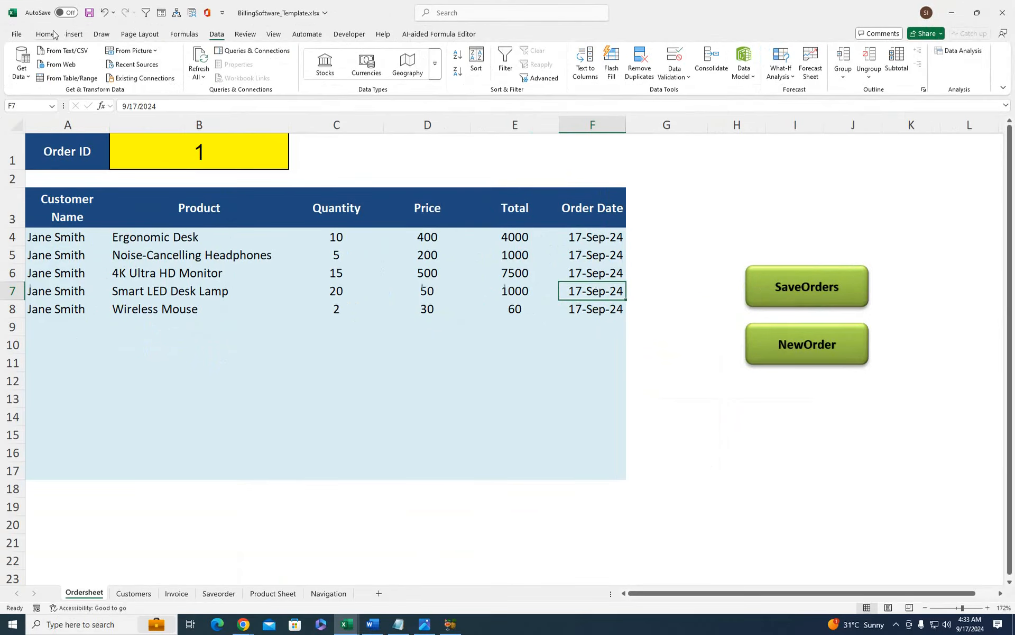
# - Draw a rounded rectangle about 1.41 by 0.44 inches above the SaveOrders button and apply the green intense effect style
pyautogui.click(75, 34)
pyautogui.click(180, 63)
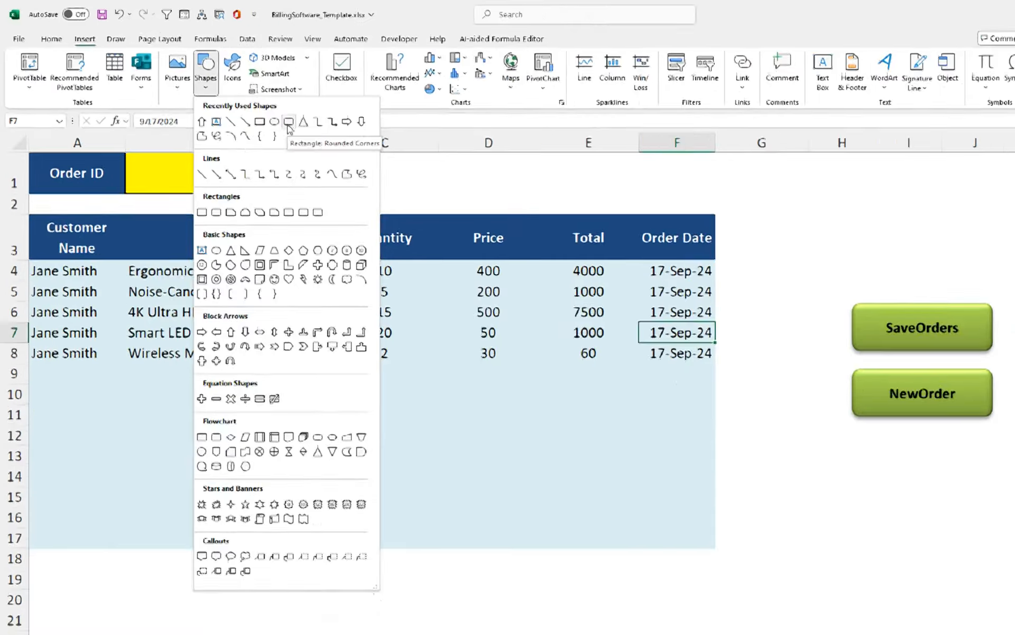
pyautogui.click(504, 214)
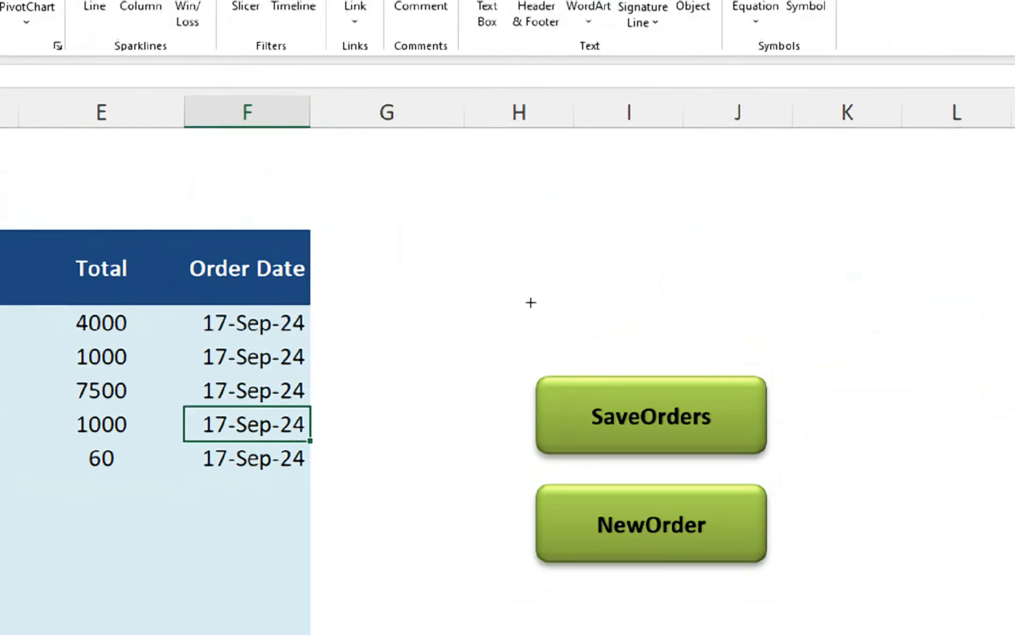
pyautogui.moveTo(531, 275); pyautogui.dragTo(754, 367)
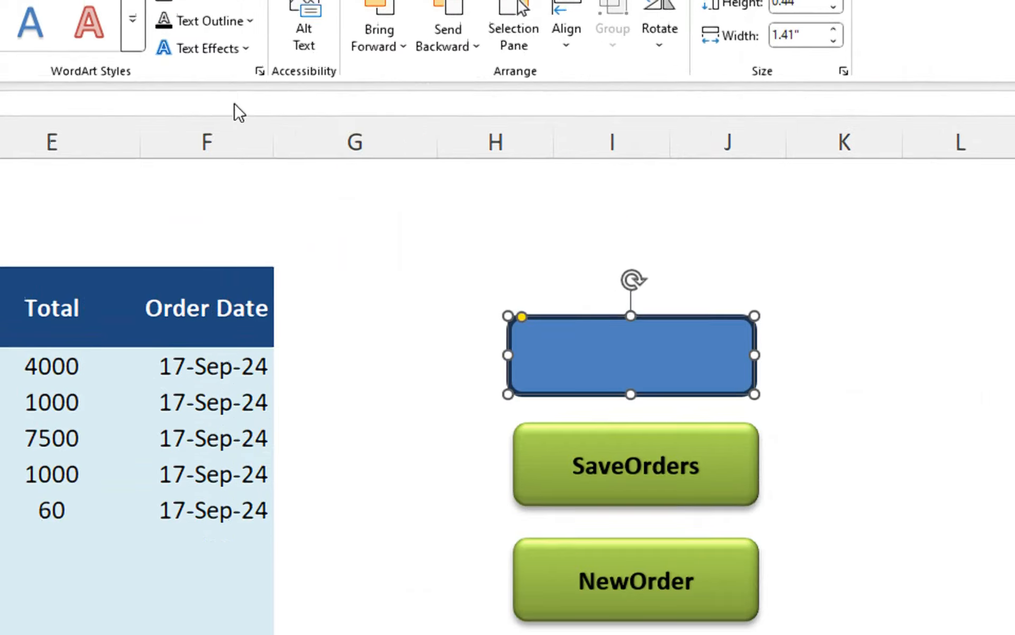
pyautogui.click(153, 146)
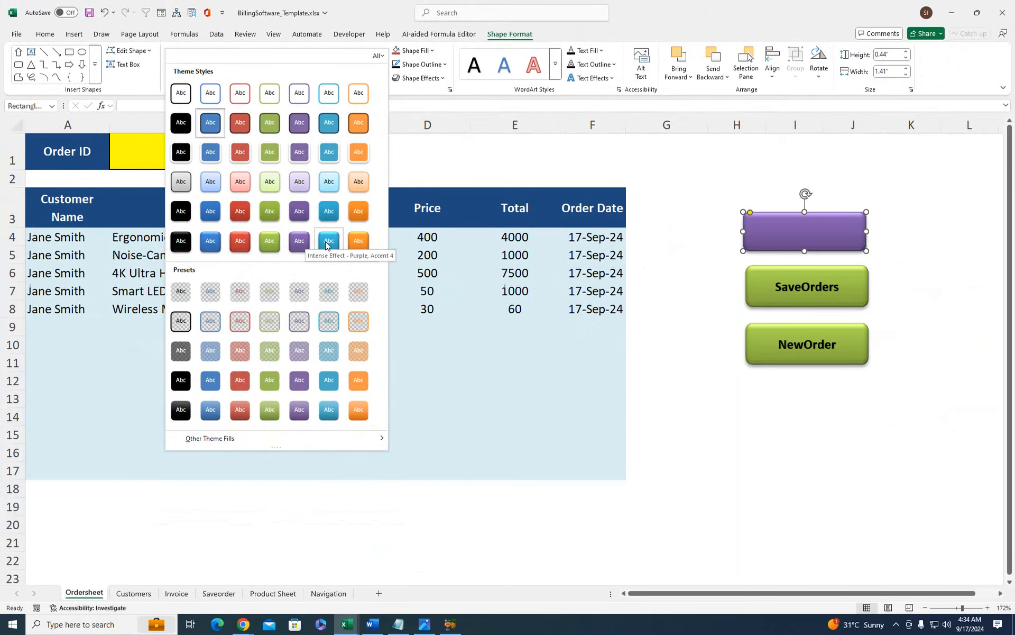
pyautogui.click(270, 241)
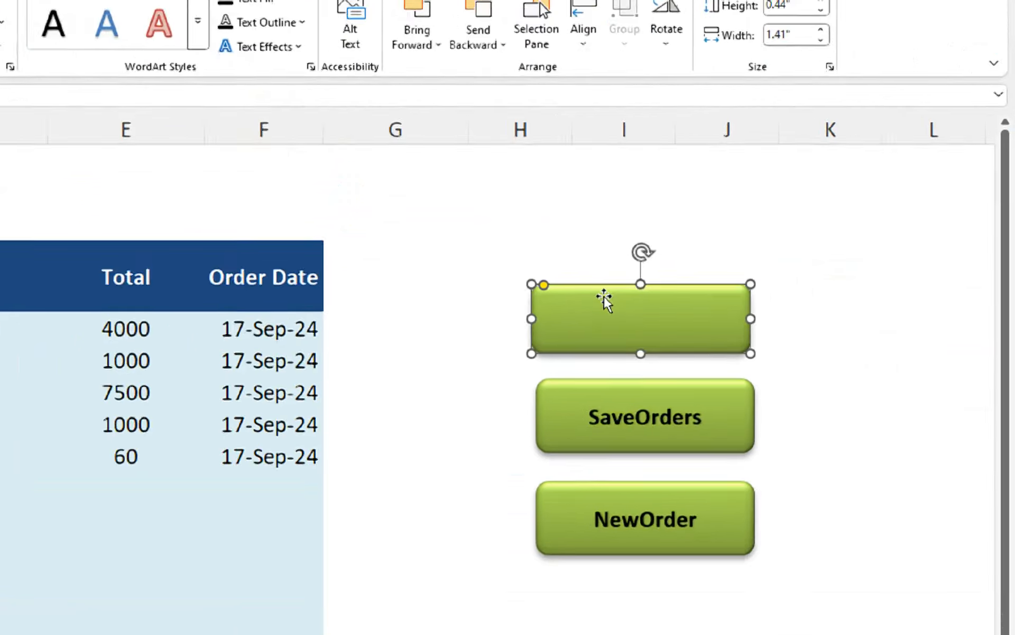
# - Label the new rounded rectangle with the text SAveorder
pyautogui.rightClick(605, 297)
pyautogui.click(661, 457)
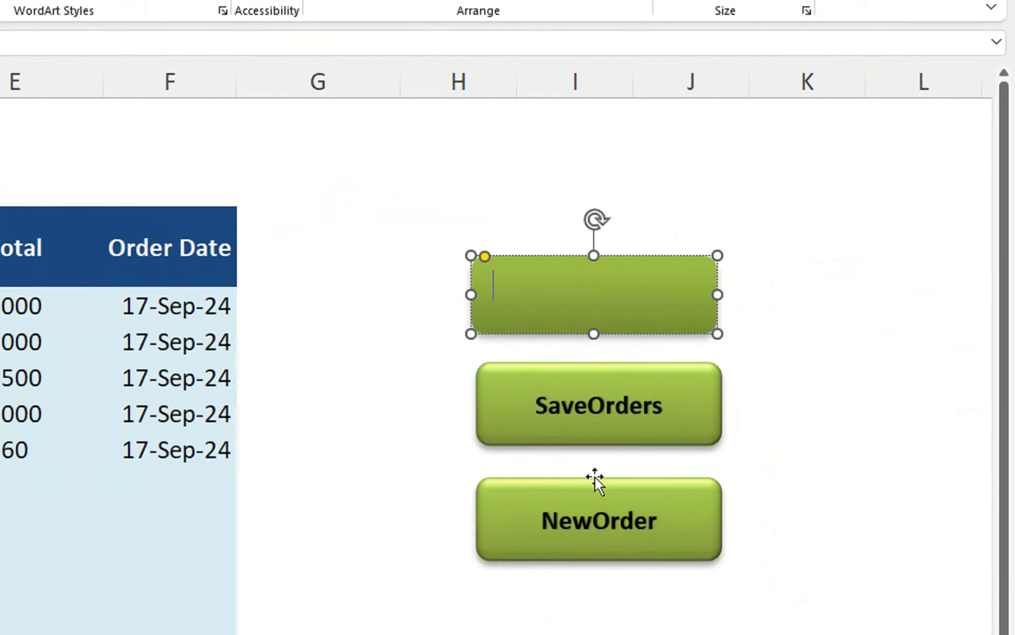
pyautogui.write('SAve')
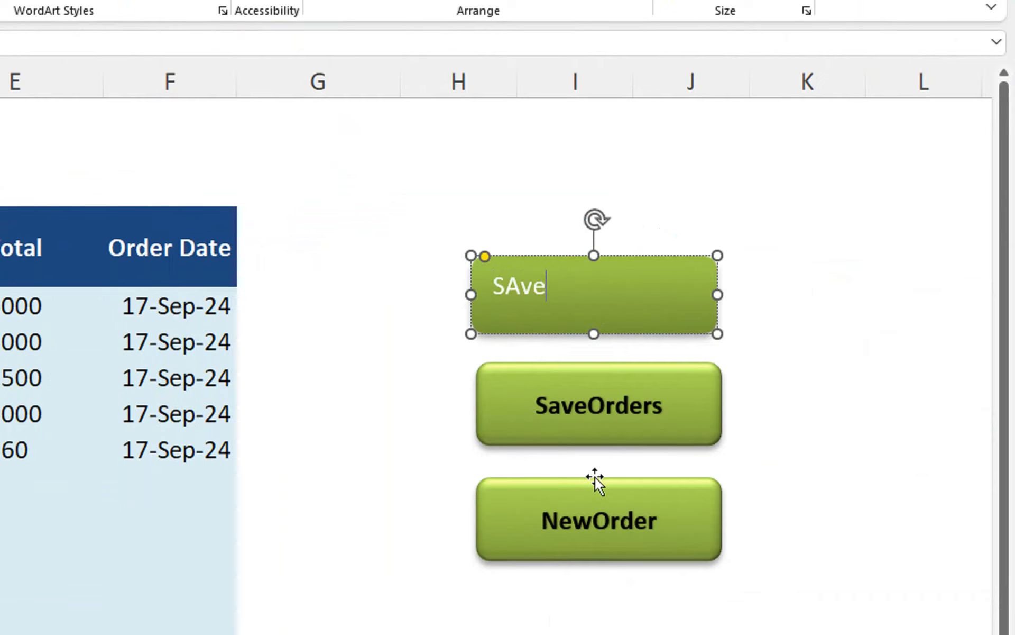
pyautogui.write('order')
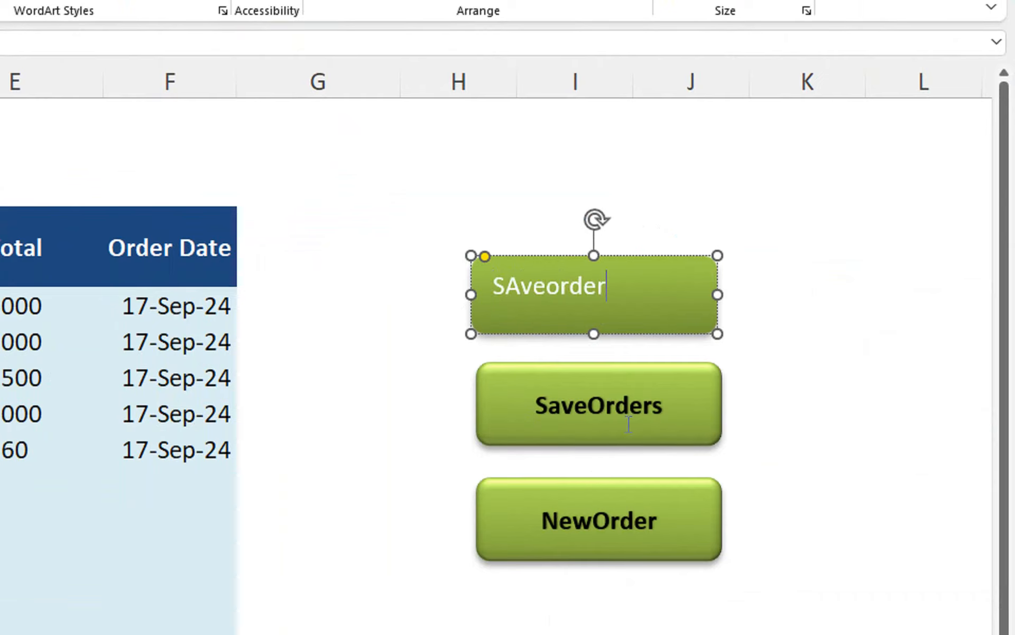
pyautogui.click(651, 258)
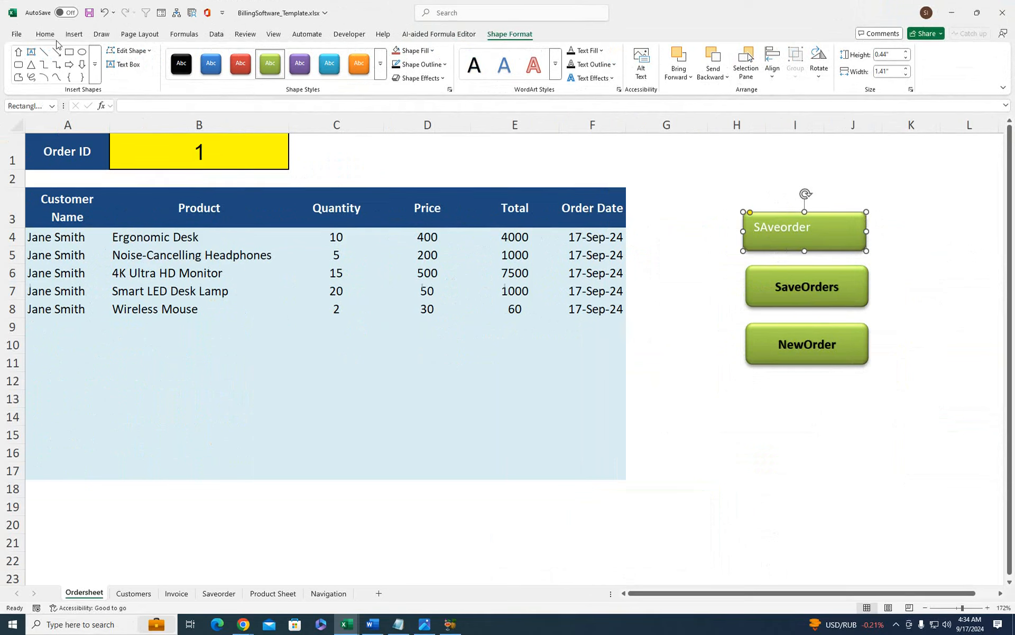
# - Center the SAveorder label horizontally and vertically, and make its text black and bold
pyautogui.click(50, 35)
pyautogui.click(276, 71)
pyautogui.click(279, 54)
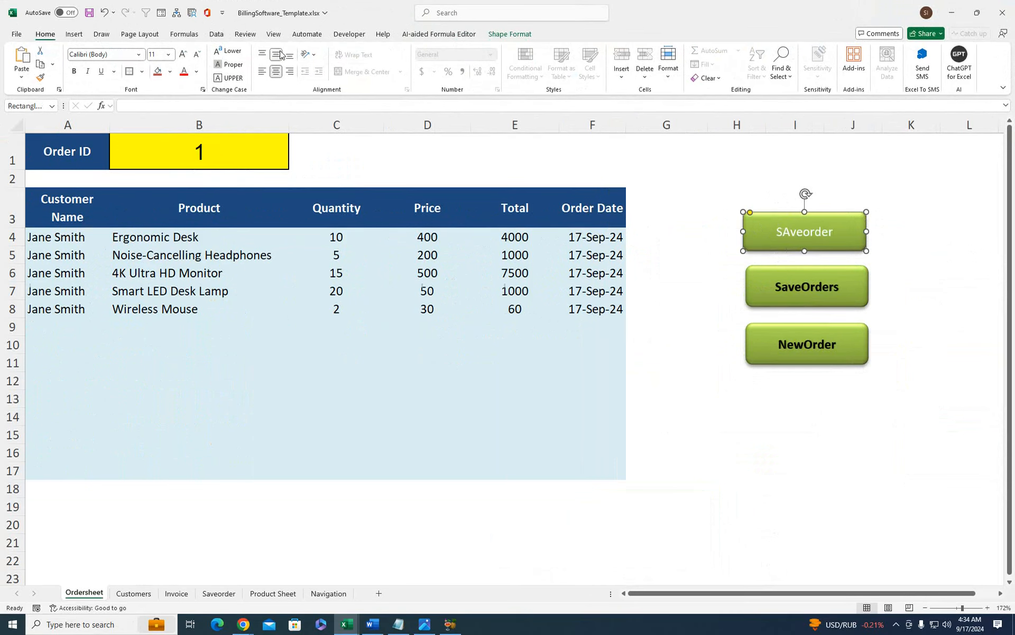
pyautogui.click(196, 71)
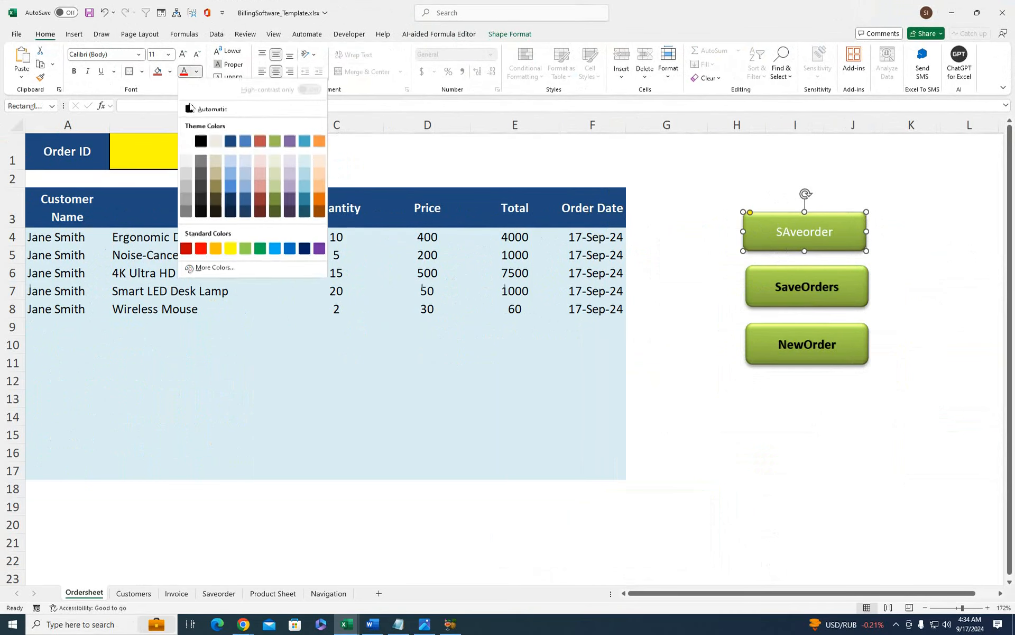
pyautogui.click(200, 141)
pyautogui.click(75, 72)
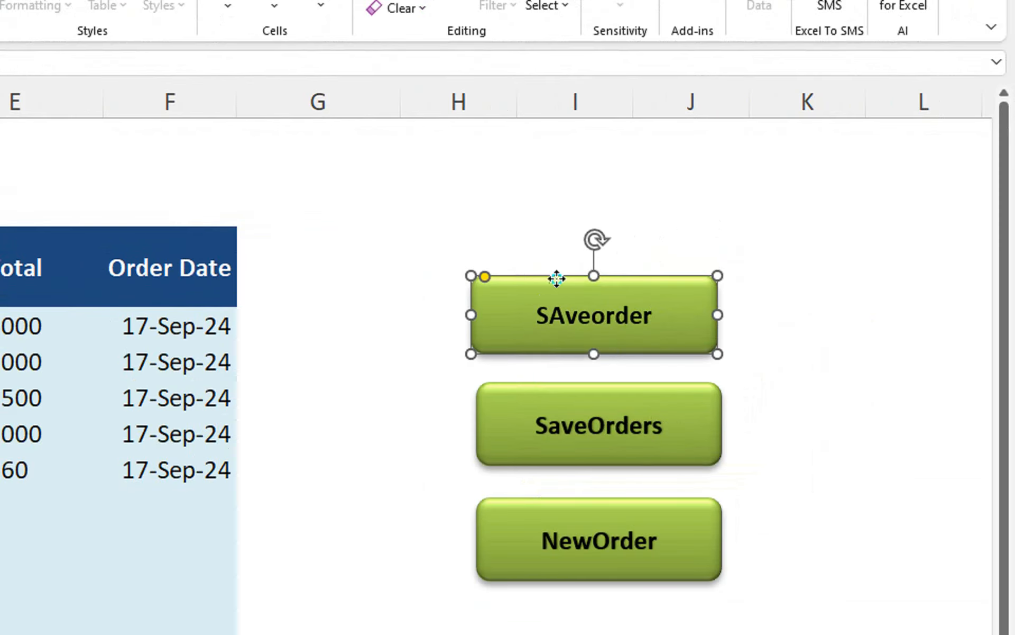
# - Delete the newly drawn SAveorder button from the order sheet
pyautogui.rightClick(555, 276)
pyautogui.press('Escape')
pyautogui.press('Delete')
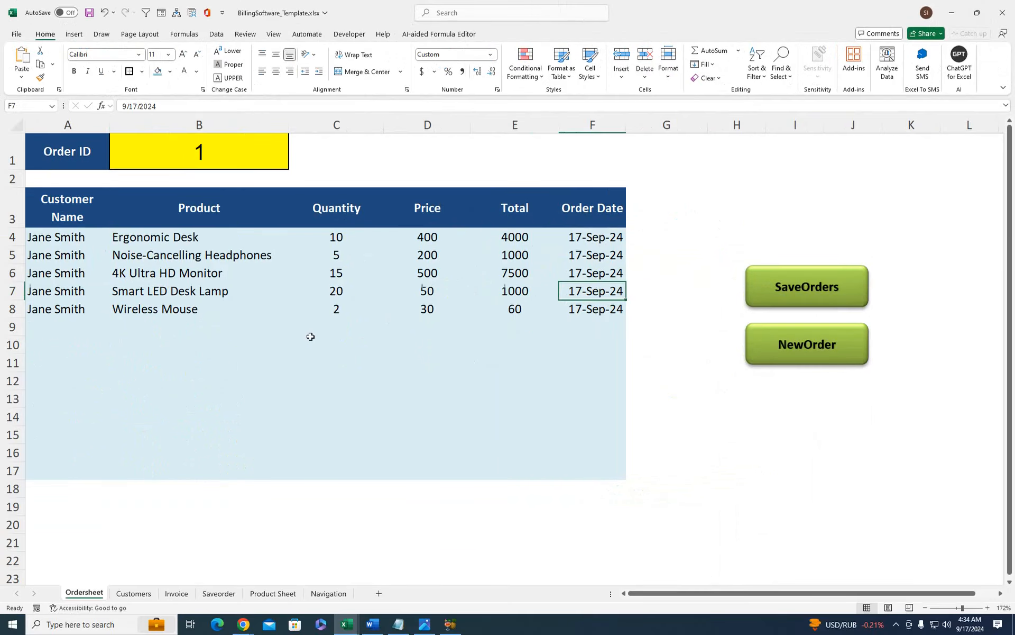
# - Check the Saveorder sheet and save the current order using the SaveOrders button on the order sheet
pyautogui.click(219, 593)
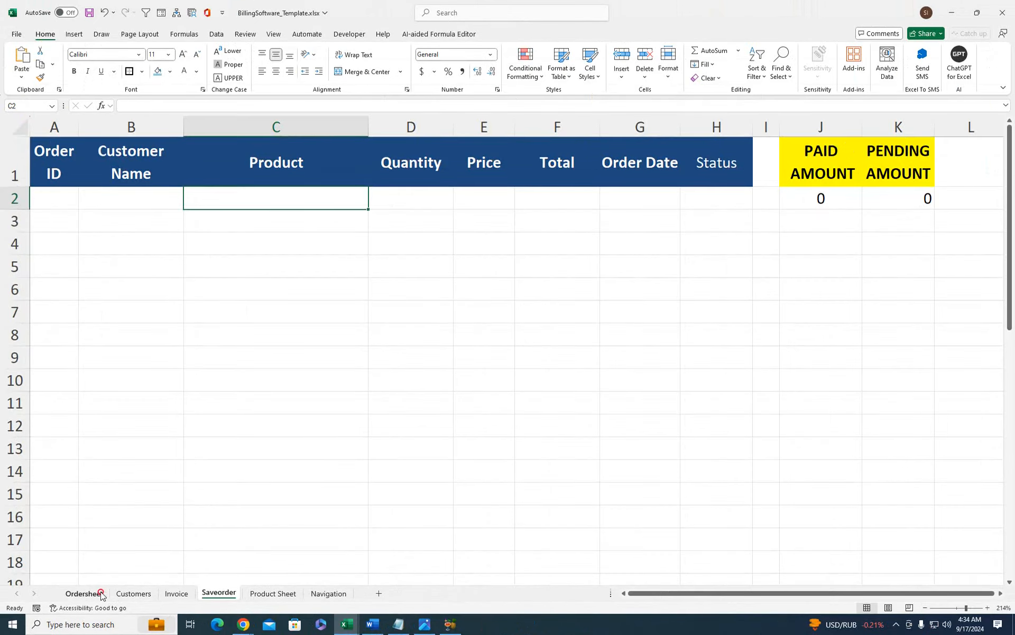
pyautogui.click(196, 552)
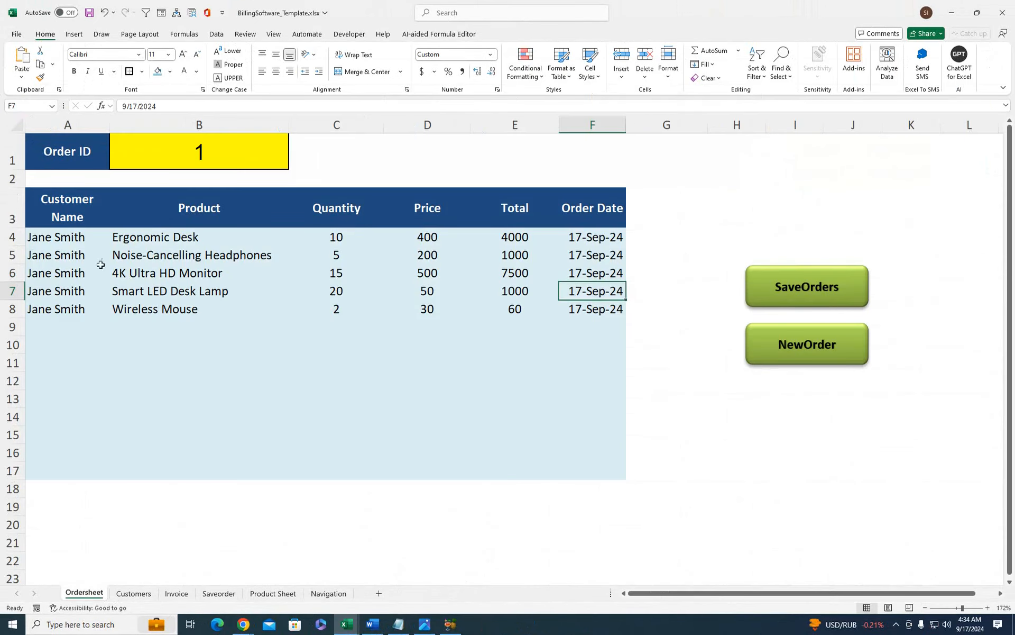
pyautogui.click(784, 296)
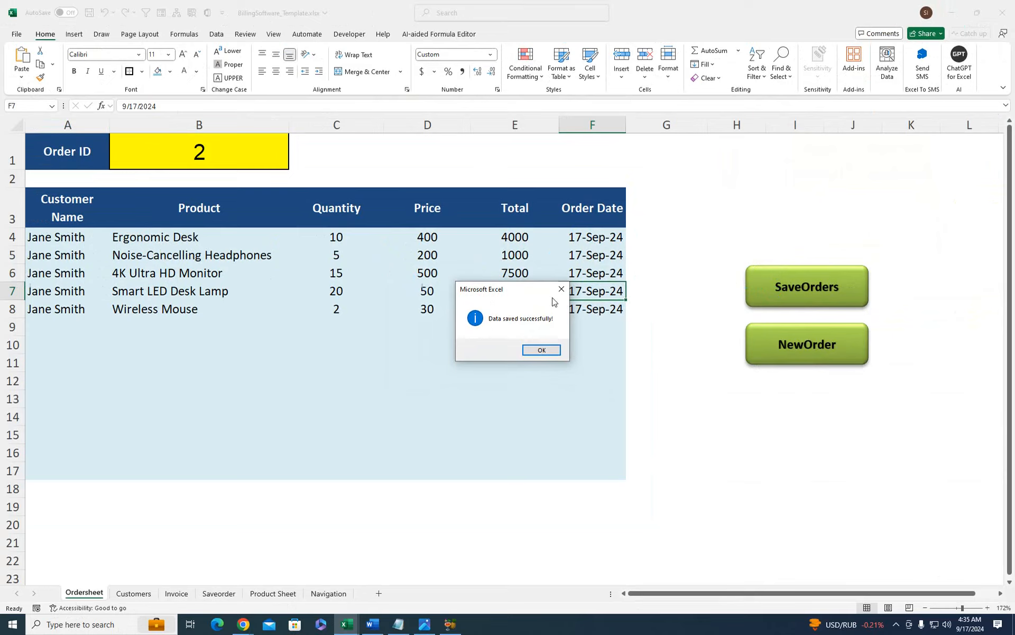
pyautogui.click(542, 350)
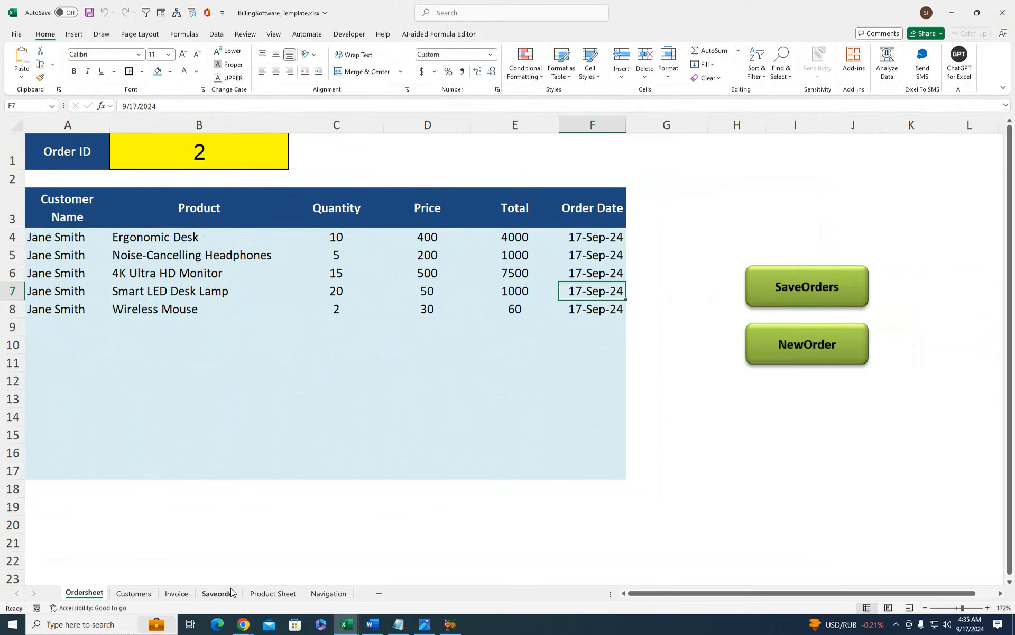
# - Compare the saved rows on the Saveorder sheet with the products entered in B4:B8 of the order sheet
pyautogui.click(231, 593)
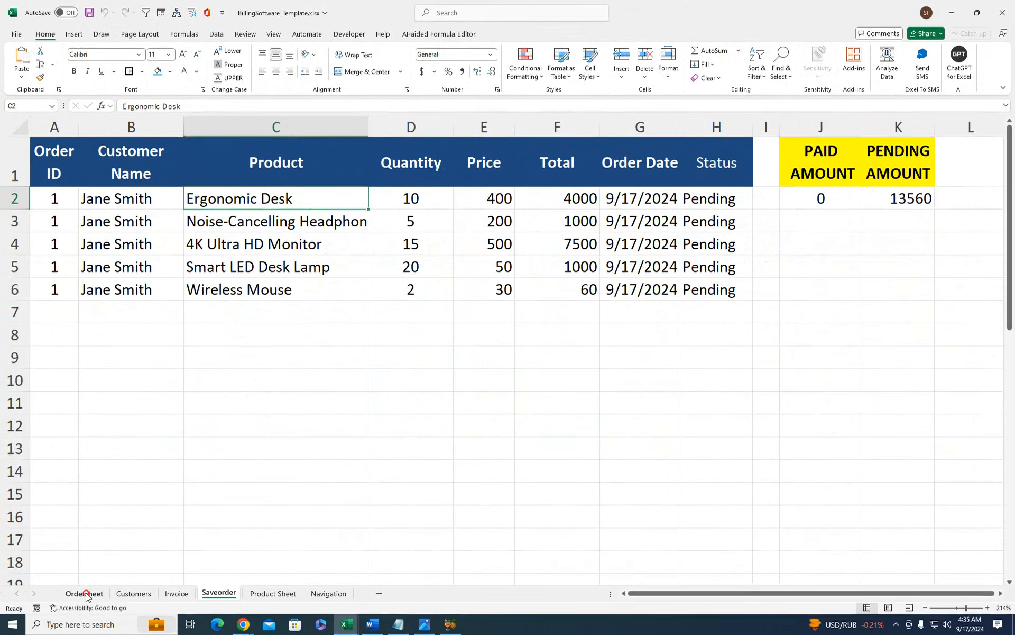
pyautogui.click(83, 593)
pyautogui.moveTo(179, 239); pyautogui.dragTo(176, 312)
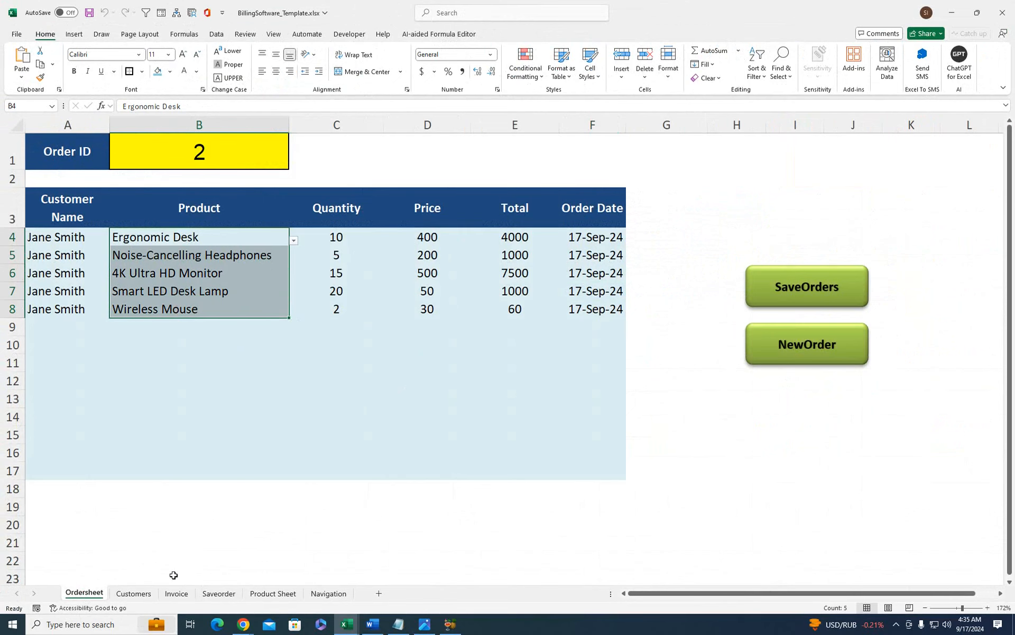
pyautogui.click(218, 593)
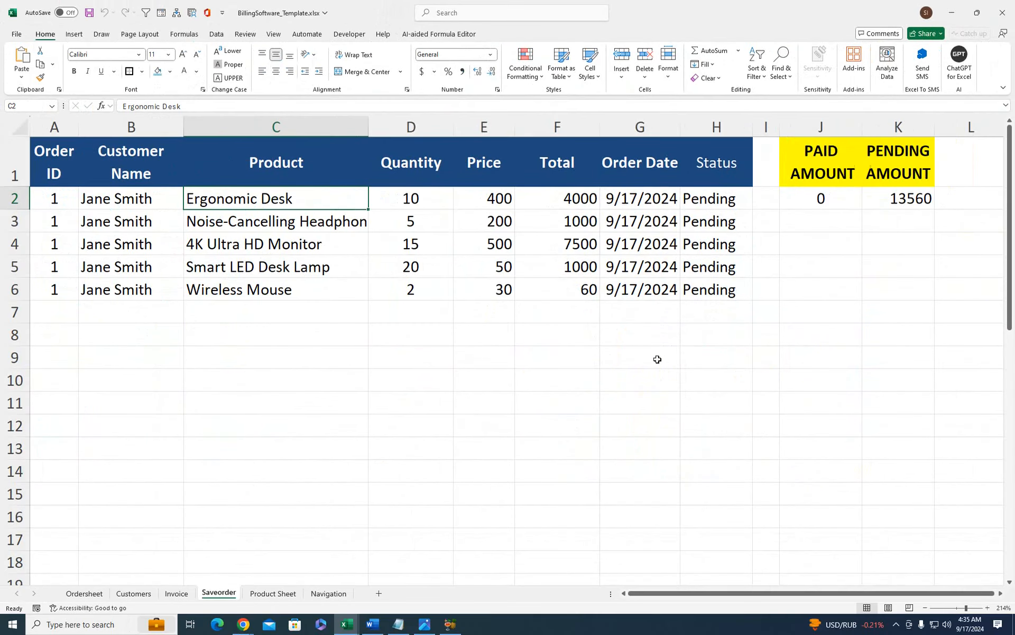
# - Clear the Order ID in D1 of the Invoice sheet
pyautogui.click(177, 593)
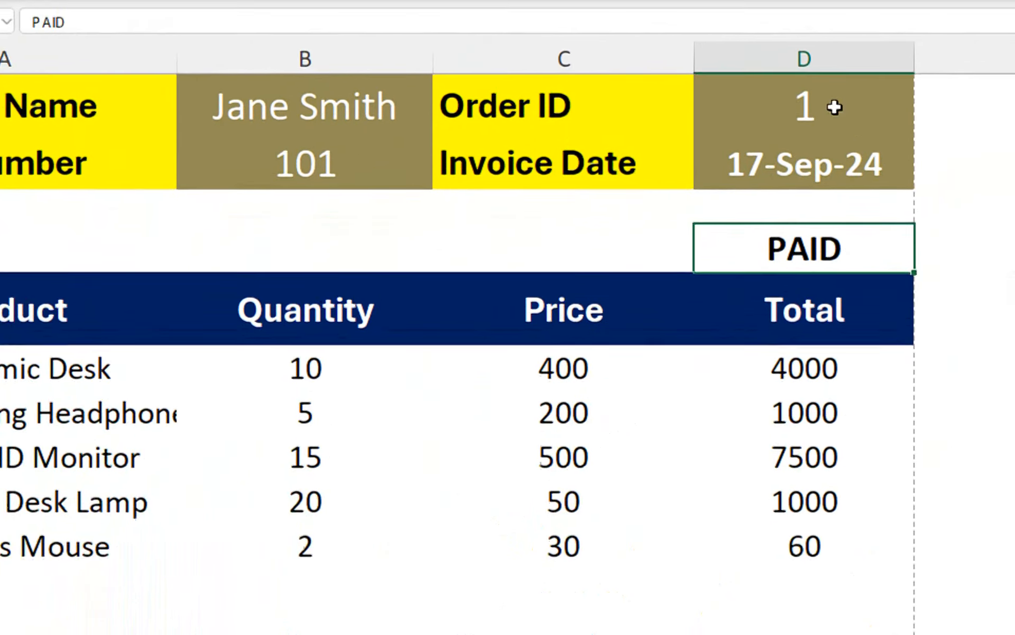
pyautogui.click(960, 68)
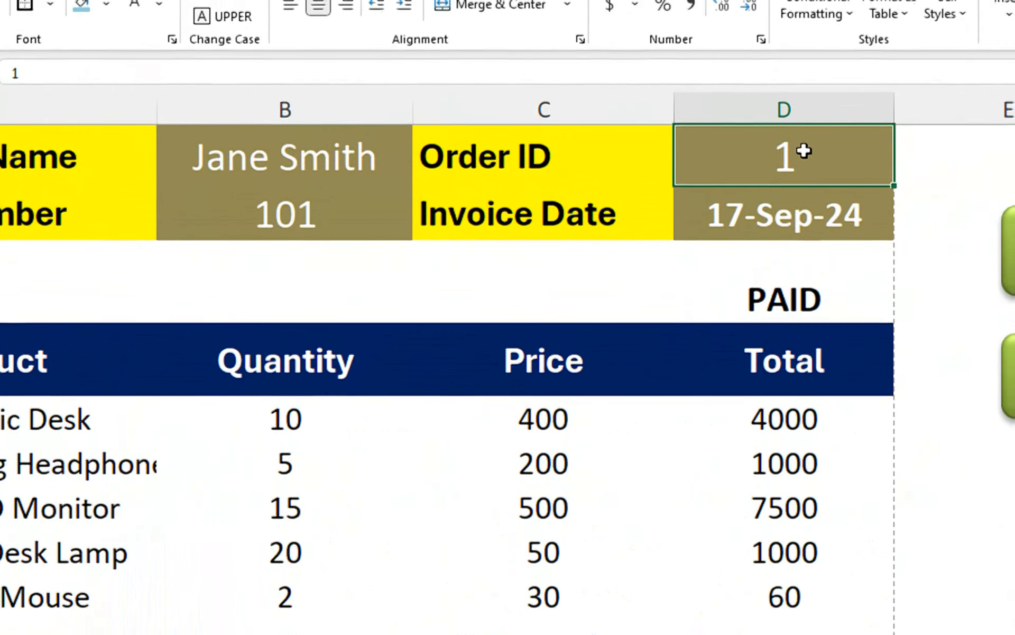
pyautogui.press('Delete')
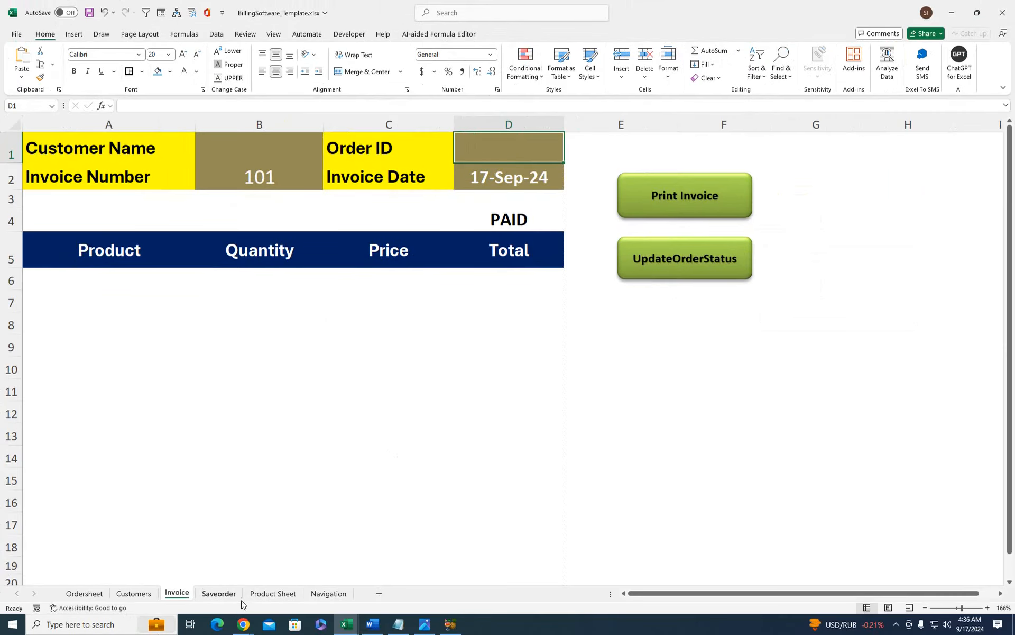
# - Examine the Order IDs in A2:A6 of the Saveorder sheet against the Invoice sheet and the order sheet
pyautogui.click(219, 593)
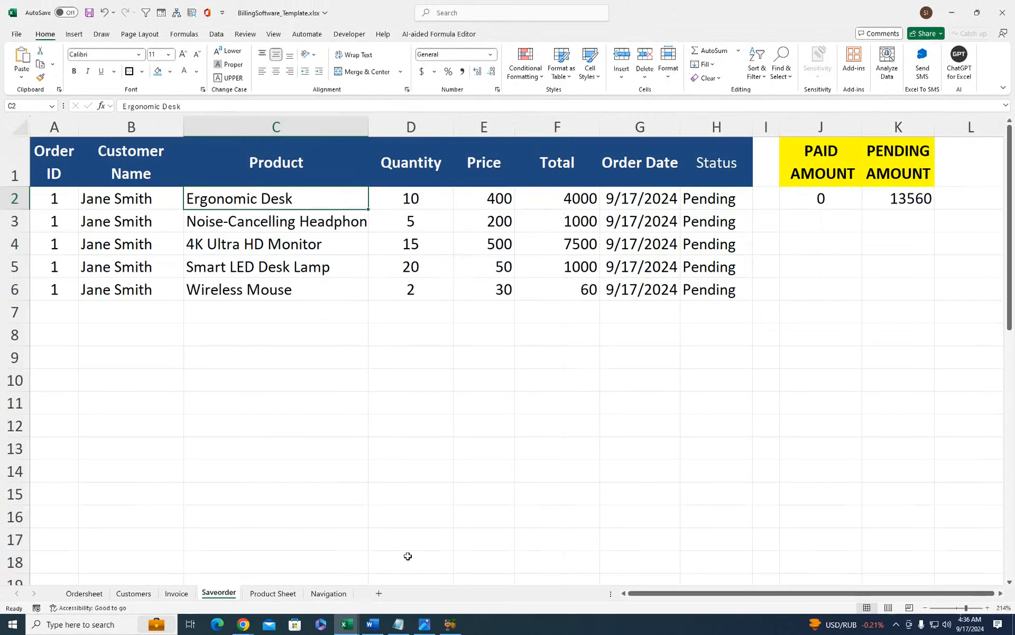
pyautogui.click(177, 593)
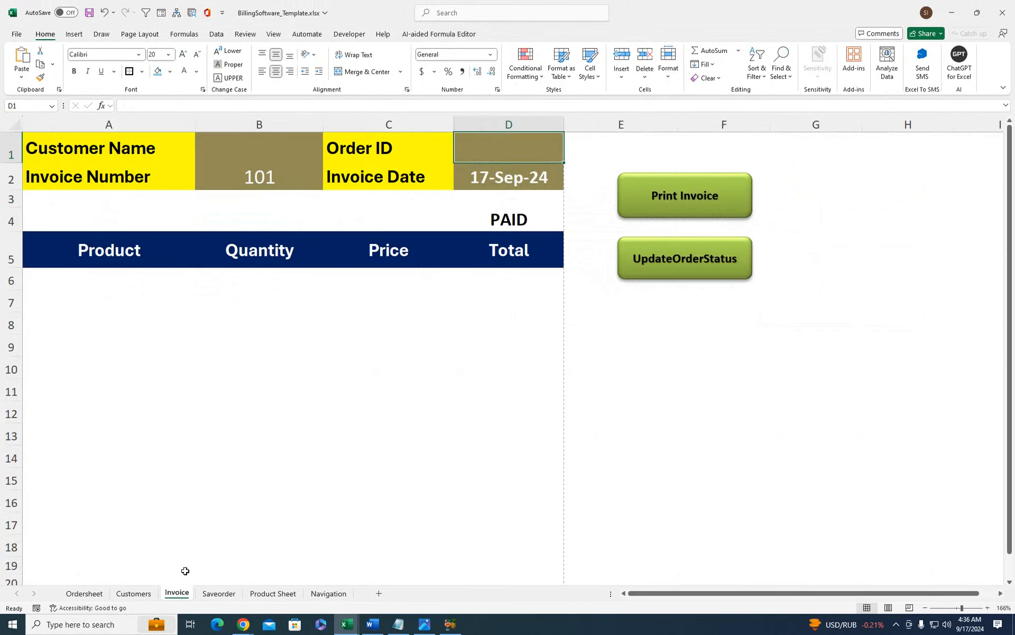
pyautogui.click(84, 593)
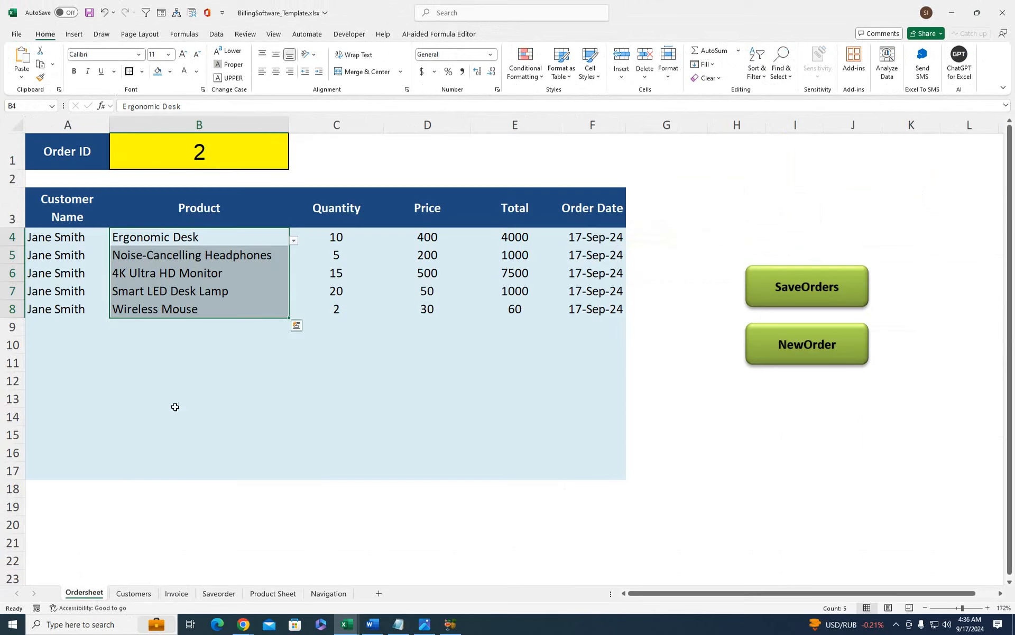
pyautogui.click(210, 285)
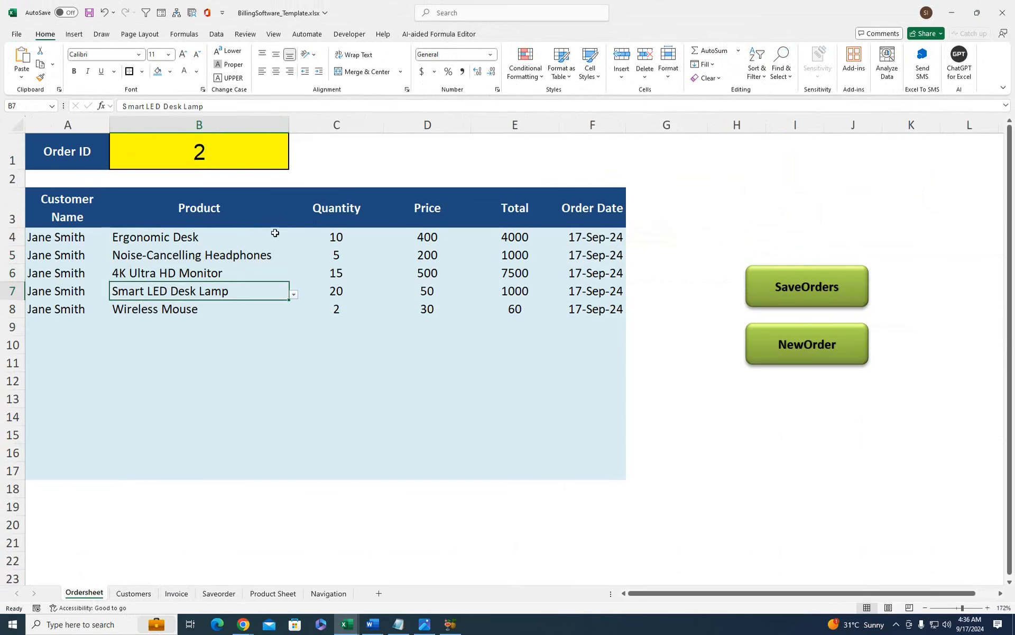
pyautogui.click(218, 593)
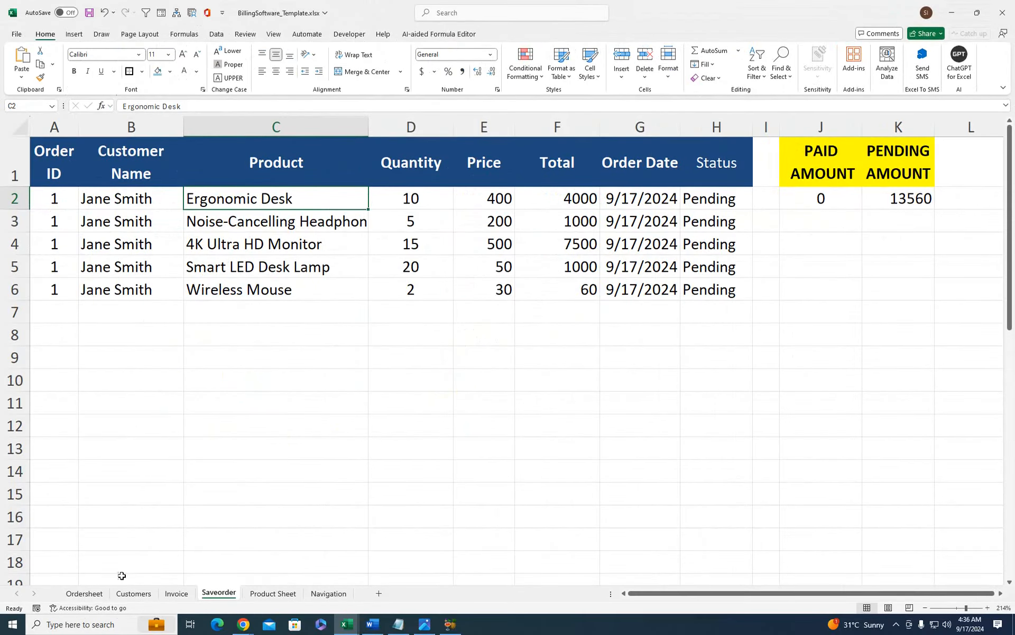
pyautogui.click(85, 593)
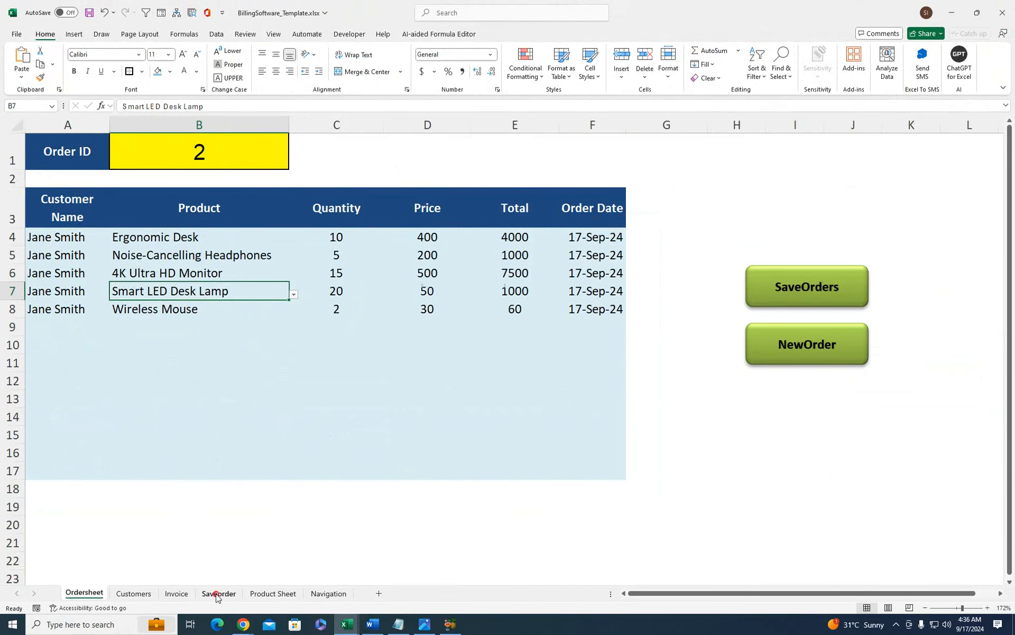
pyautogui.click(217, 593)
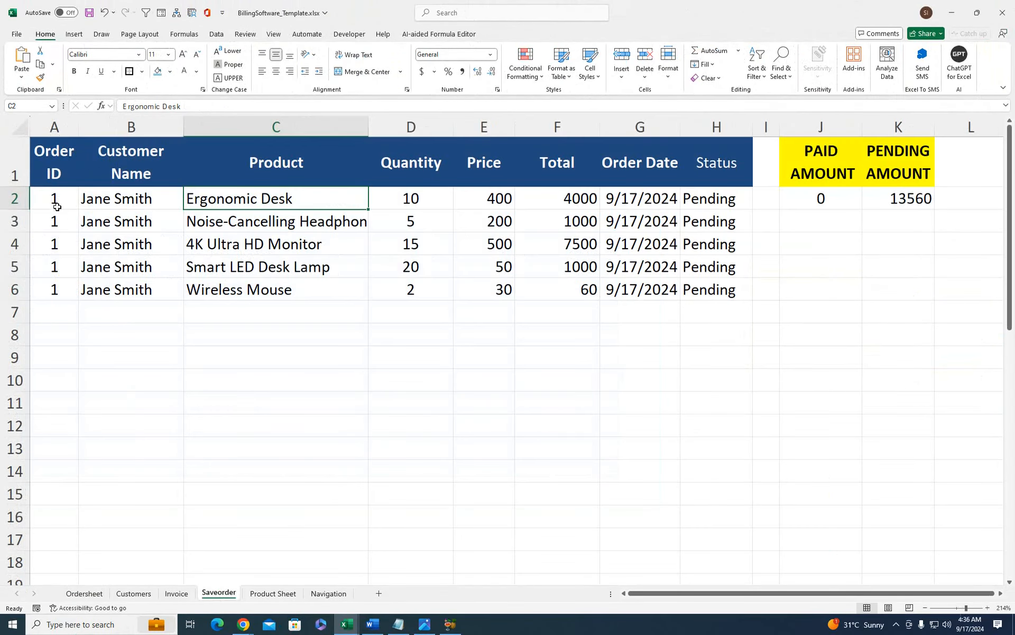
pyautogui.moveTo(53, 205); pyautogui.dragTo(51, 290)
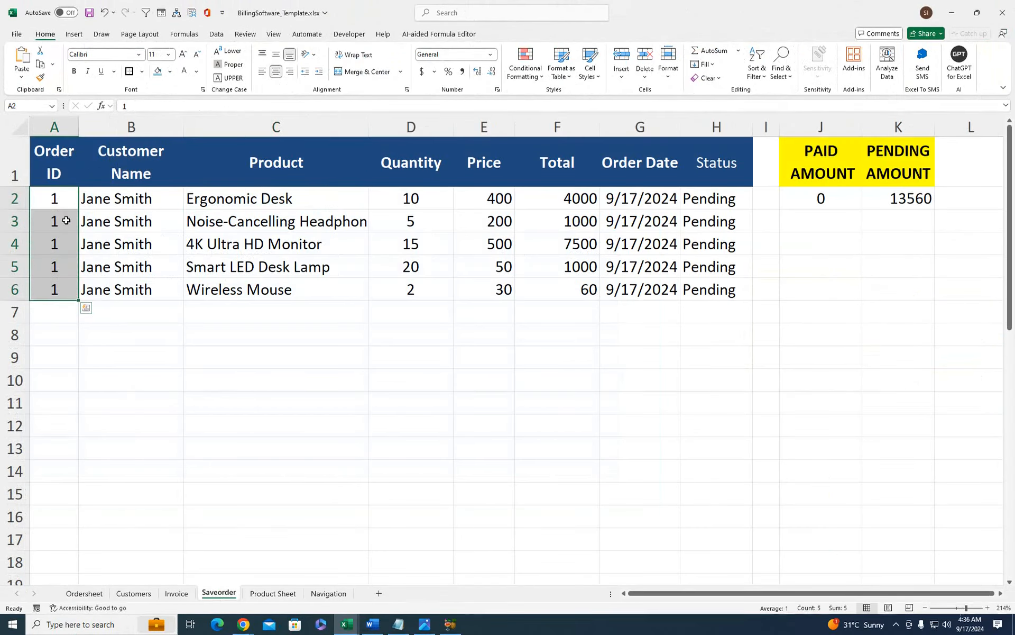
pyautogui.click(81, 593)
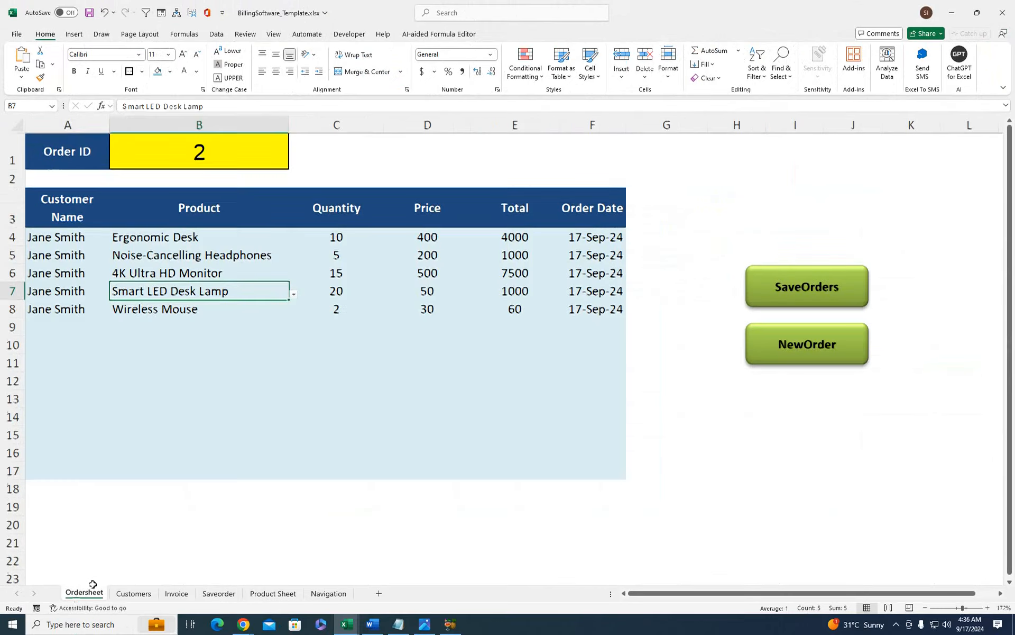
# - Examine the Order ID formula in B1 and the Price formula in D4 without changing them
pyautogui.doubleClick(189, 161)
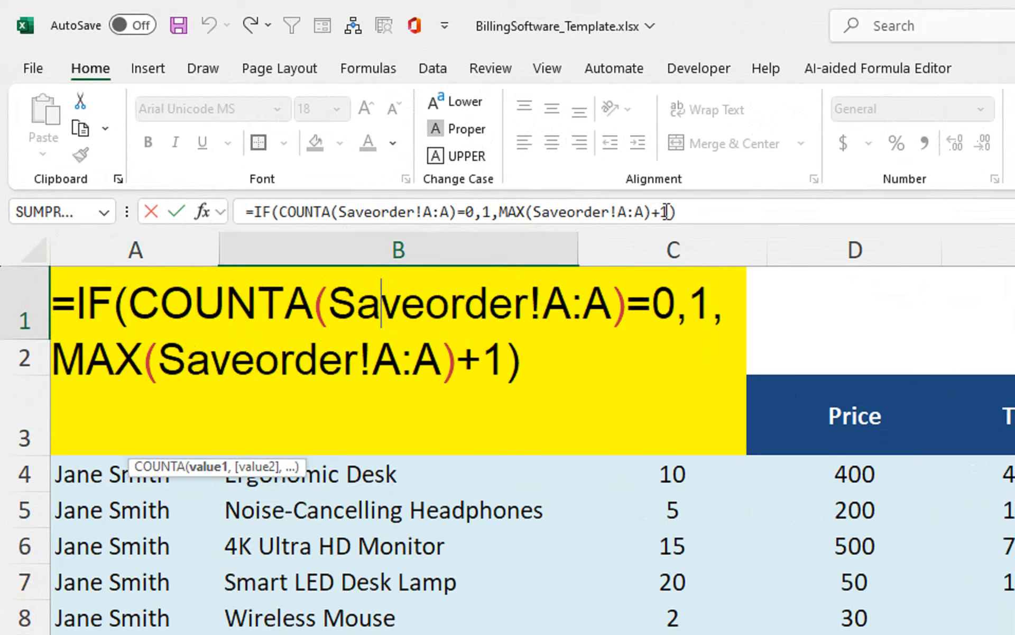
pyautogui.press('Return')
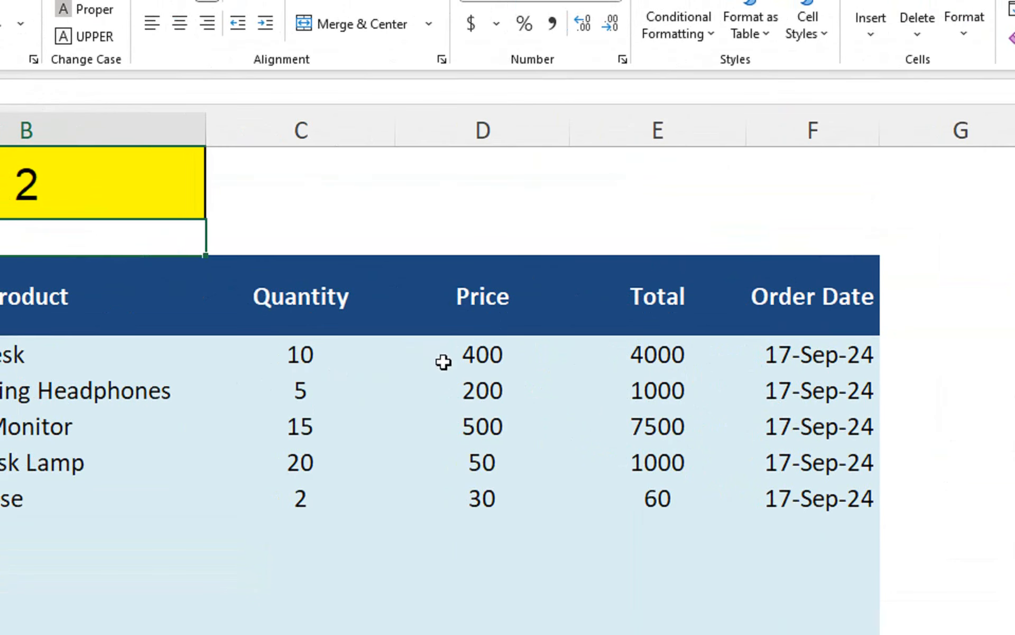
pyautogui.click(443, 362)
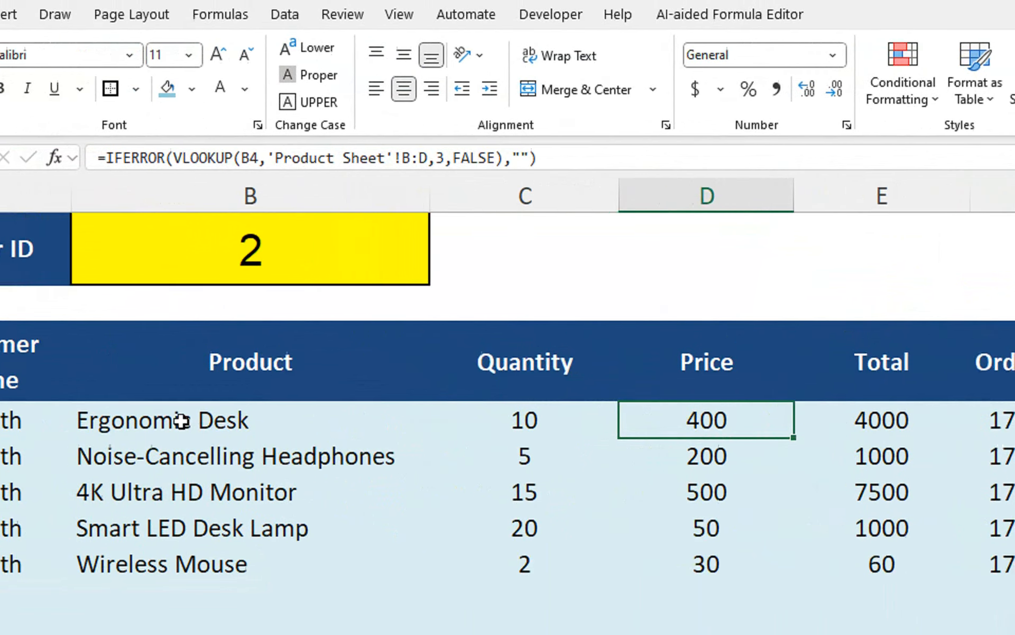
# - Examine the product in B4, the Price formula in D4, the Total formula in E4 and the order date in F4
pyautogui.click(318, 423)
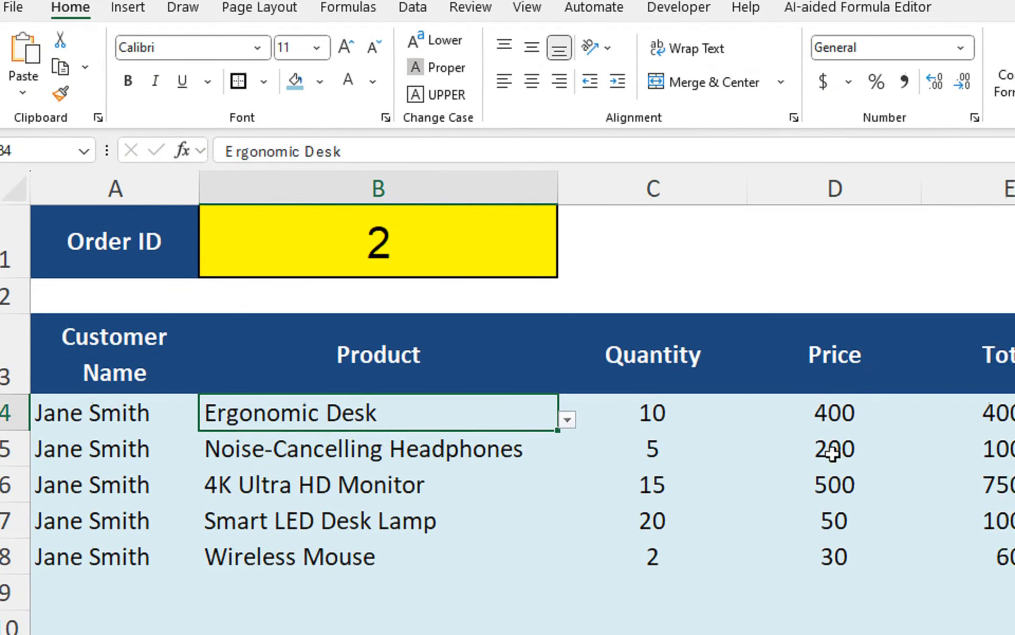
pyautogui.click(852, 414)
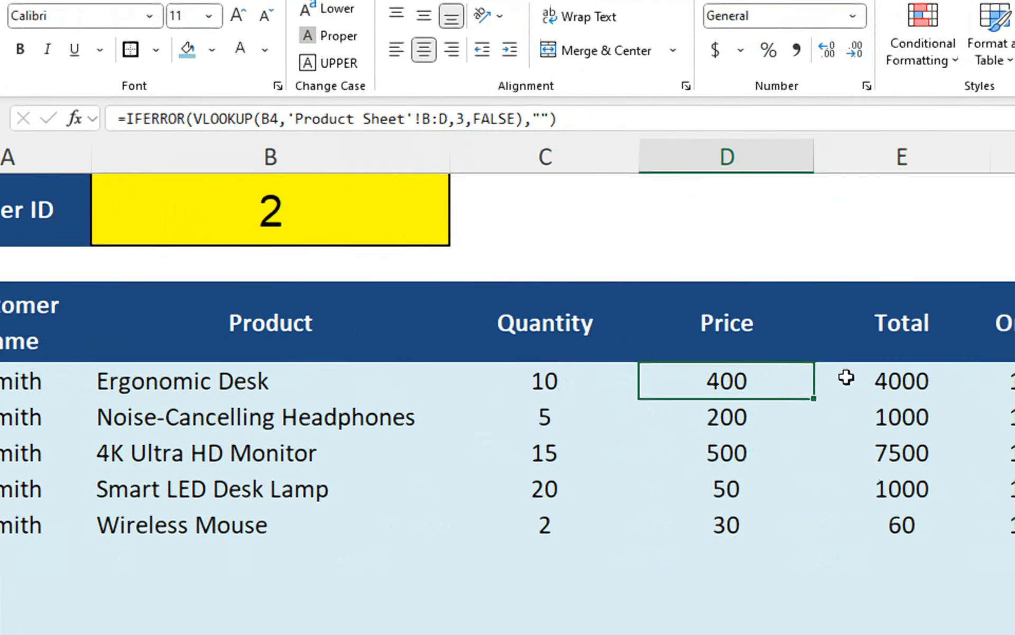
pyautogui.click(897, 412)
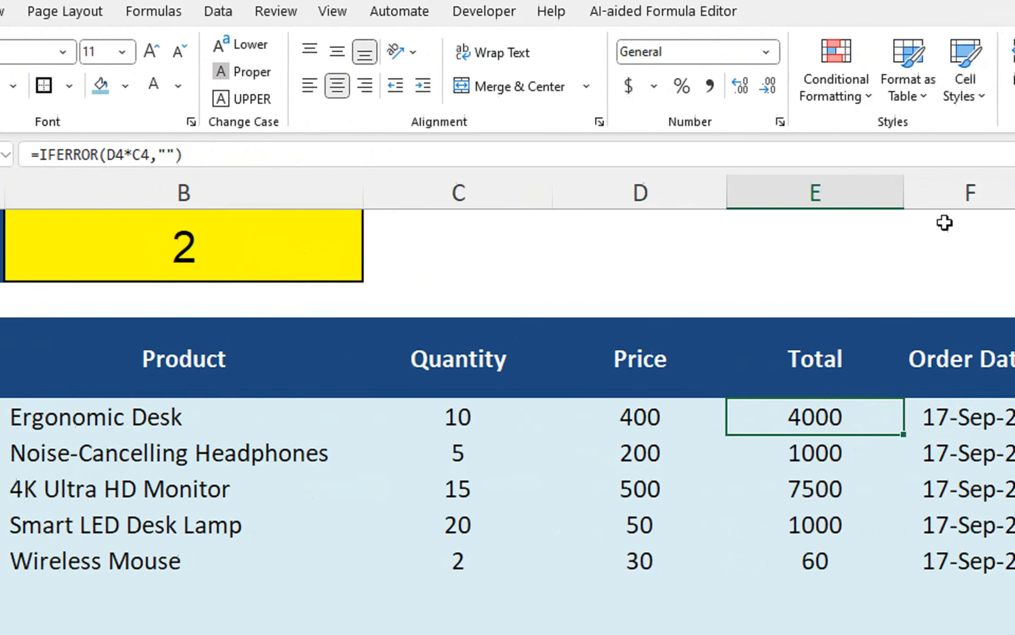
pyautogui.click(805, 415)
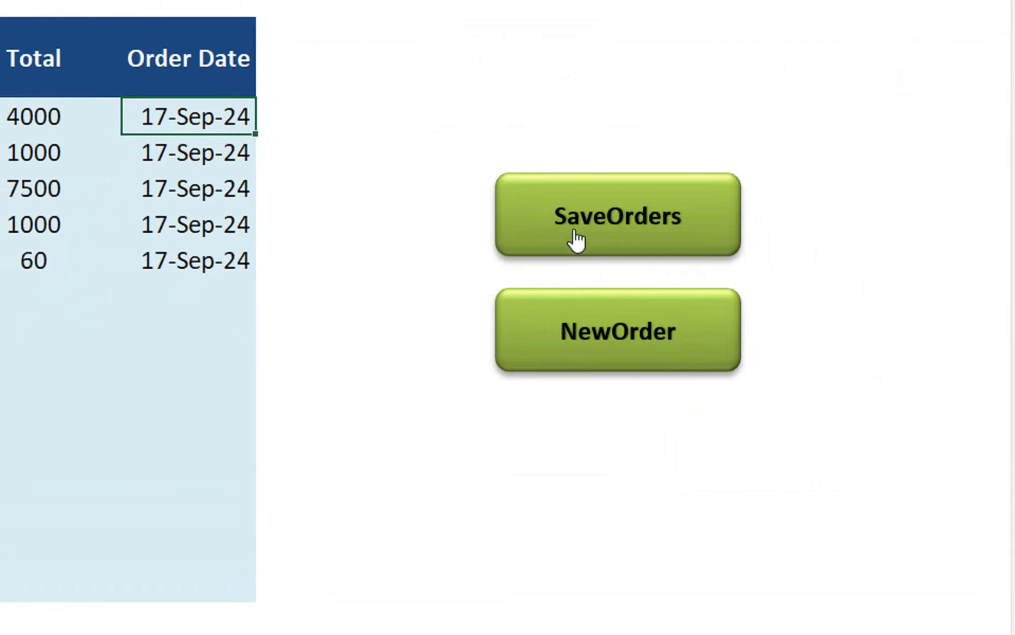
# - Check the macro assigned to the NewOrder button without changing it, and open the Ordersheet's VBA code
pyautogui.rightClick(562, 312)
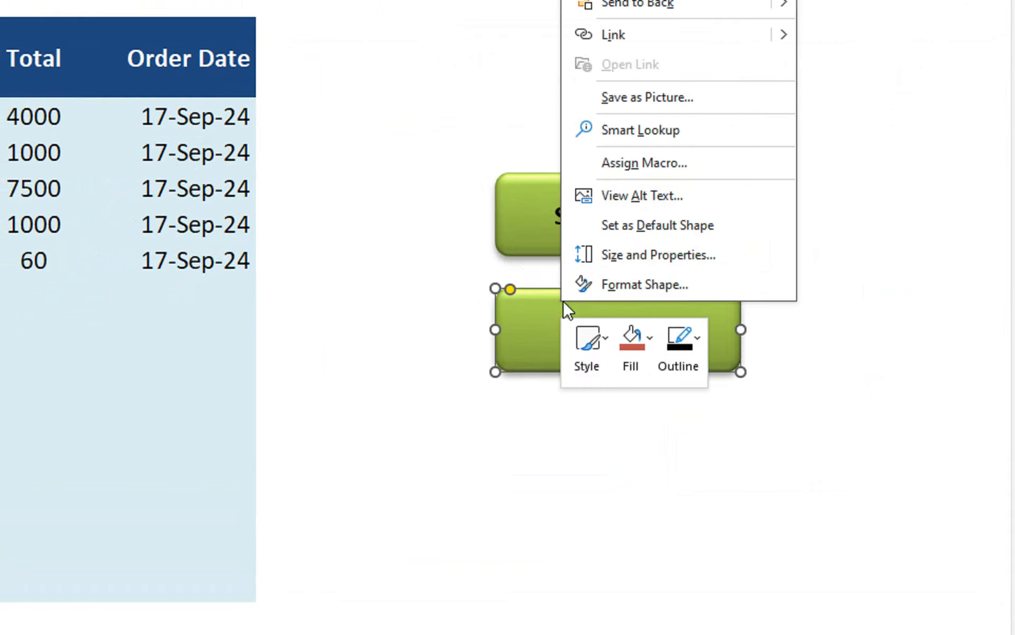
pyautogui.click(656, 179)
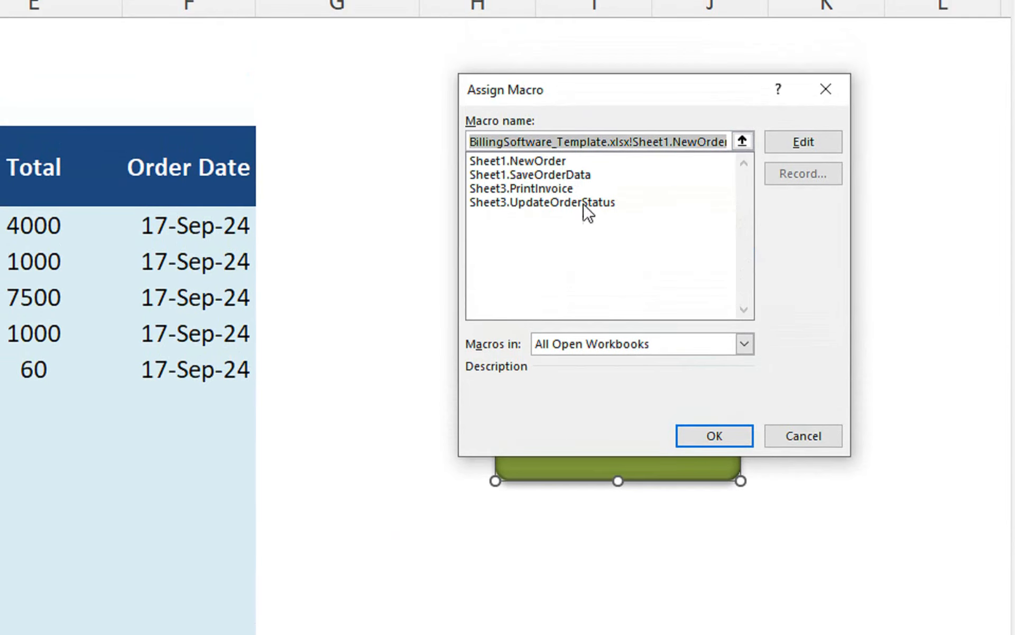
pyautogui.click(813, 442)
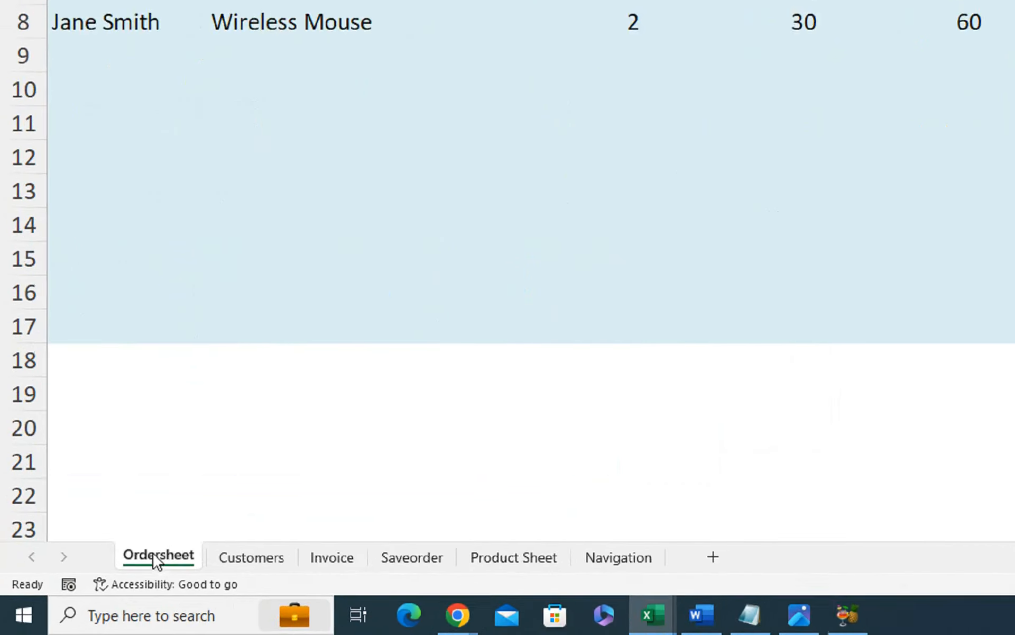
pyautogui.rightClick(86, 593)
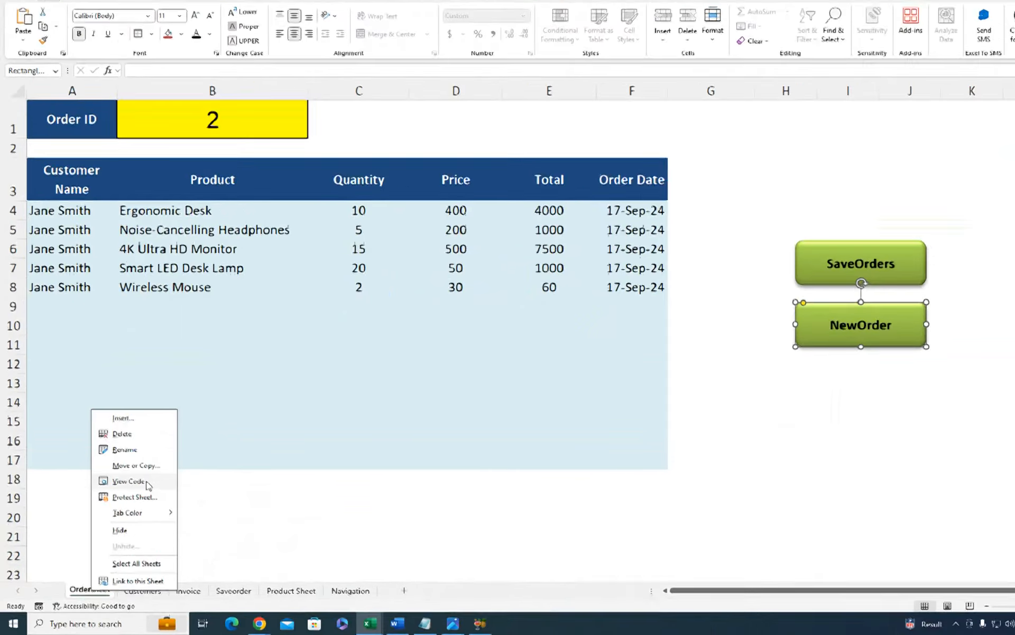
pyautogui.click(276, 351)
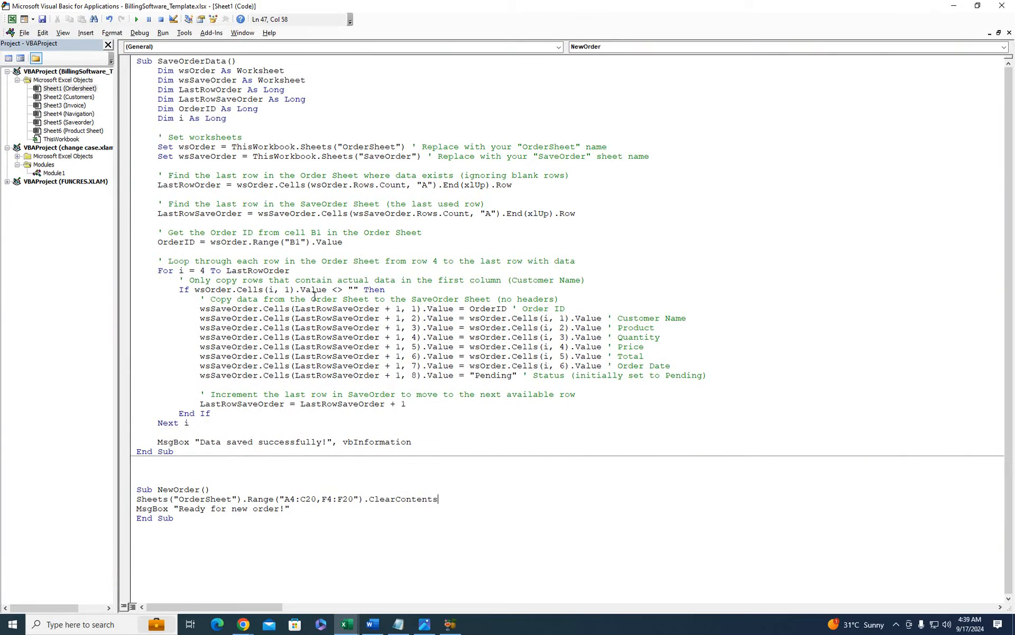
# - Switch to Chrome and look over the Learn Excel blog's home page and its Excel File Download link
pyautogui.hotkey('alt', 'Tab')
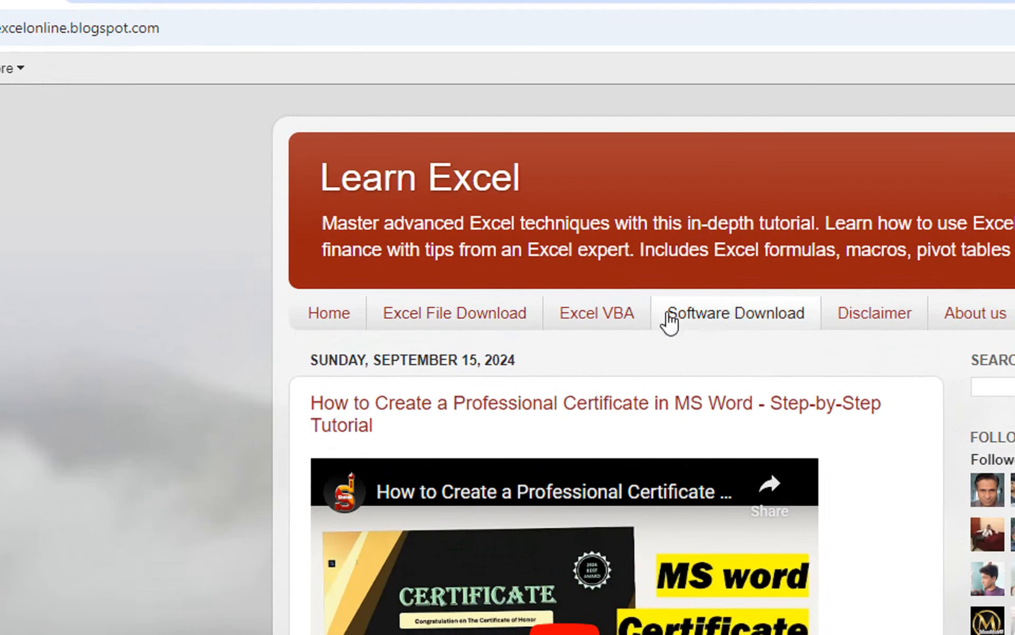
pyautogui.click(462, 316)
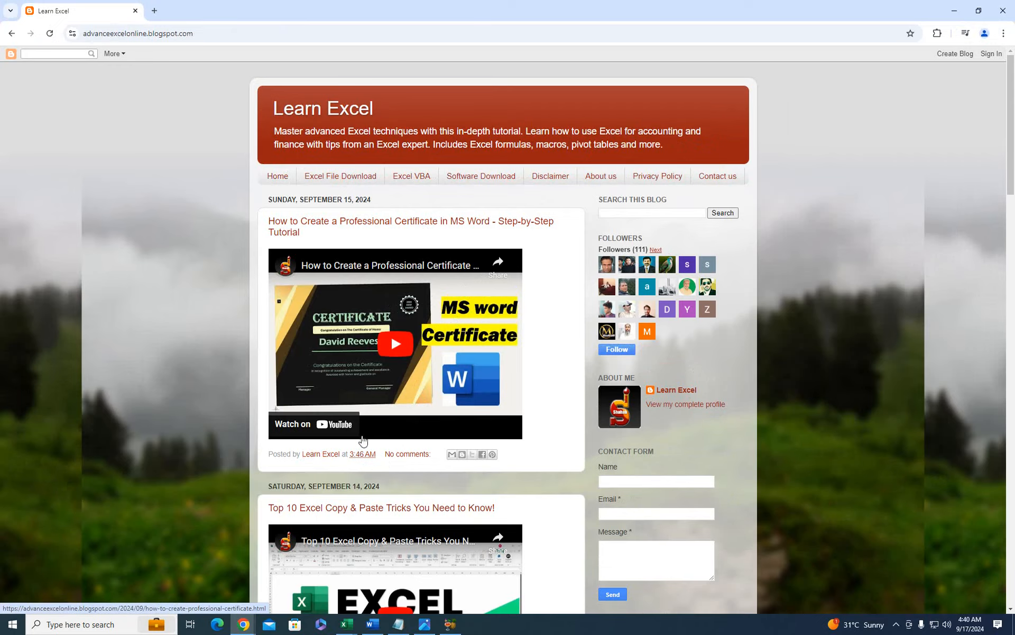
pyautogui.moveTo(1011, 154)
pyautogui.mouseDown()
pyautogui.moveTo(1007, 262)
pyautogui.moveTo(1013, 143)
pyautogui.mouseUp()
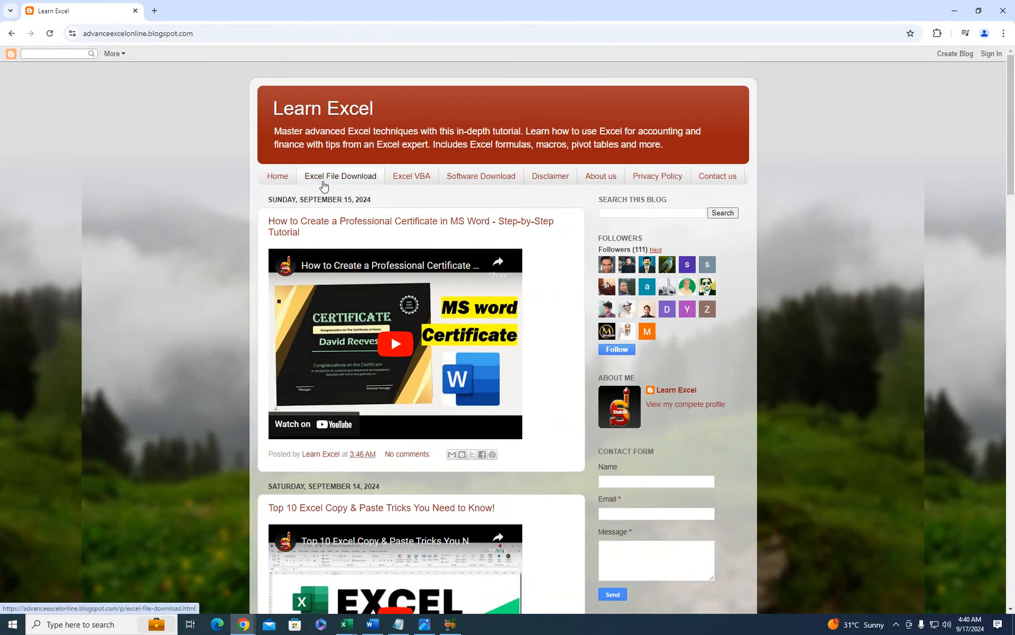
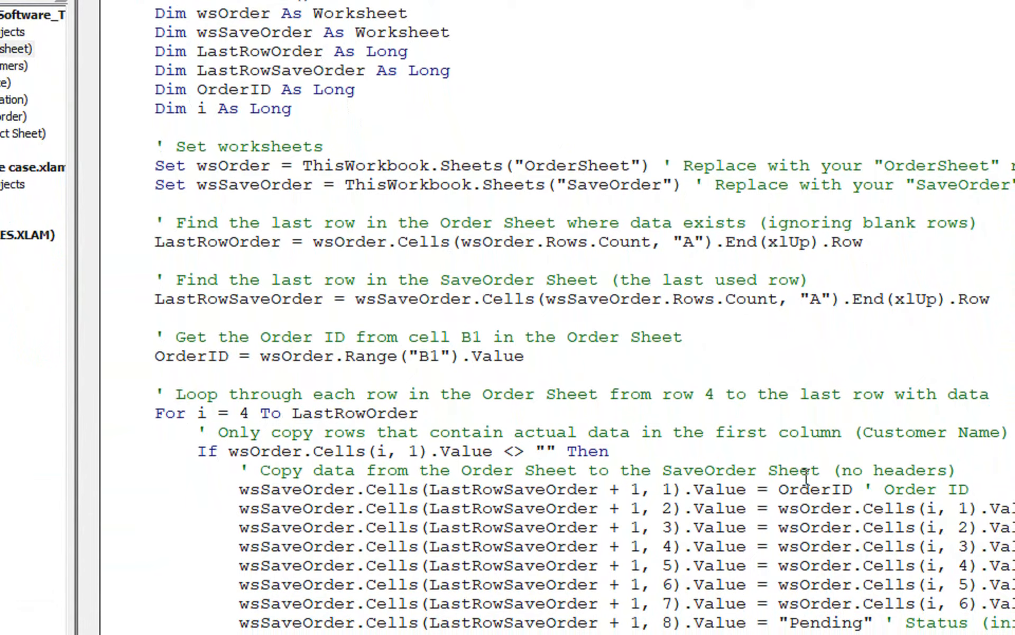
# - Examine the row-copying lines of the SaveOrderData macro against the Order ID in B1 of the Ordersheet and the Saveorder sheet
pyautogui.moveTo(805, 471); pyautogui.dragTo(820, 508)
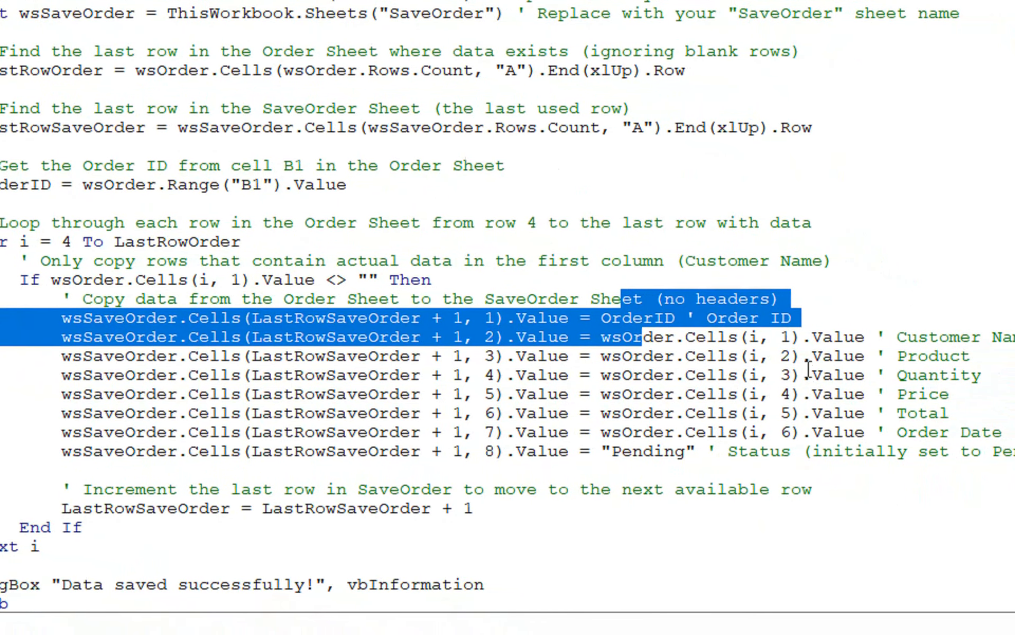
pyautogui.click(808, 371)
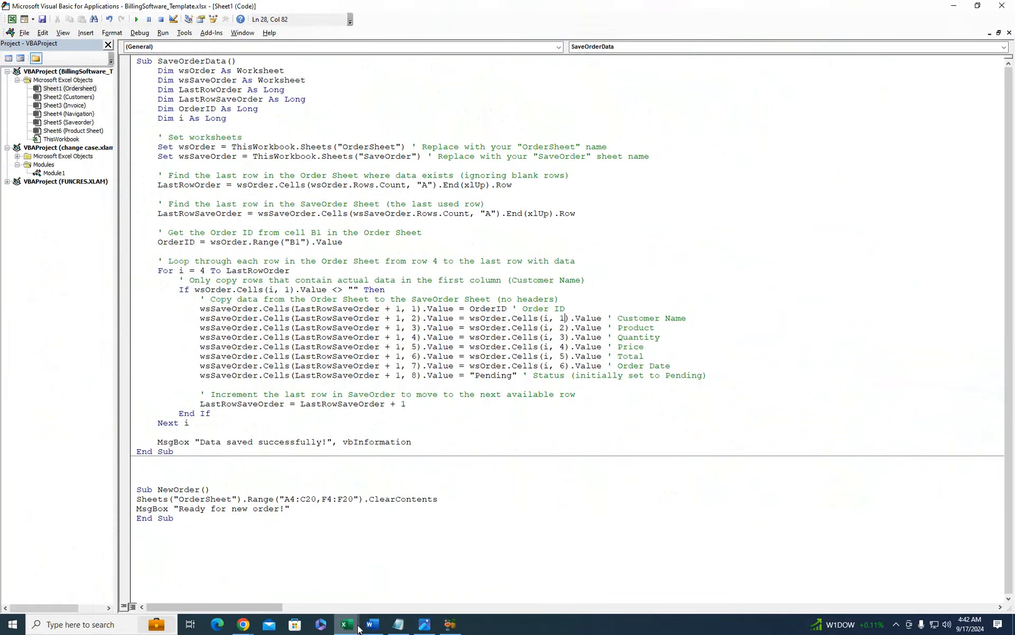
pyautogui.moveTo(351, 626)
pyautogui.click(291, 574)
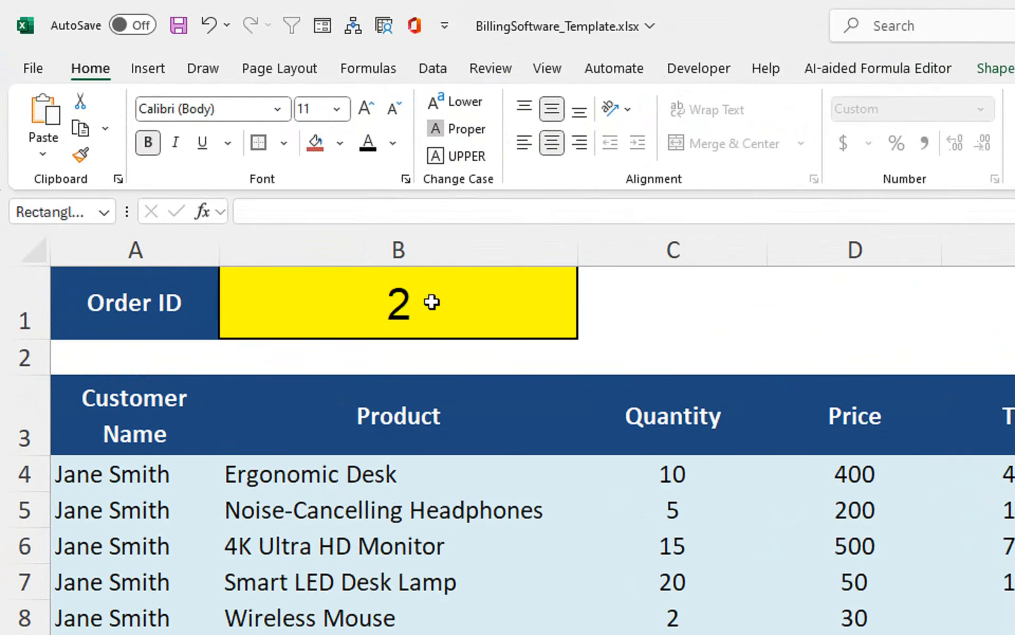
pyautogui.click(432, 302)
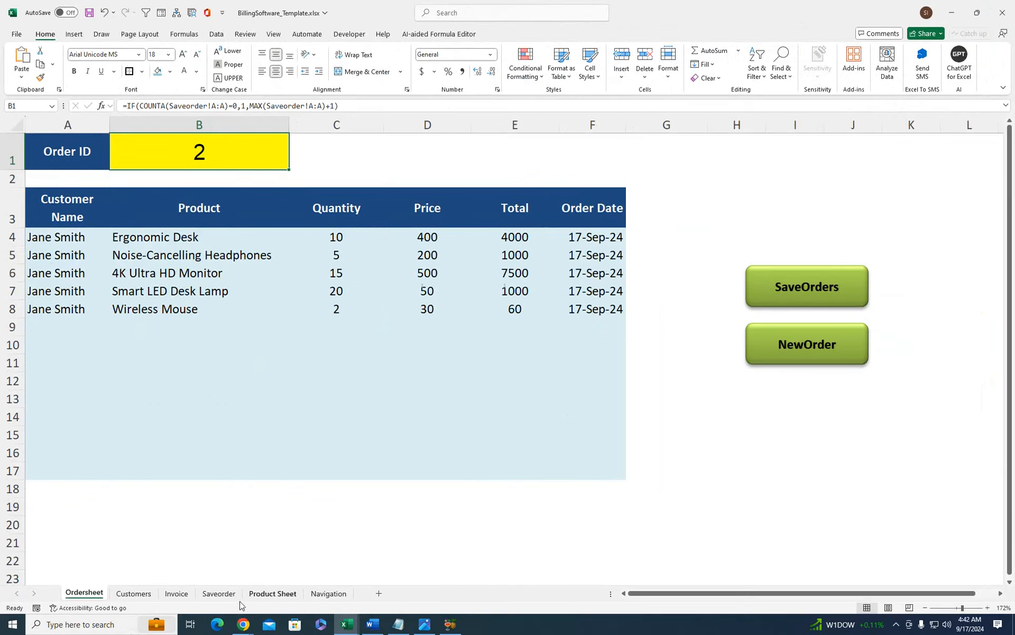
pyautogui.click(217, 594)
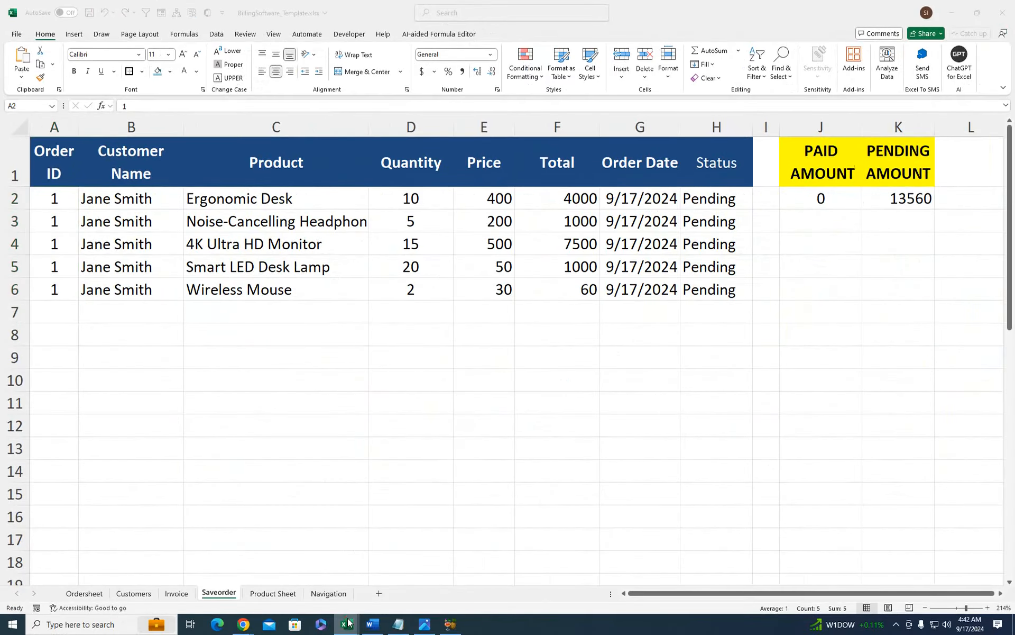
# - Return to the VBA code and examine the B1 reference in SaveOrderData and the ranges A4:C20 and F4:F20 in NewOrder
pyautogui.moveTo(349, 623)
pyautogui.click(431, 567)
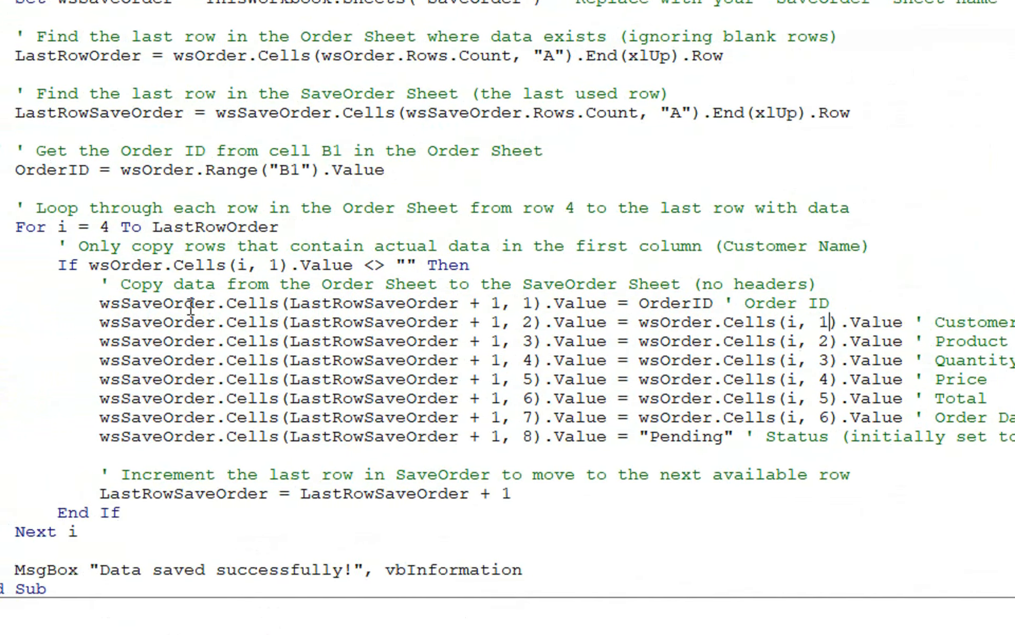
pyautogui.moveTo(321, 169); pyautogui.dragTo(301, 170)
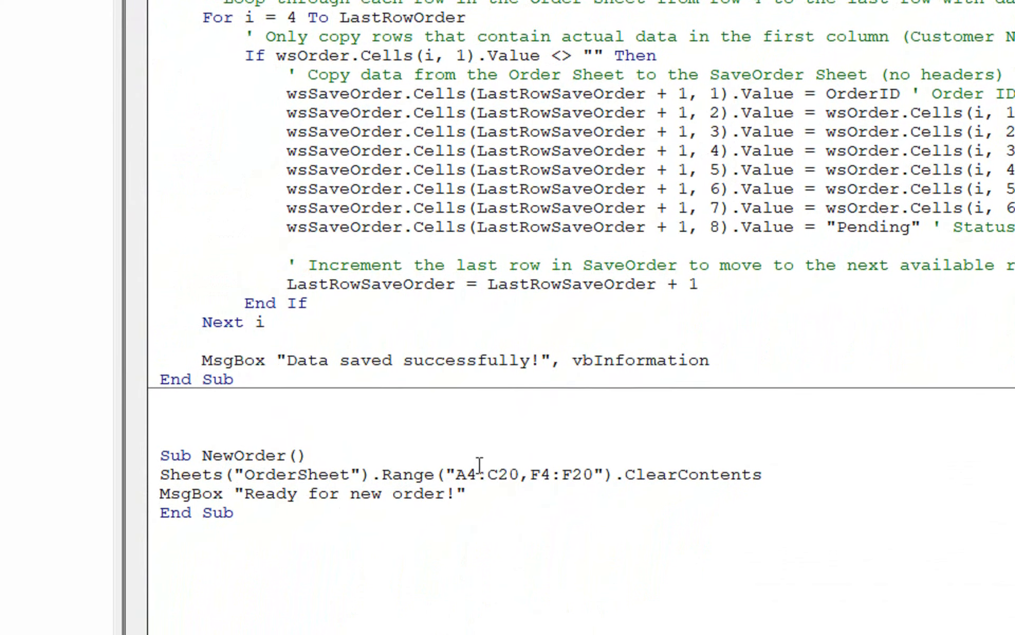
pyautogui.moveTo(519, 471); pyautogui.dragTo(455, 470)
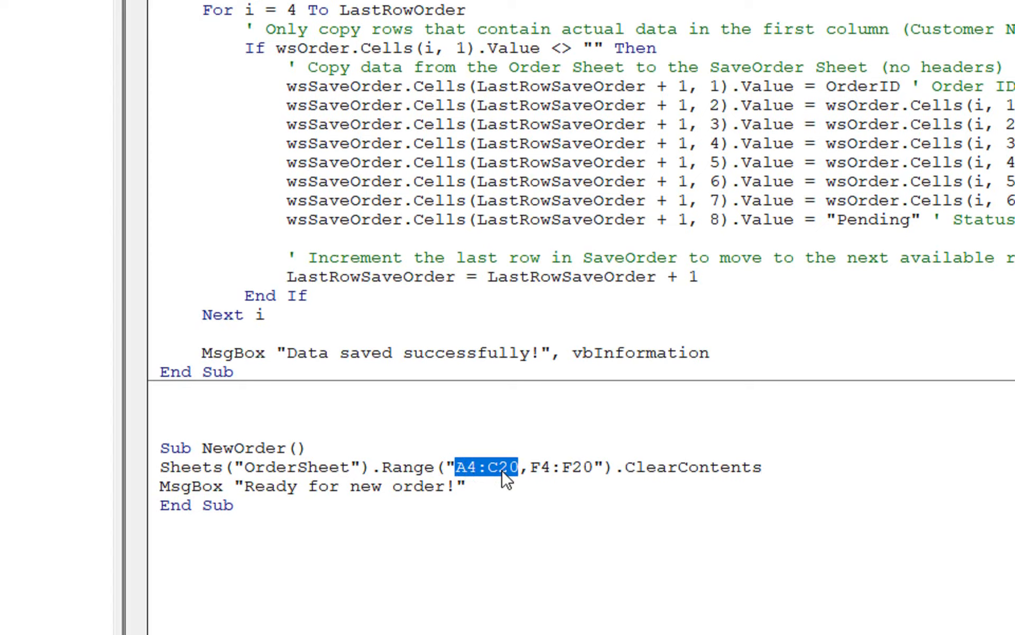
pyautogui.click(528, 469)
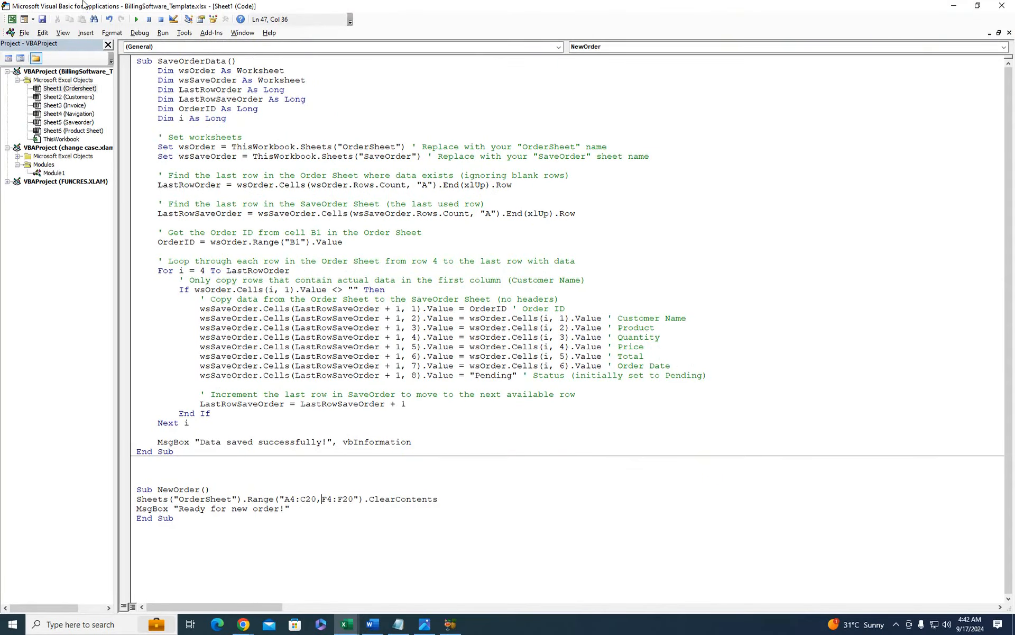
# - Return to the Ordersheet and inspect the macros available for the SaveOrders button without changing its assignment
pyautogui.click(11, 19)
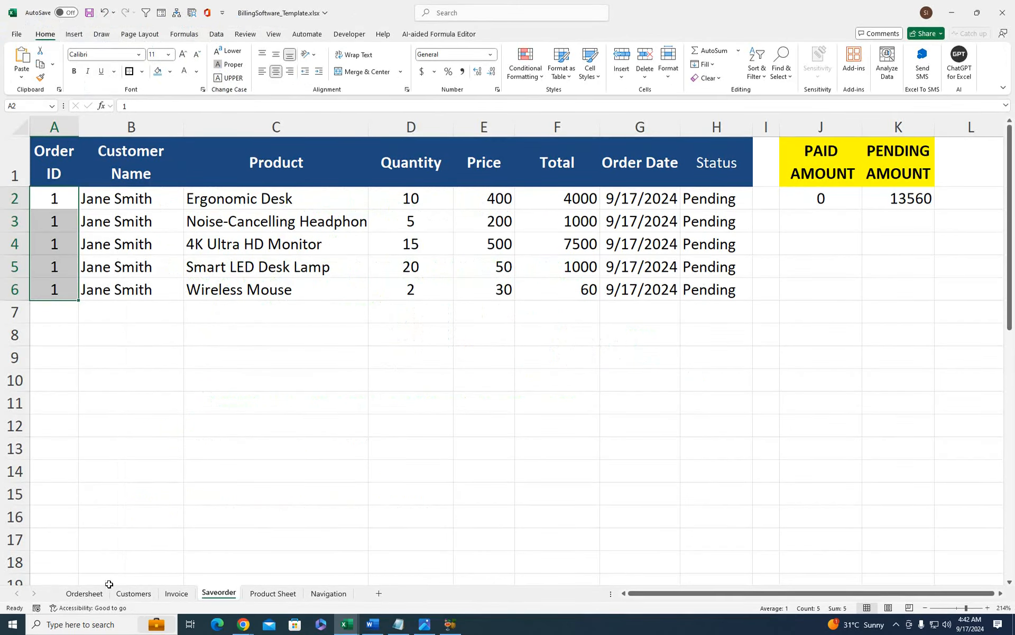
pyautogui.click(85, 593)
pyautogui.click(173, 325)
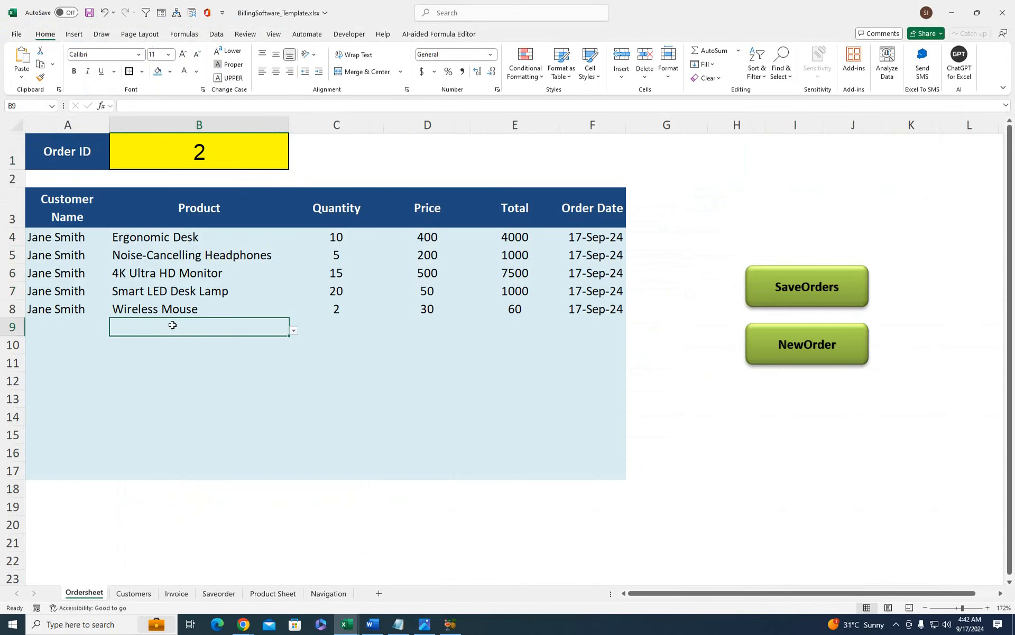
pyautogui.click(321, 391)
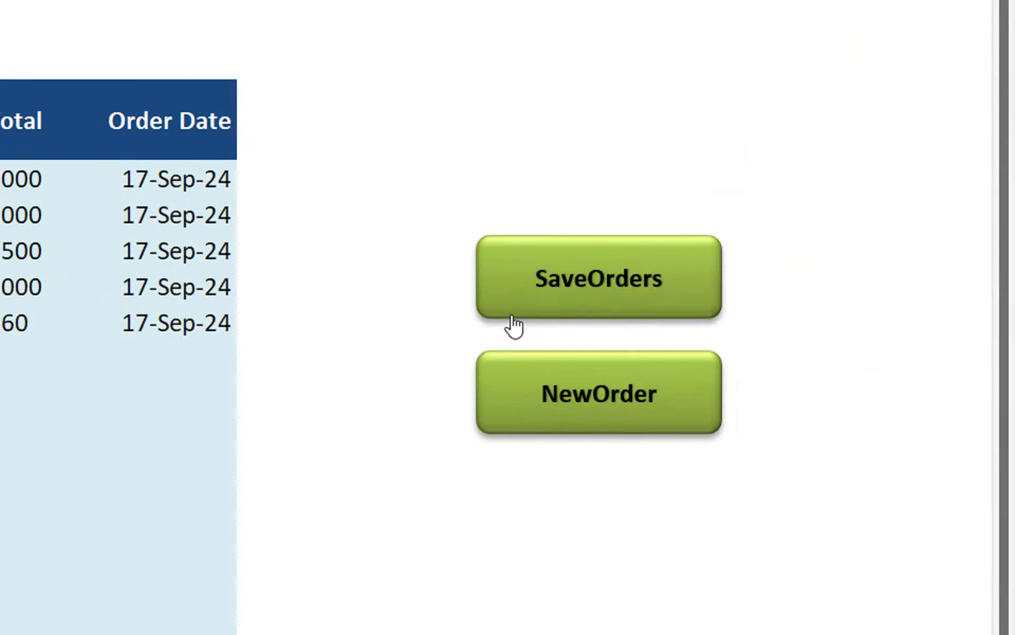
pyautogui.rightClick(764, 305)
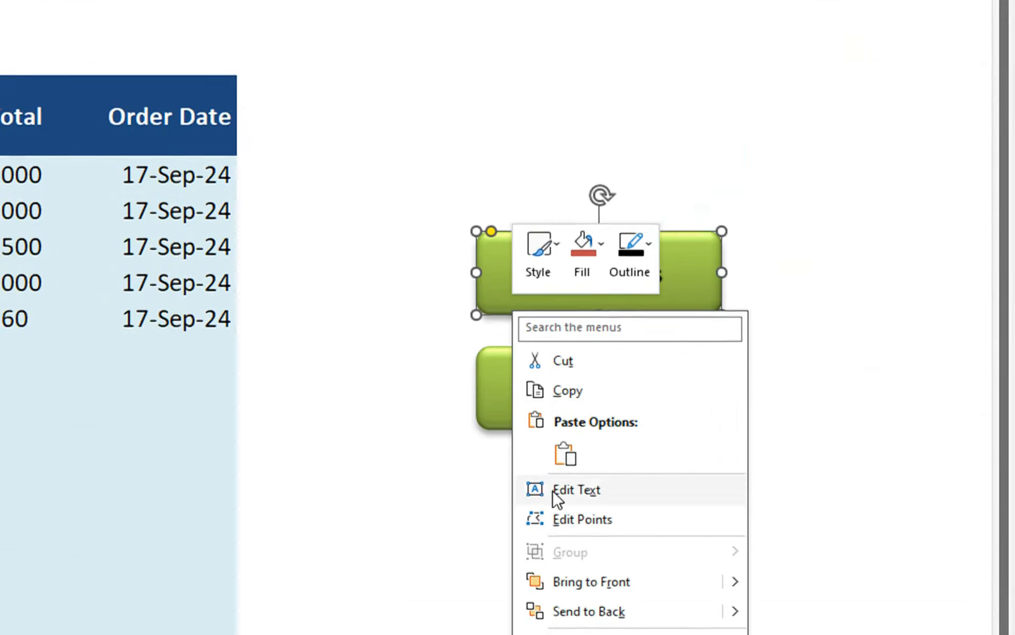
pyautogui.click(551, 531)
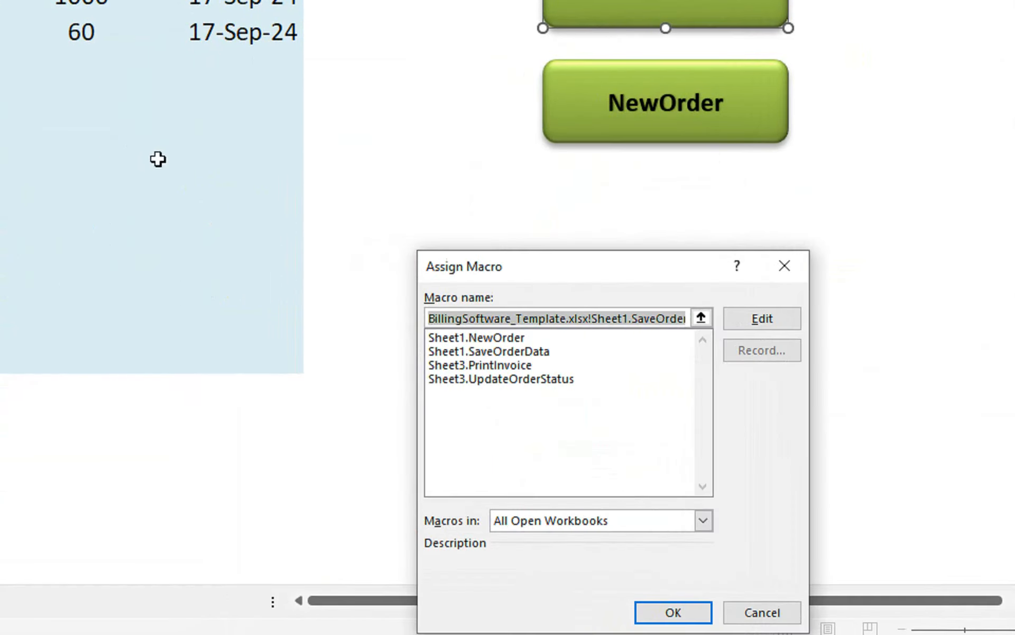
pyautogui.click(476, 337)
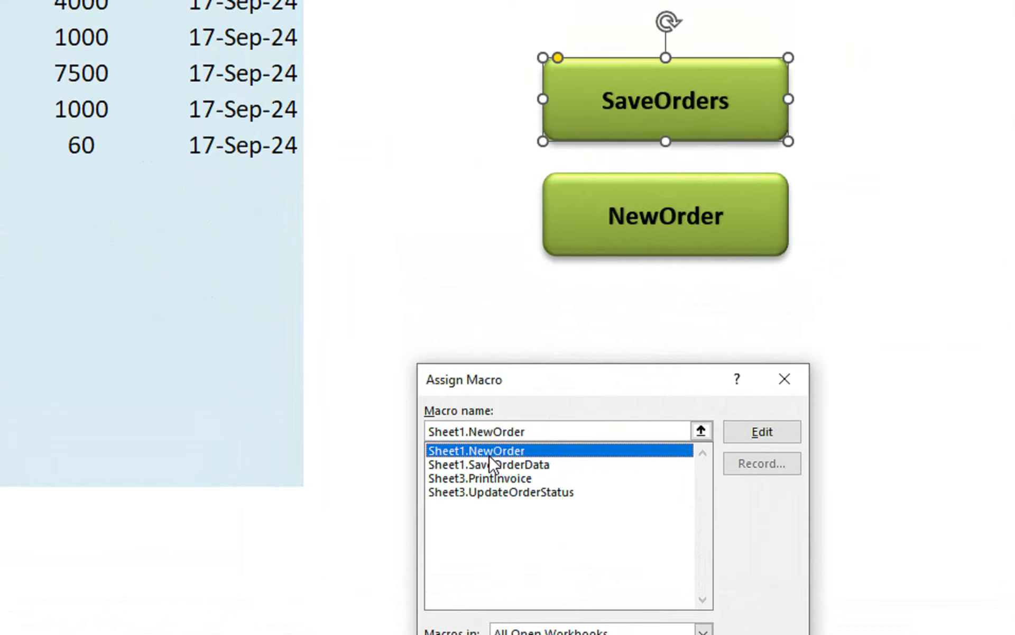
pyautogui.click(785, 379)
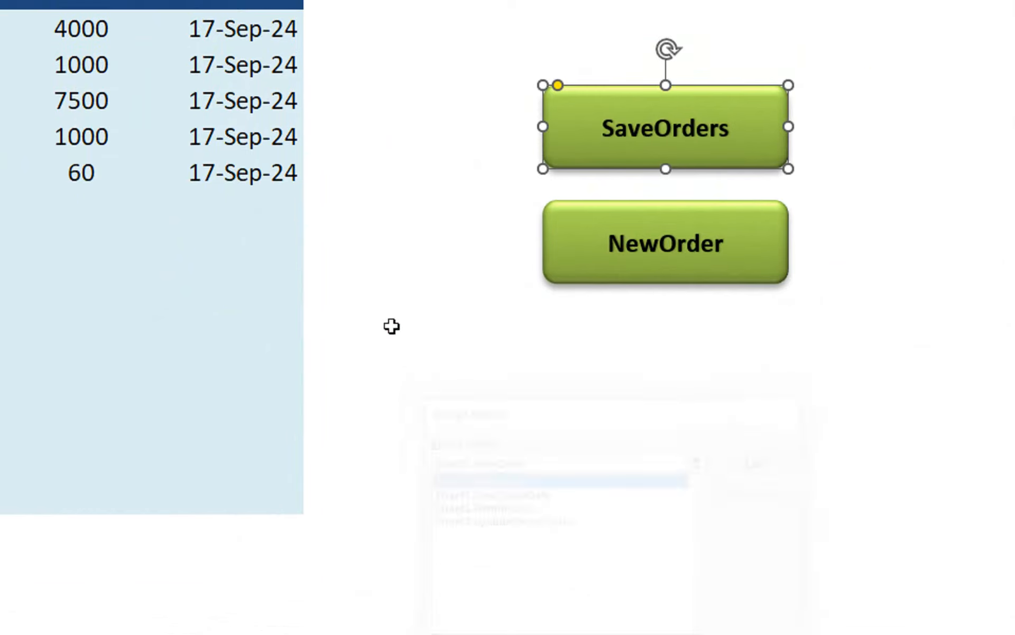
pyautogui.click(351, 324)
# - Review the Customers, Invoice and Saveorder sheets in turn
pyautogui.click(134, 593)
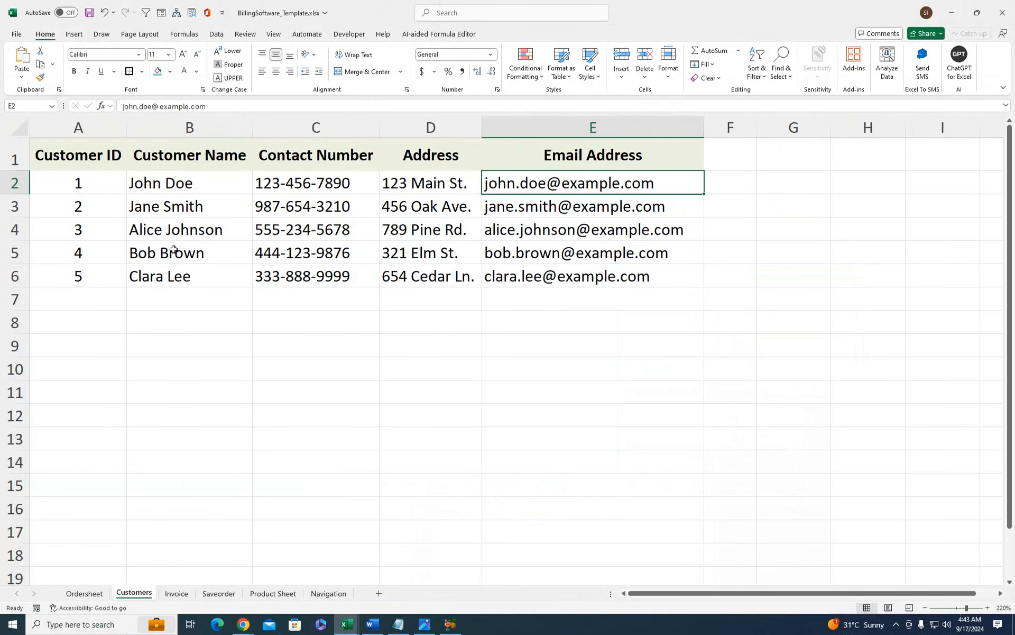
pyautogui.click(177, 593)
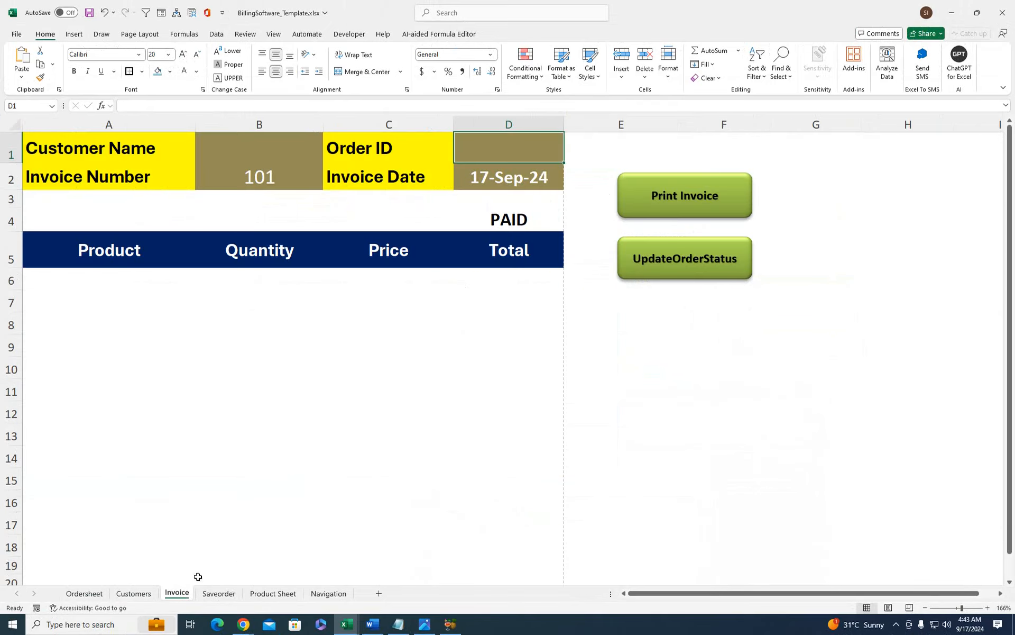
pyautogui.click(218, 593)
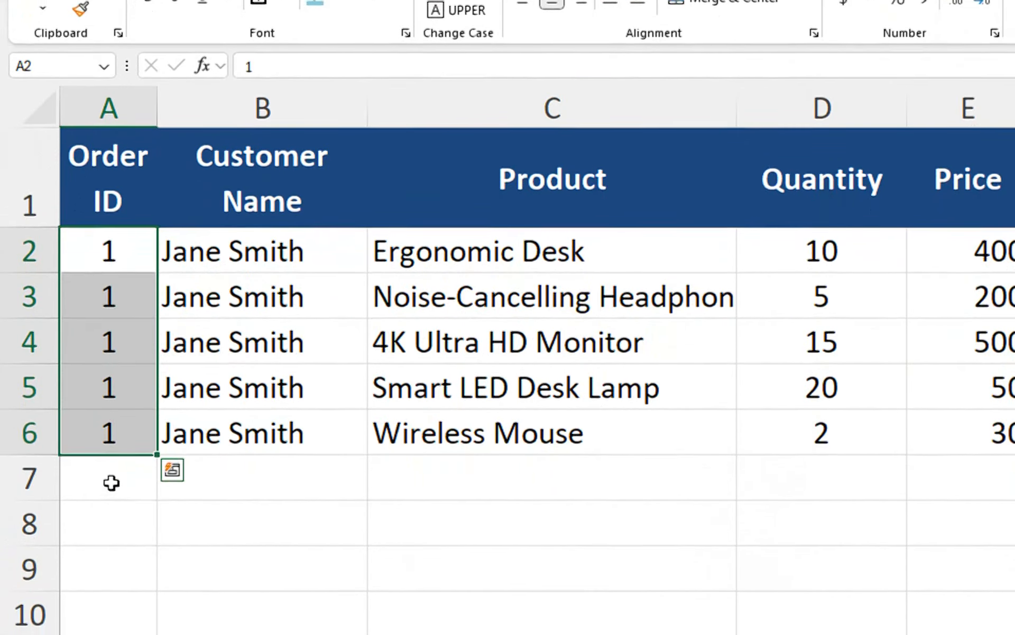
# - Examine the PAID AMOUNT formula in J2 of the Saveorder sheet without changing it
pyautogui.click(111, 524)
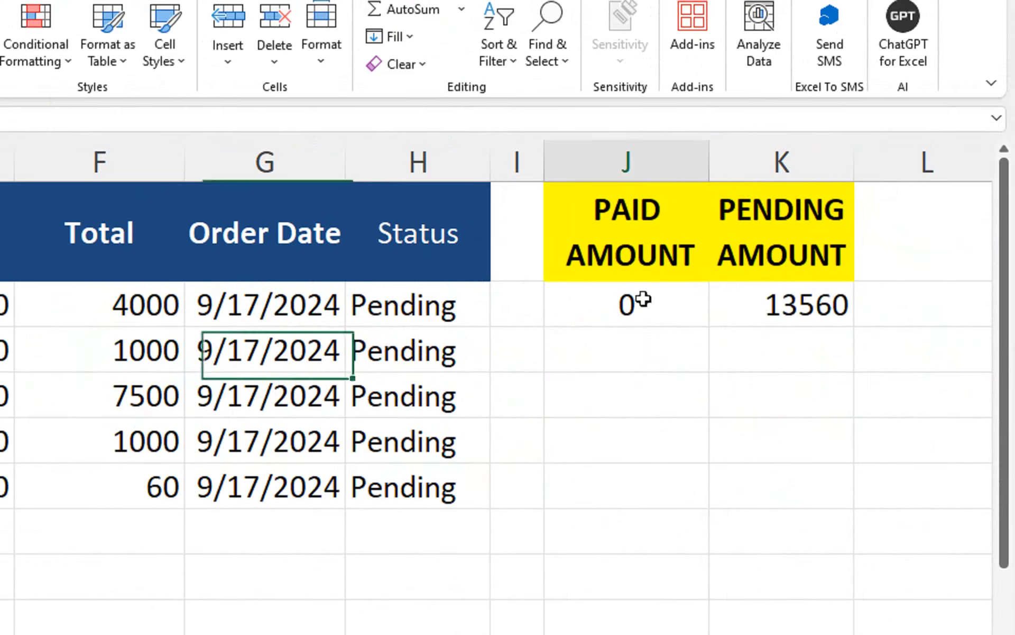
pyautogui.doubleClick(793, 199)
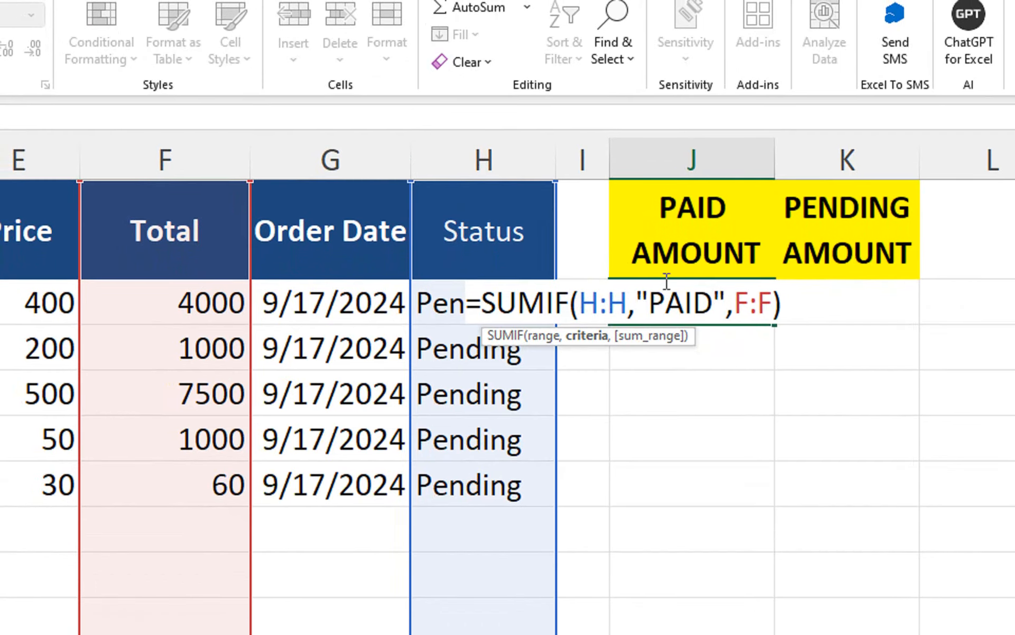
pyautogui.press('Return')
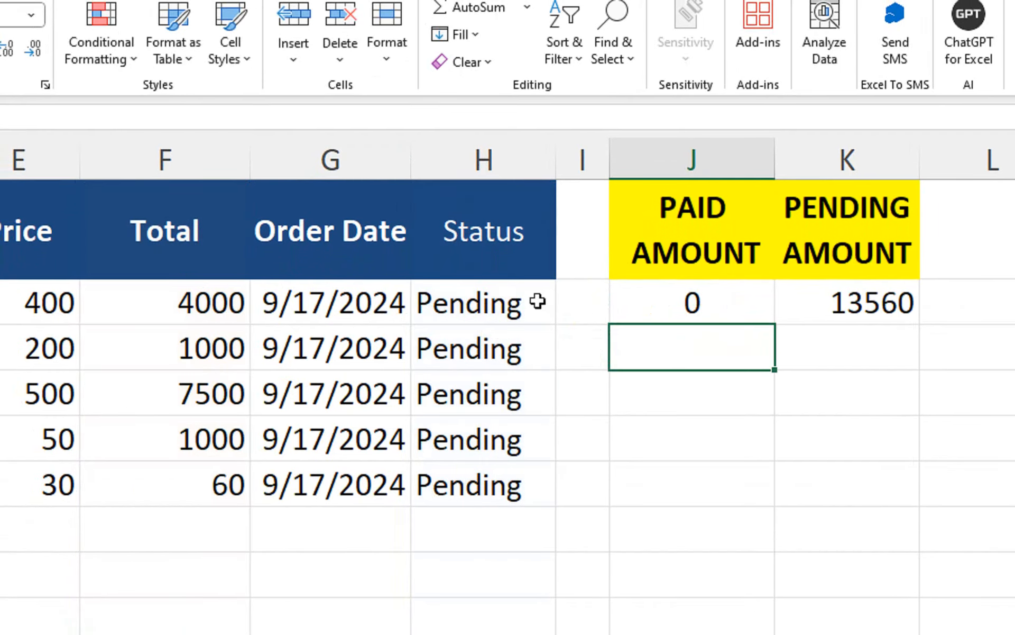
# - Examine the PENDING AMOUNT formula in K2 of the Saveorder sheet alongside the totals in F2:F6 and the Status column
pyautogui.doubleClick(820, 318)
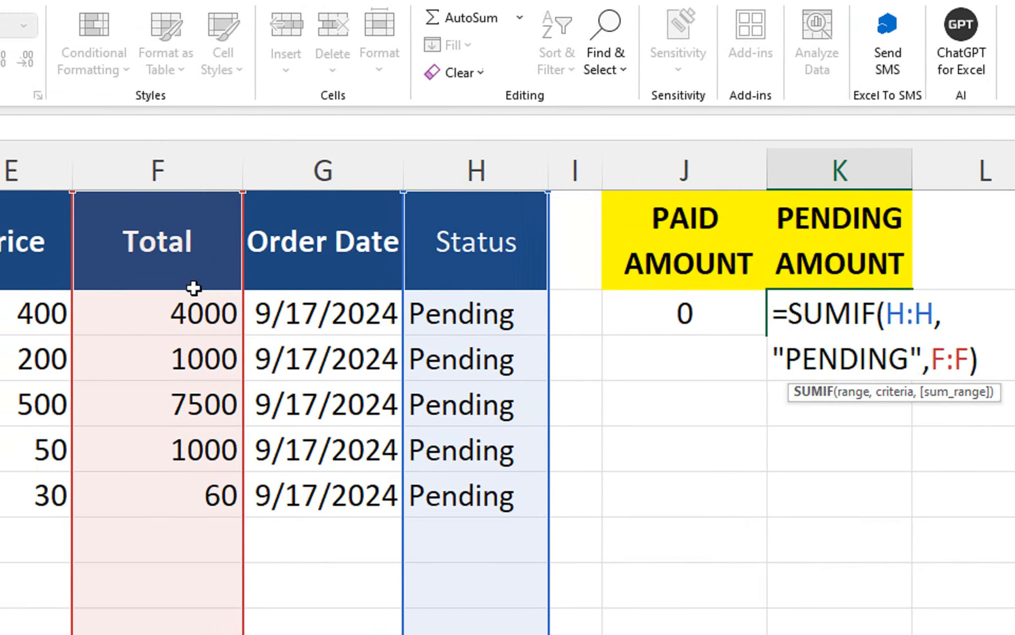
pyautogui.press('Return')
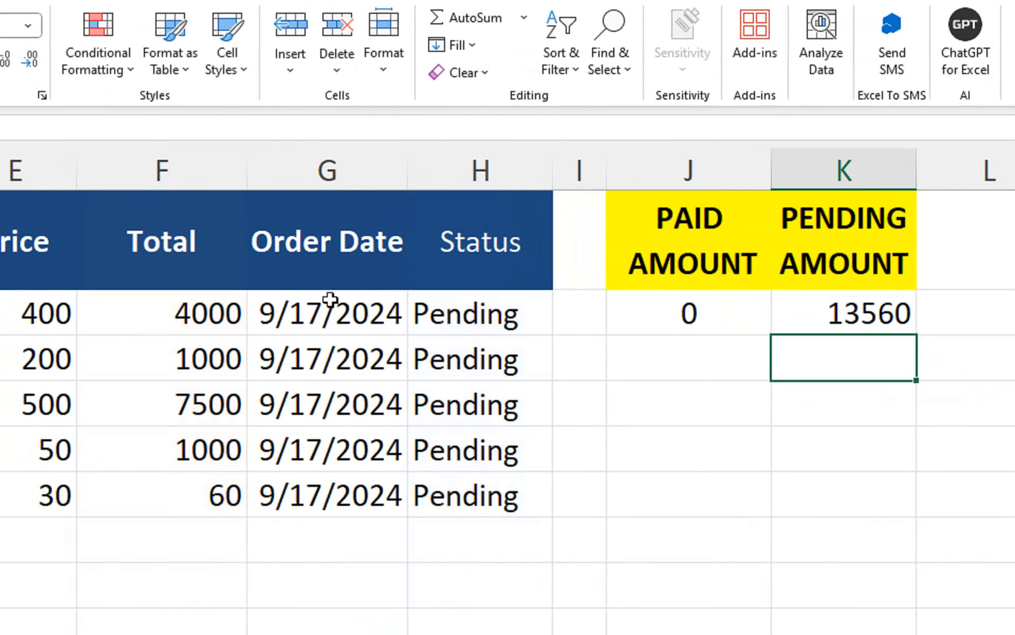
pyautogui.click(819, 324)
pyautogui.moveTo(174, 312); pyautogui.dragTo(171, 503)
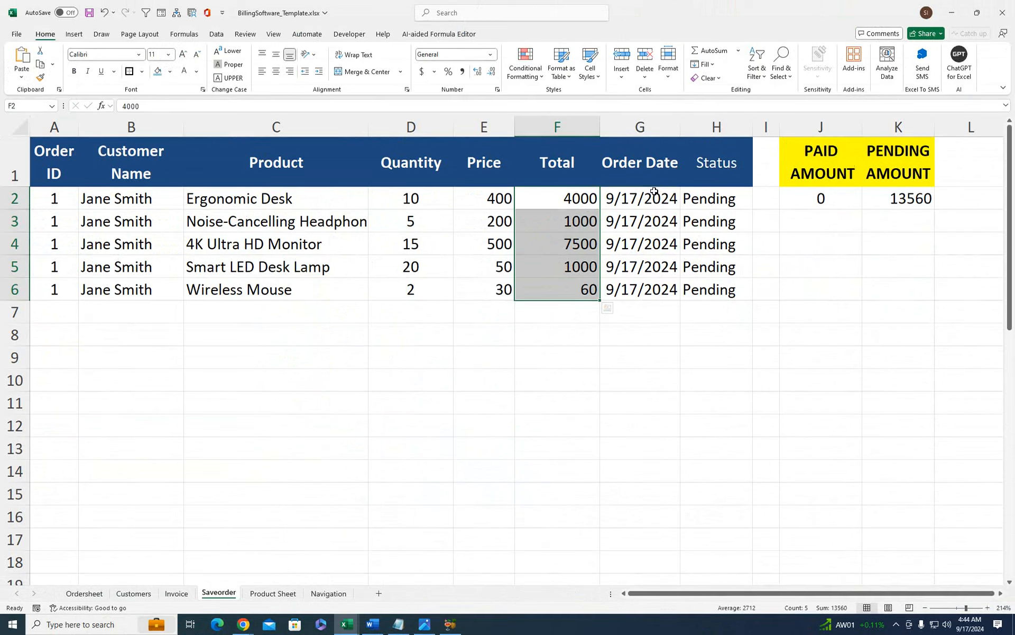
pyautogui.click(655, 196)
pyautogui.click(749, 209)
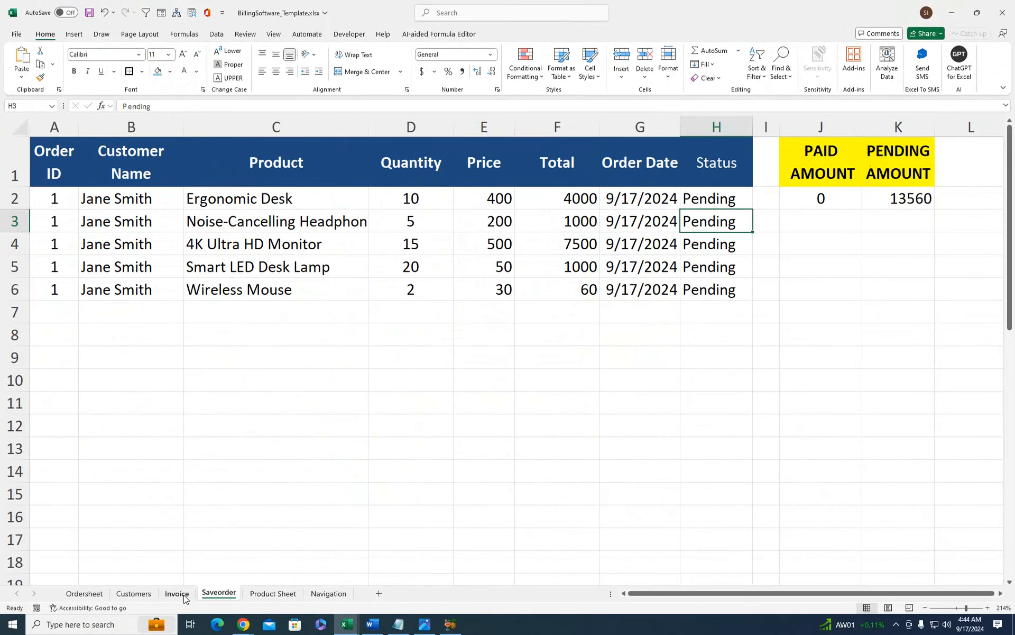
# - Open the Invoice sheet and enter 1 as the Order ID in D1
pyautogui.click(178, 593)
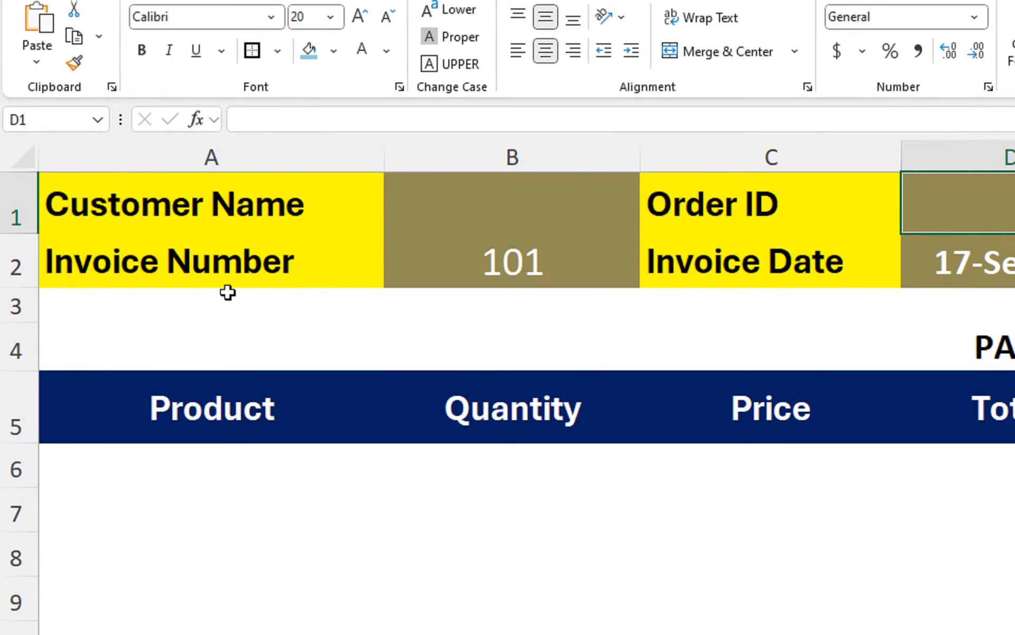
pyautogui.click(259, 209)
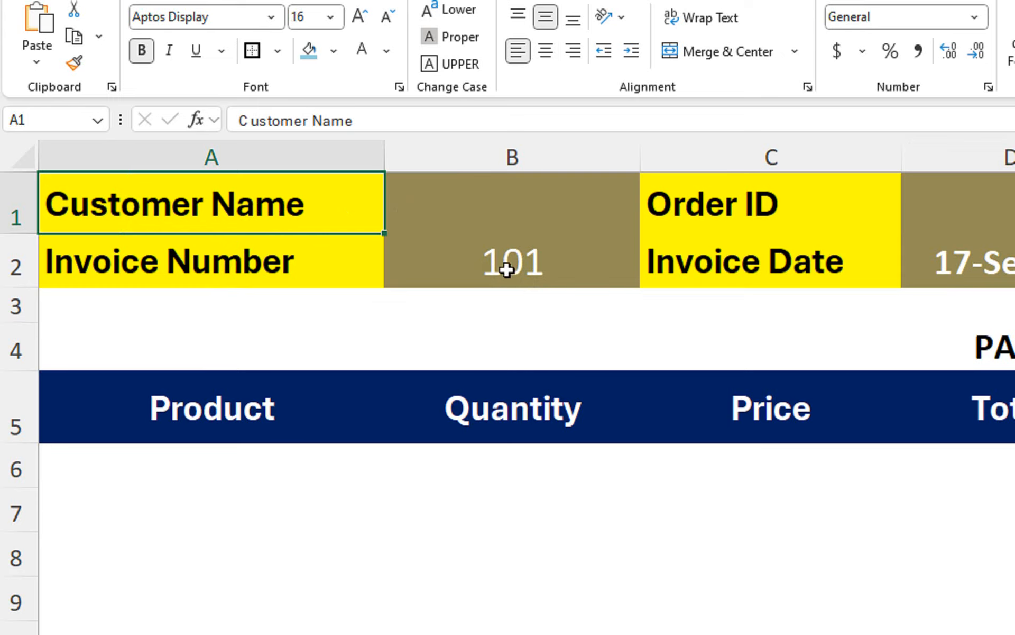
pyautogui.click(829, 200)
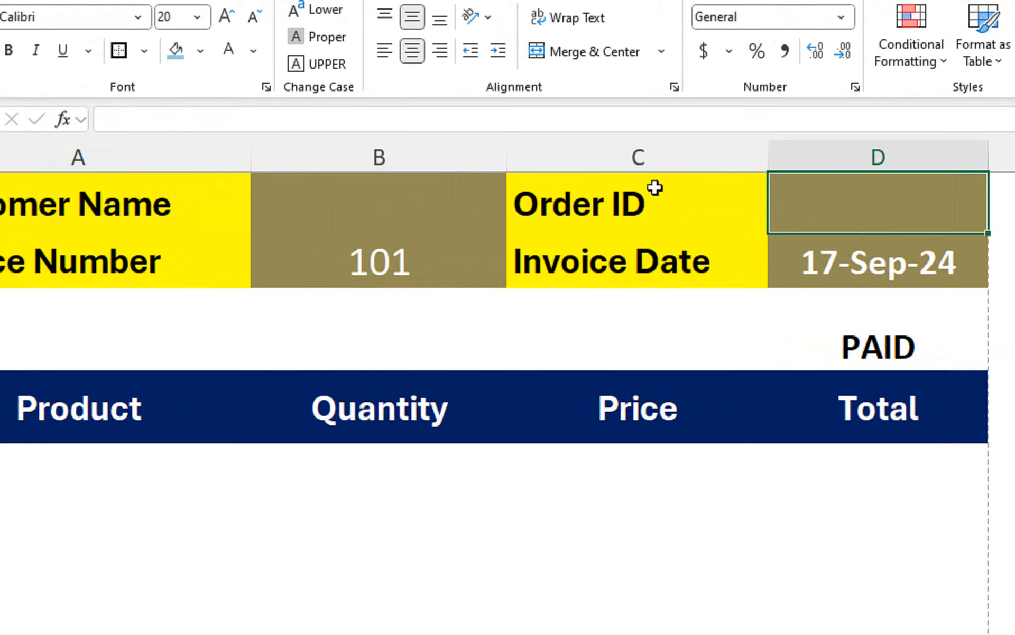
pyautogui.write('1')
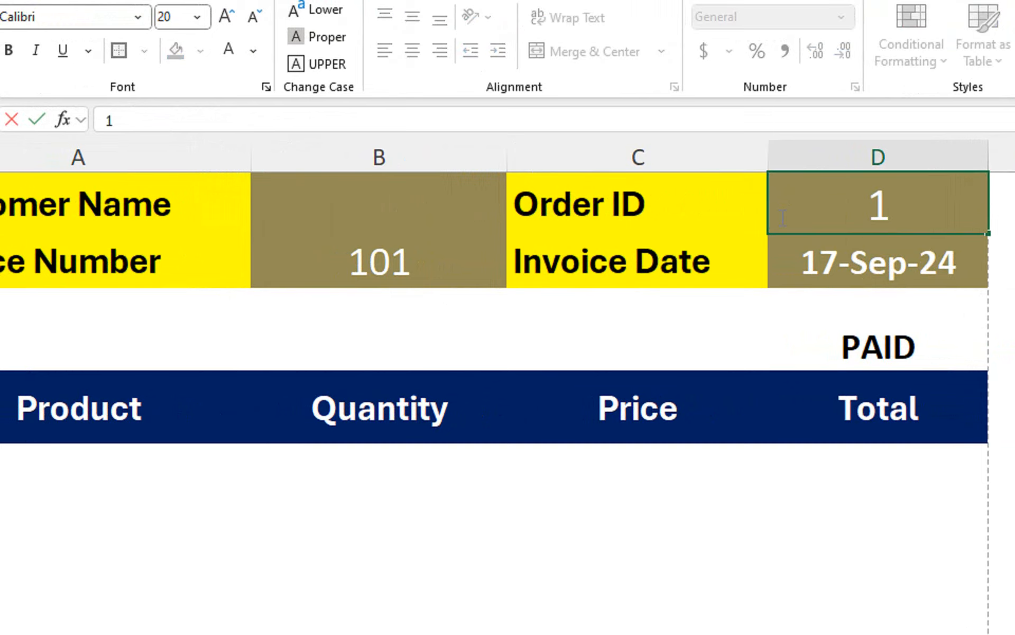
pyautogui.press('Return')
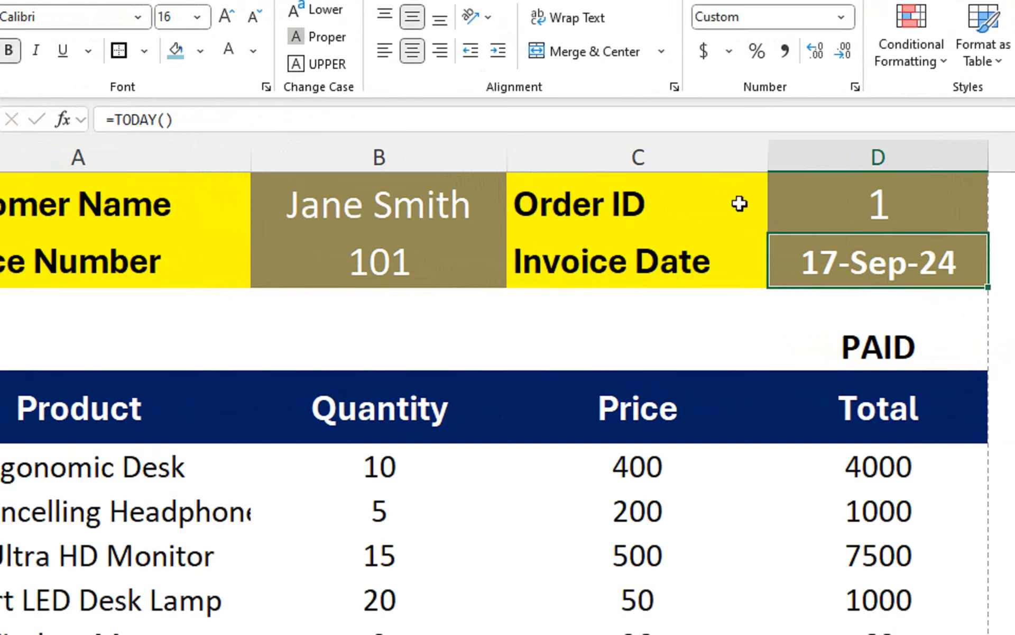
# - Inspect the invoice header's customer name formula in B1, the invoice date formula in D2 and the Order ID cell
pyautogui.click(425, 210)
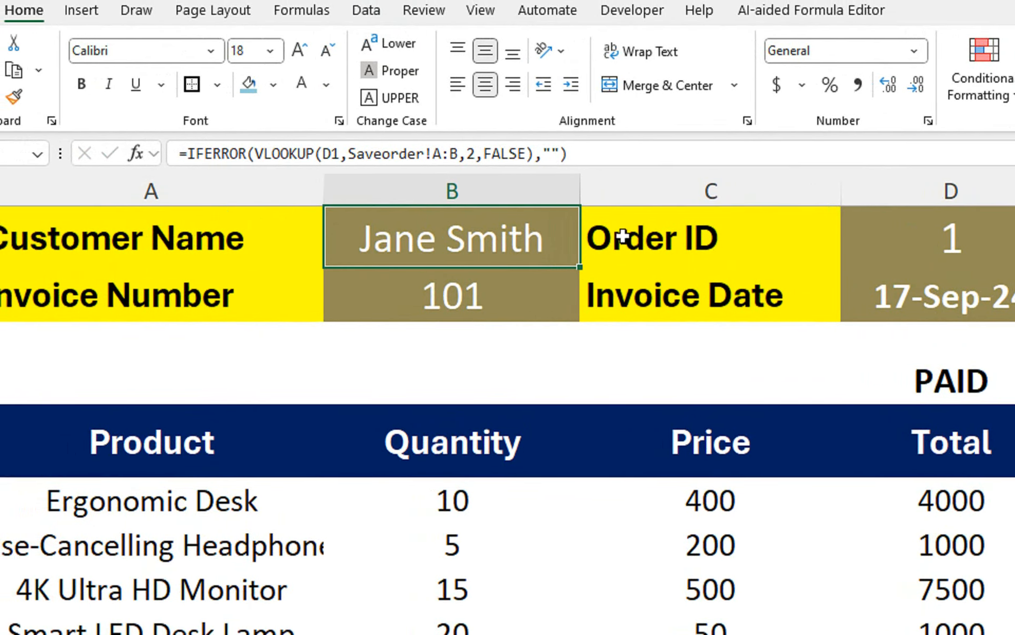
pyautogui.click(684, 318)
pyautogui.click(870, 300)
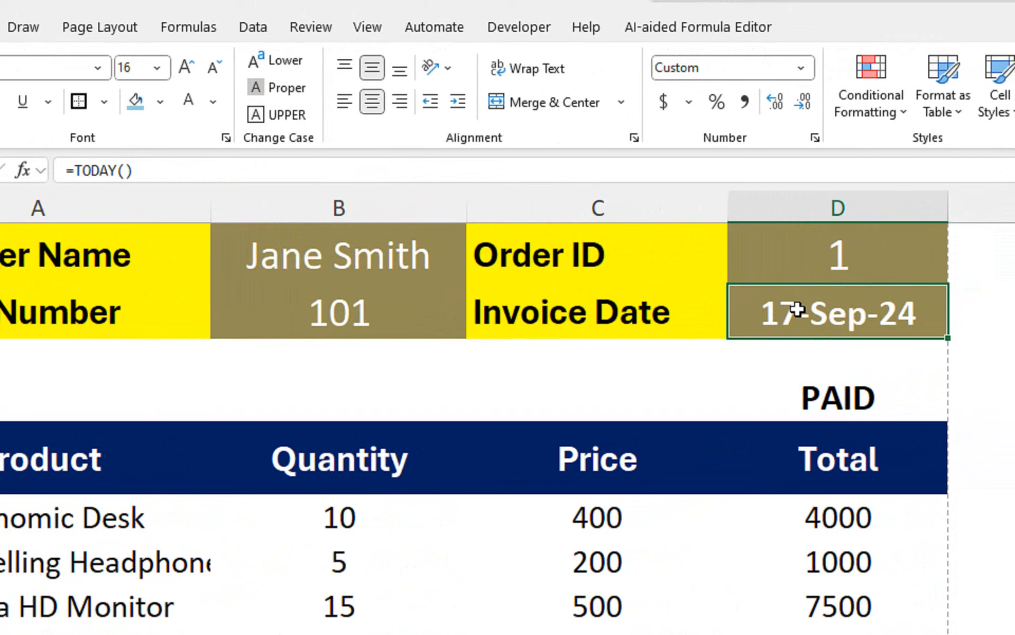
pyautogui.click(803, 265)
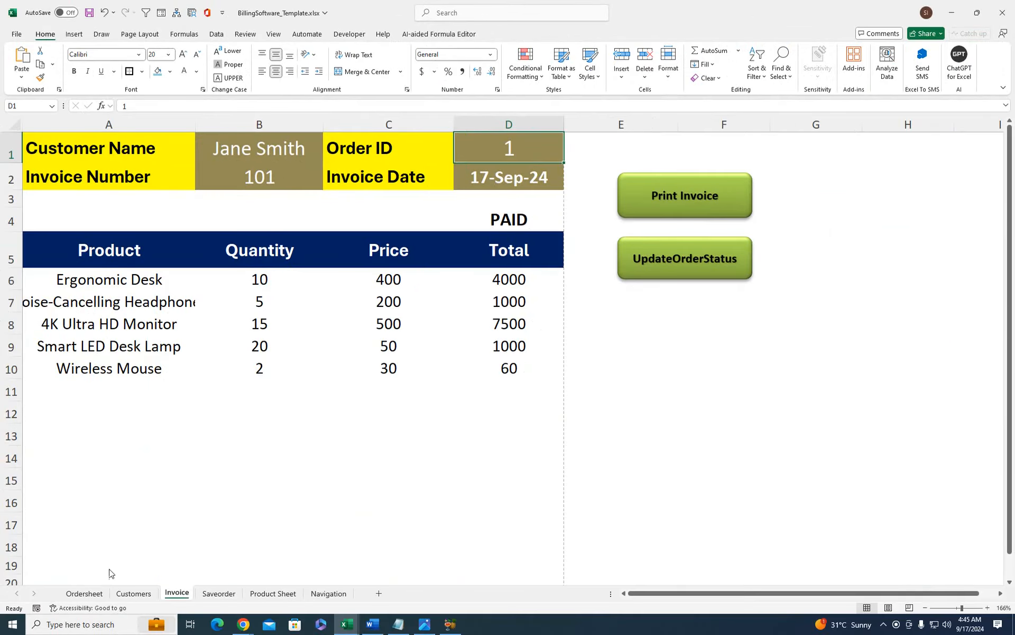
# - Compare the VLOOKUP in Invoice cell B1 with columns A:B of the Saveorder sheet, and check the invoice number cell B2
pyautogui.click(217, 594)
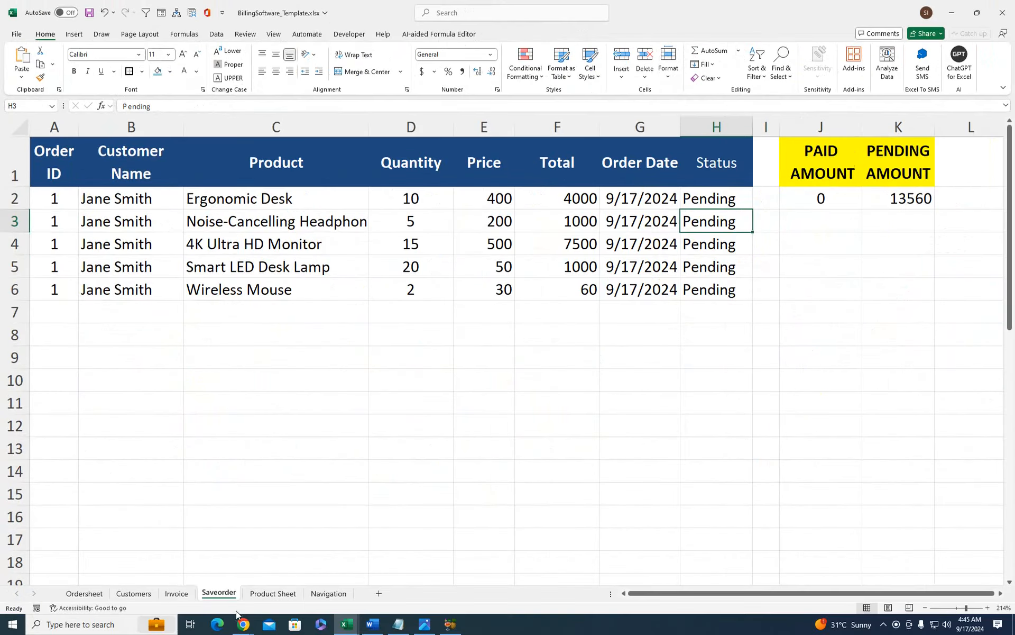
pyautogui.click(177, 592)
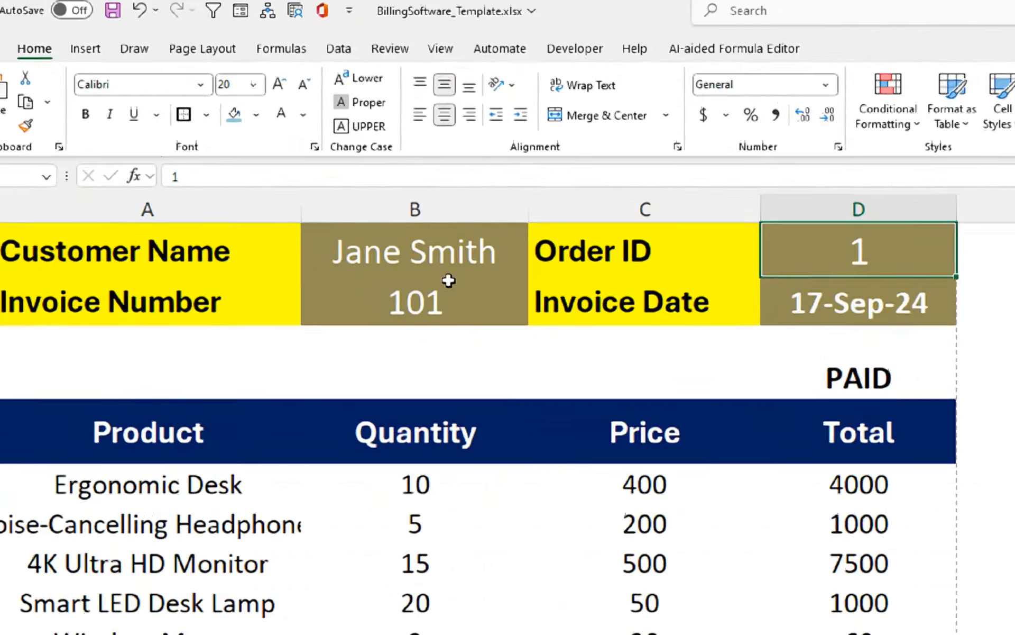
pyautogui.click(236, 155)
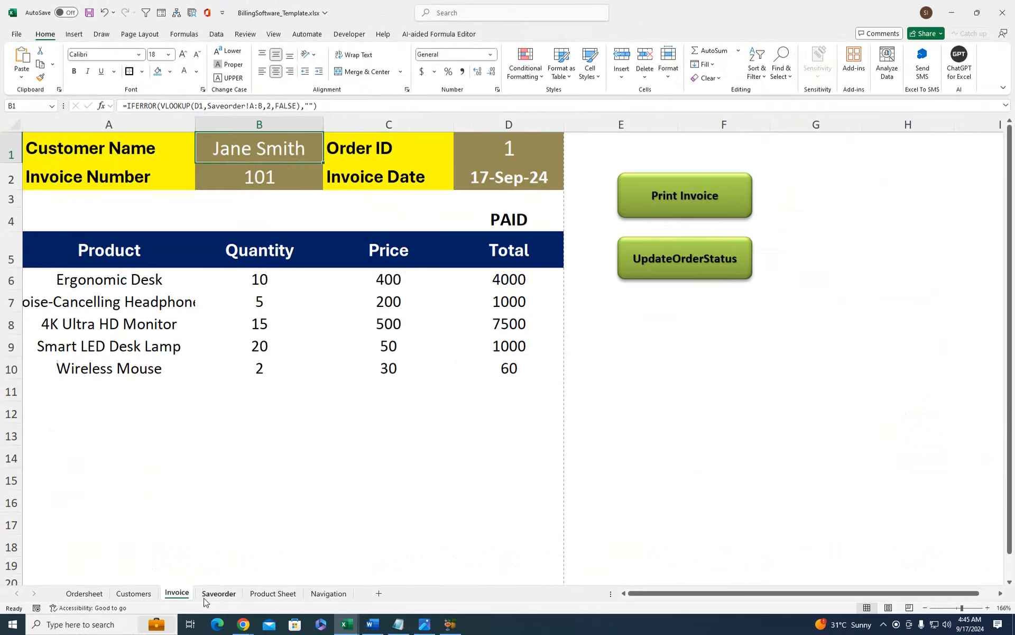
pyautogui.click(215, 593)
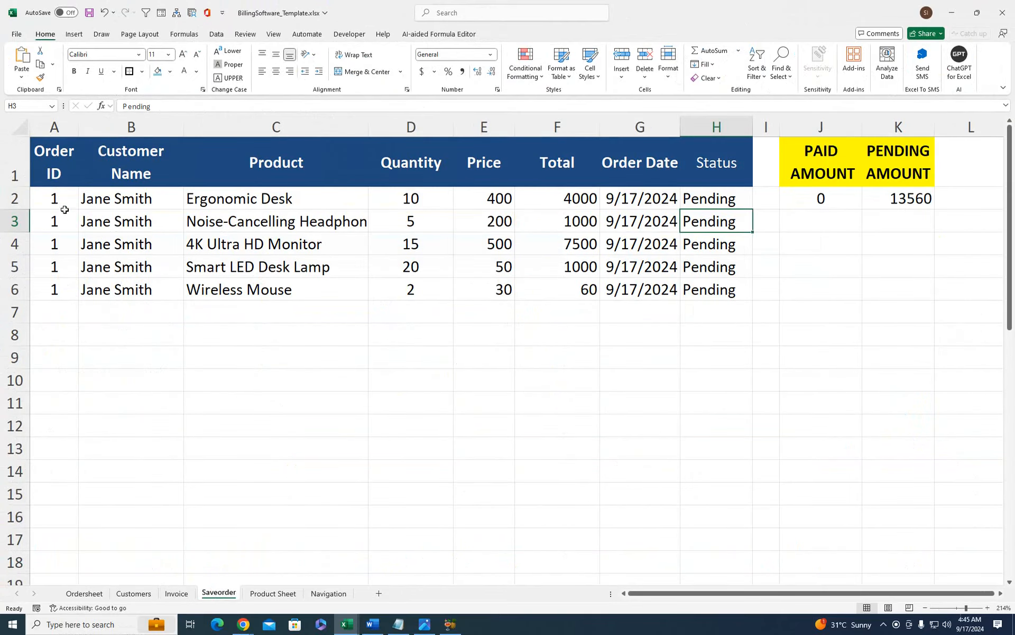
pyautogui.moveTo(53, 130); pyautogui.dragTo(101, 131)
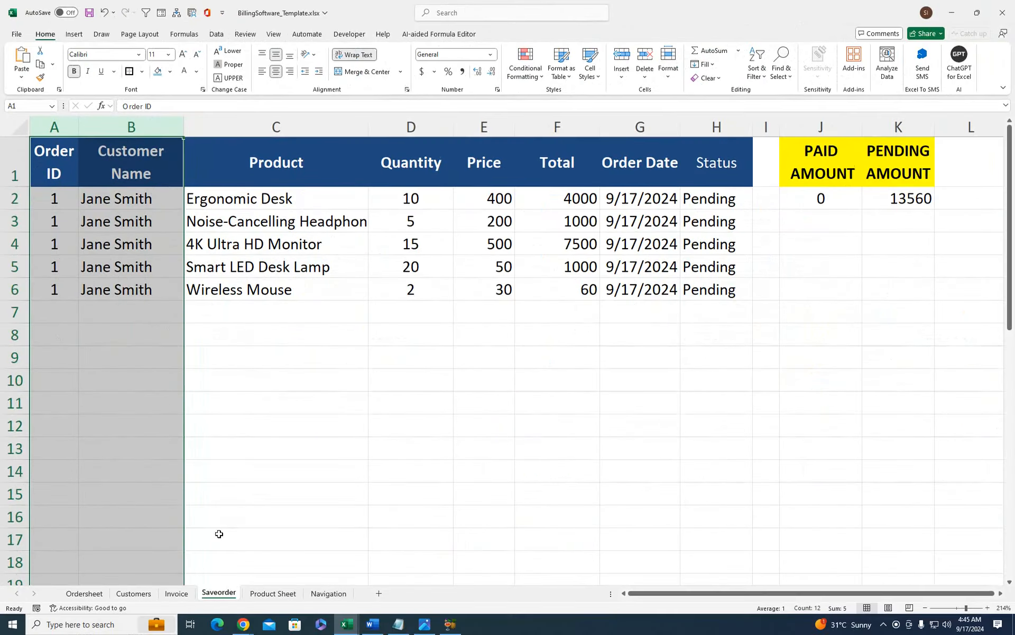
pyautogui.click(177, 593)
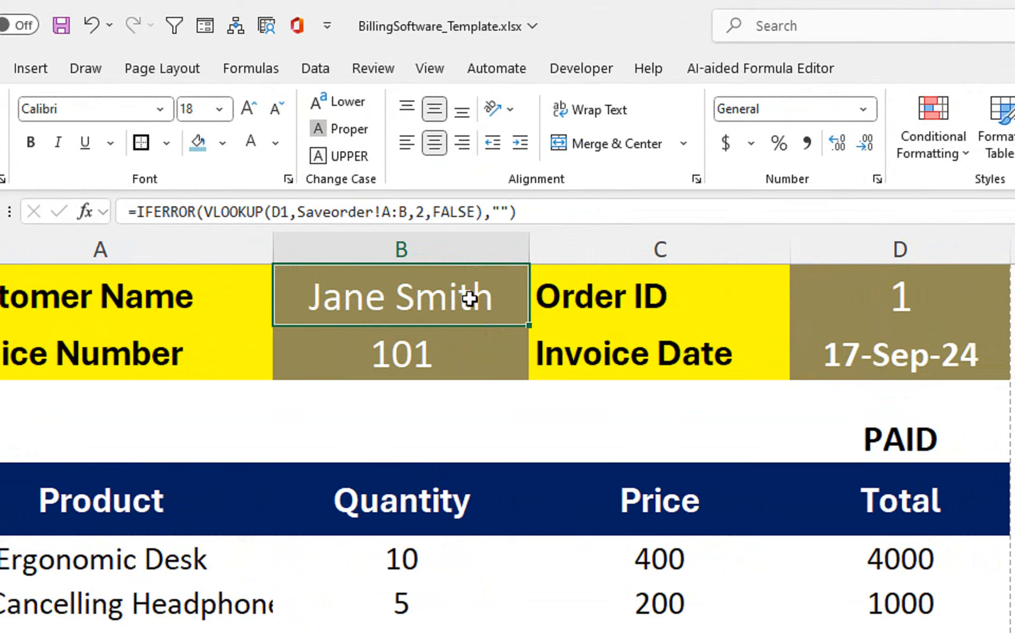
pyautogui.click(396, 364)
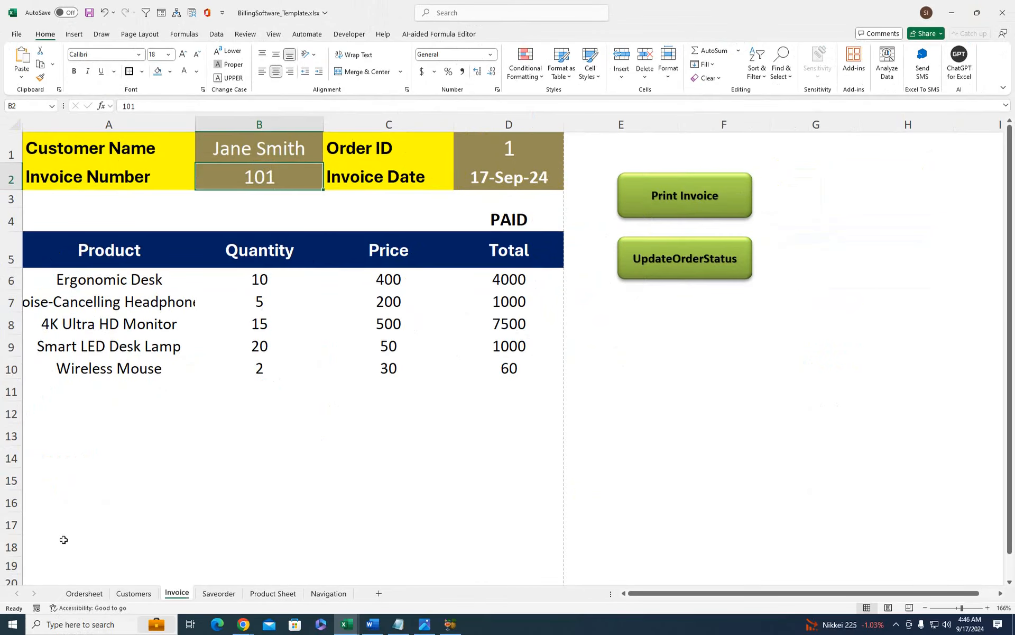
# - Apply the Note cell style to the invoice item range A6:D18
pyautogui.moveTo(60, 279); pyautogui.dragTo(486, 552)
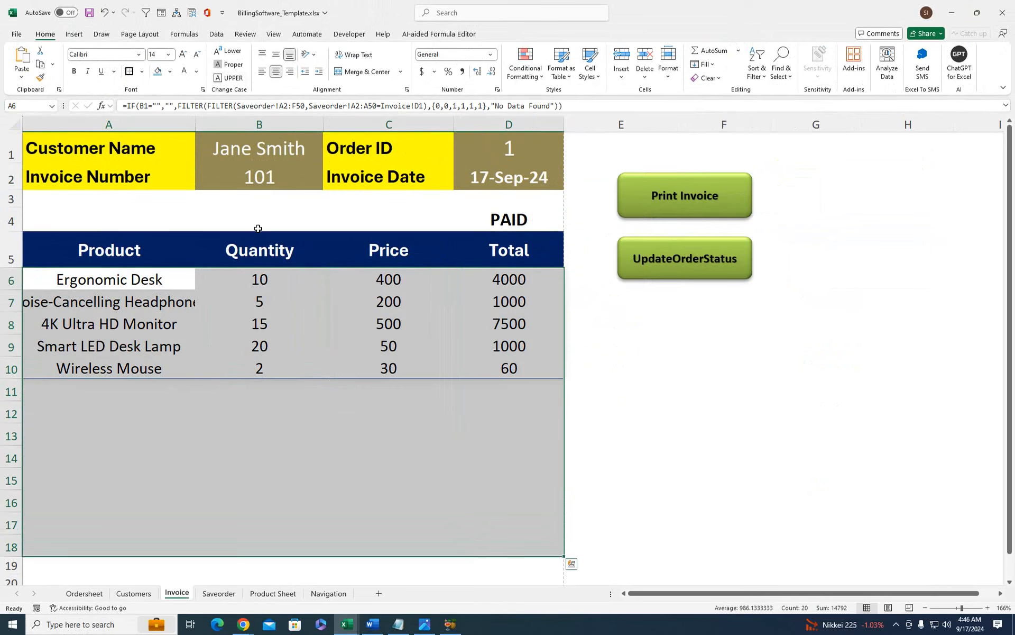
pyautogui.hotkey('ctrl', 'q')
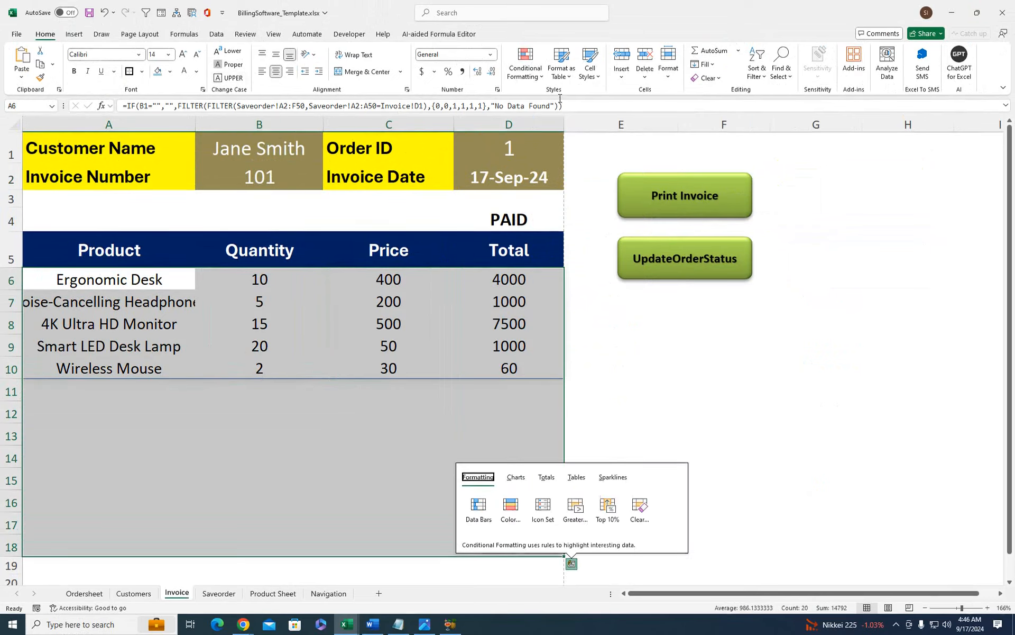
pyautogui.click(590, 66)
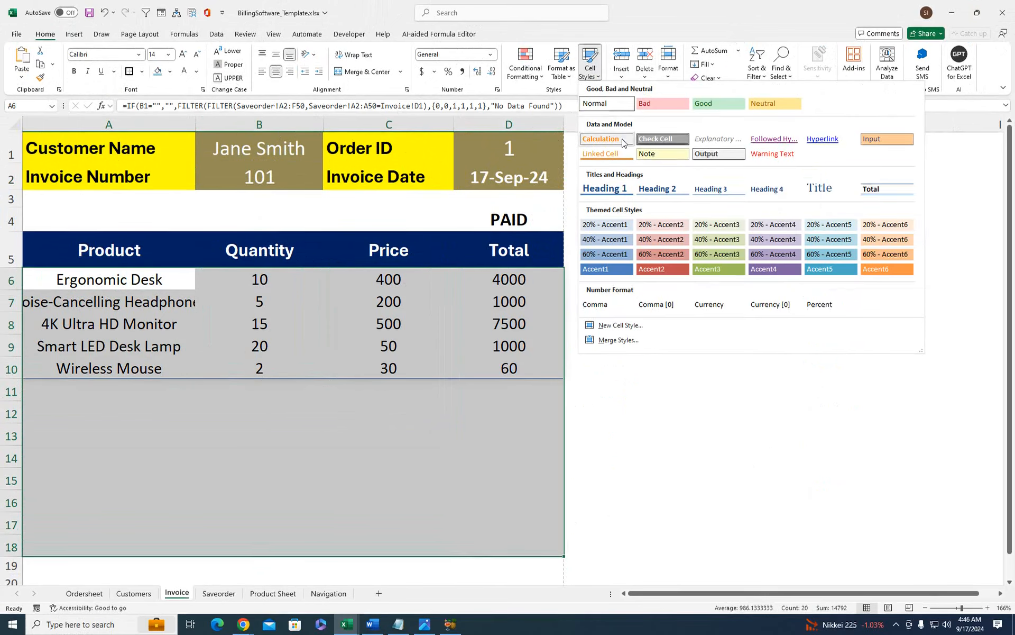
pyautogui.click(665, 163)
pyautogui.click(291, 546)
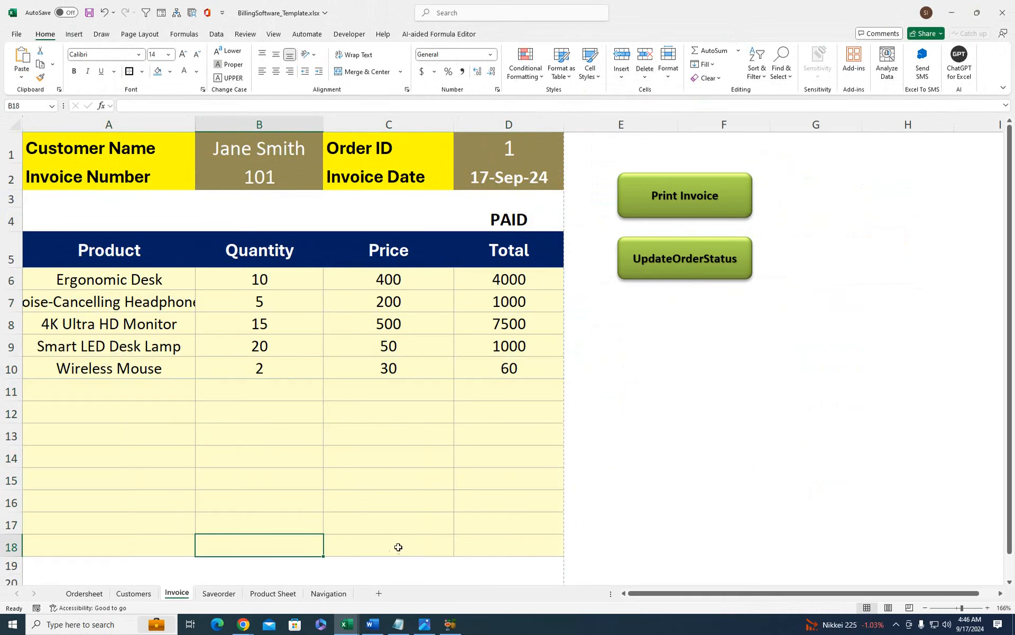
pyautogui.click(479, 547)
pyautogui.write('=sum')
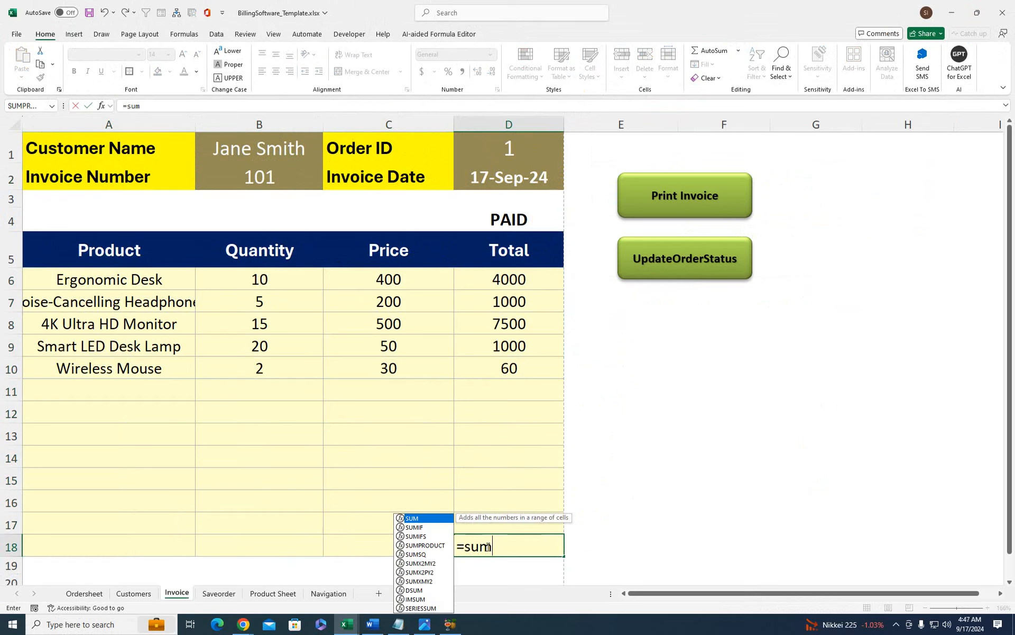
pyautogui.press('BackSpace')
pyautogui.press('BackSpace')
pyautogui.press('BackSpace')
pyautogui.press('BackSpace')
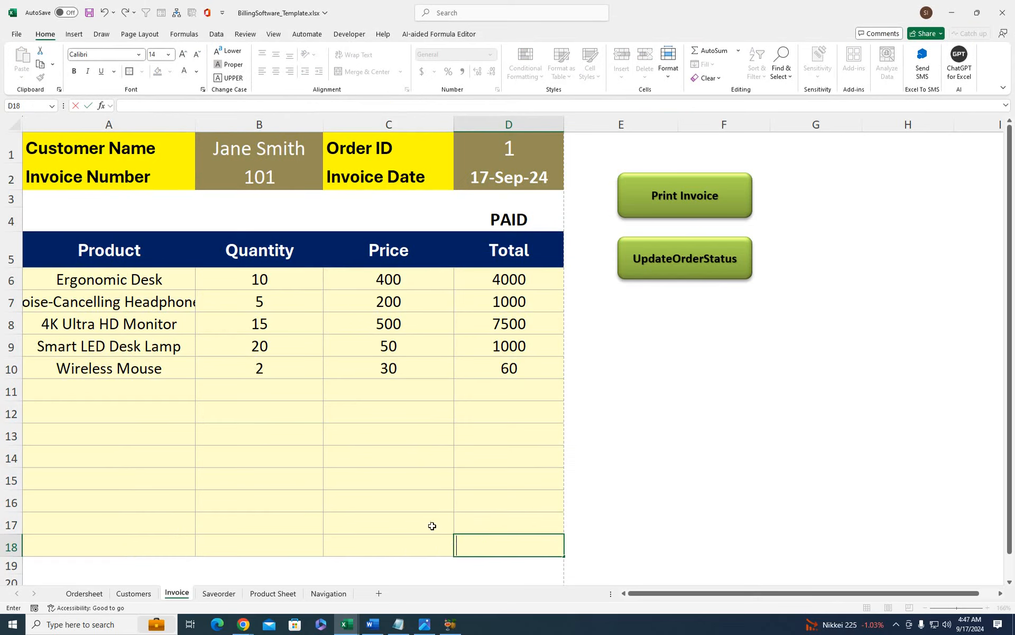
# - Enter the label "Total amount" in cell C17 of the invoice, correcting its spelling
pyautogui.click(432, 526)
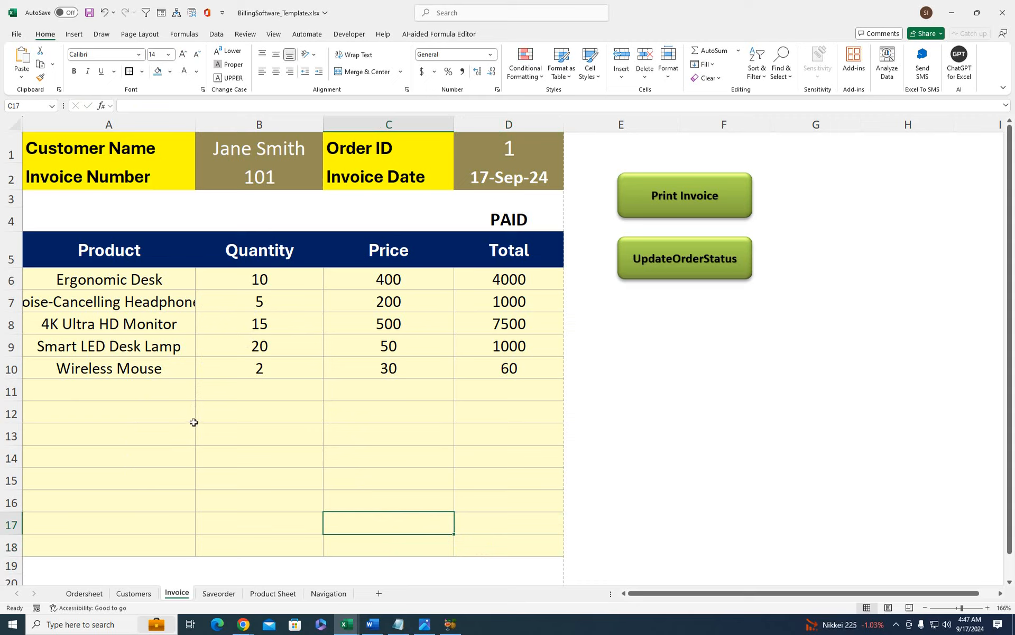
pyautogui.write('To')
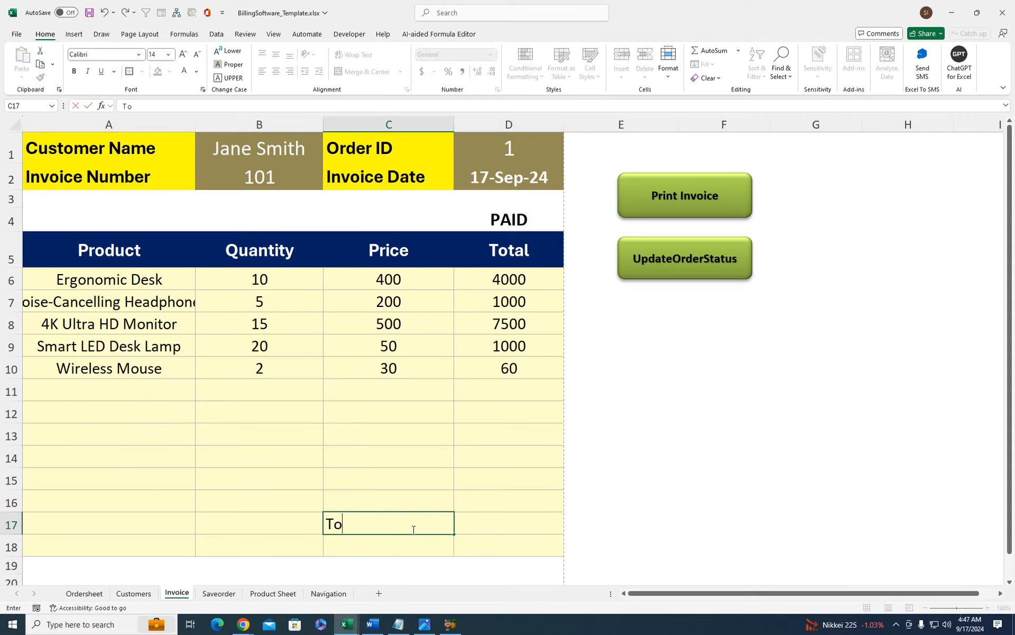
pyautogui.write('tal amouunt')
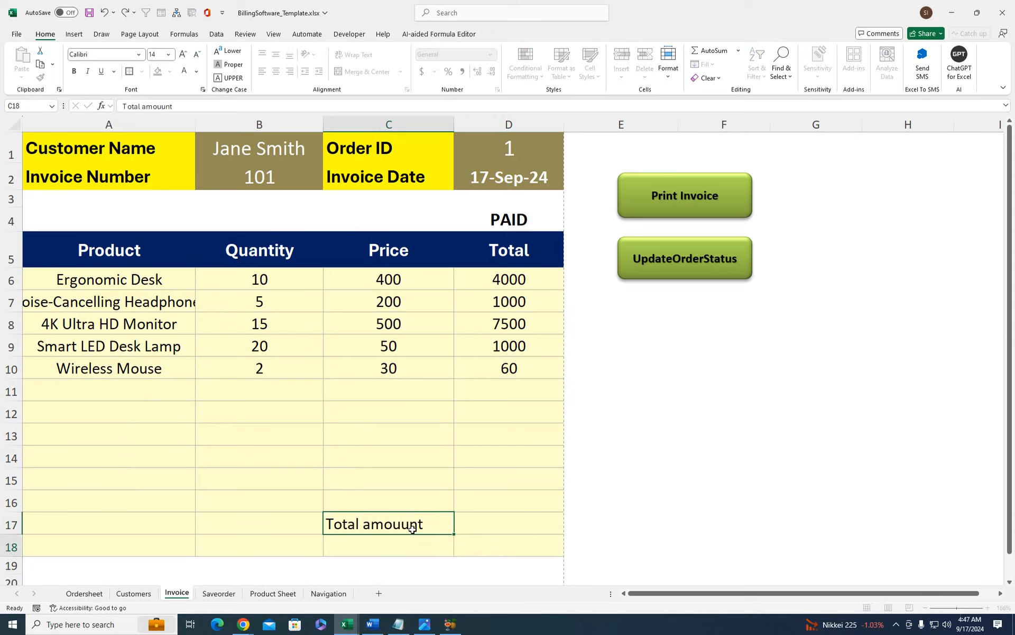
pyautogui.press('Return')
pyautogui.doubleClick(412, 528)
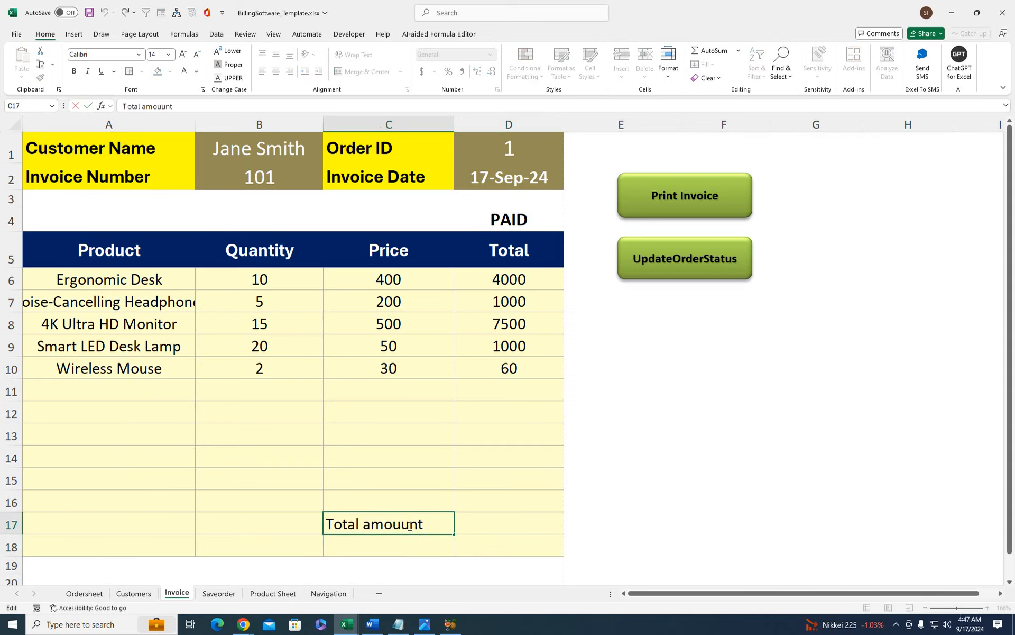
pyautogui.press('BackSpace')
pyautogui.press('Return')
# - Format cells C17:C18 with a black fill and bold white text
pyautogui.keyDown('shift'); pyautogui.click(414, 525); pyautogui.keyUp('shift')
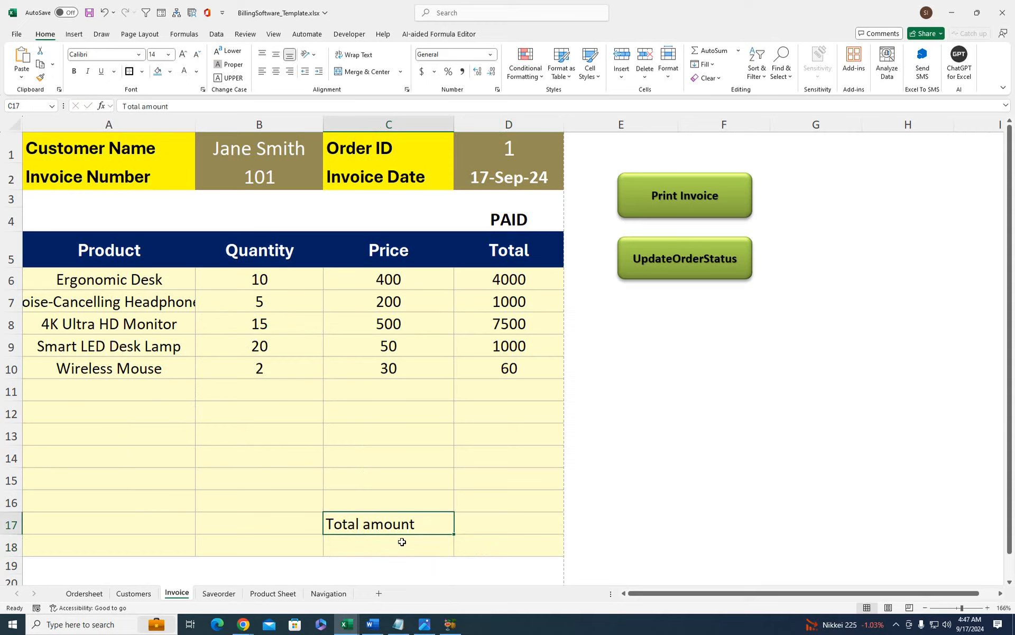
pyautogui.click(169, 71)
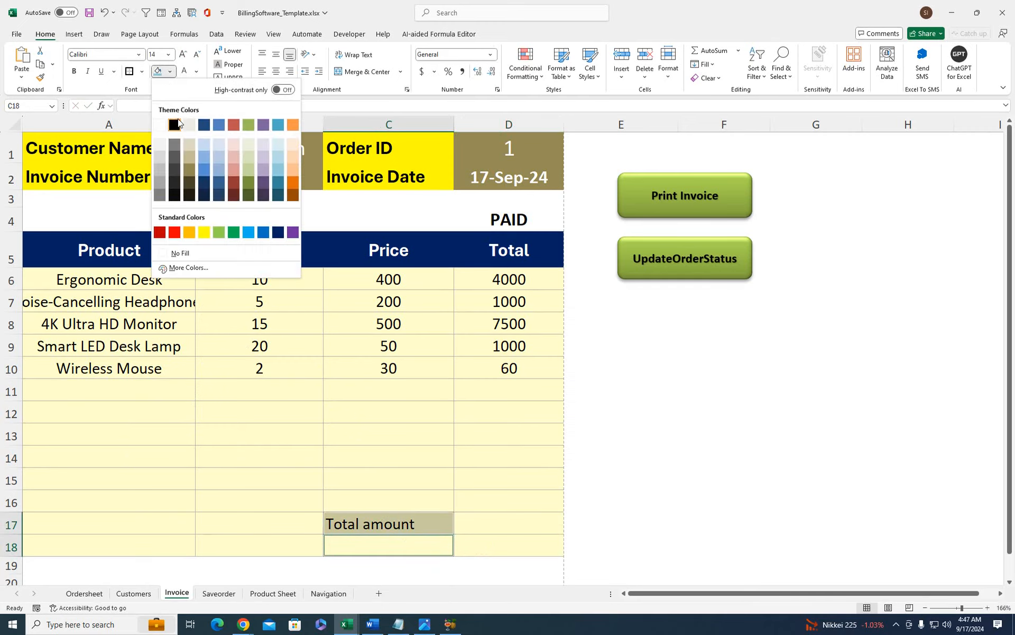
pyautogui.click(173, 125)
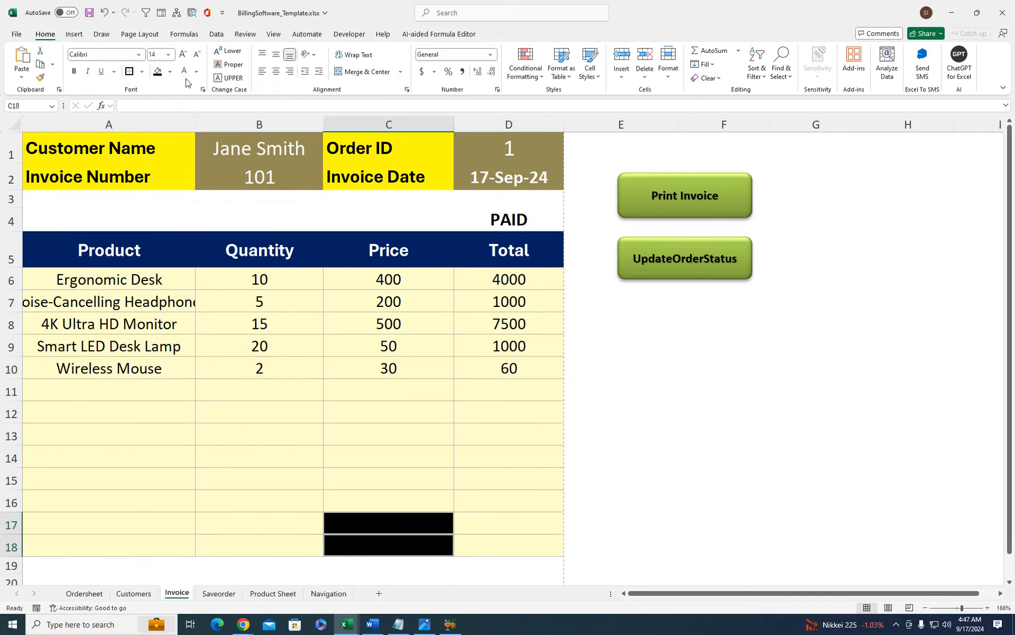
pyautogui.click(74, 71)
# - Enter a SUM formula in D17 that adds the invoice's line totals above it, starting from D6
pyautogui.click(497, 525)
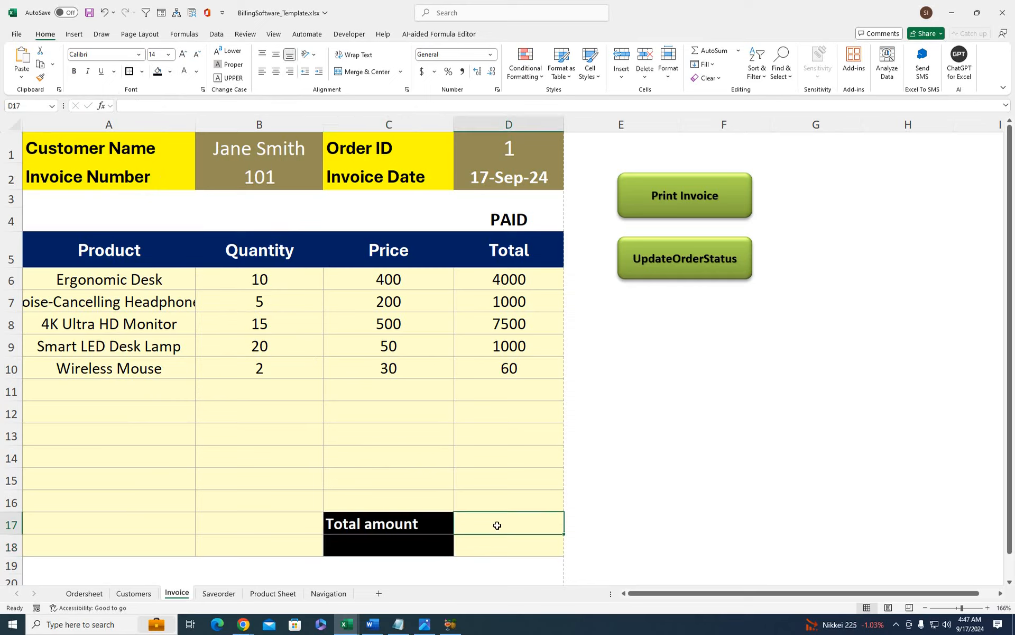
pyautogui.write('=sum')
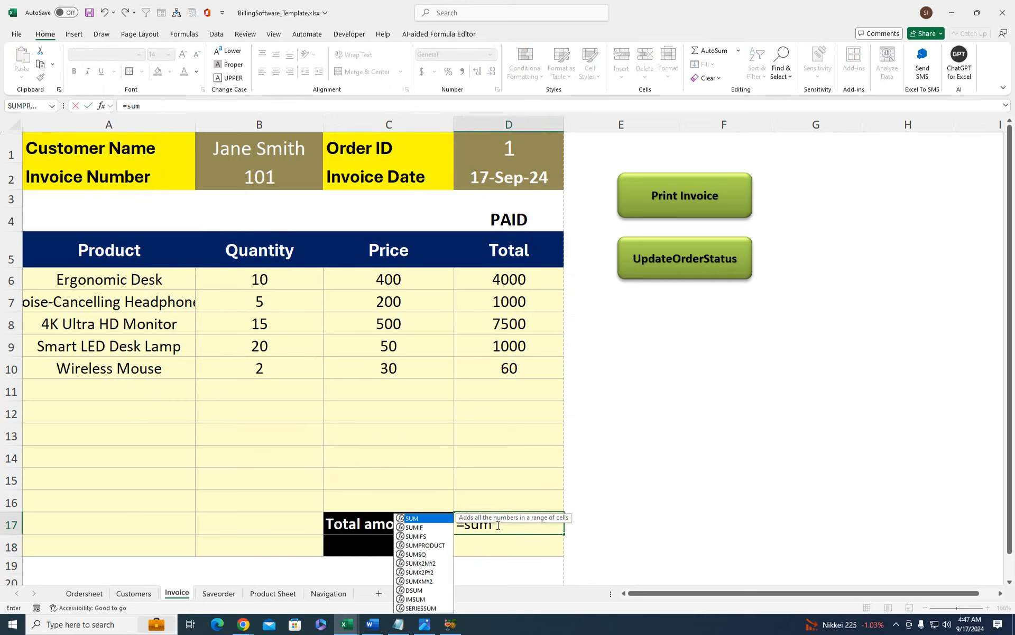
pyautogui.write('(')
pyautogui.moveTo(503, 283); pyautogui.dragTo(503, 491)
pyautogui.write(')')
pyautogui.press('Return')
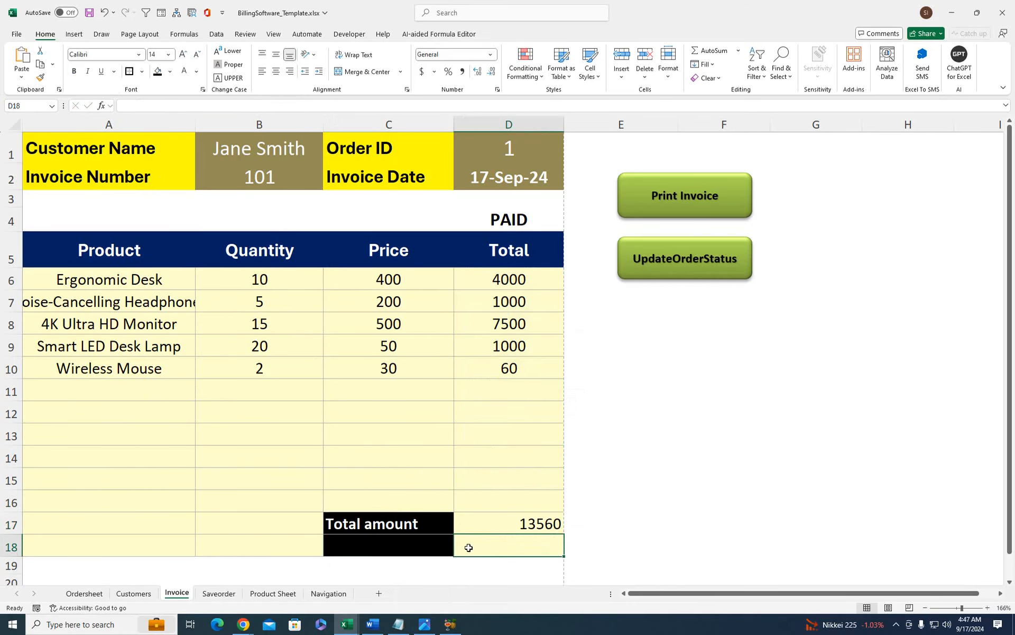
# - Fill row 19 beneath the invoice table, cells A19:D19, with the same dark blue as the table's header row
pyautogui.moveTo(490, 561); pyautogui.dragTo(118, 562)
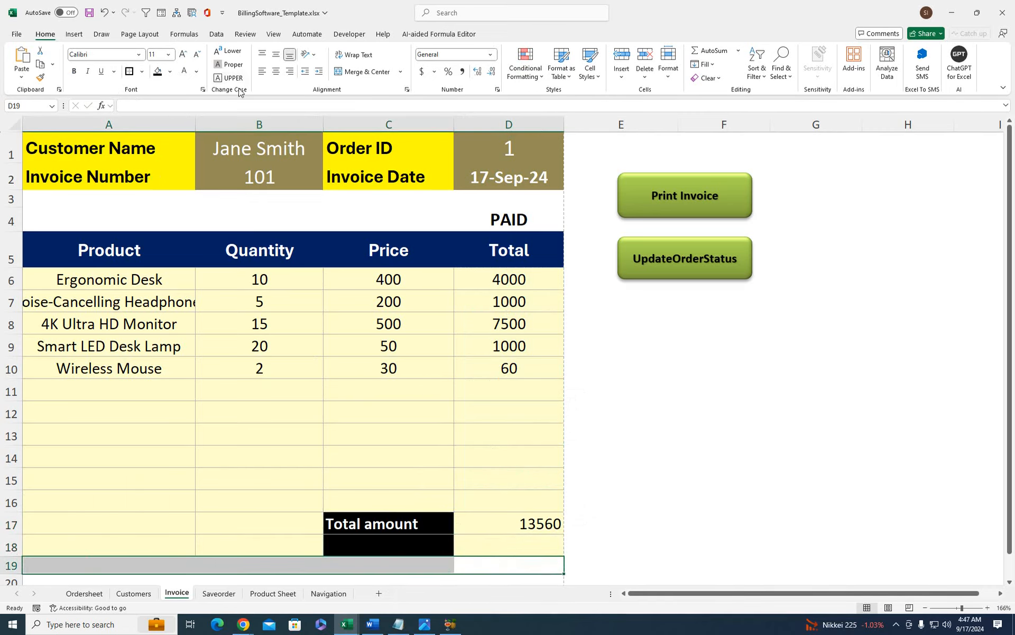
pyautogui.click(151, 248)
pyautogui.click(170, 71)
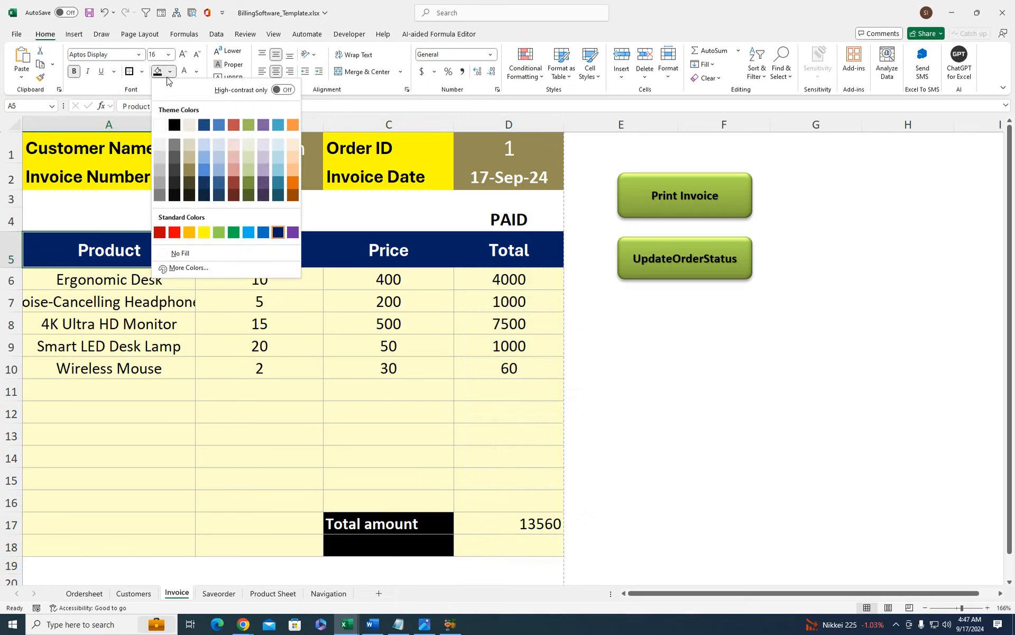
pyautogui.click(483, 570)
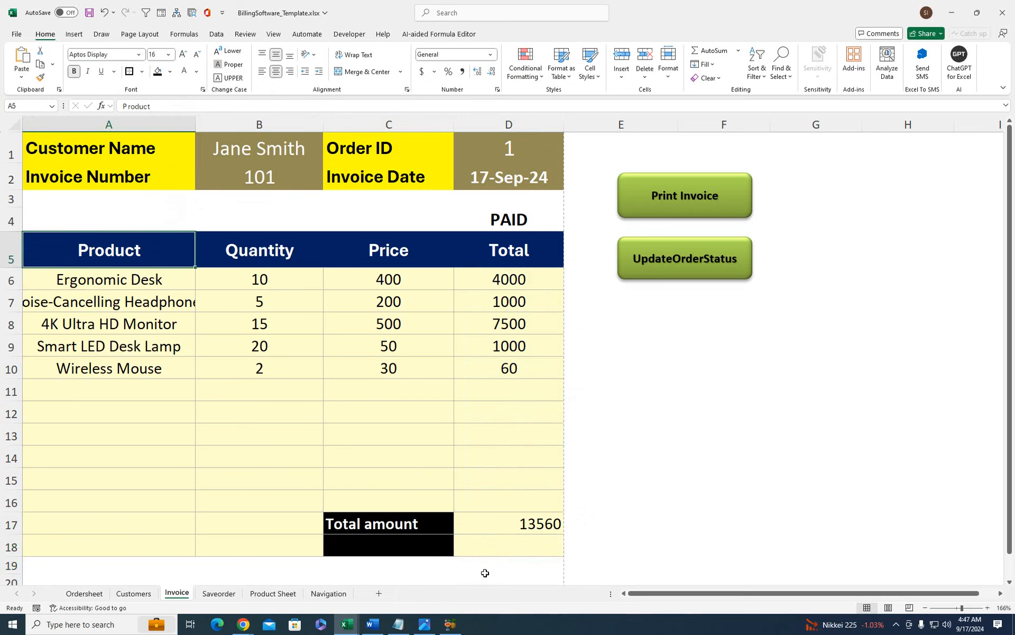
pyautogui.moveTo(482, 570); pyautogui.dragTo(64, 565)
pyautogui.click(157, 73)
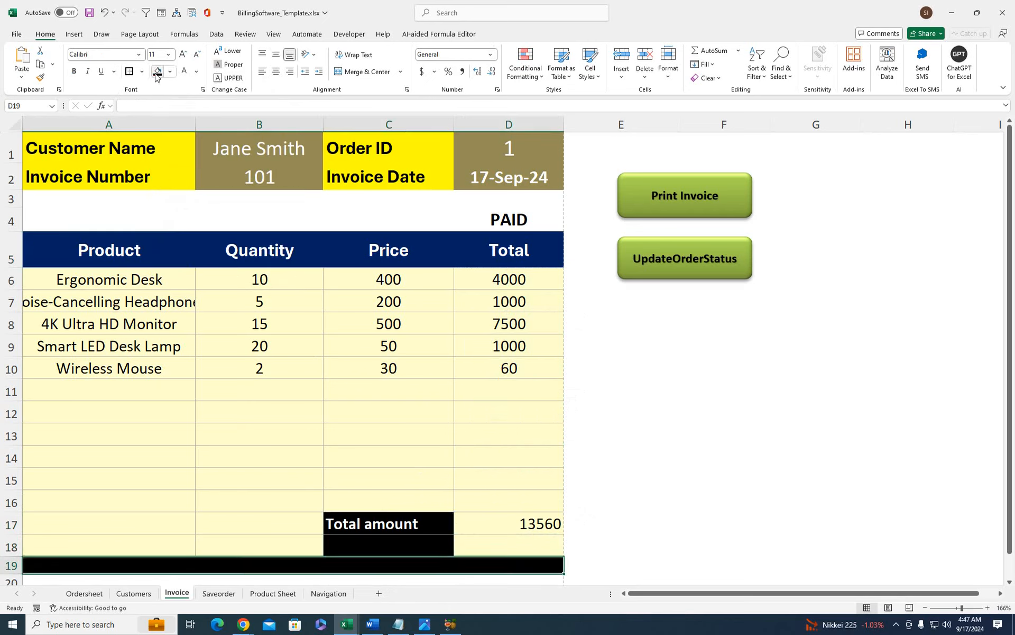
pyautogui.click(170, 72)
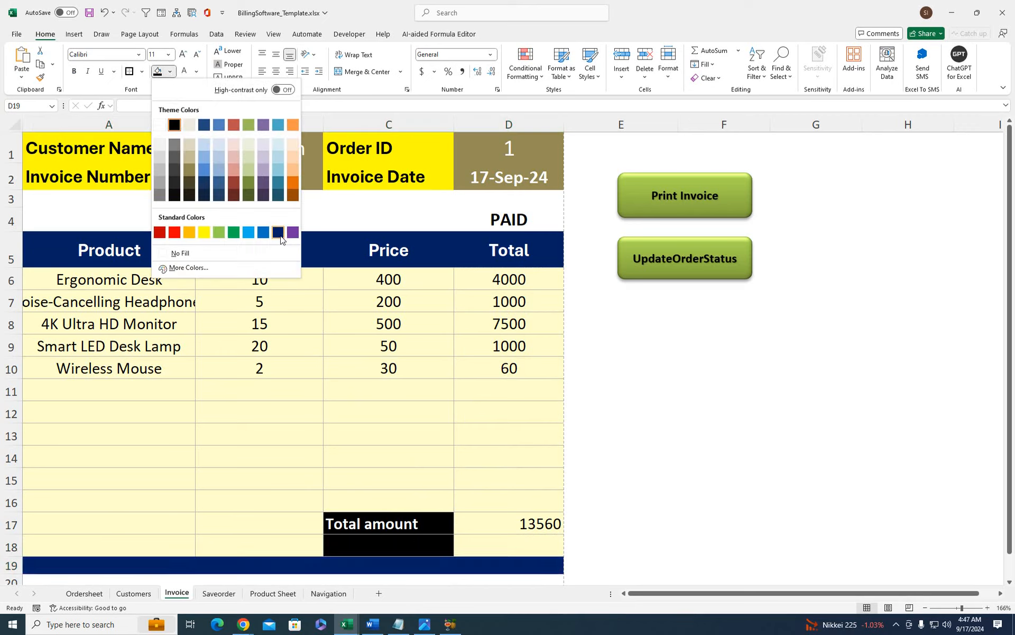
pyautogui.click(279, 233)
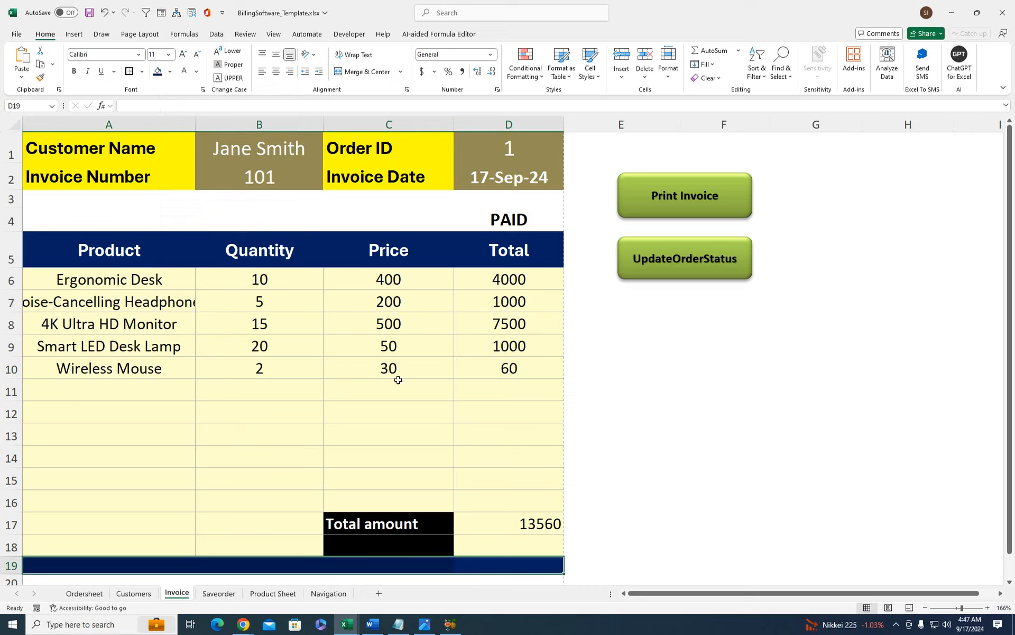
pyautogui.click(393, 437)
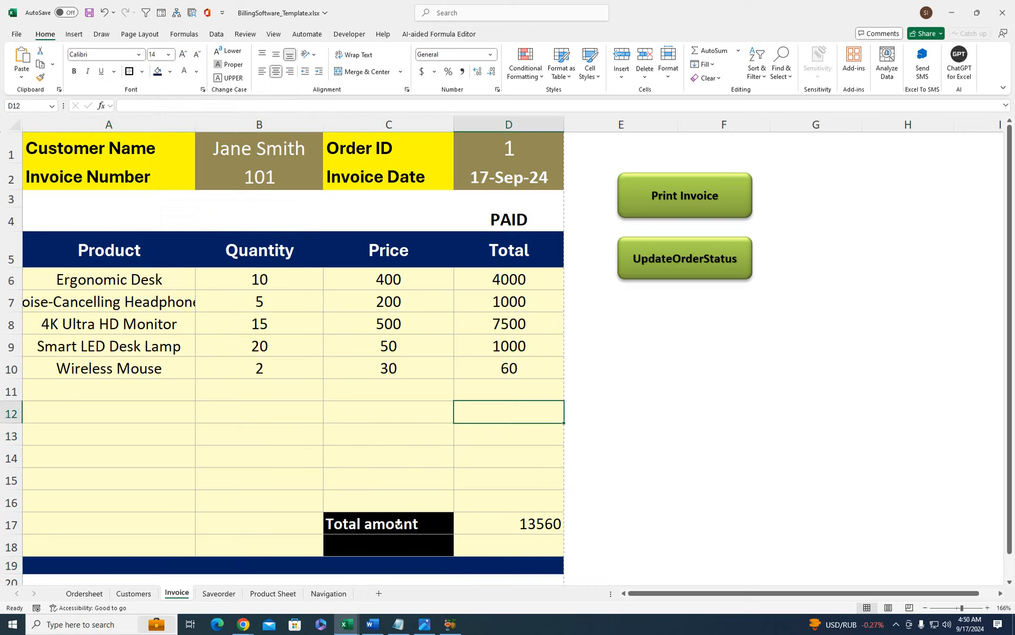
# - Replace the label in cell C17 of the invoice with "Subtotal"
pyautogui.click(399, 523)
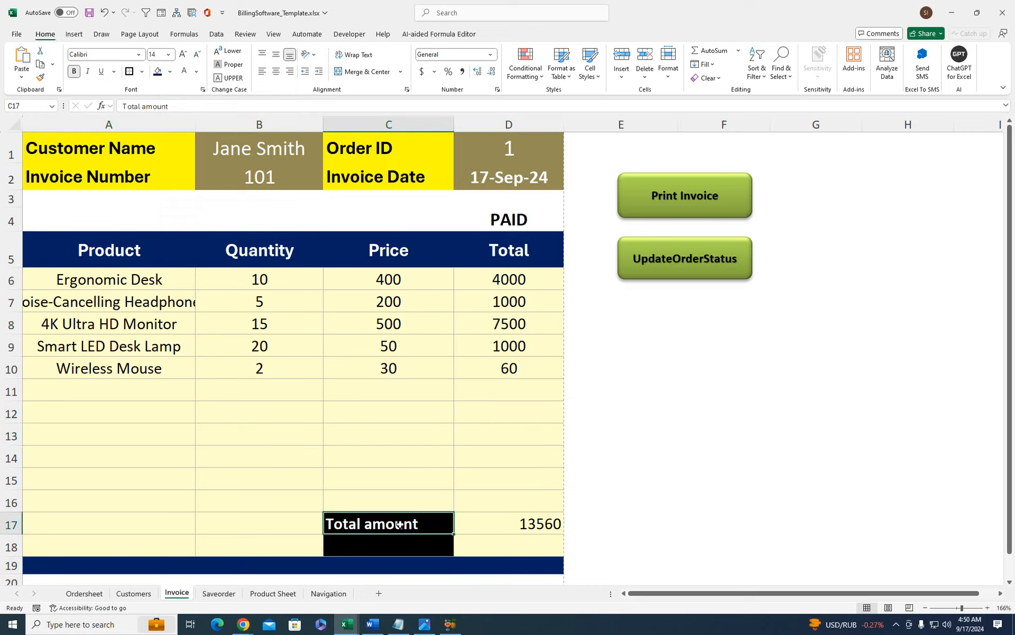
pyautogui.write('Subtotal')
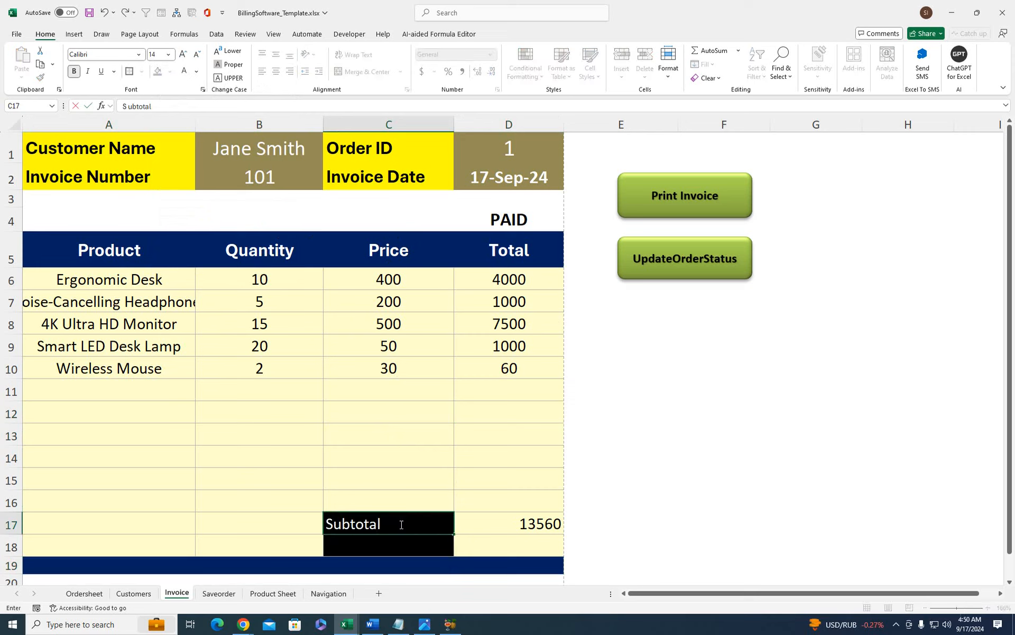
# - Finish the Subtotal label in C17 and enter the label "Tax (%)" in C18 below it
pyautogui.press('Tab')
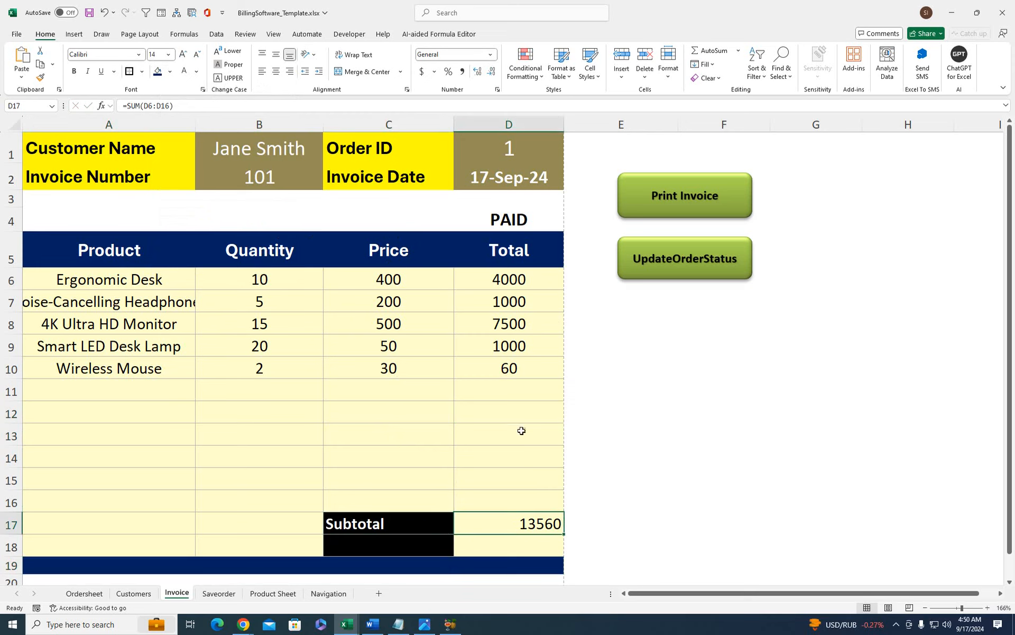
pyautogui.click(392, 550)
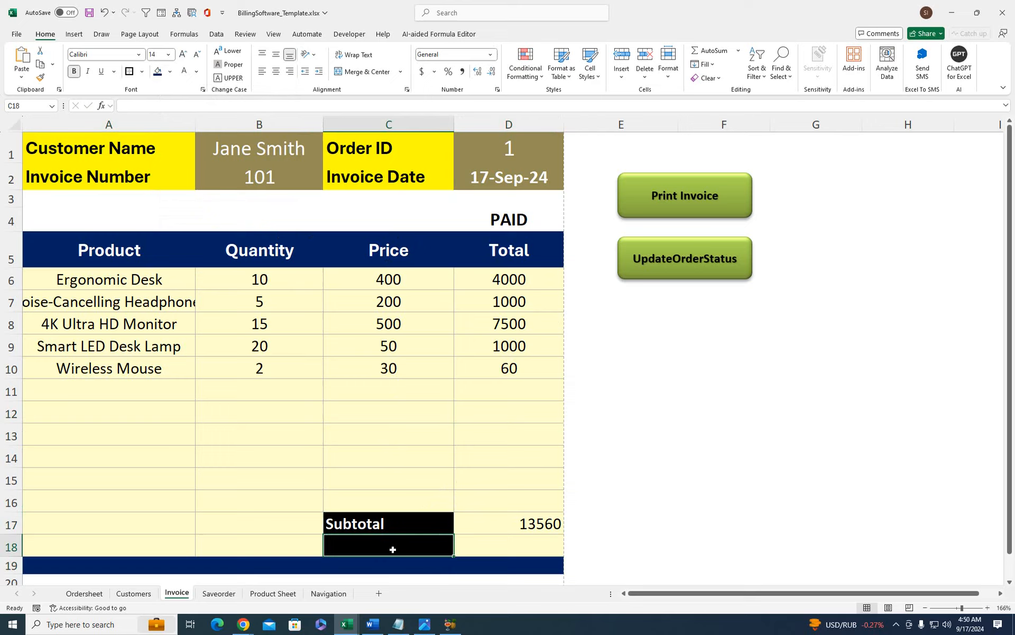
pyautogui.write('Tax')
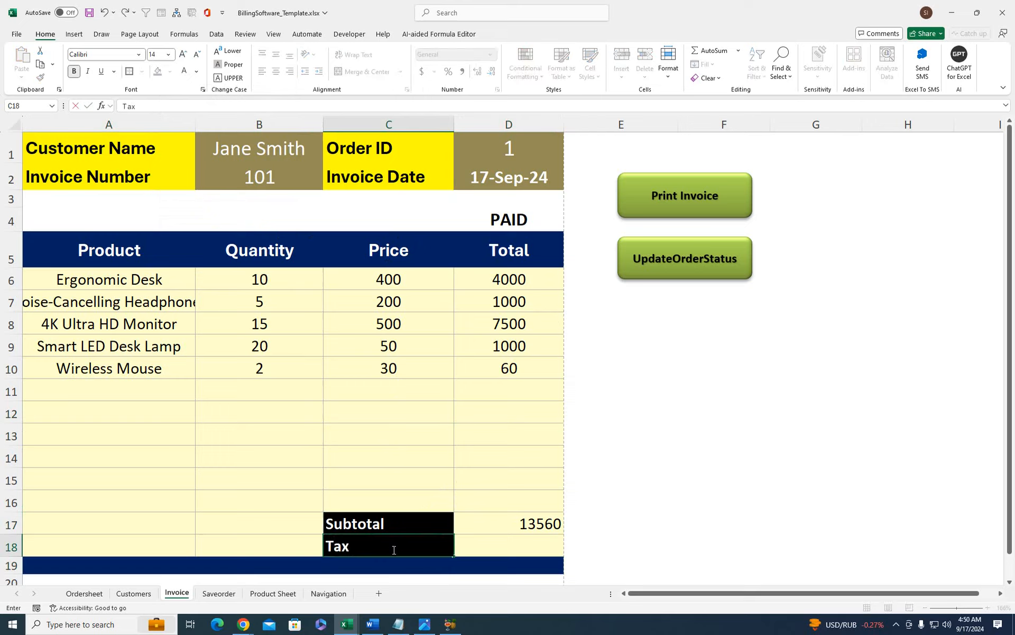
pyautogui.write(' (%)')
pyautogui.press('Return')
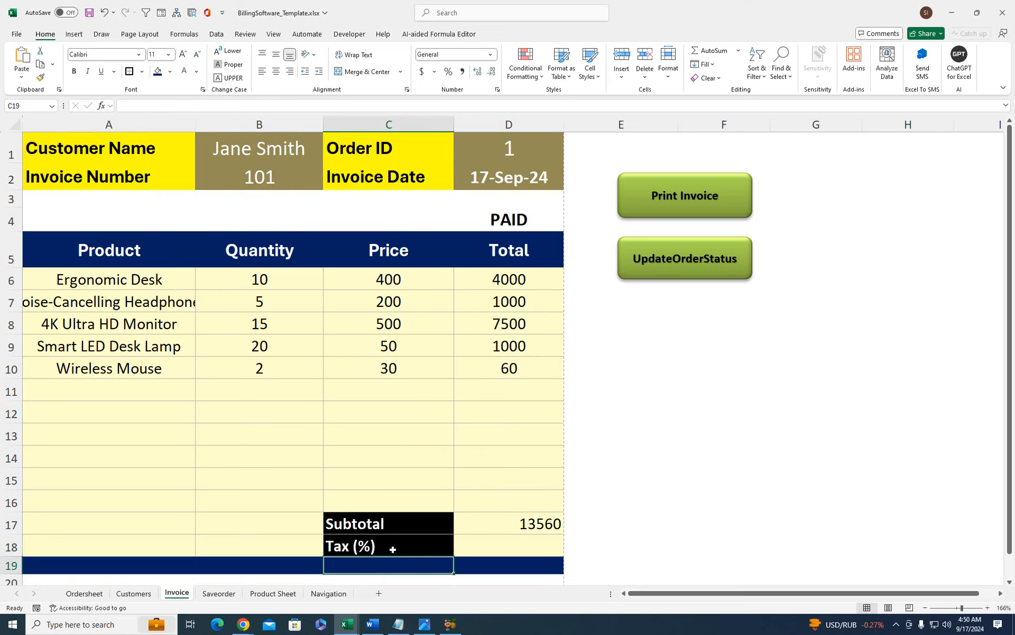
# - Edit the tax label in C18 to read "Tax 10 %"
pyautogui.click(398, 542)
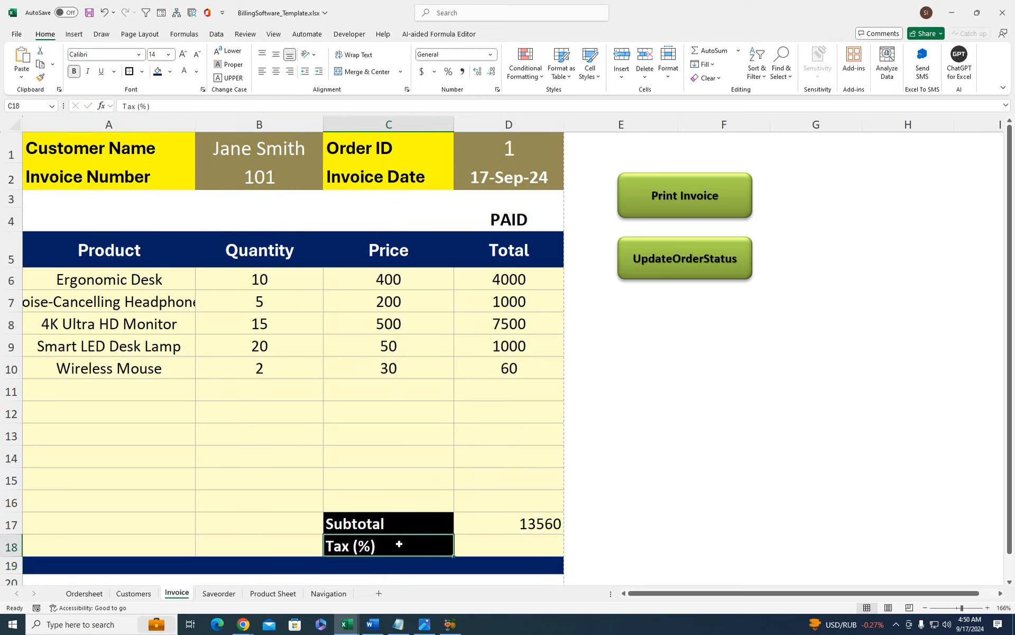
pyautogui.doubleClick(399, 544)
pyautogui.press('BackSpace')
pyautogui.press('BackSpace')
pyautogui.press('BackSpace')
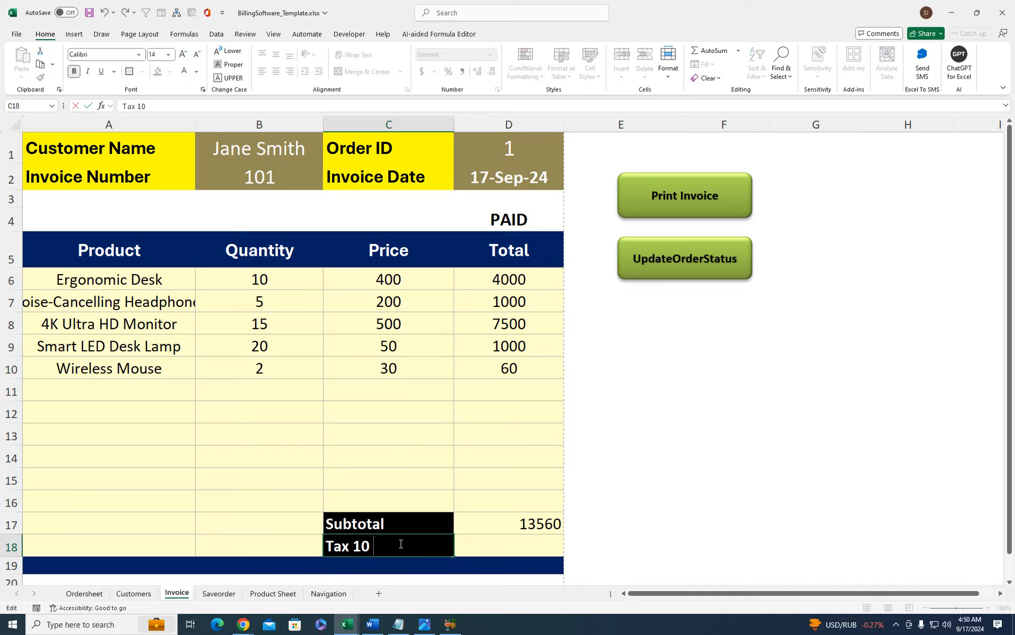
pyautogui.write('10 %')
# - Calculate the tax amount in D18 with the formula =D17*10%
pyautogui.click(474, 547)
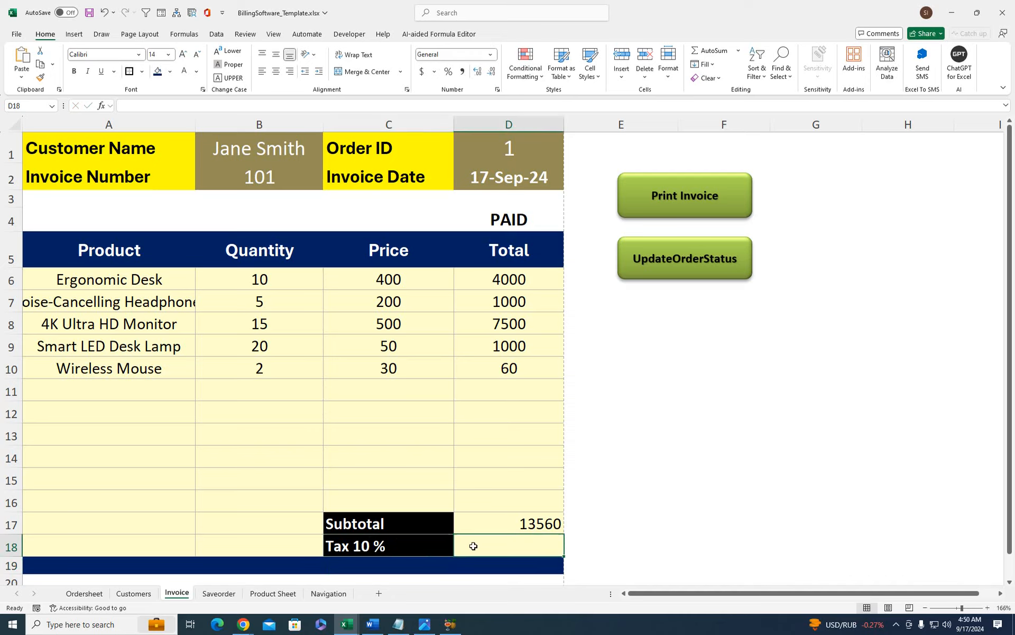
pyautogui.write('=')
pyautogui.click(513, 519)
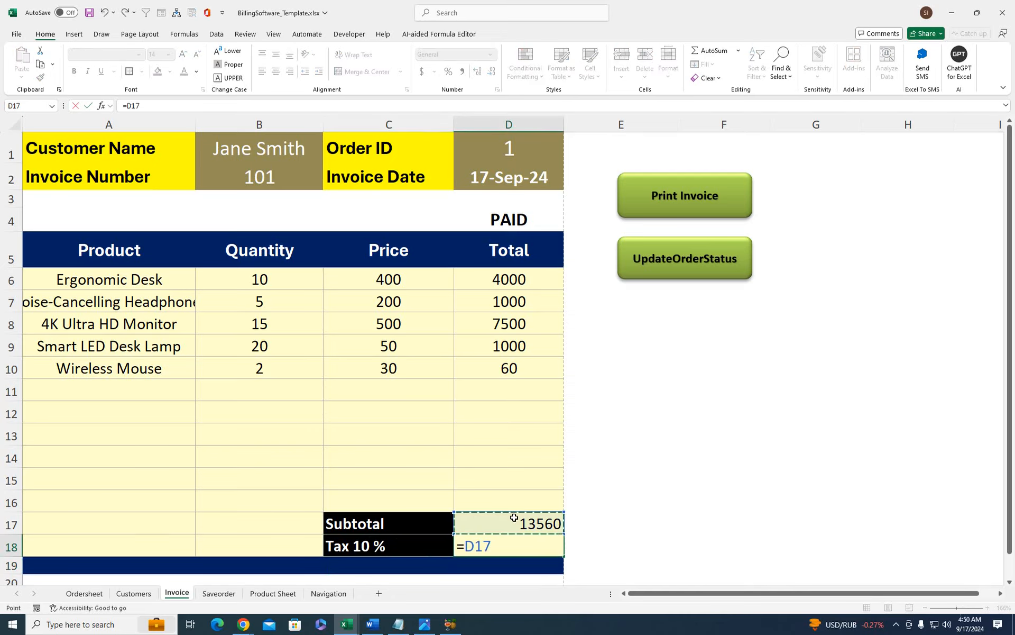
pyautogui.write('*10%')
pyautogui.press('Return')
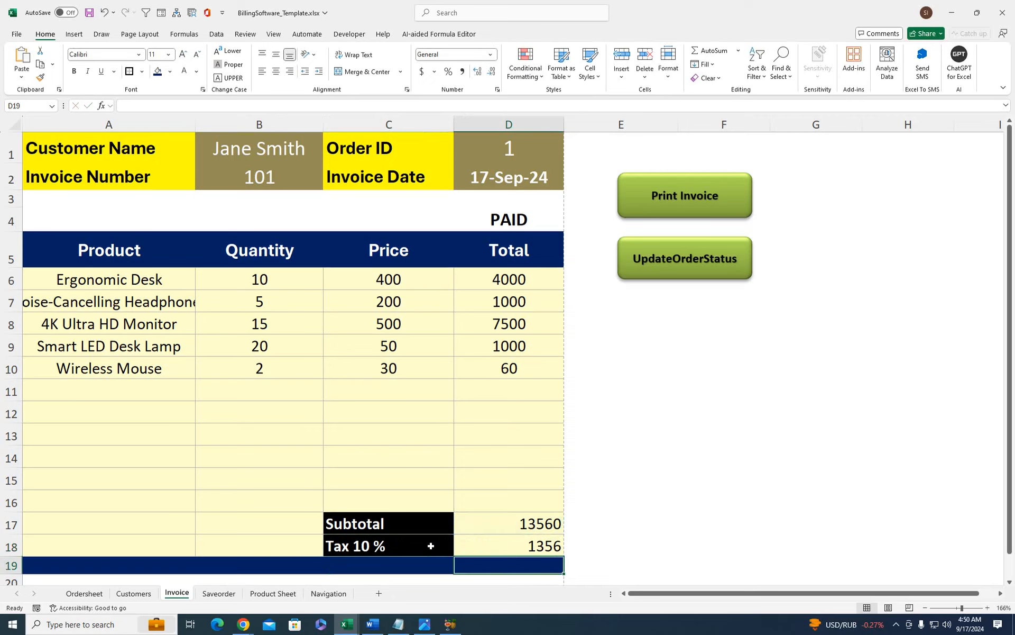
# - Calculate the invoice's final amount in D19 with the formula =D17-D18
pyautogui.write('=')
pyautogui.press('Up')
pyautogui.press('Up')
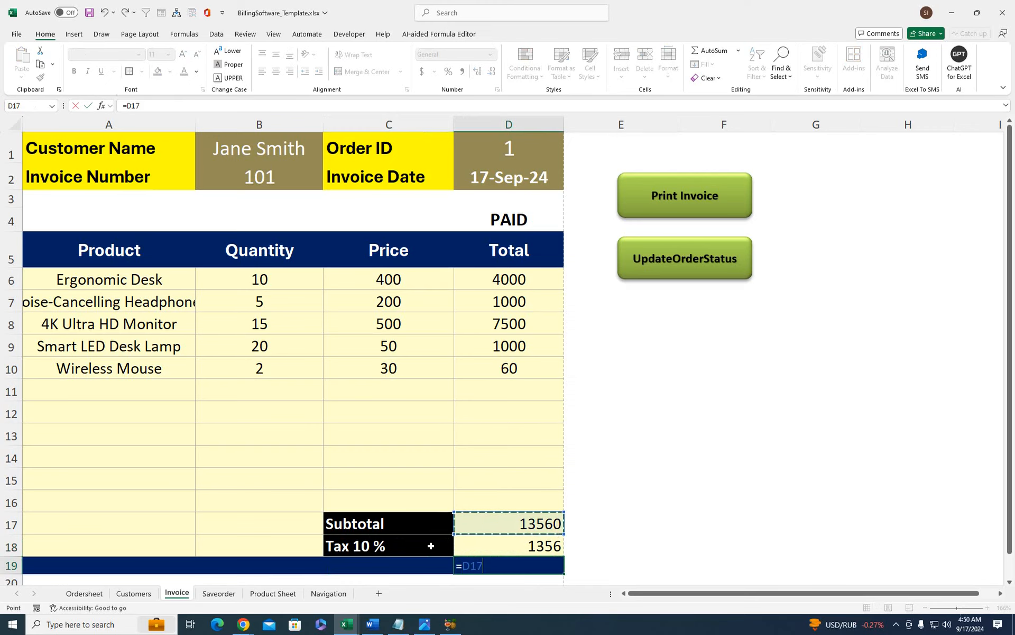
pyautogui.write('-')
pyautogui.press('Up')
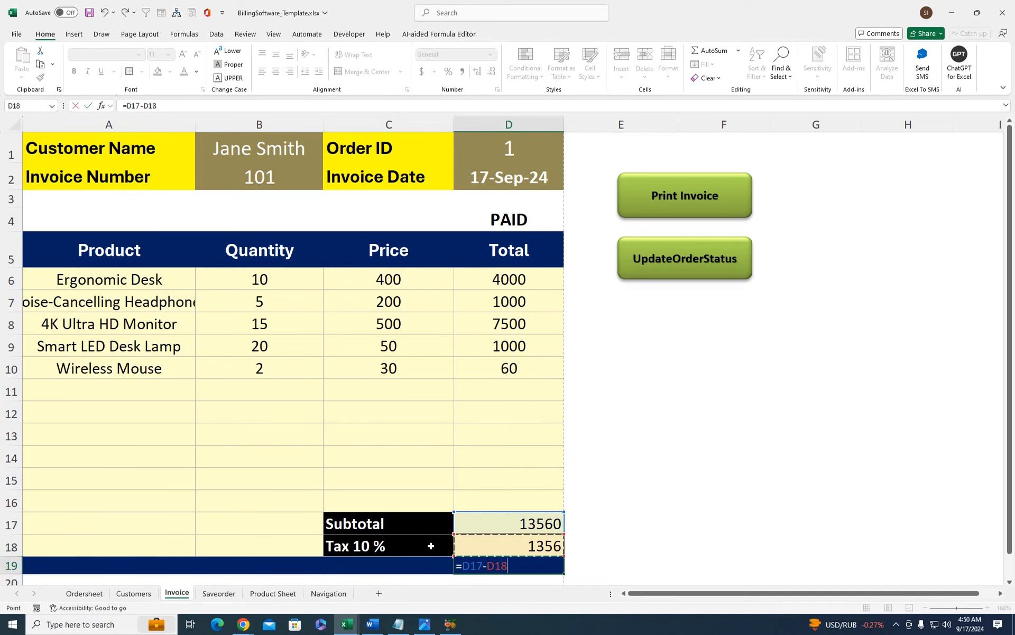
pyautogui.press('Return')
# - Centre the amounts in D17:D19 at font size 18 and make row 19 slightly taller
pyautogui.click(465, 537)
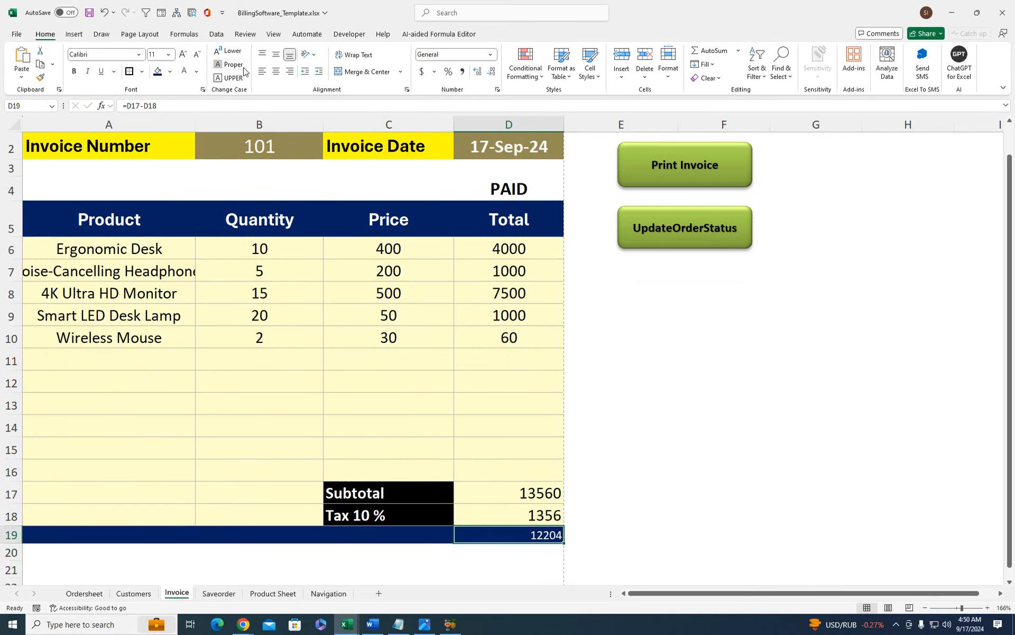
pyautogui.click(282, 75)
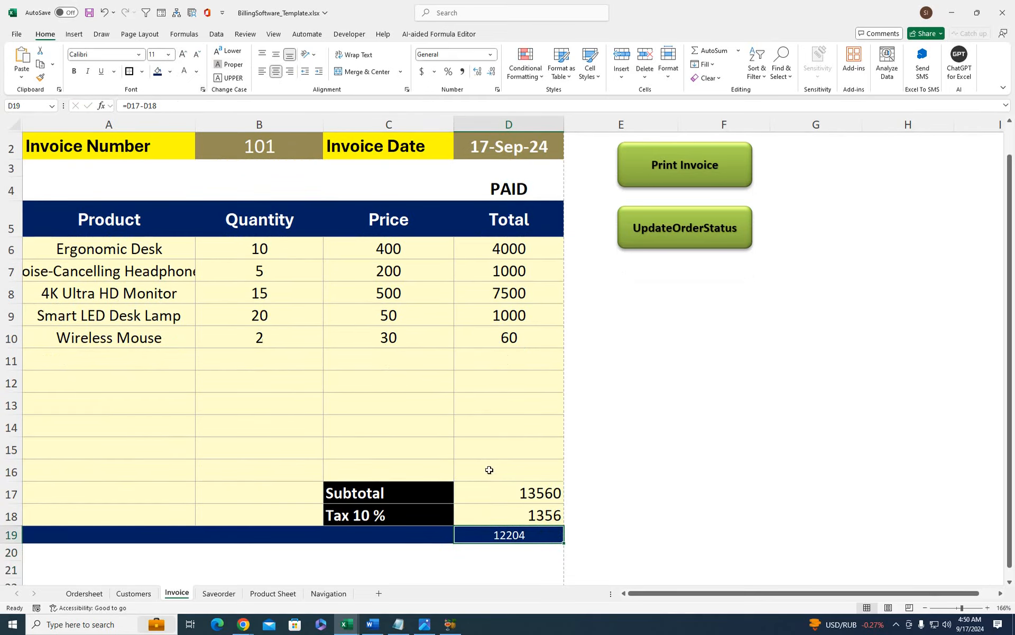
pyautogui.moveTo(489, 491); pyautogui.dragTo(490, 535)
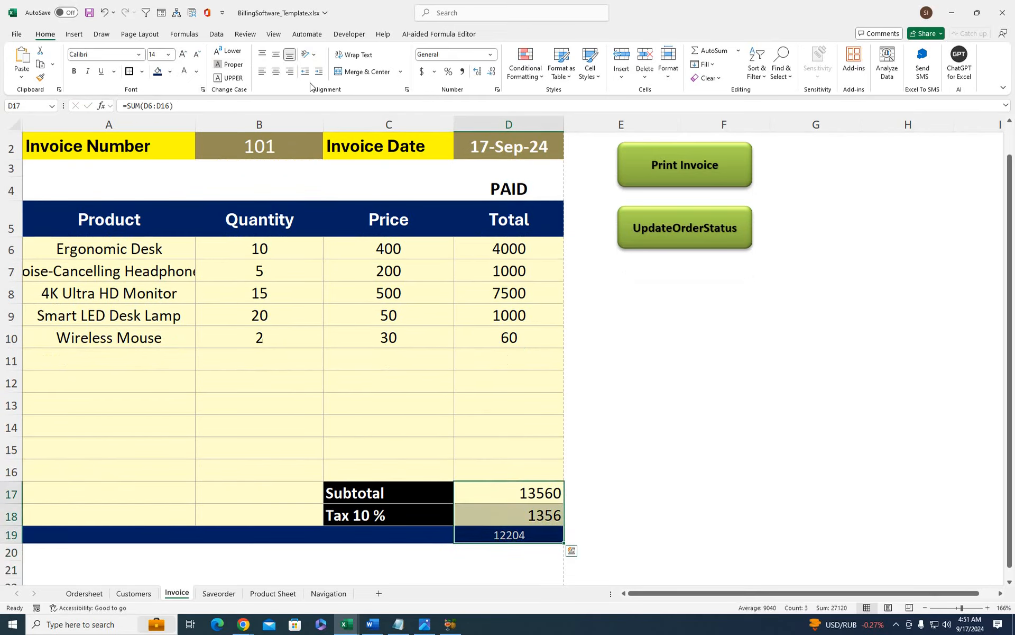
pyautogui.click(276, 71)
pyautogui.click(183, 54)
pyautogui.click(183, 54)
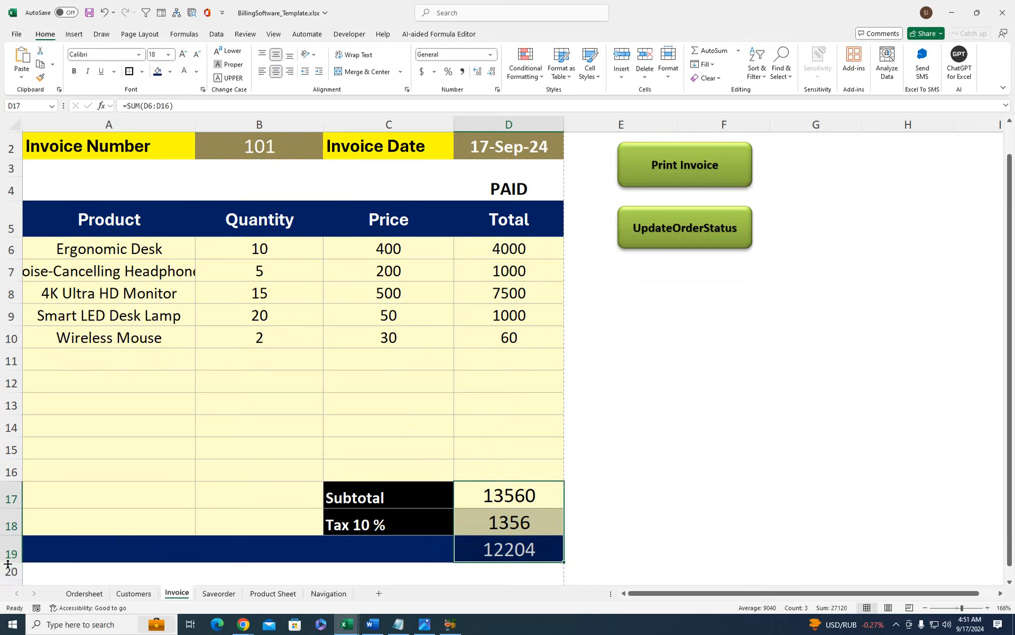
pyautogui.moveTo(3, 562); pyautogui.dragTo(5, 573)
# - Enter the label "Total Quantity" in cell A18 of the invoice
pyautogui.moveTo(421, 430); pyautogui.dragTo(388, 201)
pyautogui.click(131, 538)
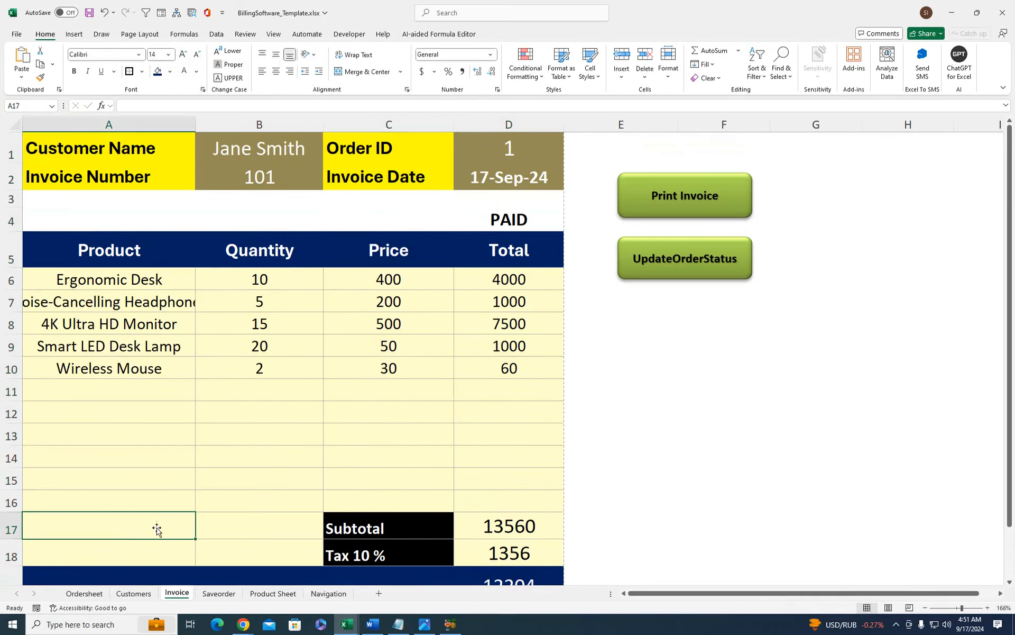
pyautogui.click(174, 548)
pyautogui.write('T')
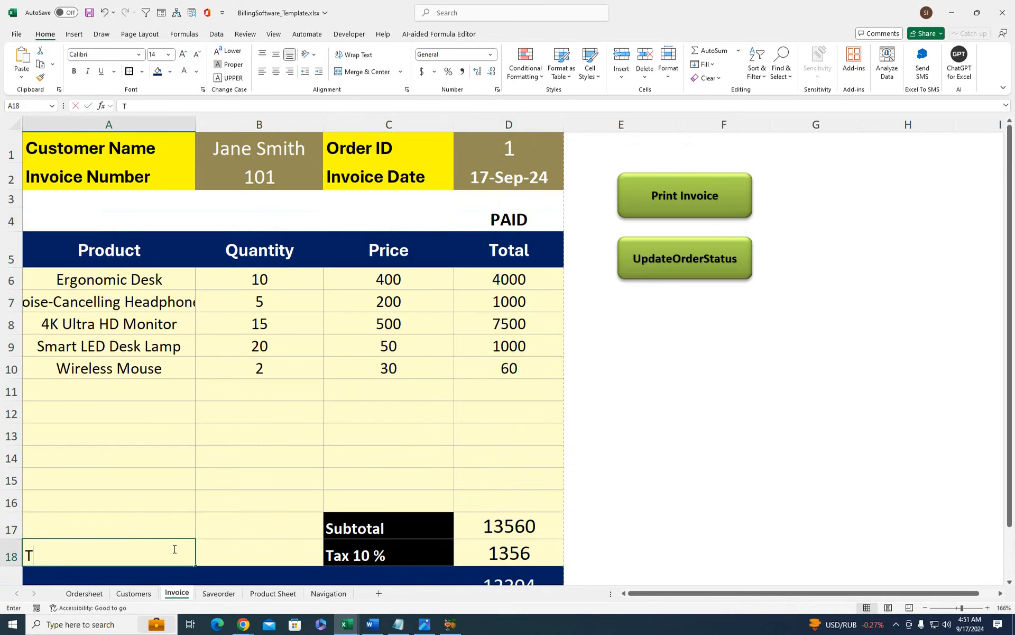
pyautogui.press('BackSpace')
pyautogui.press('BackSpace')
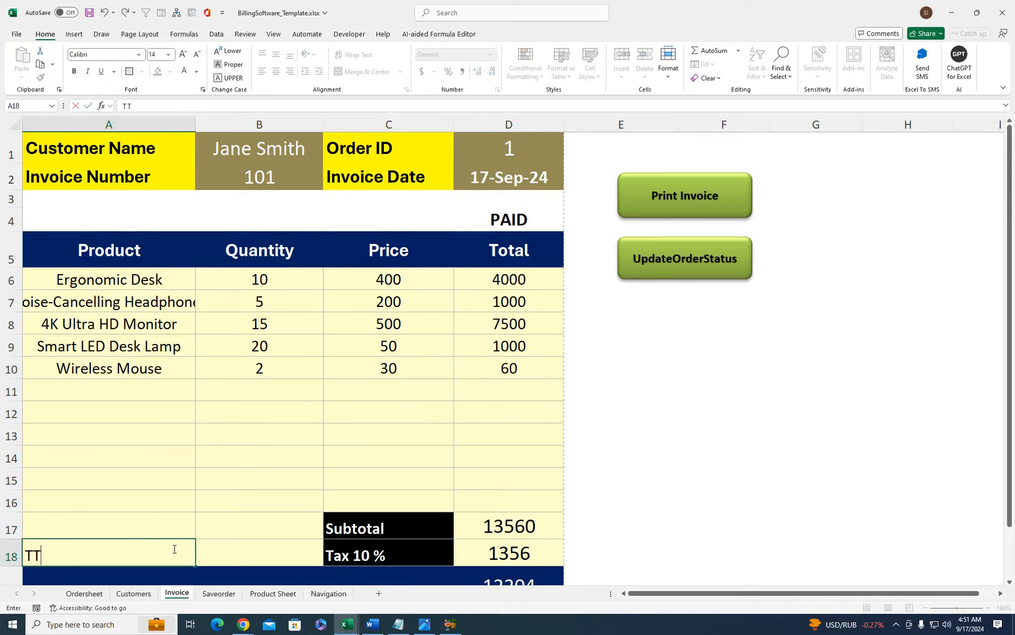
pyautogui.write('otal ')
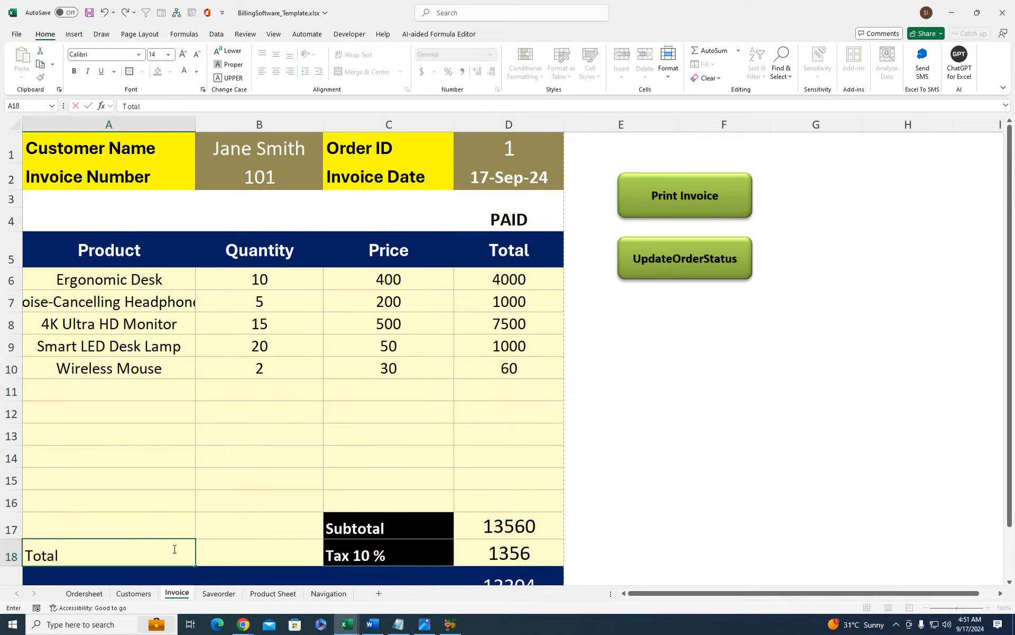
pyautogui.write('Quantity')
pyautogui.press('Tab')
# - Format the Total Quantity label in A18 with a black fill, uppercase letters and bold text
pyautogui.click(177, 548)
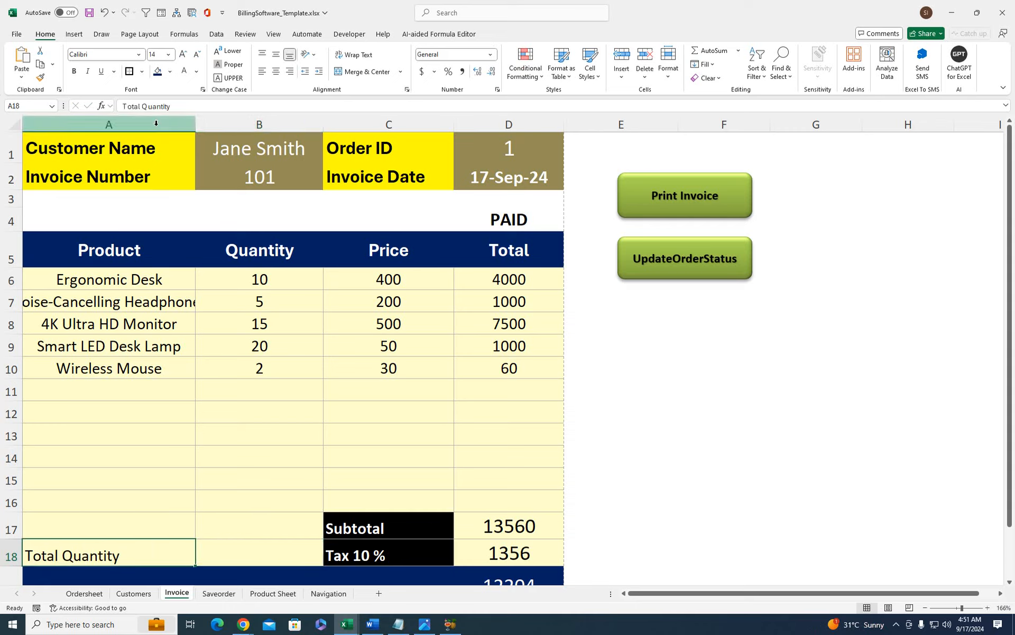
pyautogui.click(160, 72)
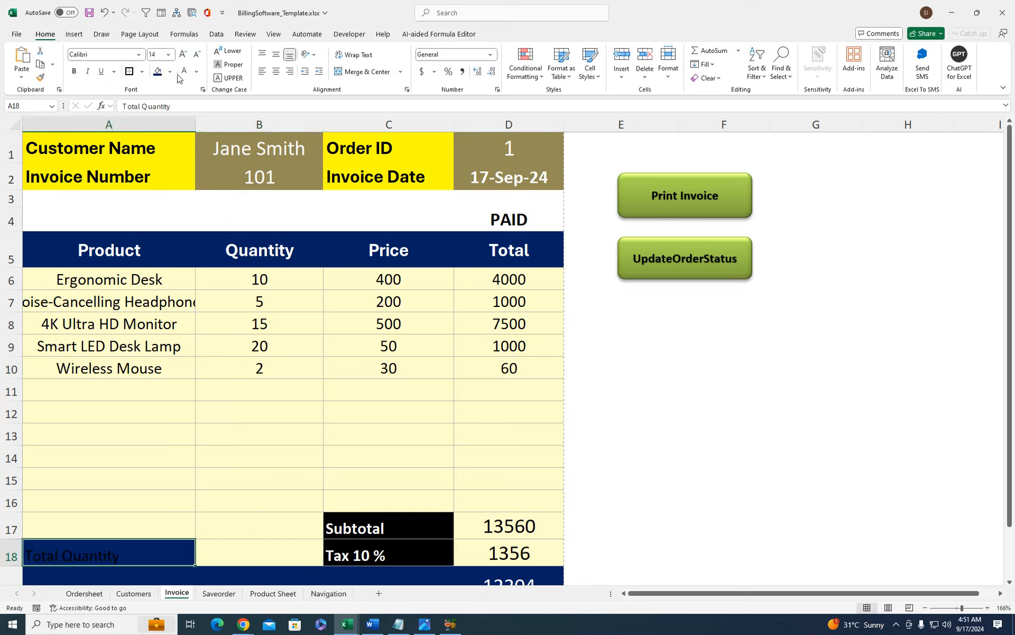
pyautogui.click(170, 72)
pyautogui.click(173, 125)
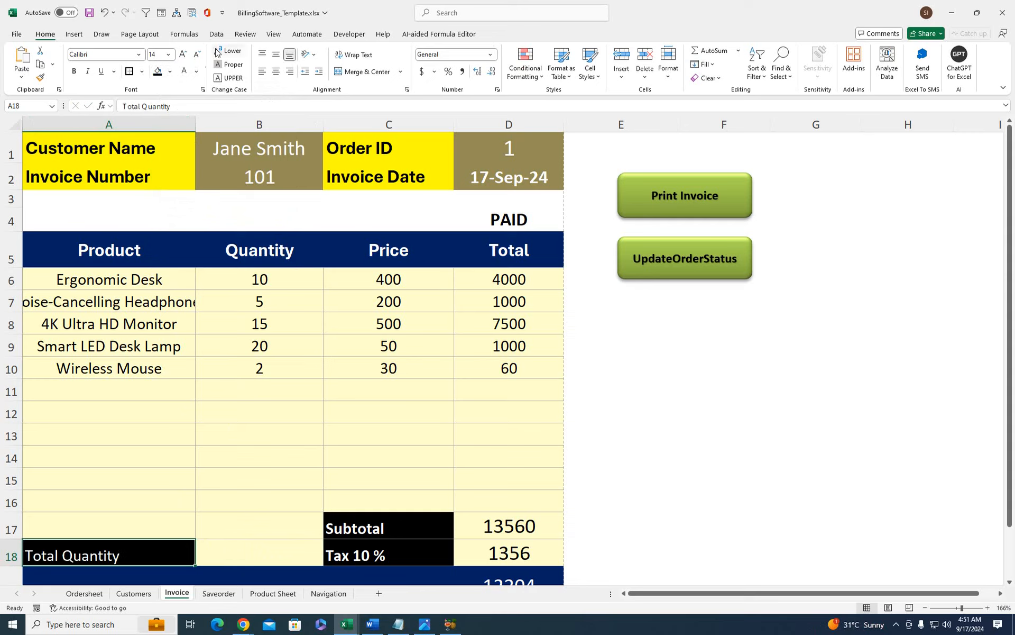
pyautogui.click(241, 78)
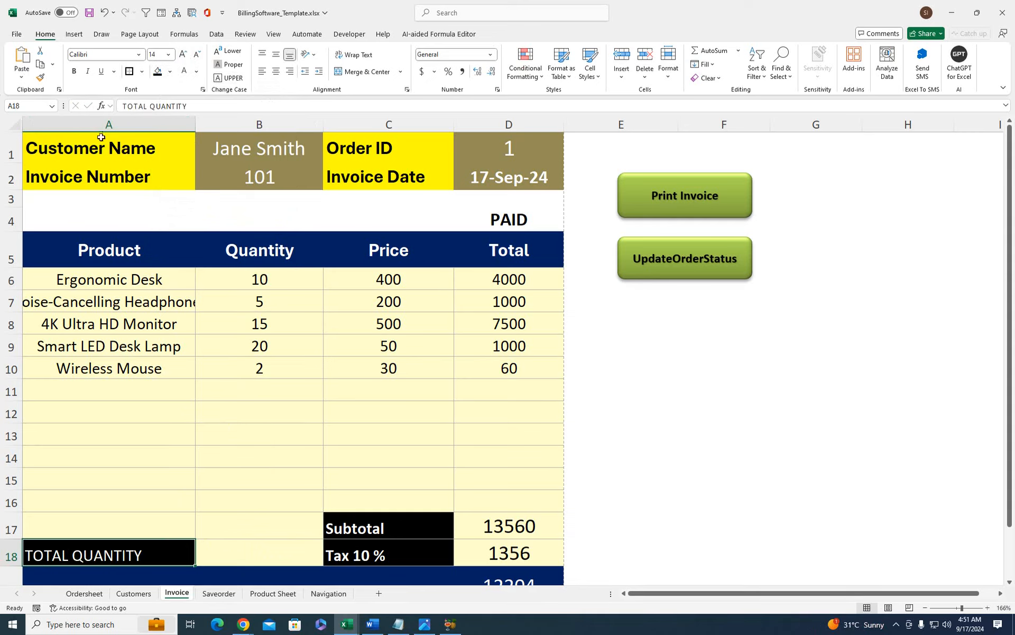
pyautogui.click(75, 75)
# - Total the product quantities in B18 with the formula =SUM(B6:B10)
pyautogui.click(267, 550)
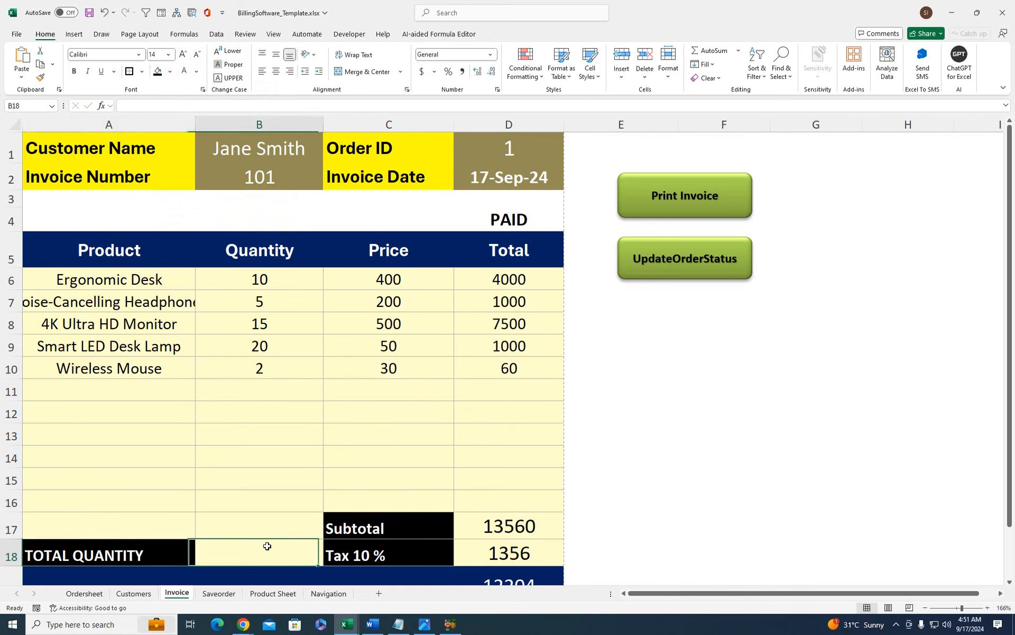
pyautogui.write('=SUM(')
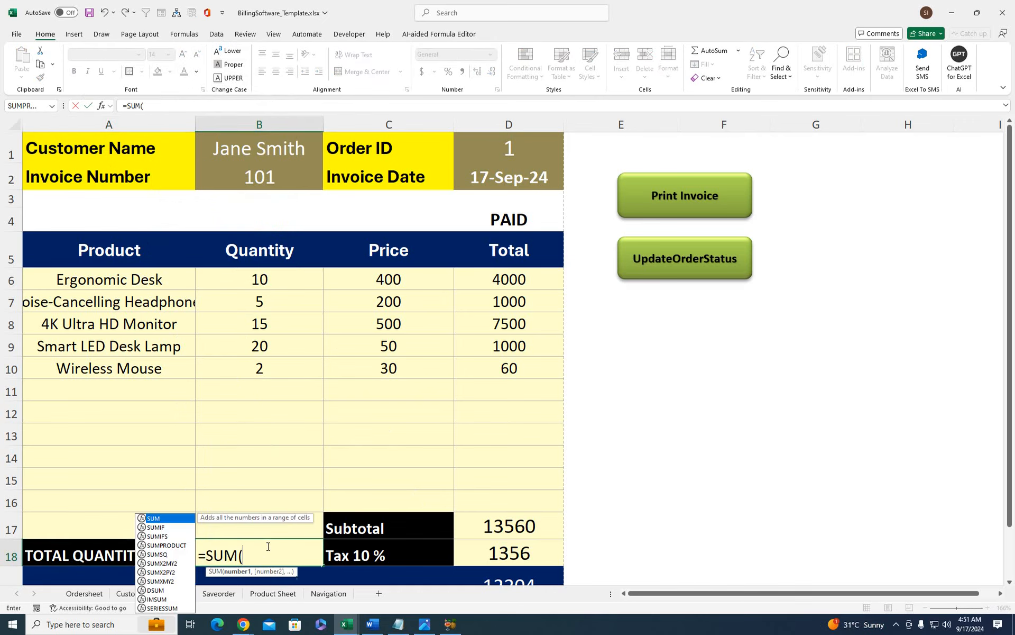
pyautogui.moveTo(226, 272); pyautogui.dragTo(231, 369)
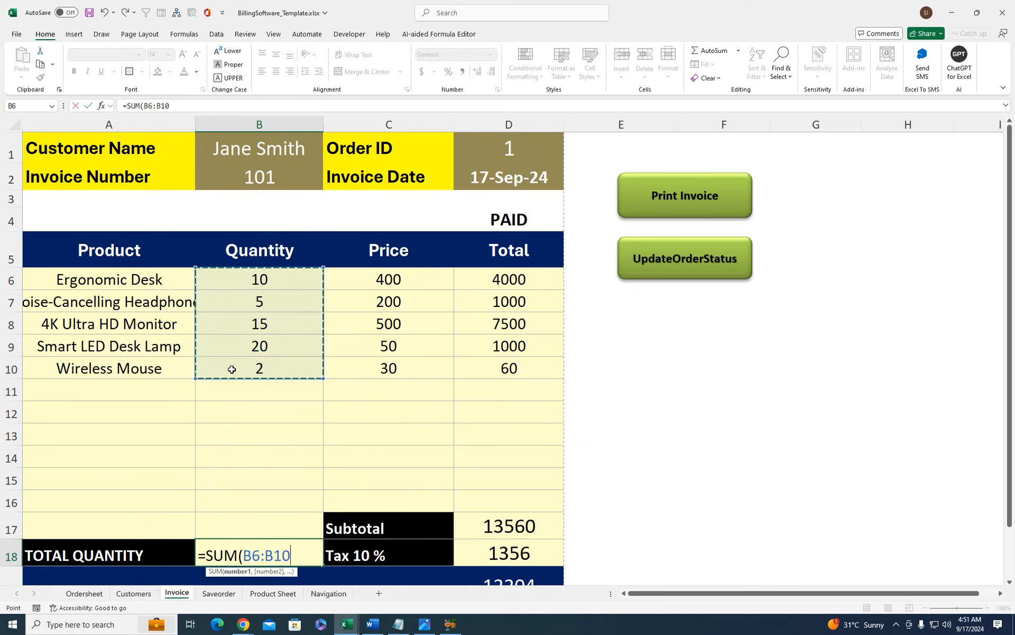
pyautogui.write(')')
pyautogui.press('Return')
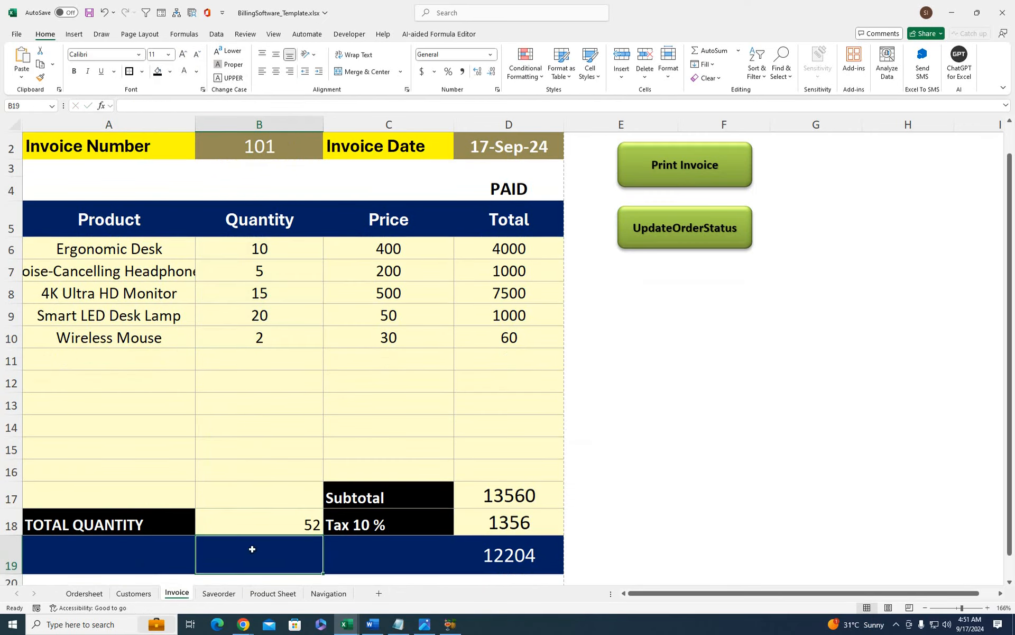
# - Centre the total quantity in B18 and enlarge its font to size 18
pyautogui.click(259, 529)
pyautogui.click(276, 71)
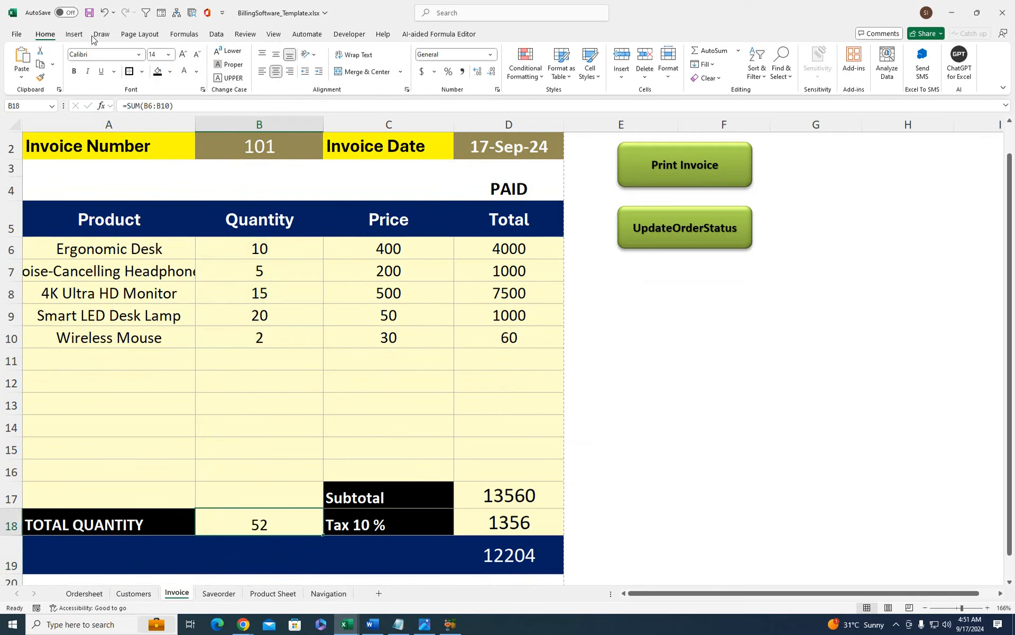
pyautogui.click(185, 56)
pyautogui.click(185, 56)
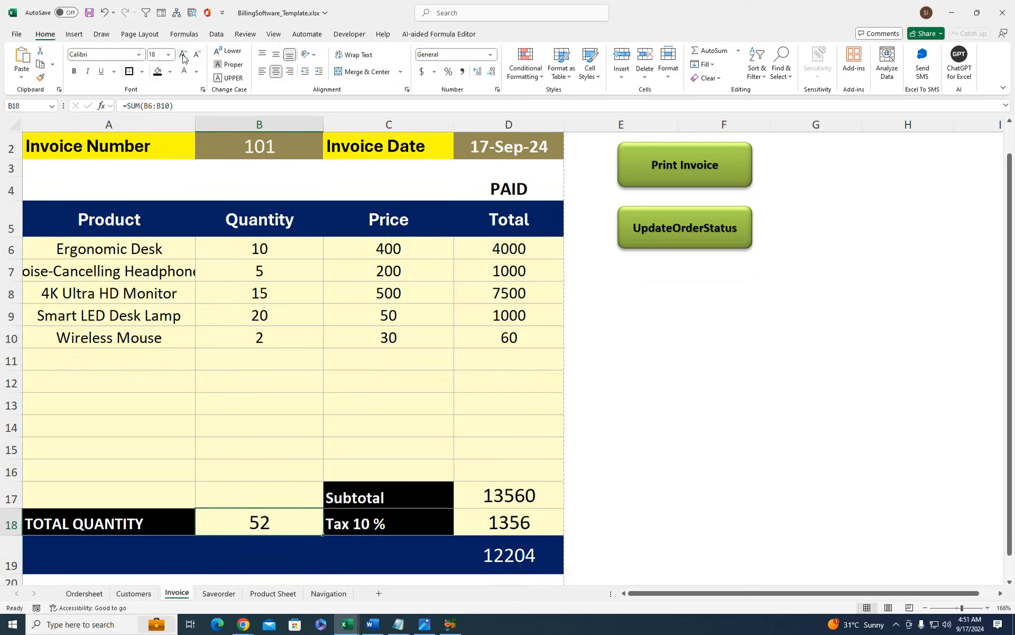
# - Convert the Subtotal label in C17 to uppercase
pyautogui.click(418, 482)
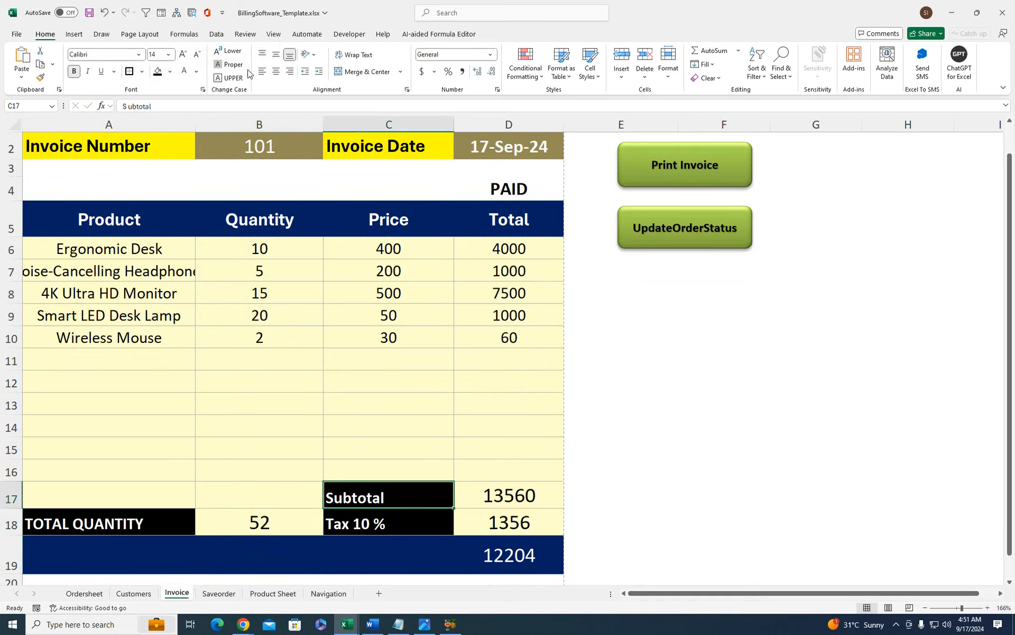
pyautogui.click(232, 78)
pyautogui.click(392, 520)
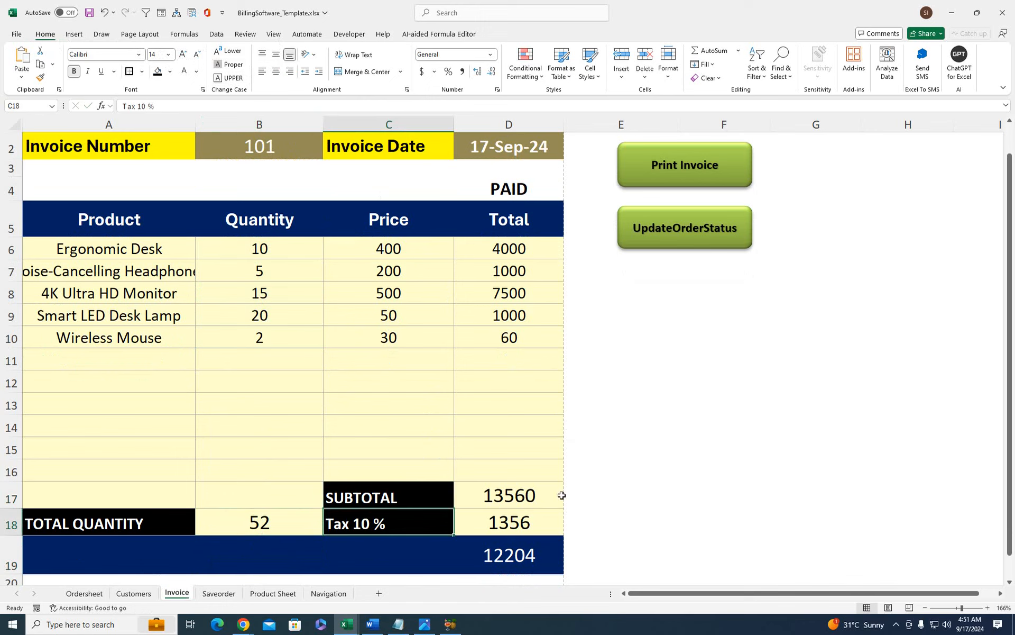
# - Slightly reduce the height of the empty row 3 above the invoice table
pyautogui.click(559, 492)
pyautogui.moveTo(608, 407); pyautogui.dragTo(512, 186)
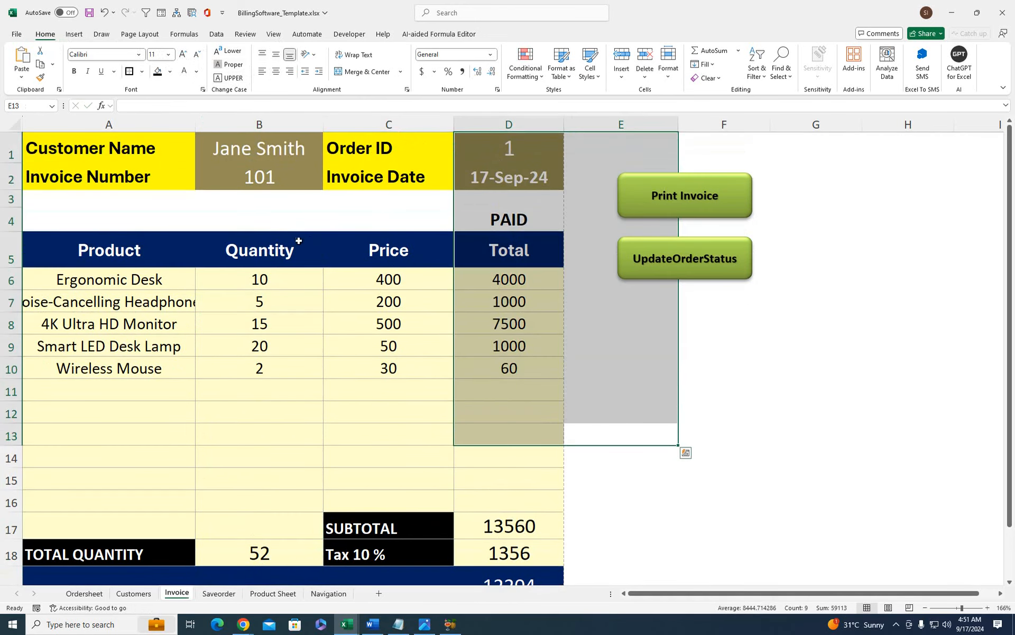
pyautogui.moveTo(16, 209); pyautogui.dragTo(18, 202)
pyautogui.click(246, 405)
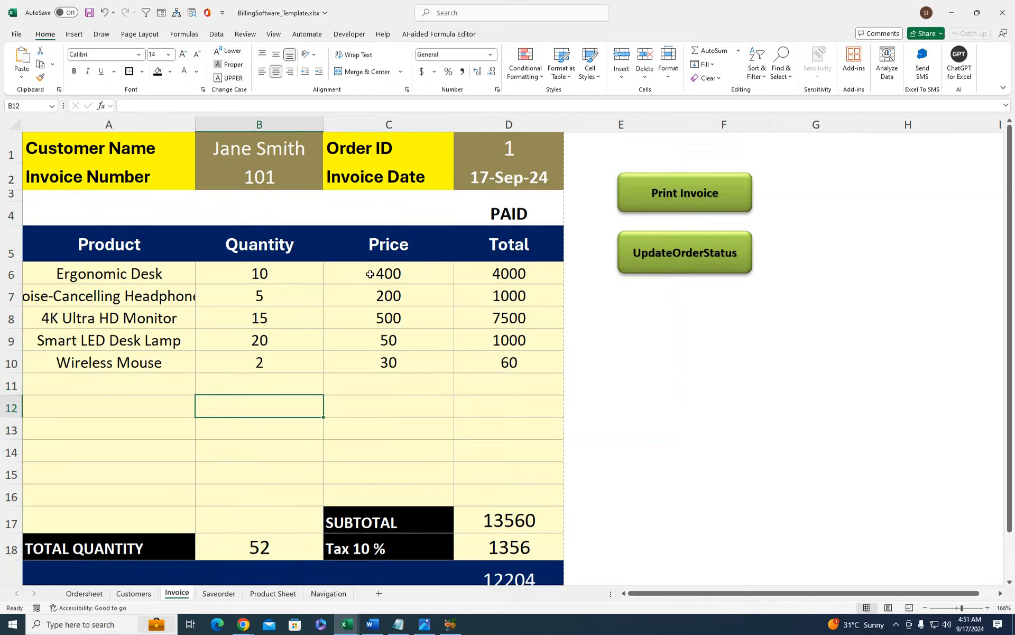
# - Check the Order ID cell on the invoice and view the matching records on the Saveorder sheet
pyautogui.click(512, 149)
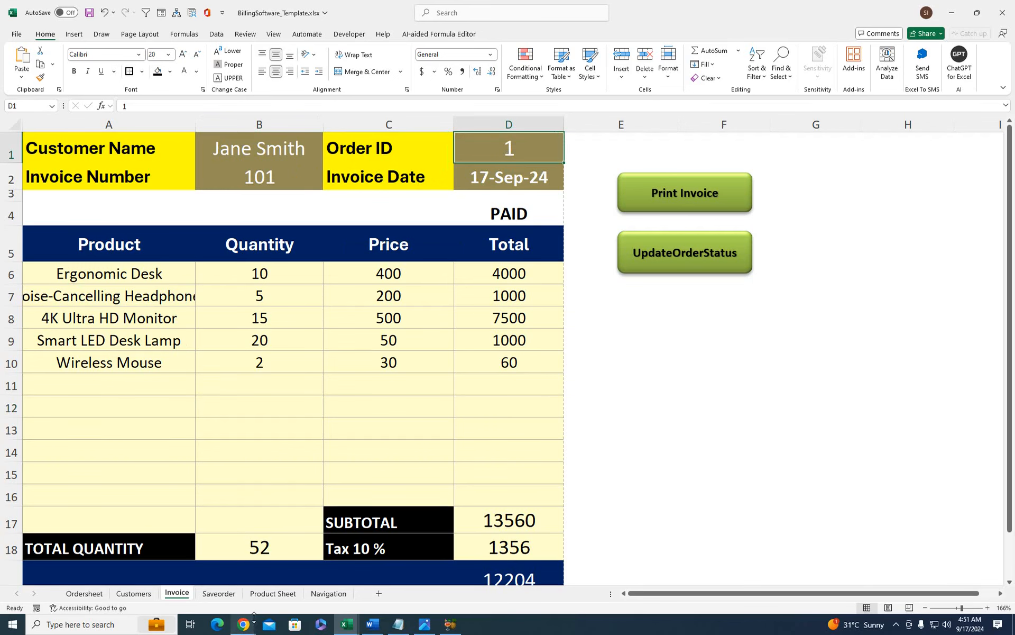
pyautogui.click(219, 593)
pyautogui.click(262, 236)
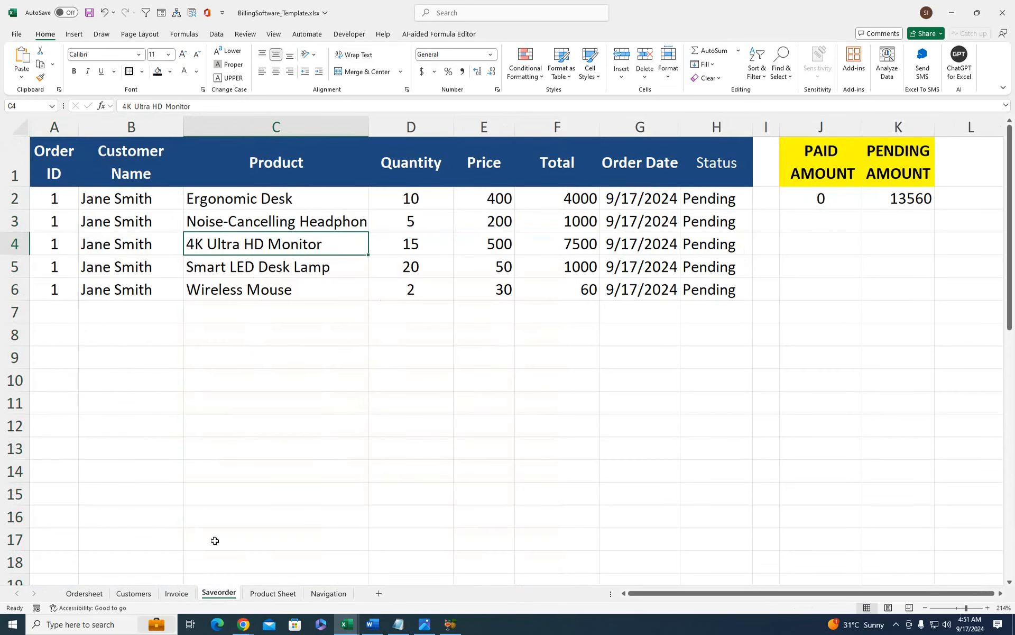
# - Inspect the customer name lookup formula in B1 of the Invoice sheet and compare it with its source on the Saveorder sheet
pyautogui.click(176, 593)
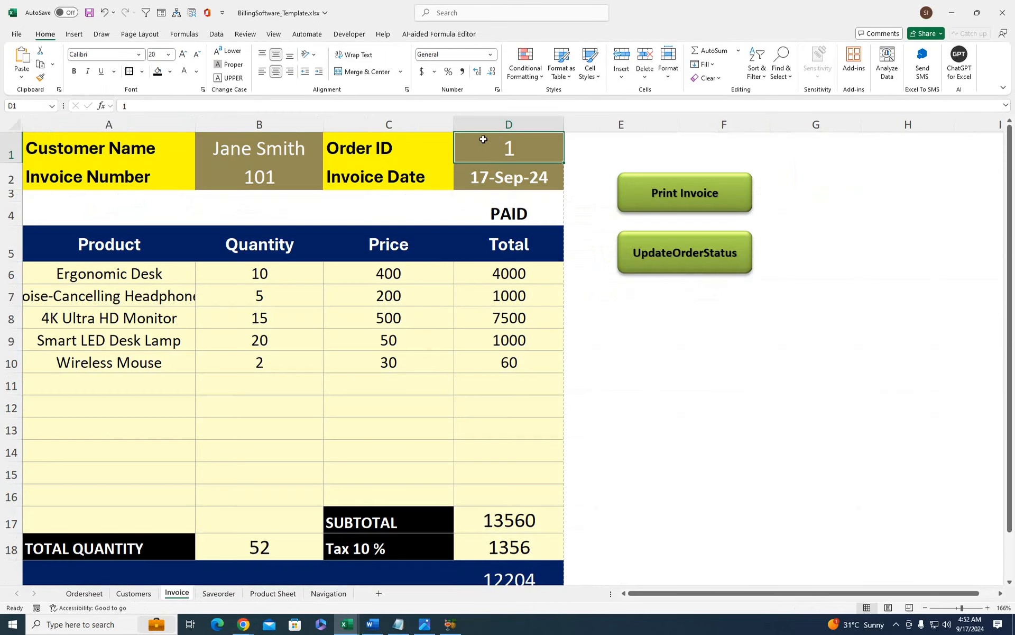
pyautogui.click(306, 139)
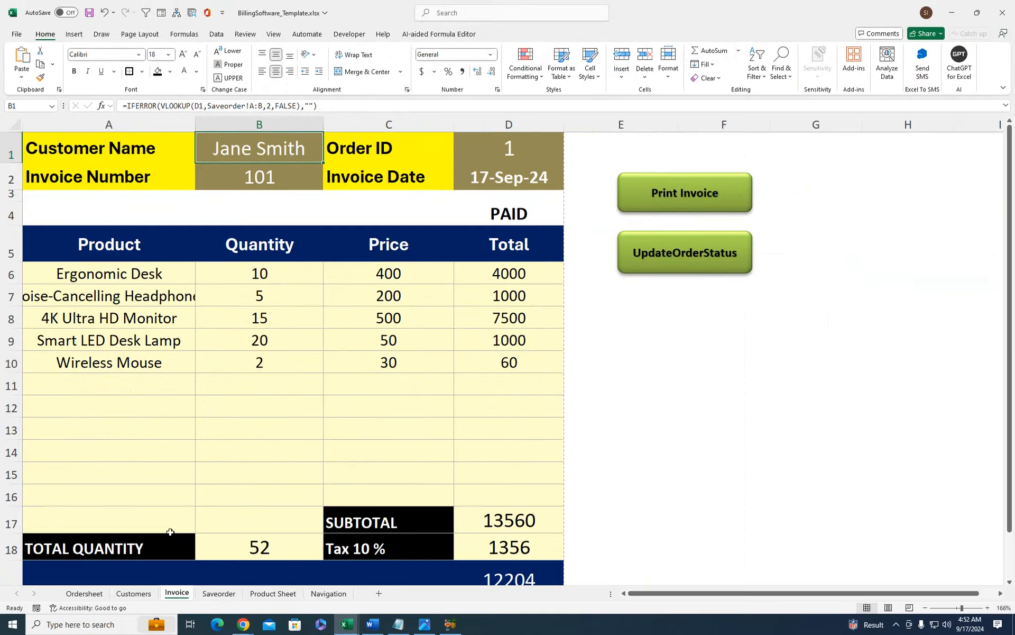
pyautogui.click(218, 594)
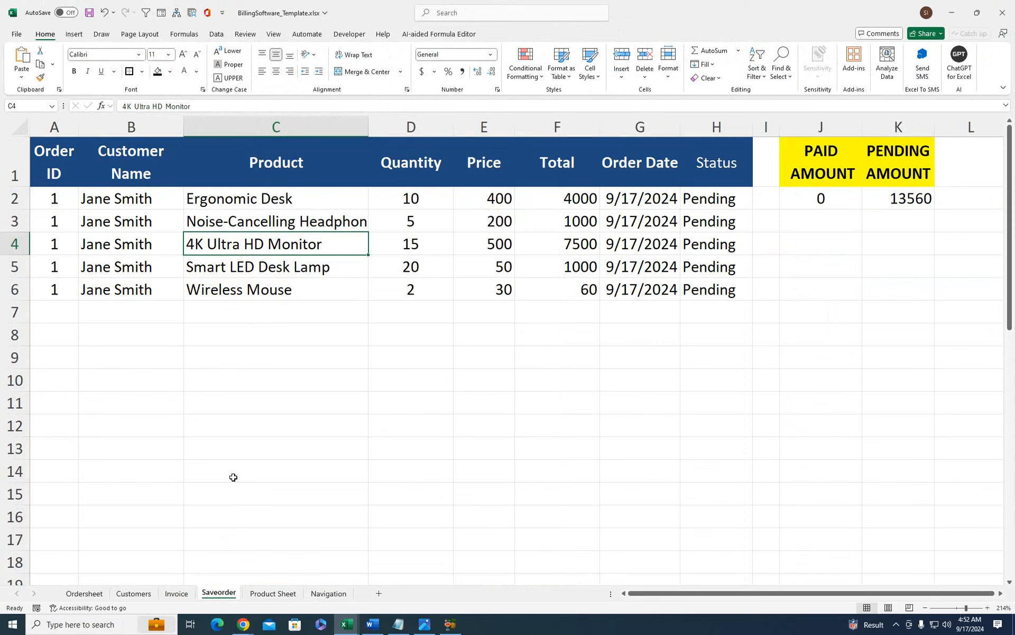
pyautogui.click(176, 593)
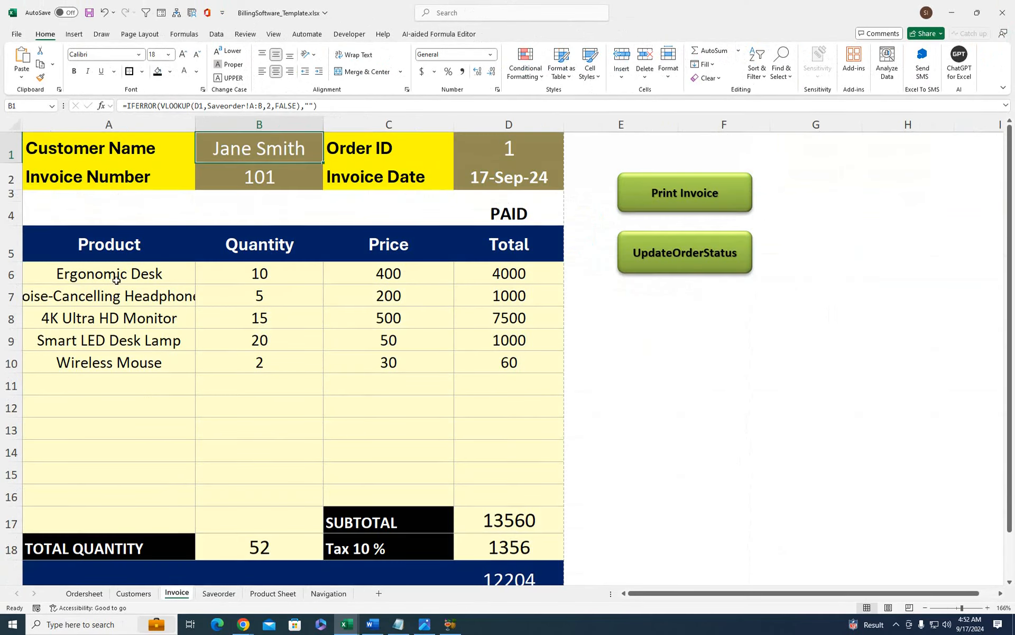
# - Examine the FILTER formula in A6 of the Invoice sheet and the Saveorder data that feeds the product list
pyautogui.click(117, 280)
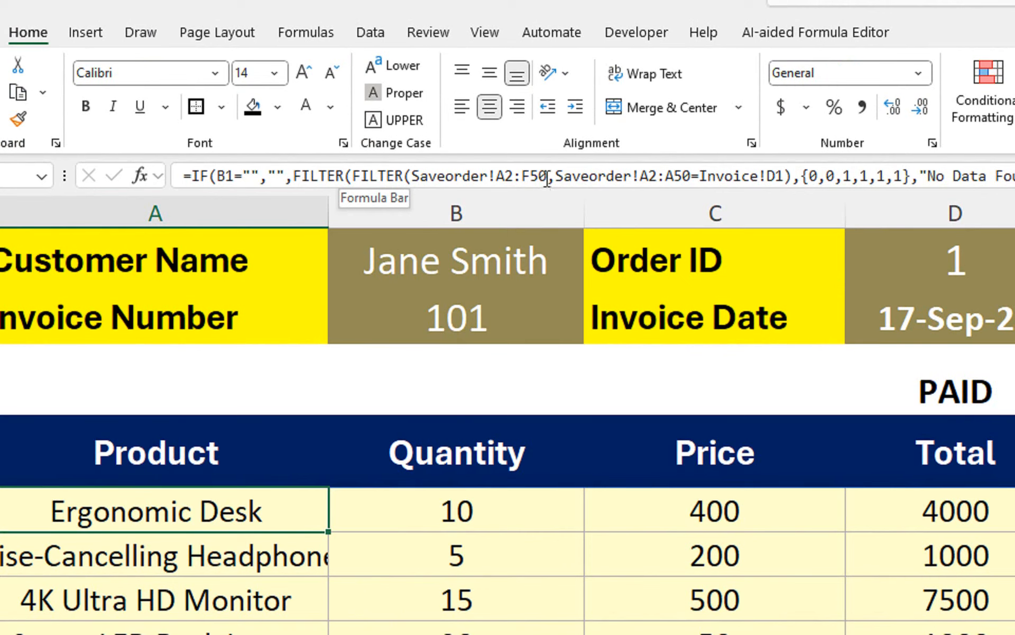
pyautogui.press('Down')
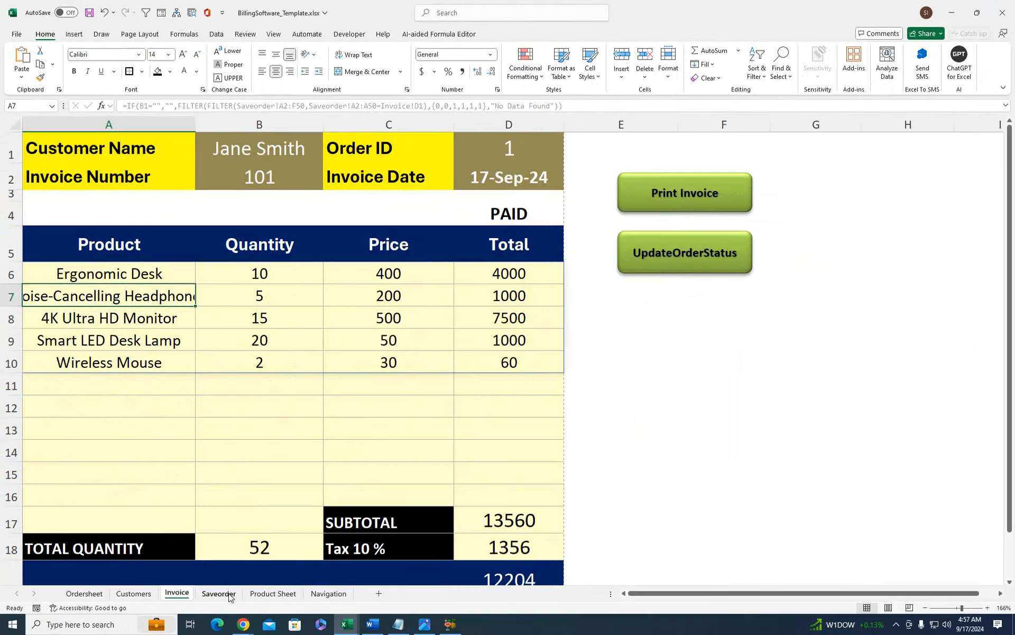
pyautogui.click(219, 593)
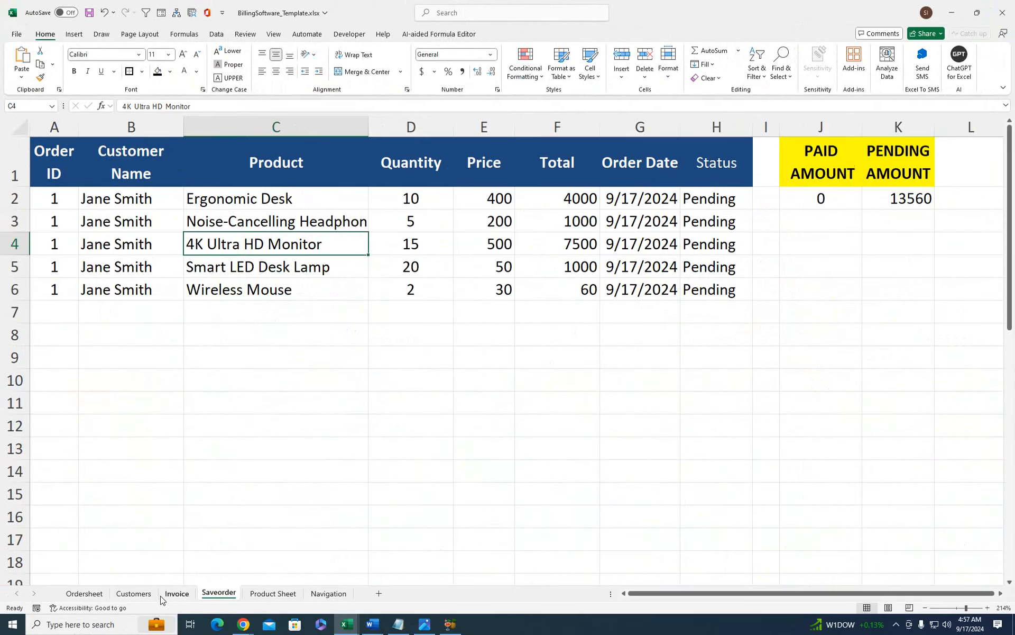
pyautogui.click(177, 593)
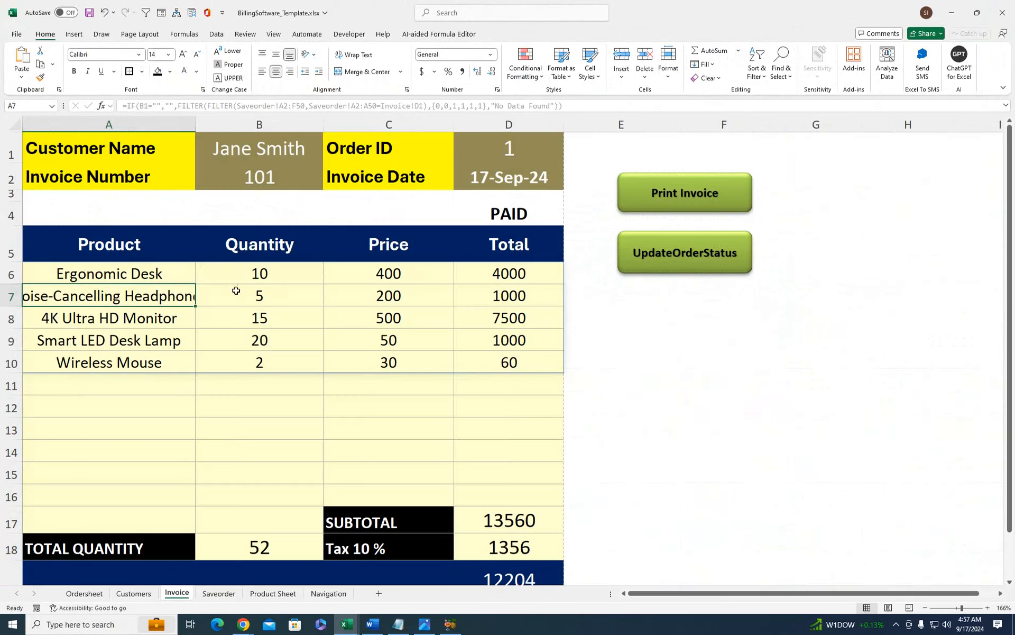
pyautogui.click(187, 263)
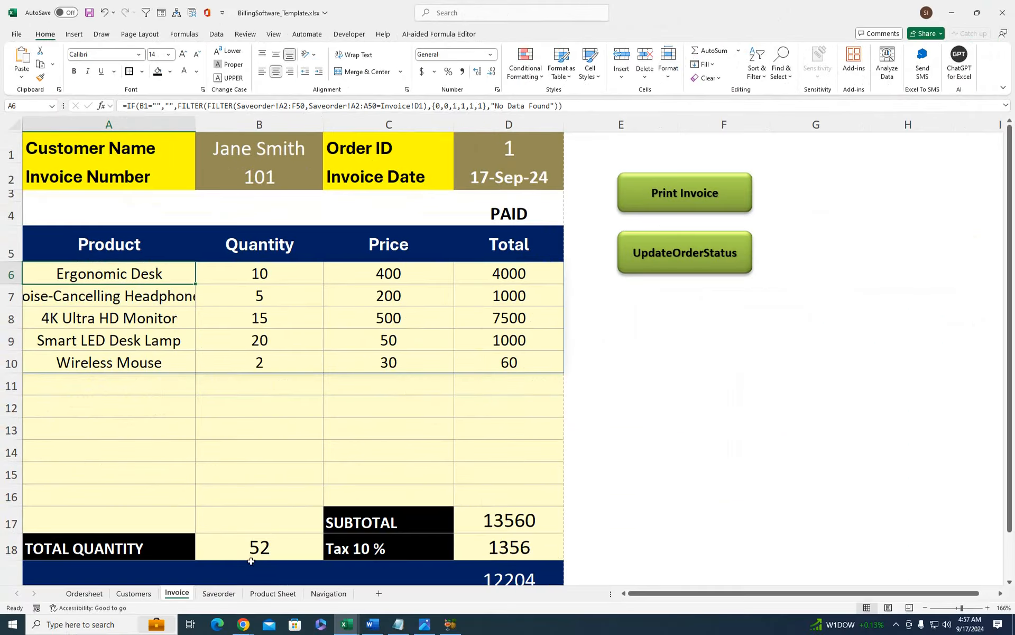
# - Examine the Order ID column on the Saveorder sheet, covering A2:A6, as the matching criterion for the invoice formula
pyautogui.click(219, 593)
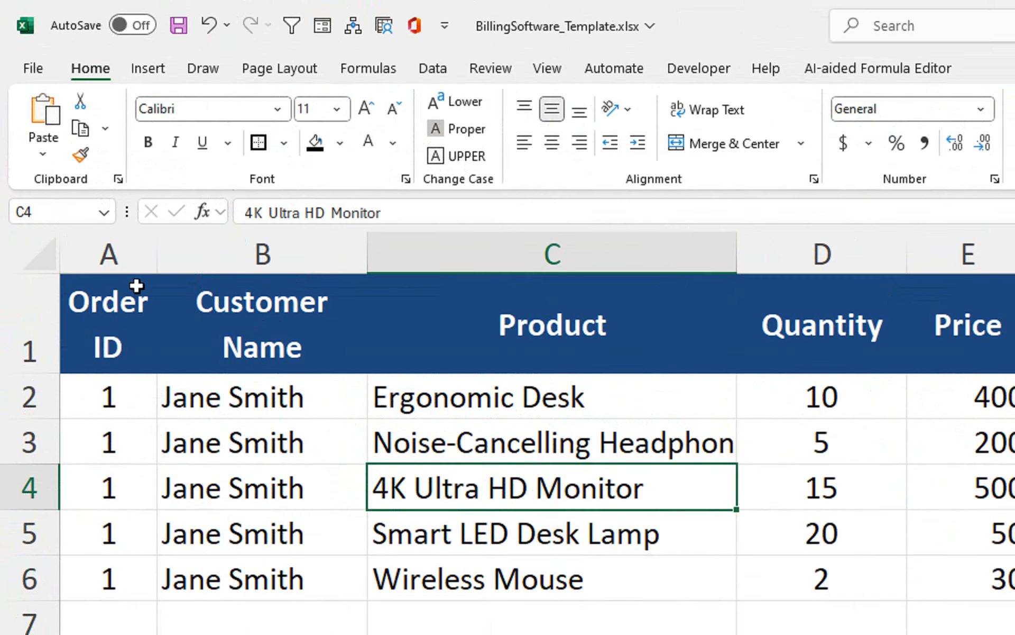
pyautogui.click(122, 251)
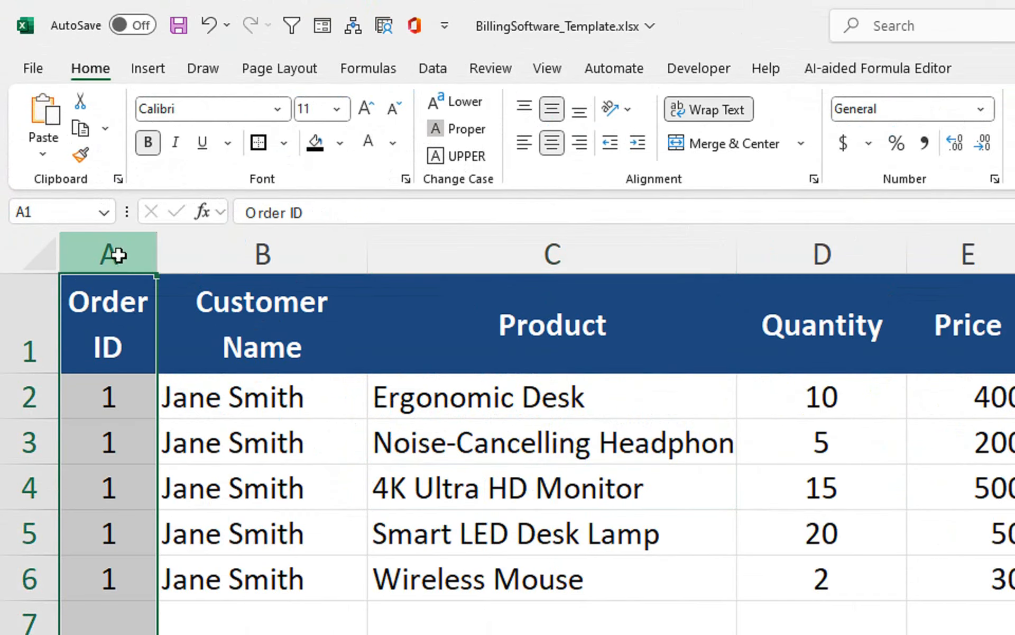
pyautogui.click(124, 451)
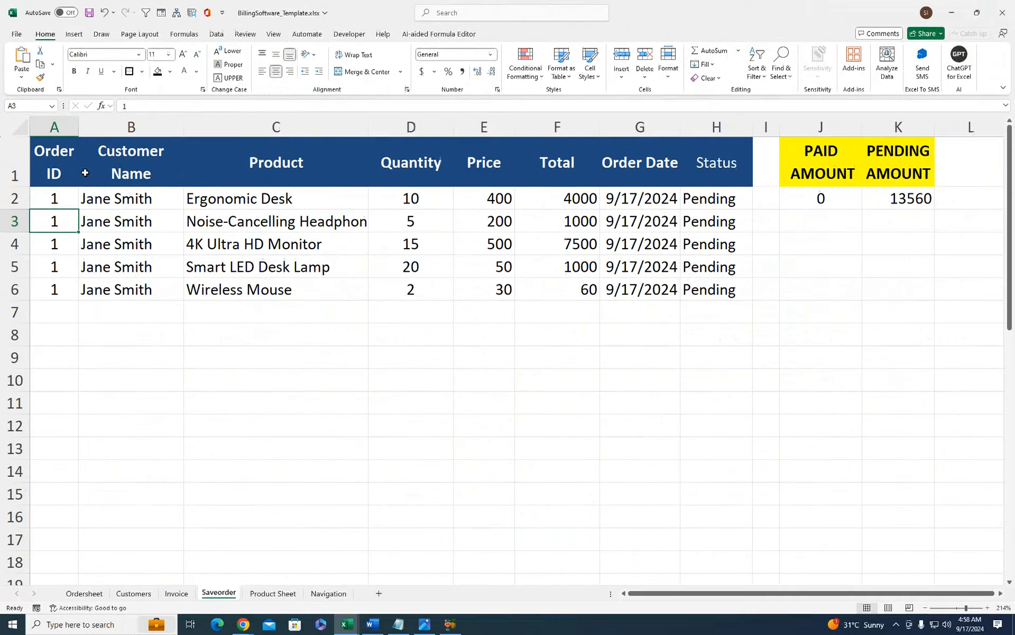
pyautogui.click(176, 593)
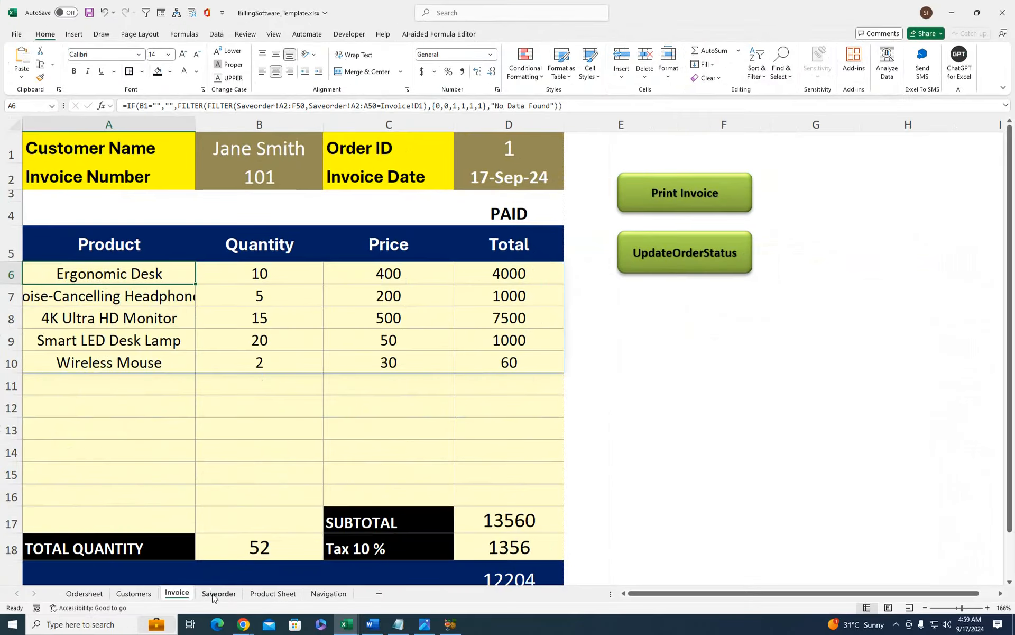
pyautogui.click(213, 594)
pyautogui.moveTo(55, 197); pyautogui.dragTo(55, 288)
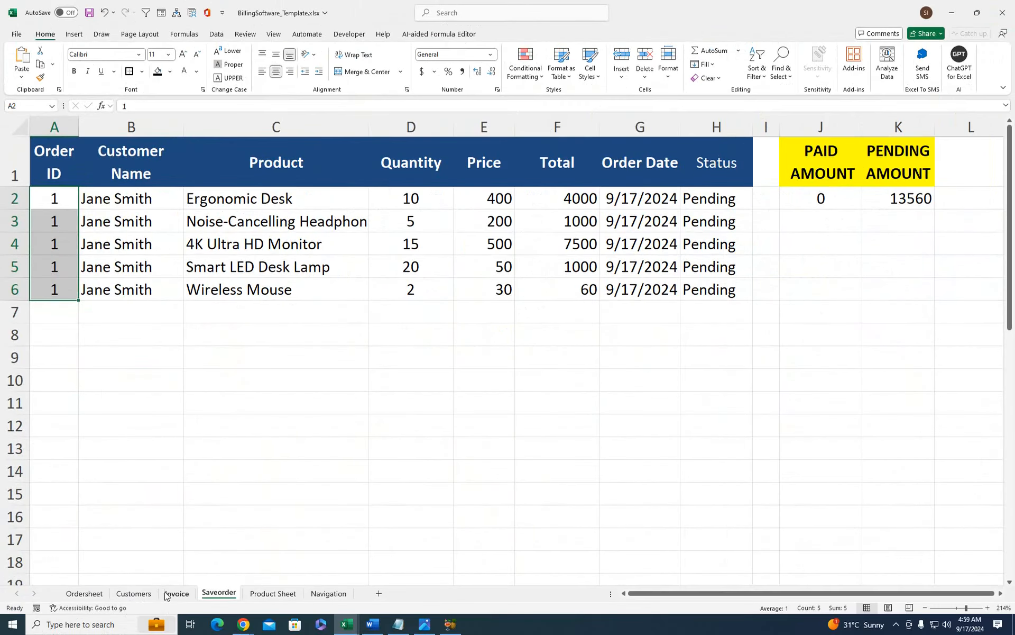
# - Compare the invoice lines with the Saveorder records and check the total quantity formula in B18
pyautogui.click(175, 593)
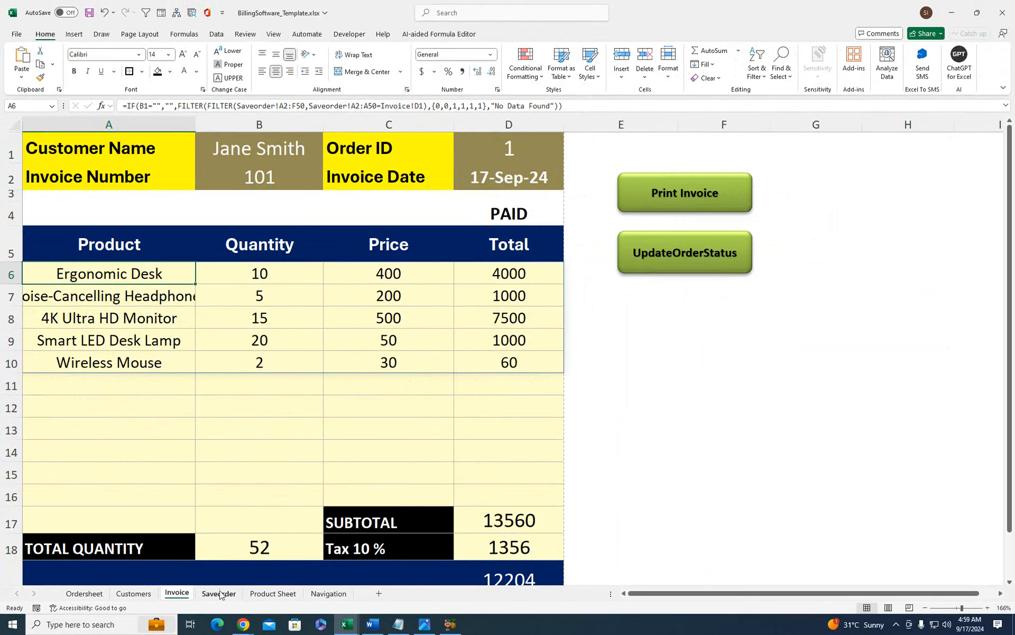
pyautogui.click(219, 592)
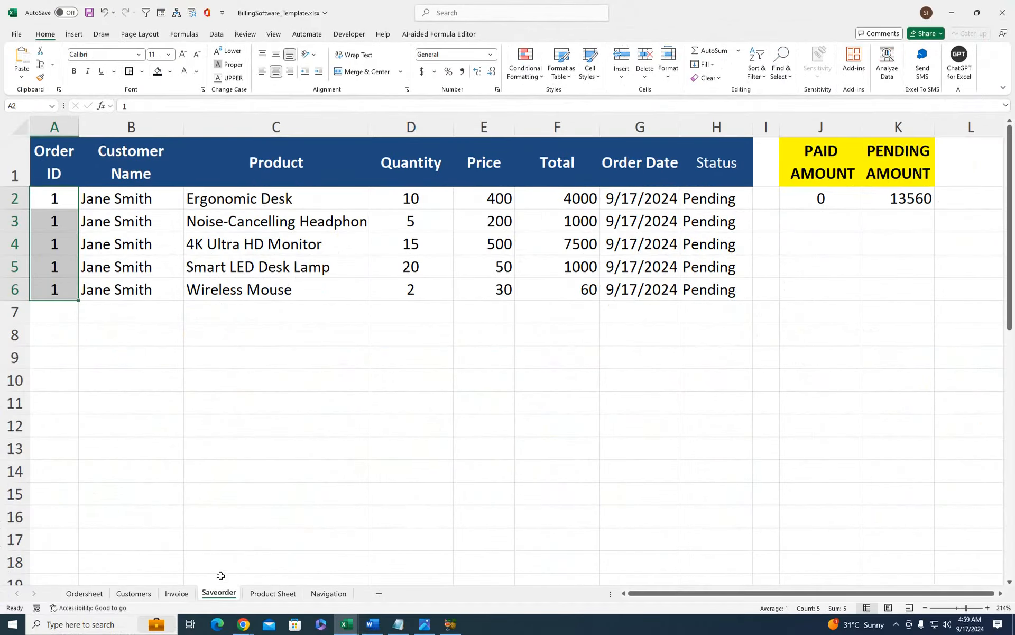
pyautogui.click(178, 593)
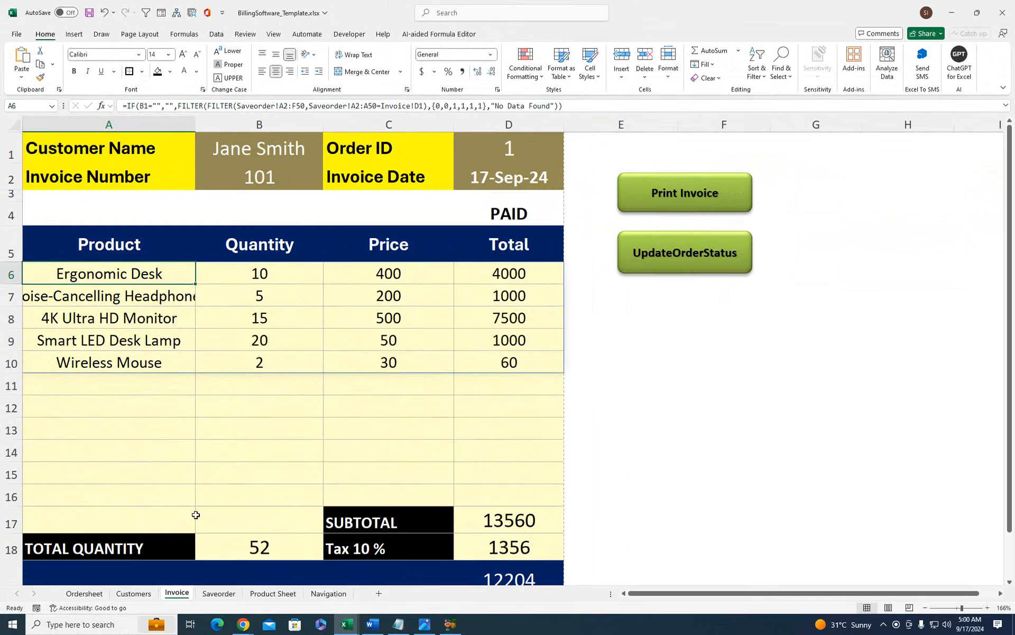
pyautogui.doubleClick(209, 547)
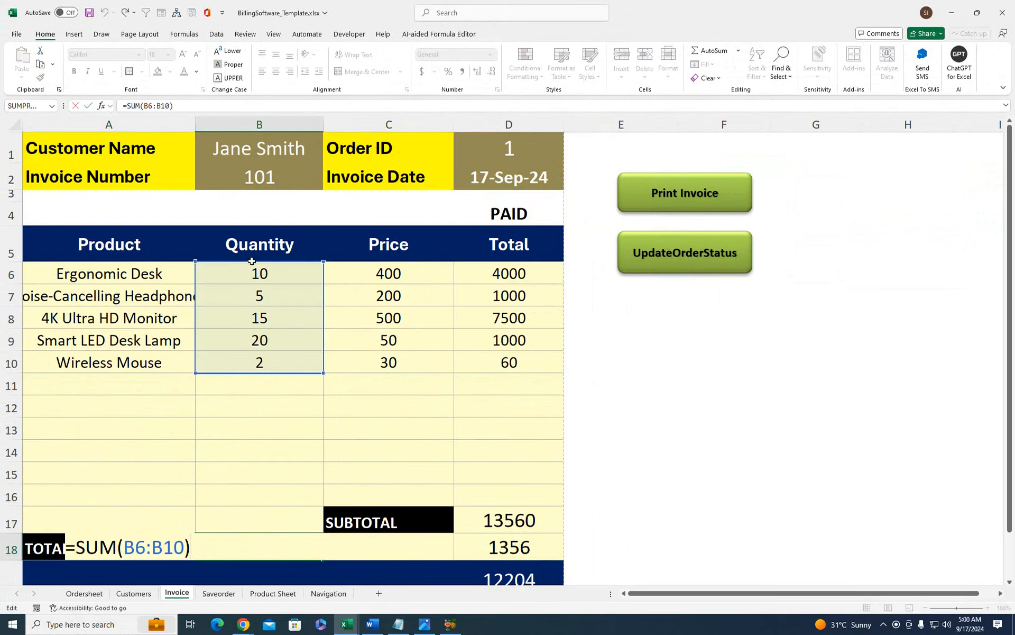
pyautogui.press('Return')
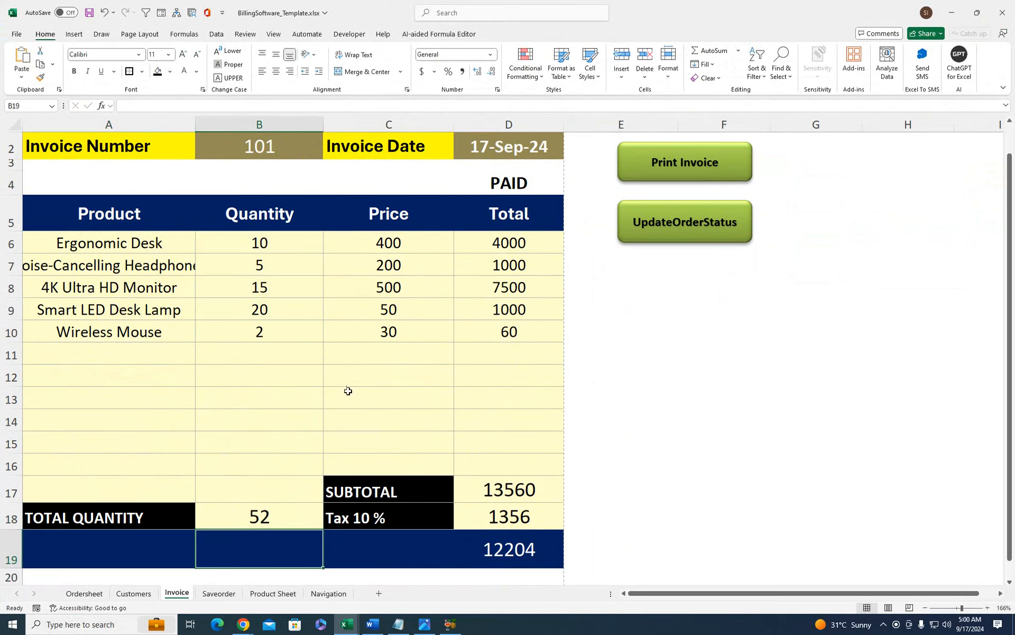
# - Enter the label Total Amount in C19, beside the final amount of the invoice
pyautogui.click(503, 545)
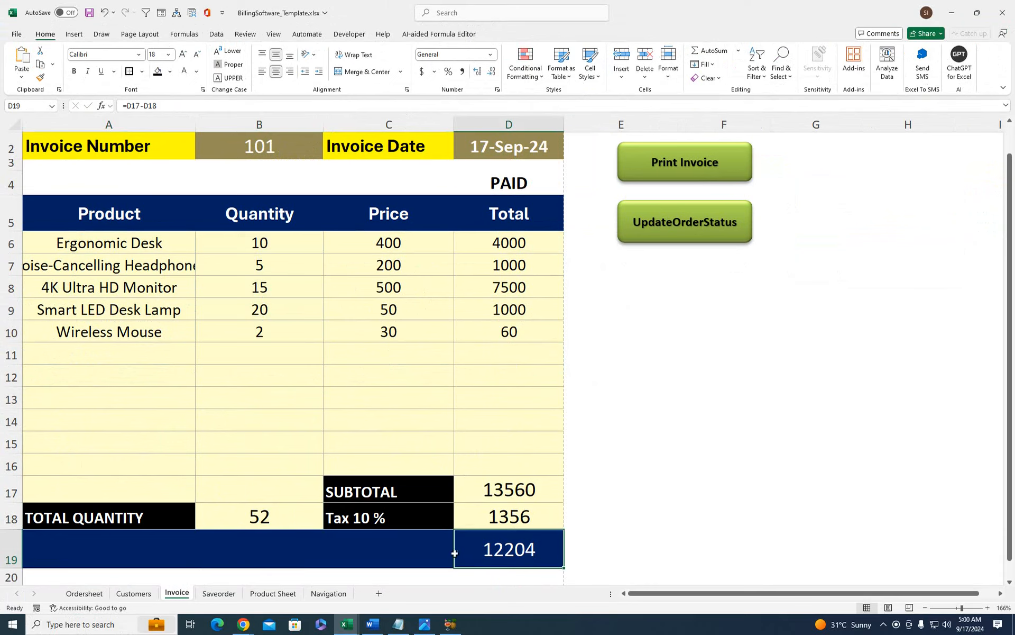
pyautogui.click(425, 556)
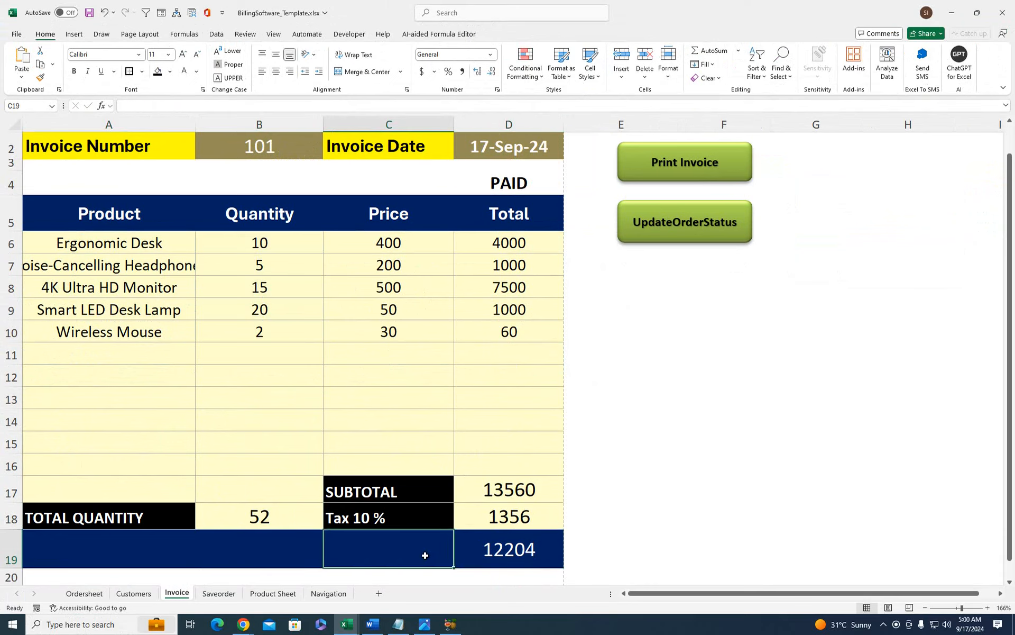
pyautogui.write('Tta')
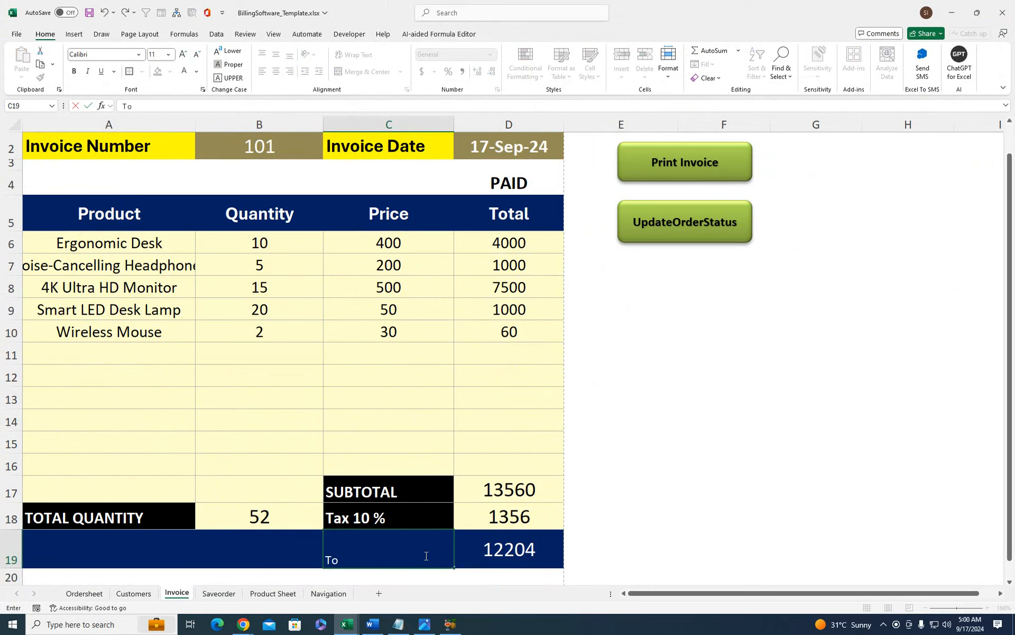
pyautogui.write('tal Amount')
pyautogui.click(643, 499)
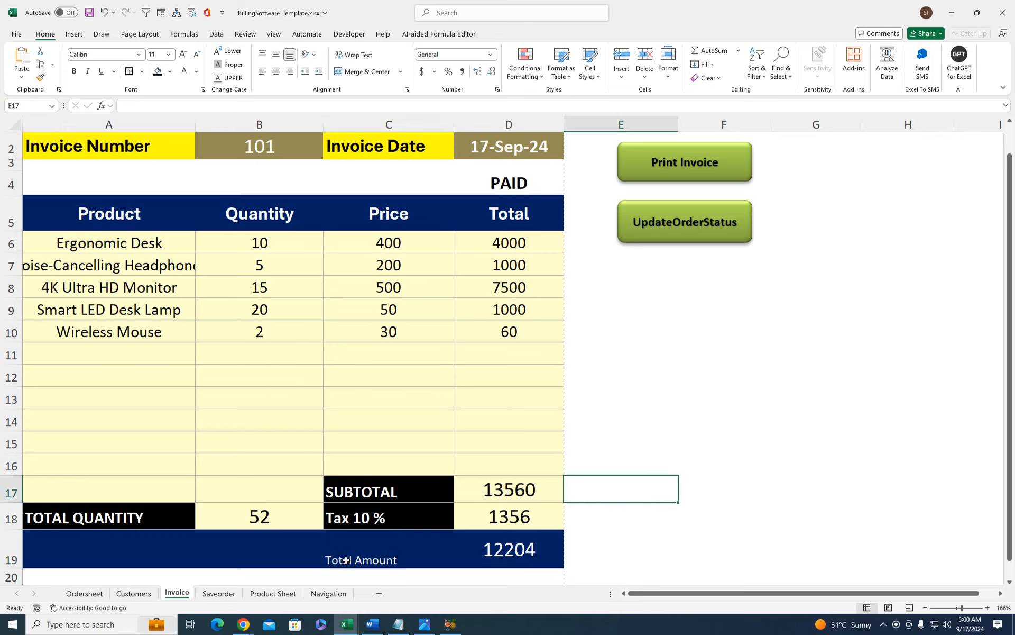
# - Vertically centre the Total Amount label in C19, enlarge its font to size 18 and make it bold
pyautogui.click(421, 553)
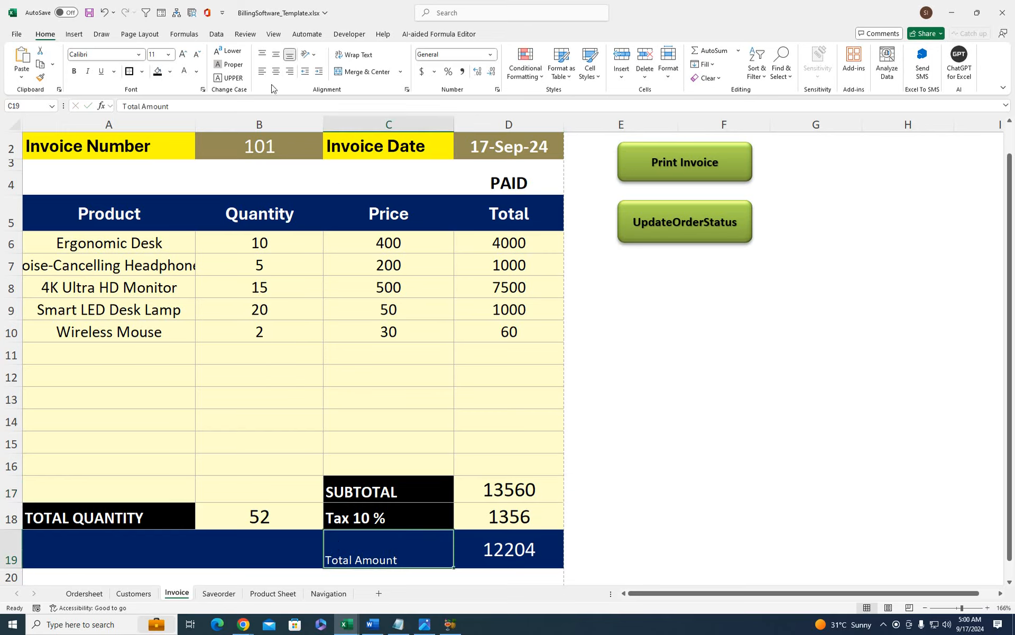
pyautogui.click(276, 55)
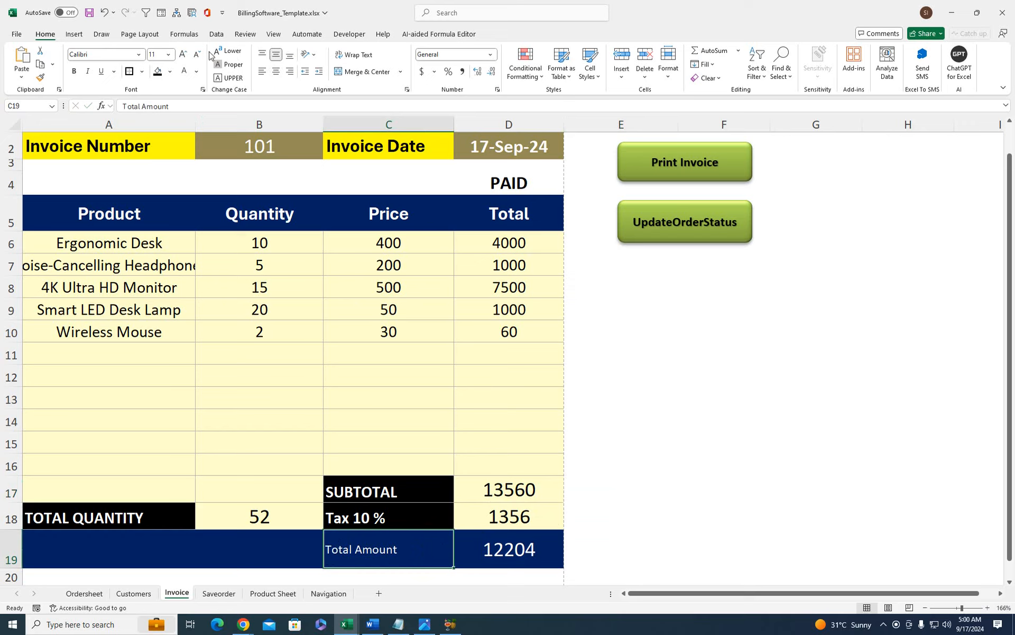
pyautogui.click(182, 54)
pyautogui.click(182, 54)
pyautogui.click(182, 55)
pyautogui.click(182, 55)
pyautogui.click(74, 71)
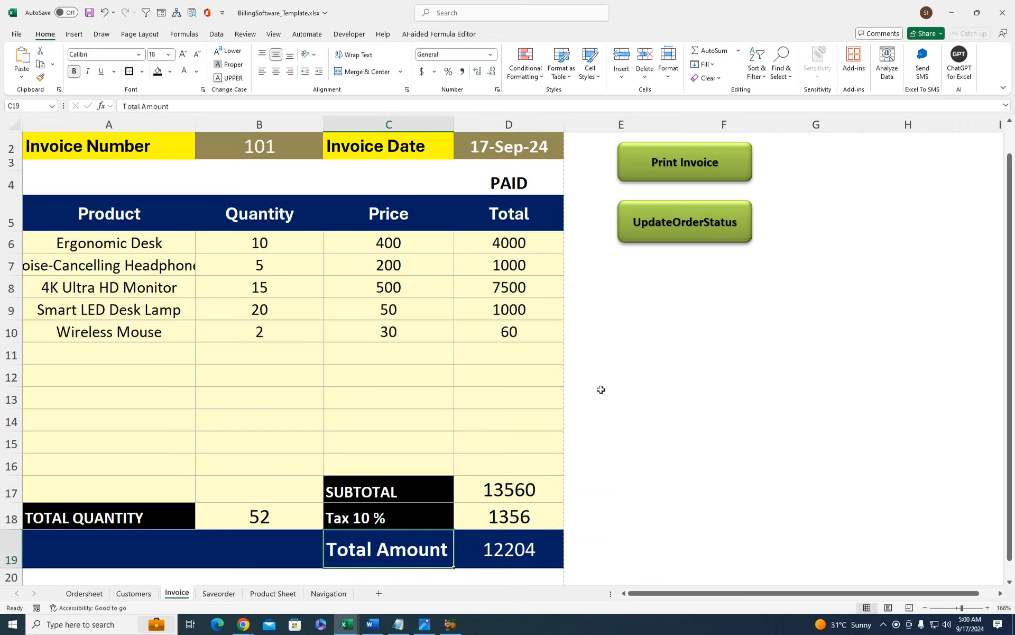
# - Review the Order ID in D1 and the final amount formula in D19 of the invoice
pyautogui.moveTo(601, 390); pyautogui.dragTo(529, 169)
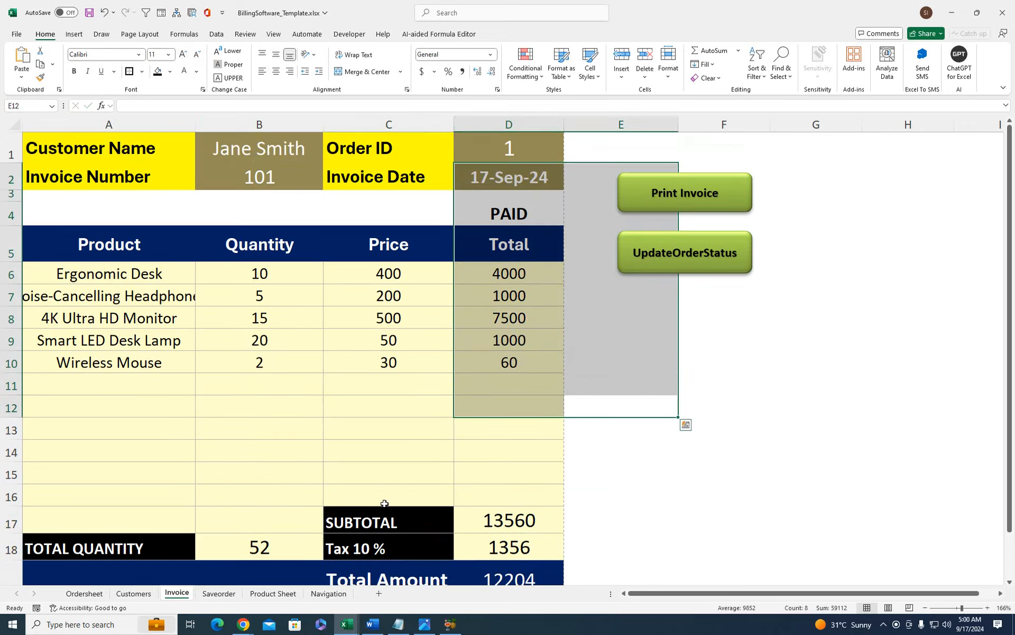
pyautogui.click(271, 574)
pyautogui.click(155, 575)
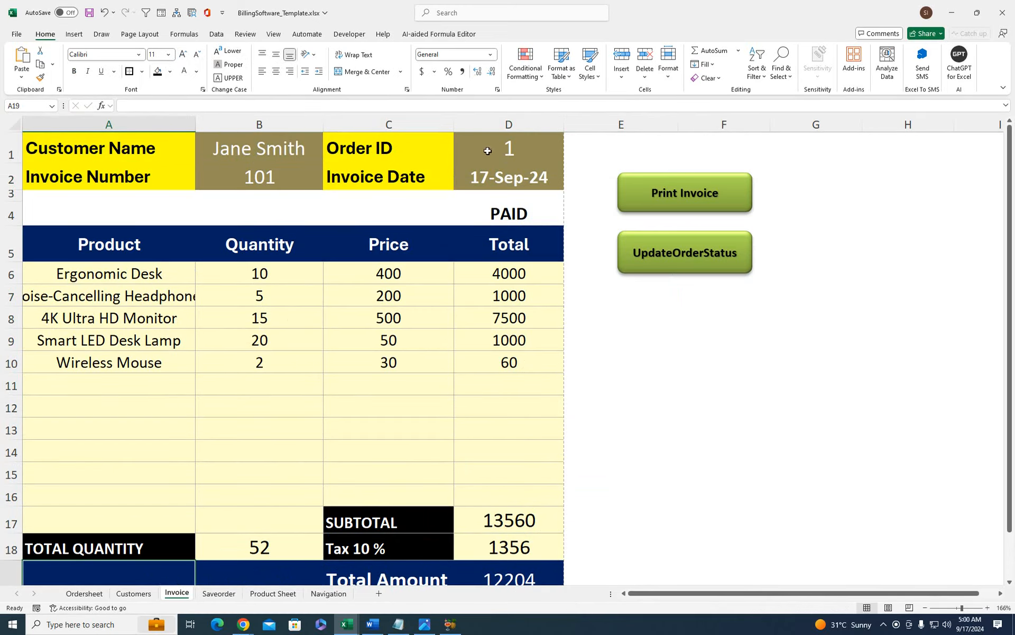
pyautogui.click(501, 148)
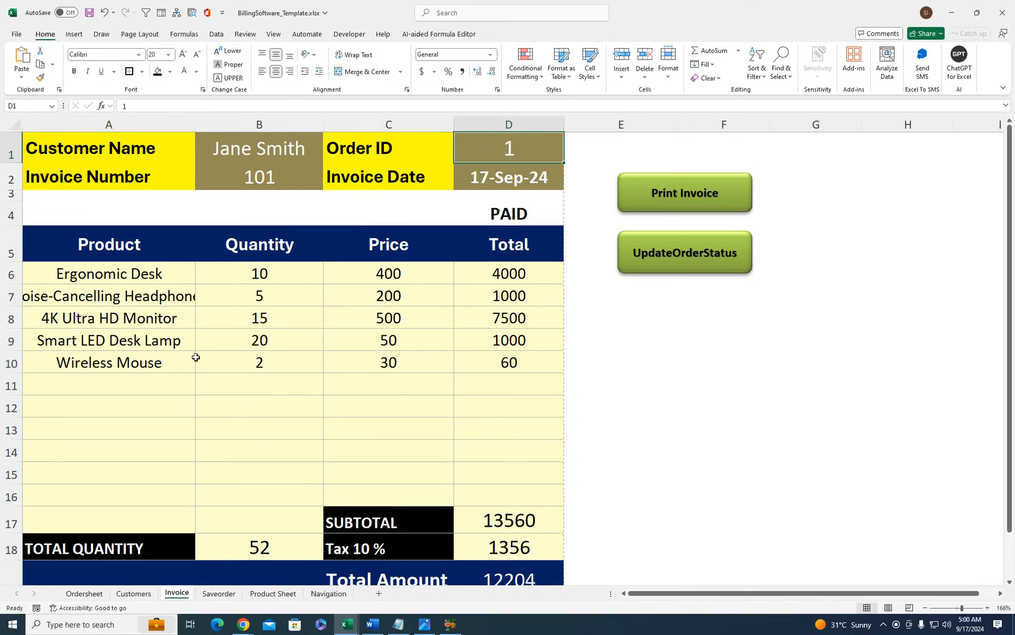
pyautogui.click(503, 566)
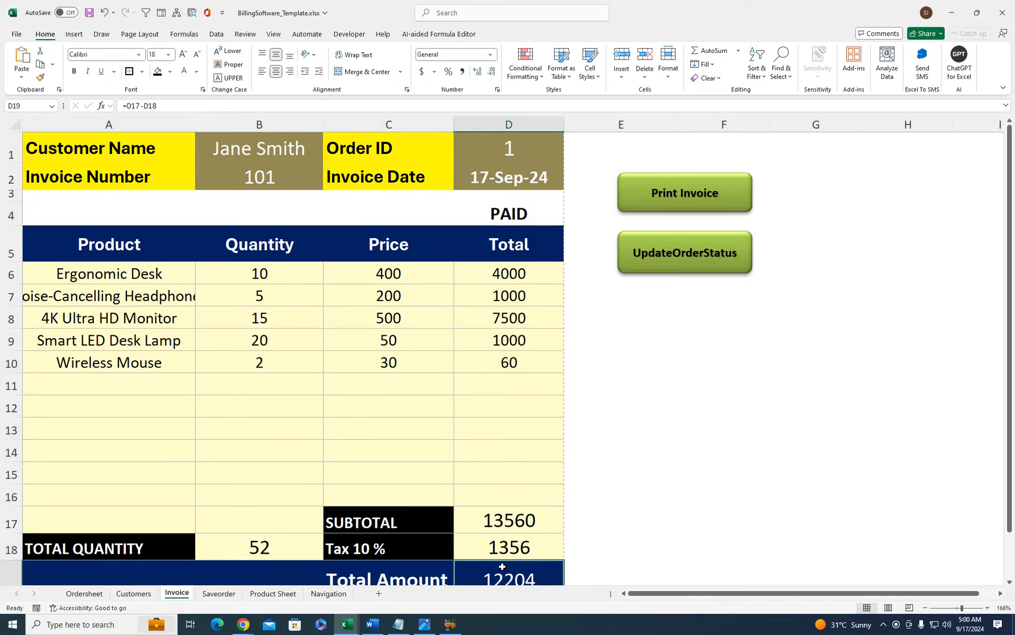
# - Compare the payment status in D4 of the invoice with the Status column on the Saveorder sheet
pyautogui.click(218, 593)
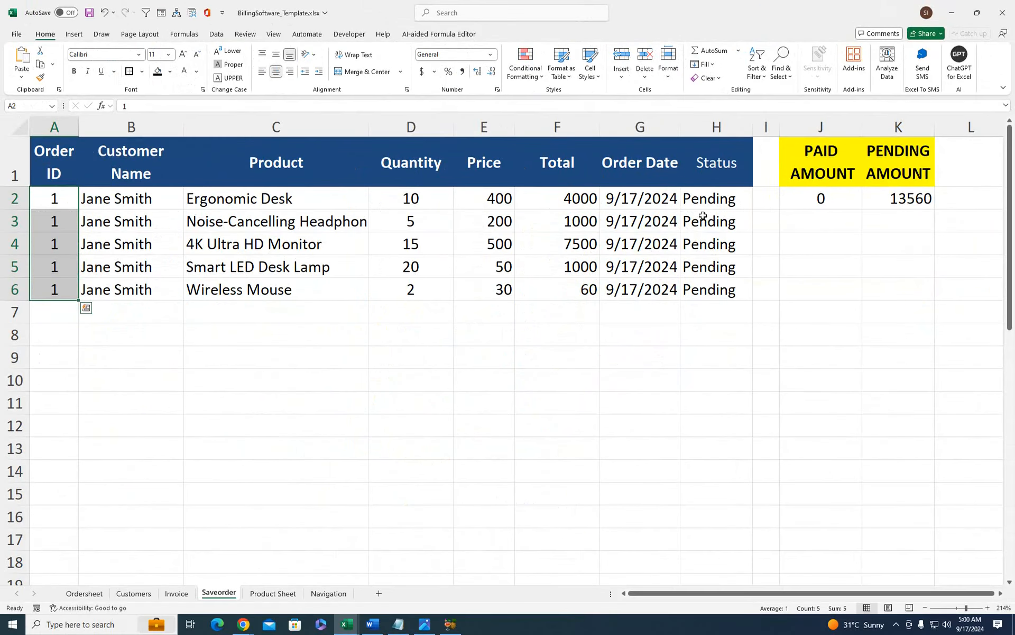
pyautogui.click(177, 593)
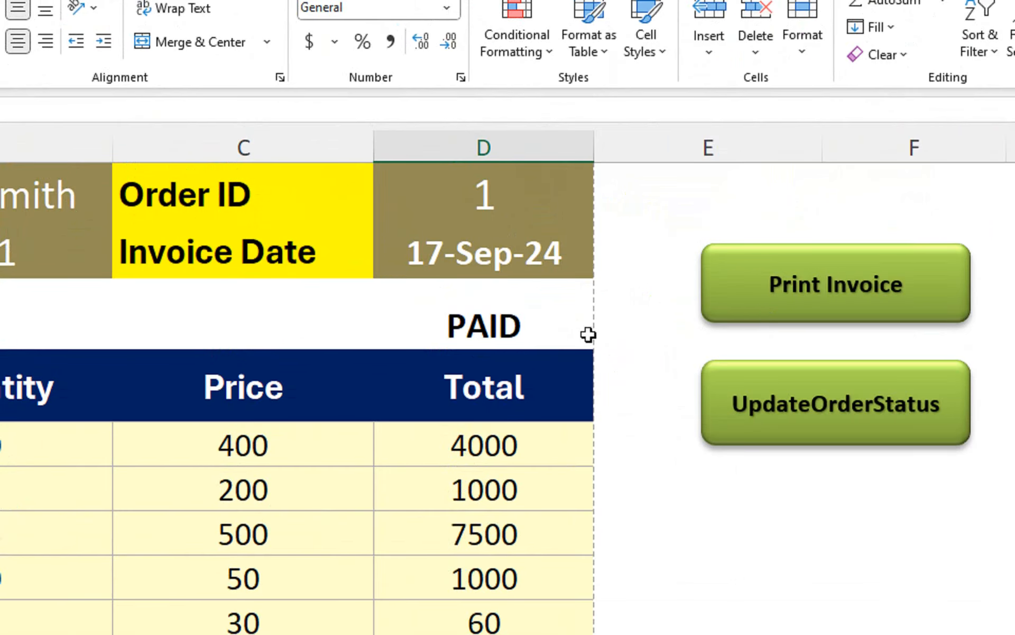
pyautogui.click(559, 334)
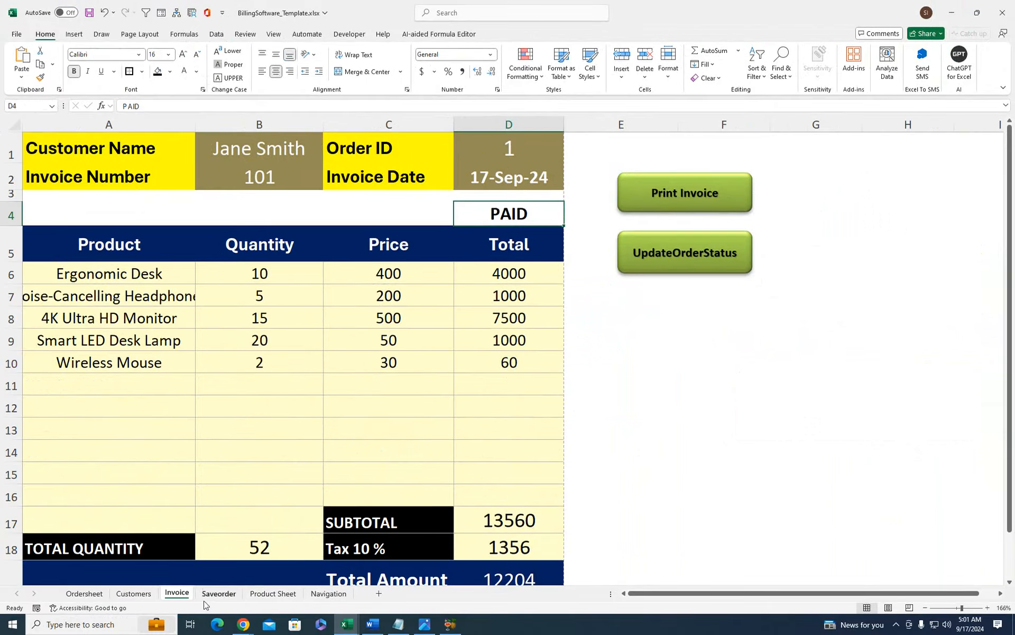
pyautogui.click(212, 596)
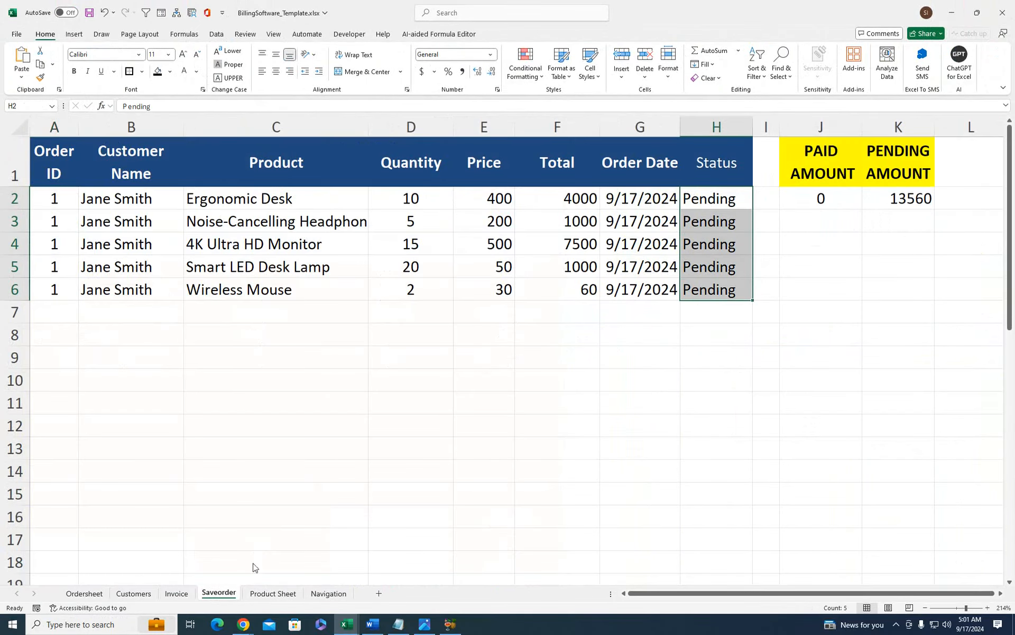
pyautogui.click(177, 594)
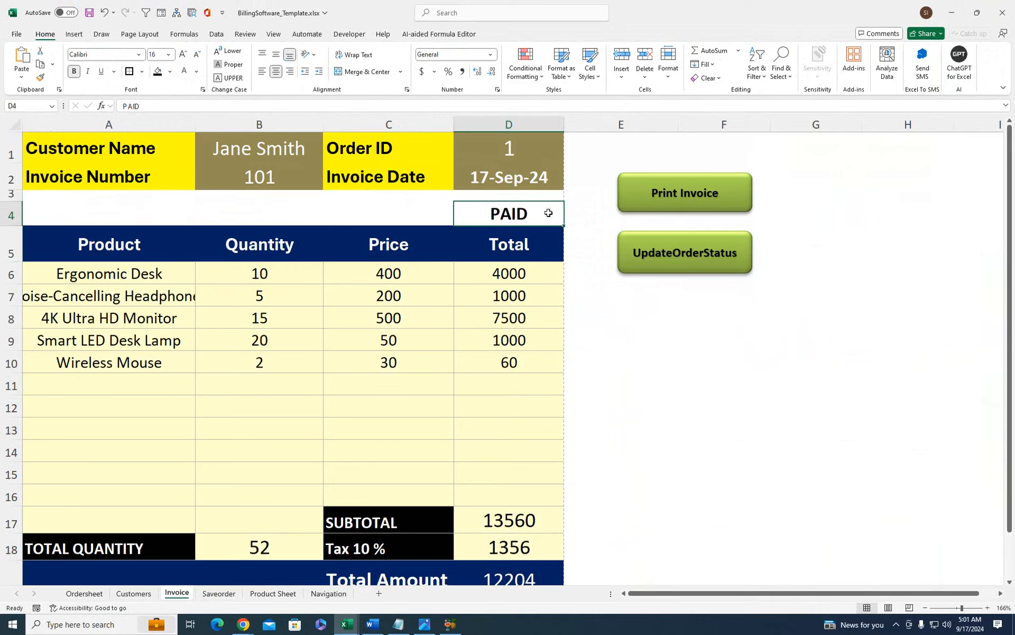
# - Update the order status of the current invoice and check the paid and pending amounts on the Saveorder sheet
pyautogui.click(654, 257)
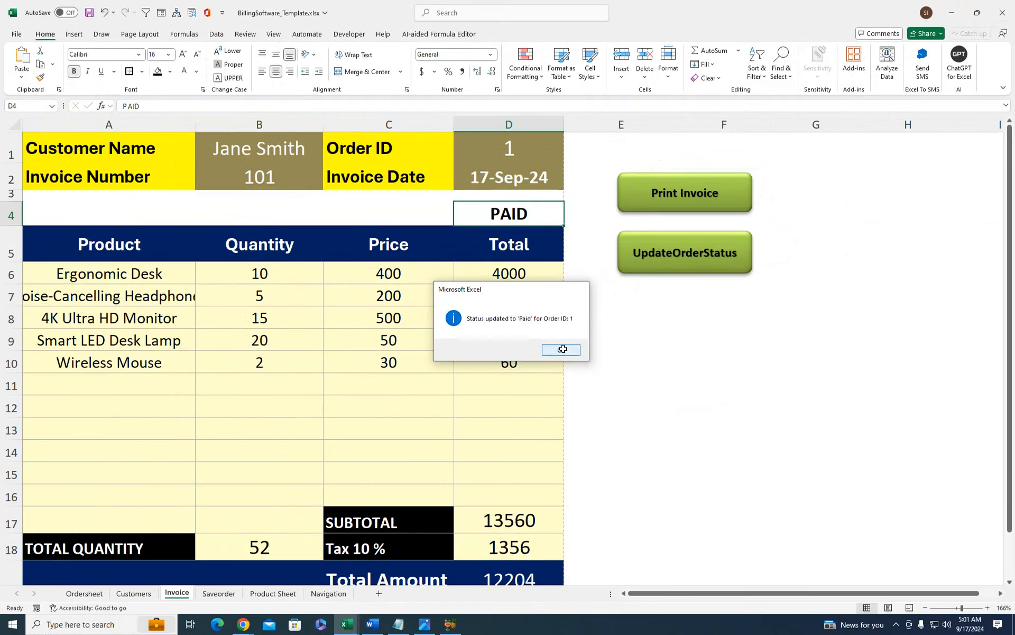
pyautogui.click(562, 349)
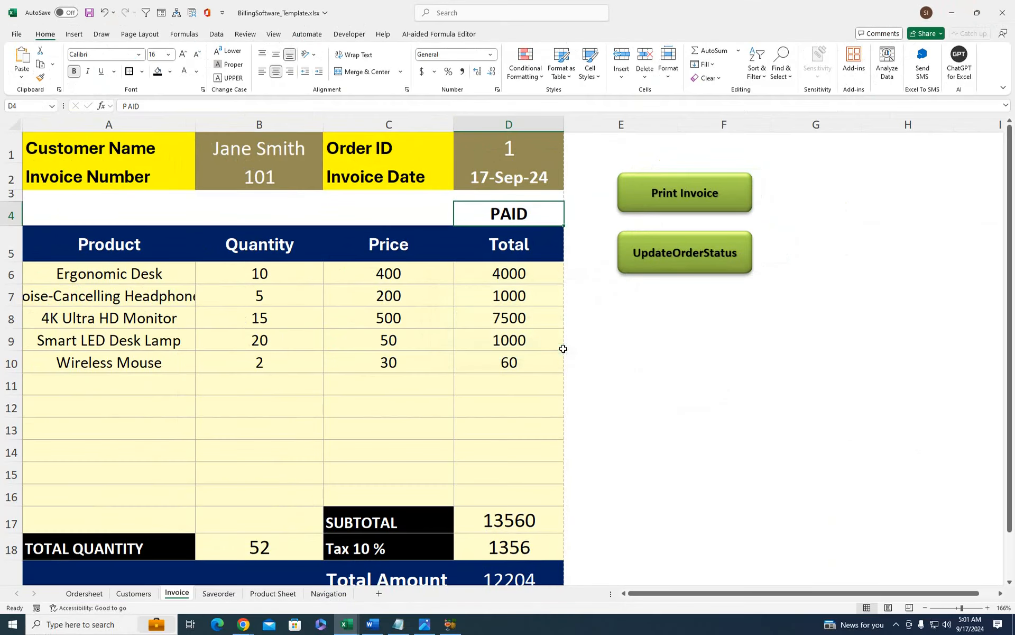
pyautogui.click(219, 593)
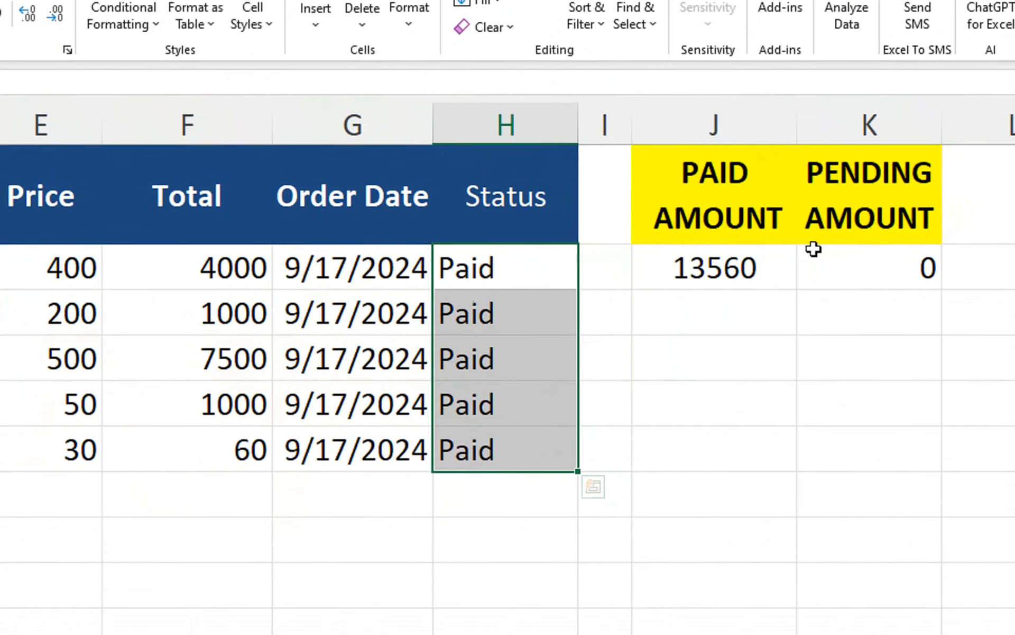
pyautogui.click(845, 263)
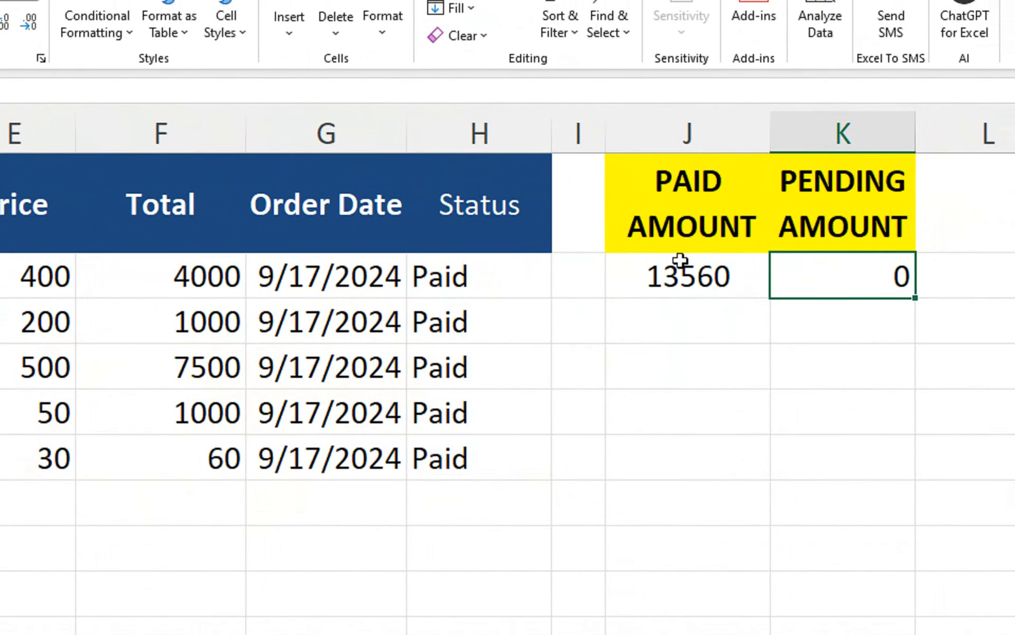
pyautogui.click(670, 291)
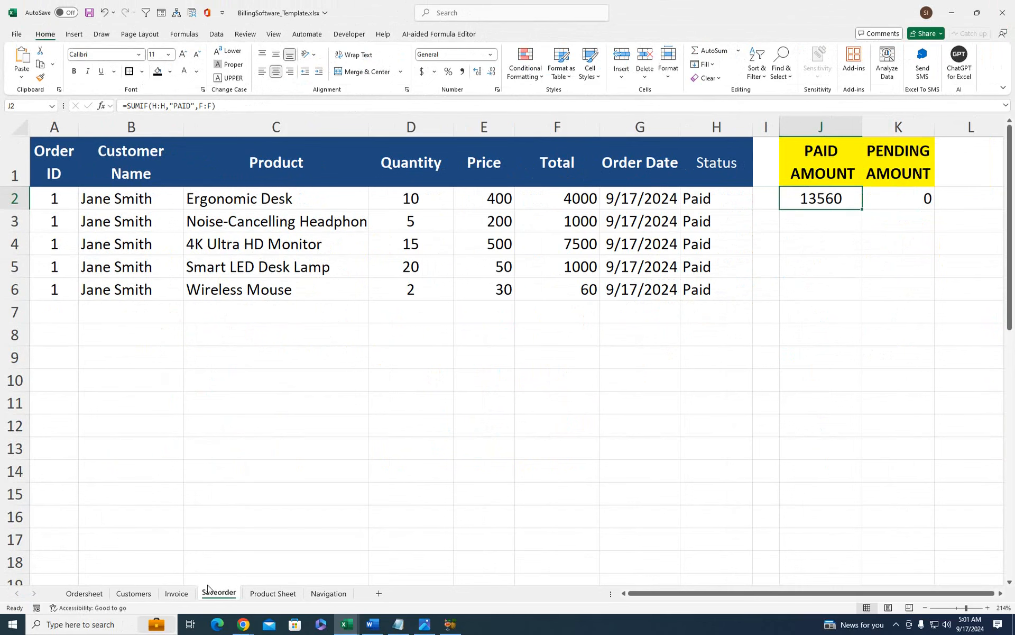
# - Select the invoice number in B2 of the Invoice sheet and start the Print Invoice macro
pyautogui.click(176, 593)
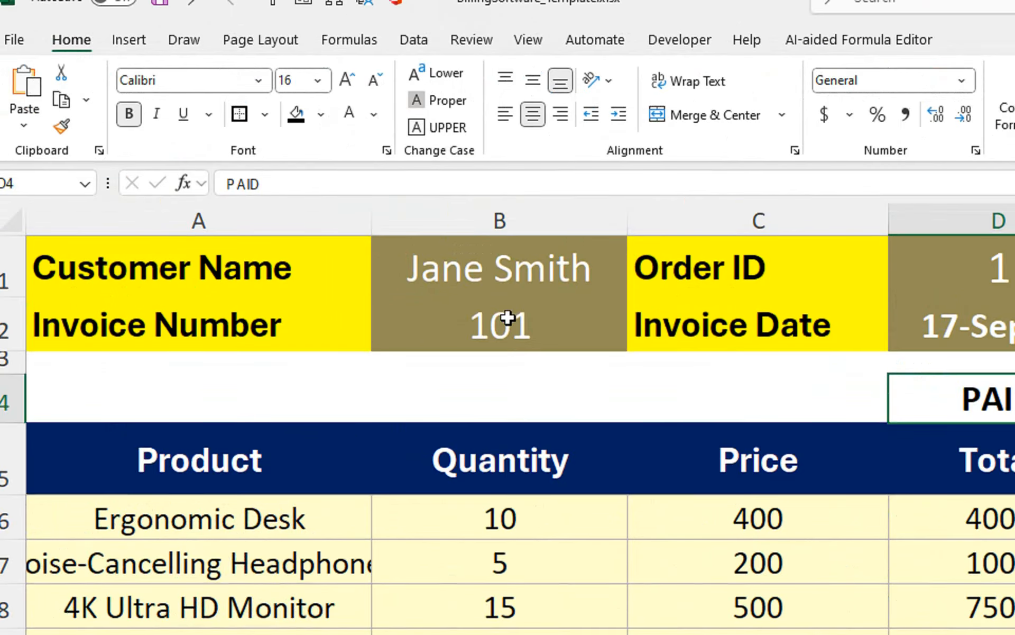
pyautogui.click(264, 175)
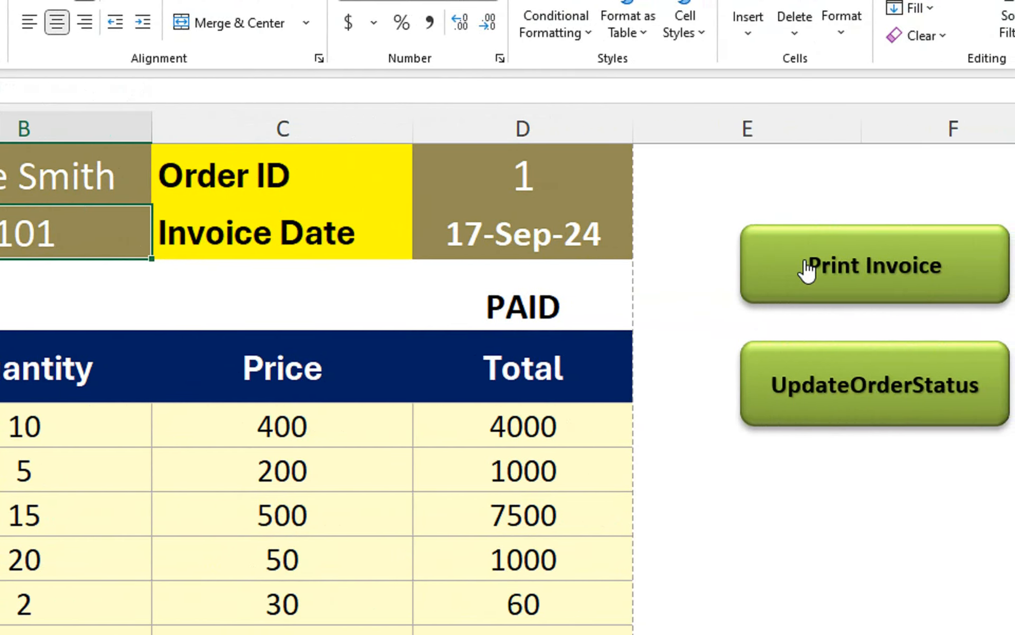
pyautogui.click(808, 268)
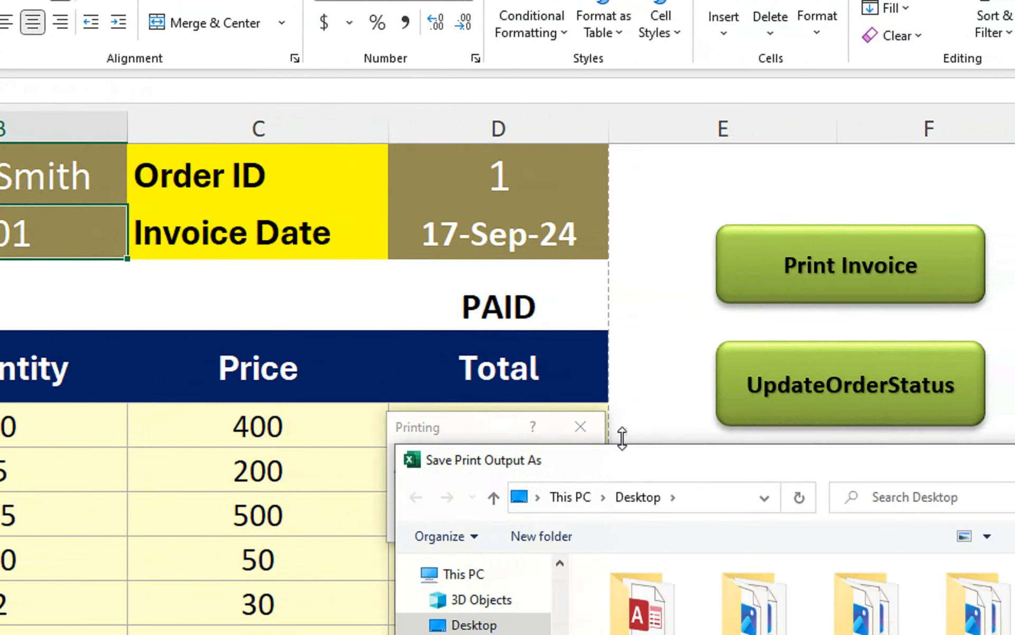
# - Enlarge the dialog for saving the print output and name the PDF file abc
pyautogui.moveTo(521, 459); pyautogui.dragTo(513, 507)
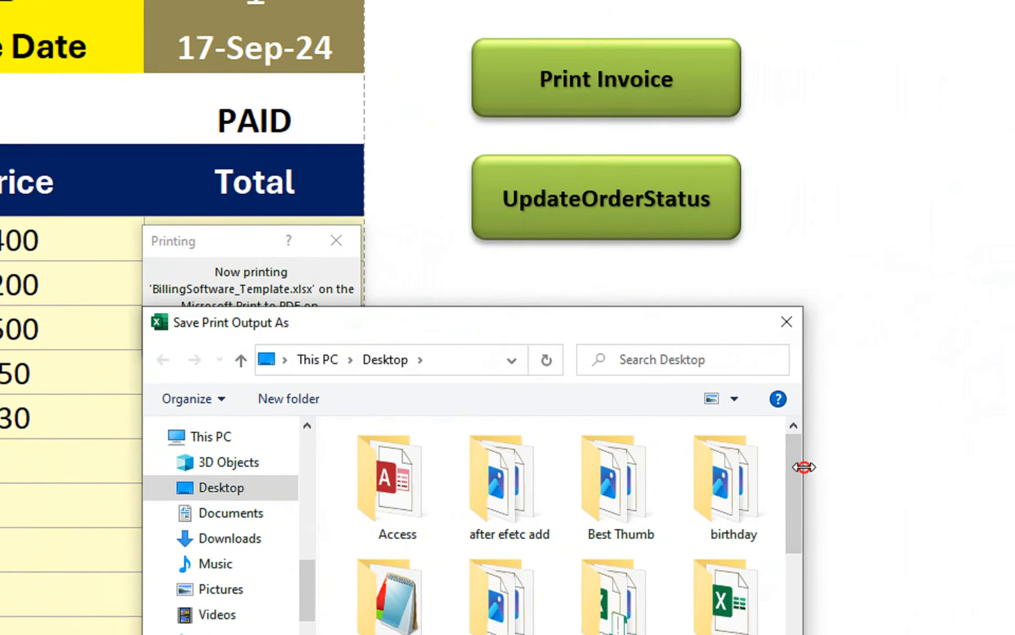
pyautogui.moveTo(805, 467); pyautogui.dragTo(800, 592)
pyautogui.moveTo(795, 502); pyautogui.dragTo(793, 630)
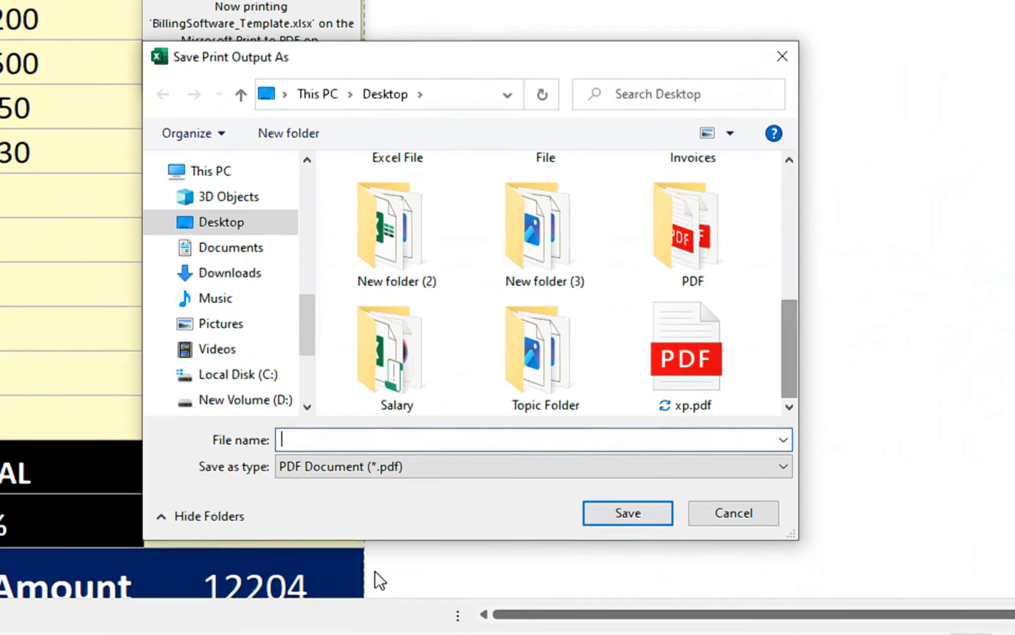
pyautogui.click(405, 472)
pyautogui.click(373, 489)
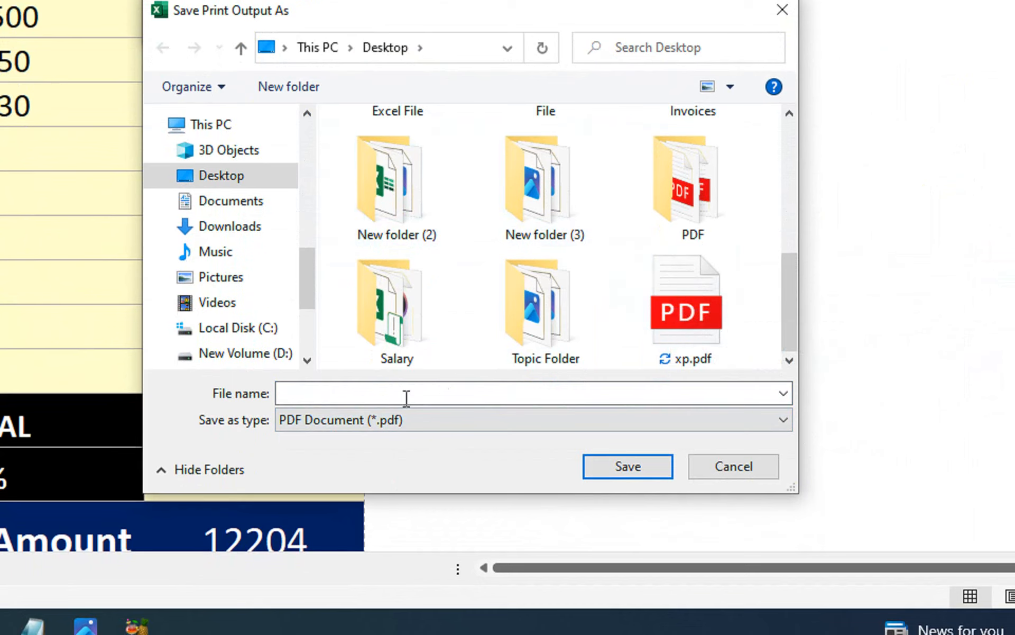
pyautogui.click(320, 396)
pyautogui.write('a')
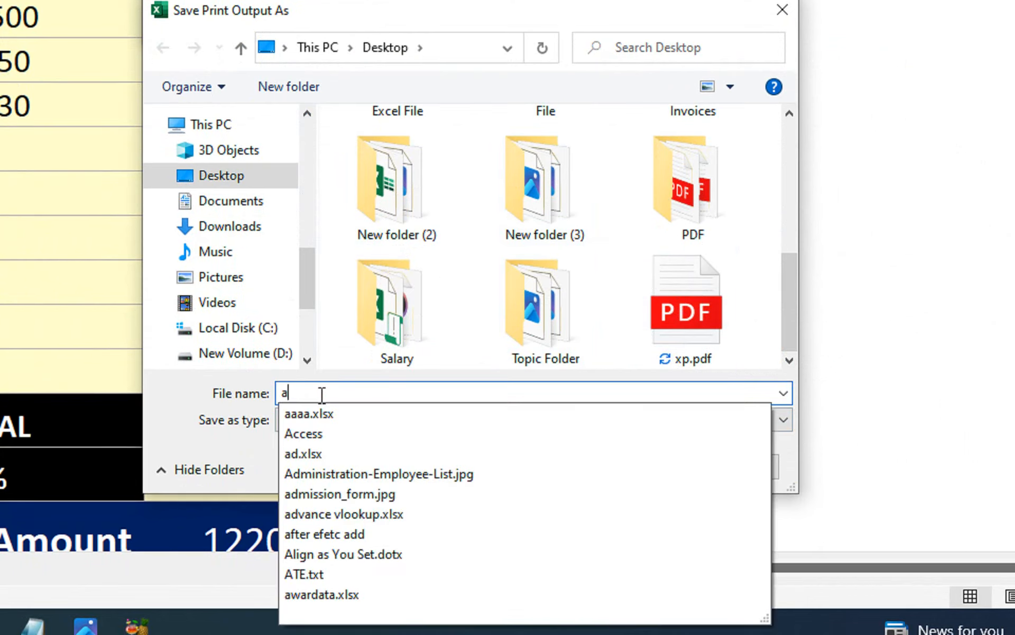
pyautogui.write('bc')
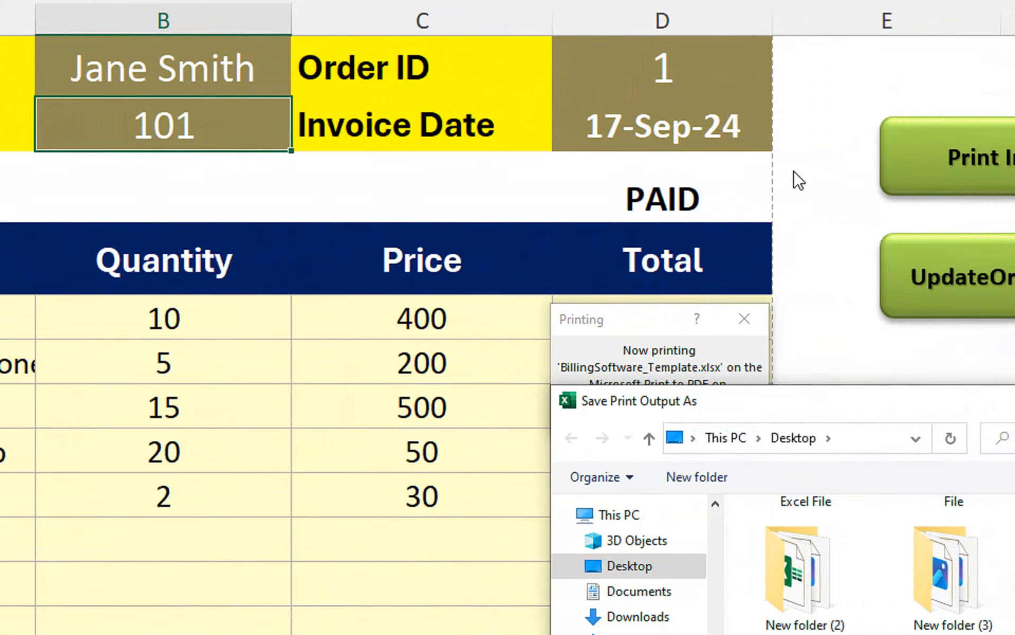
pyautogui.write('abc')
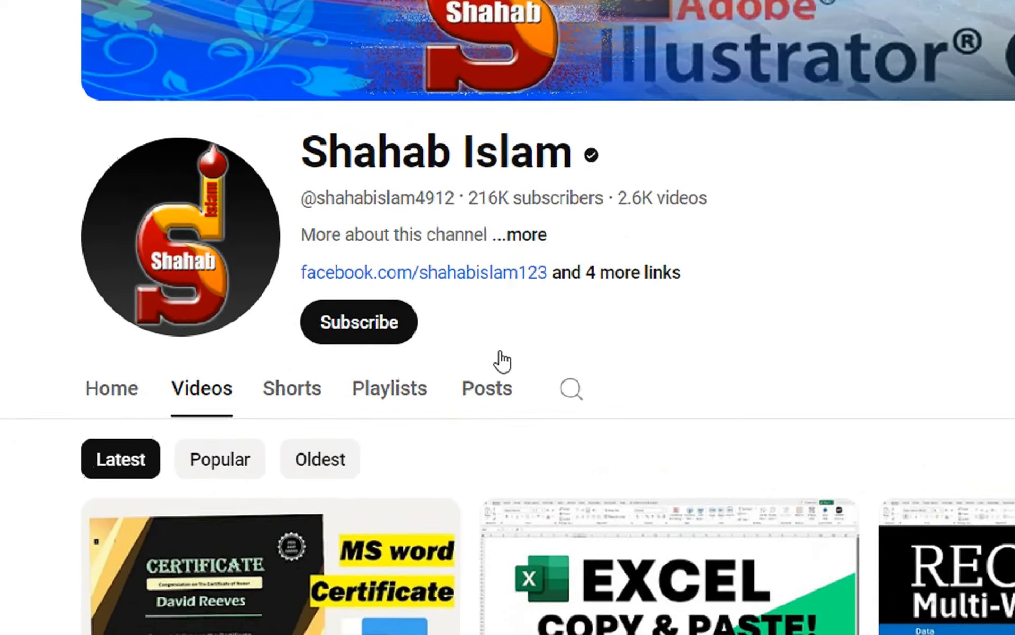
# - Switch to the YouTube channel in the browser and search its videos for print
pyautogui.click(571, 387)
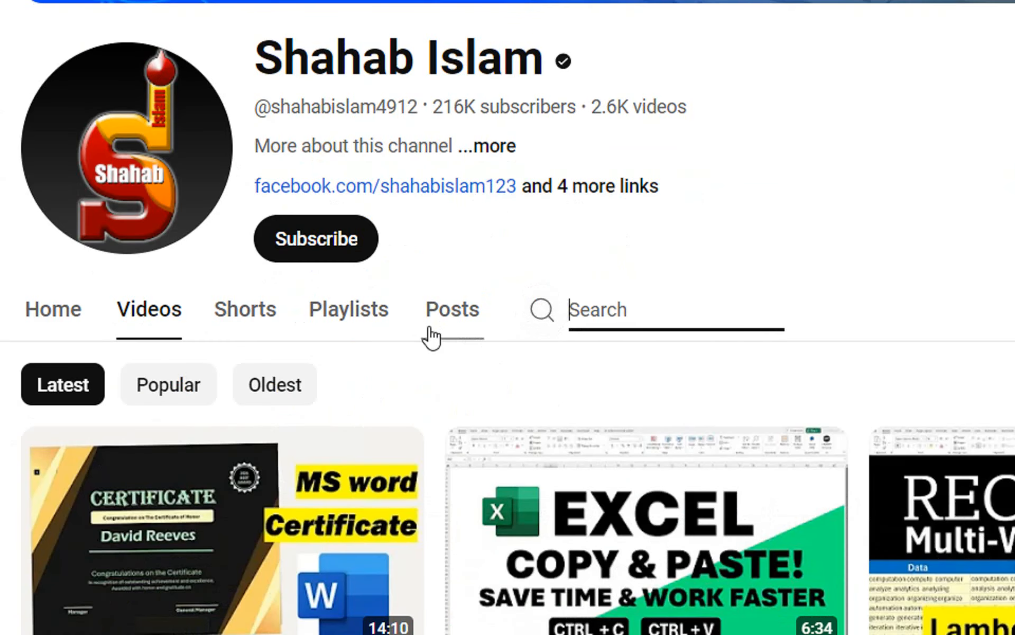
pyautogui.write('pri')
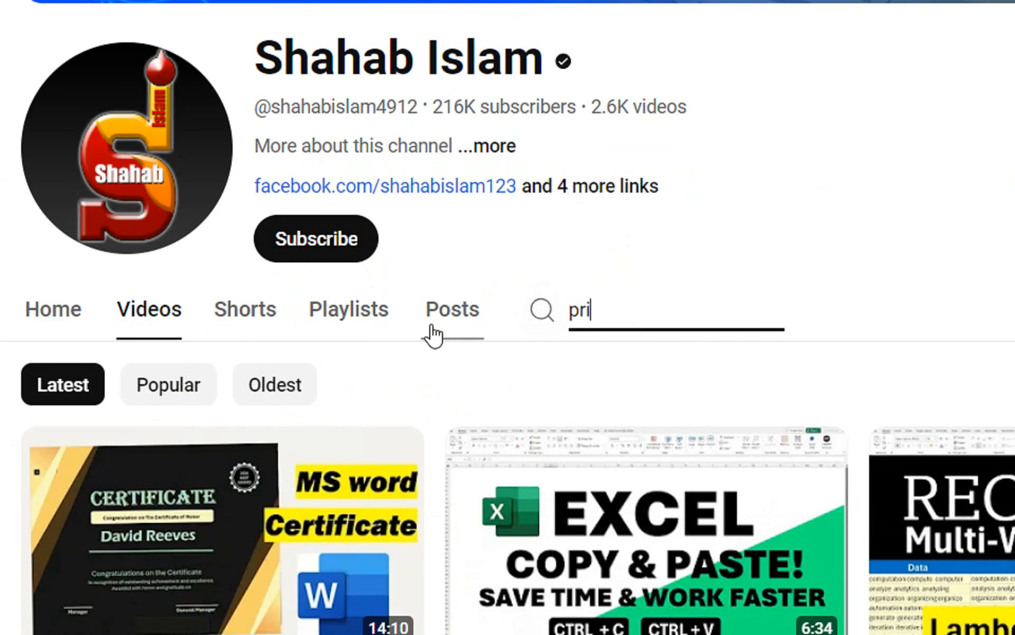
pyautogui.write('nt')
pyautogui.press('Return')
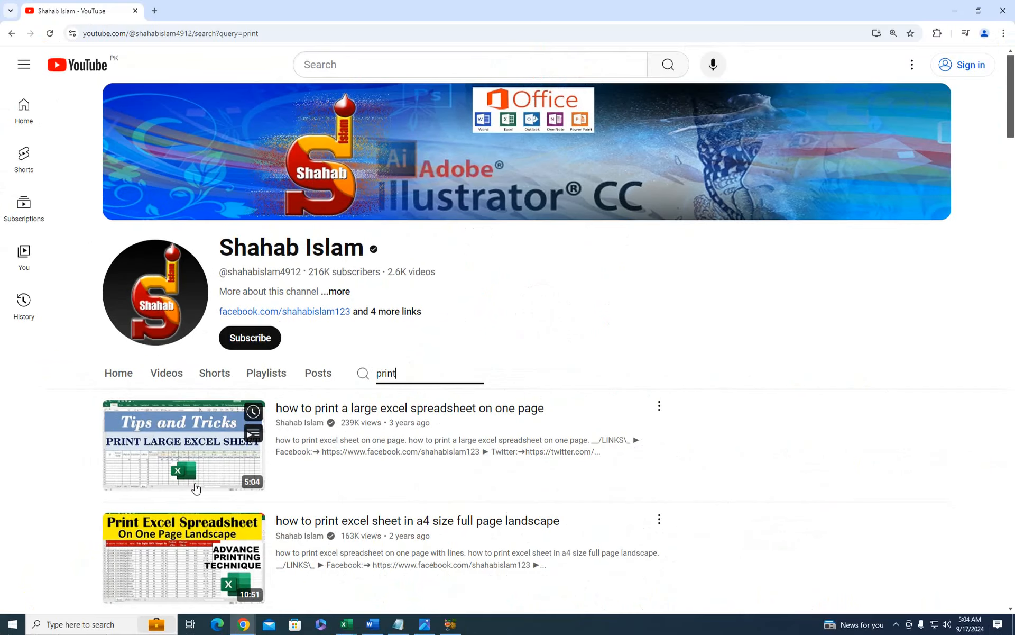
pyautogui.click(149, 309)
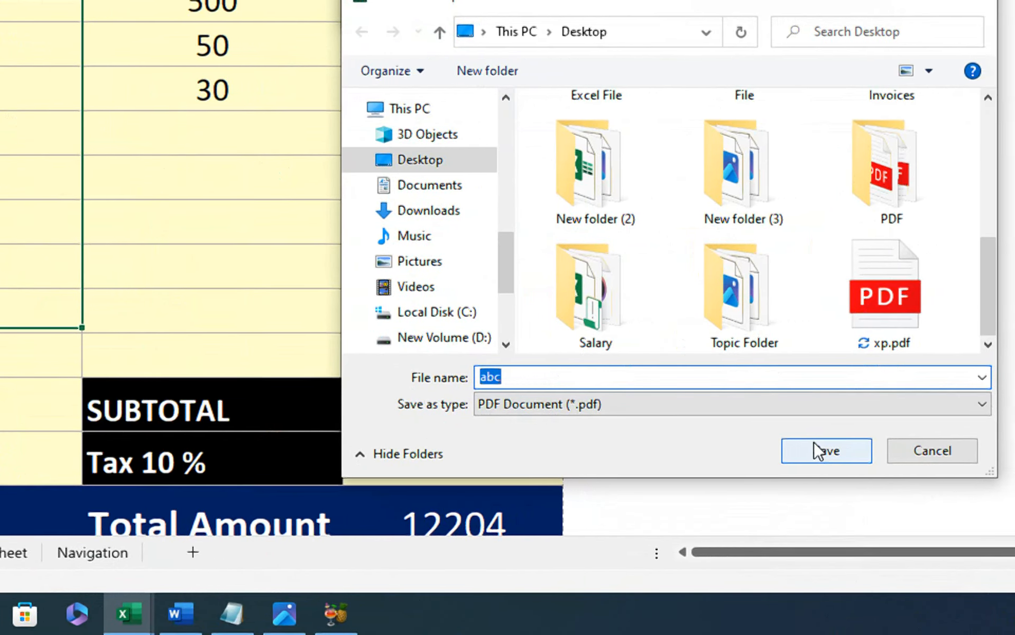
# - Save the invoice's print output as the PDF abc on the Desktop and preview how the sheet prints
pyautogui.click(819, 451)
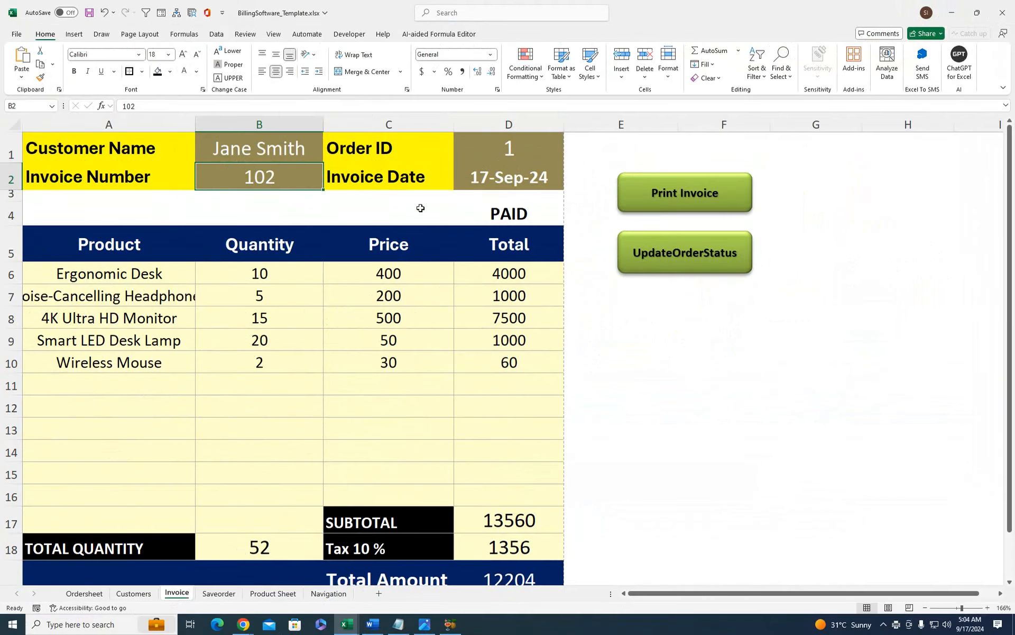
pyautogui.click(17, 34)
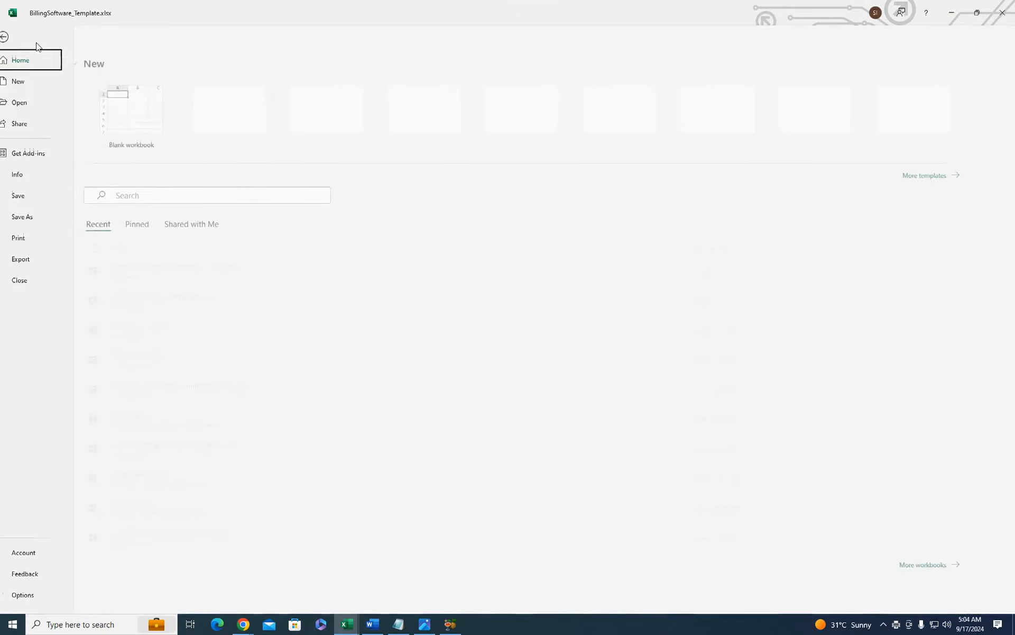
pyautogui.click(30, 238)
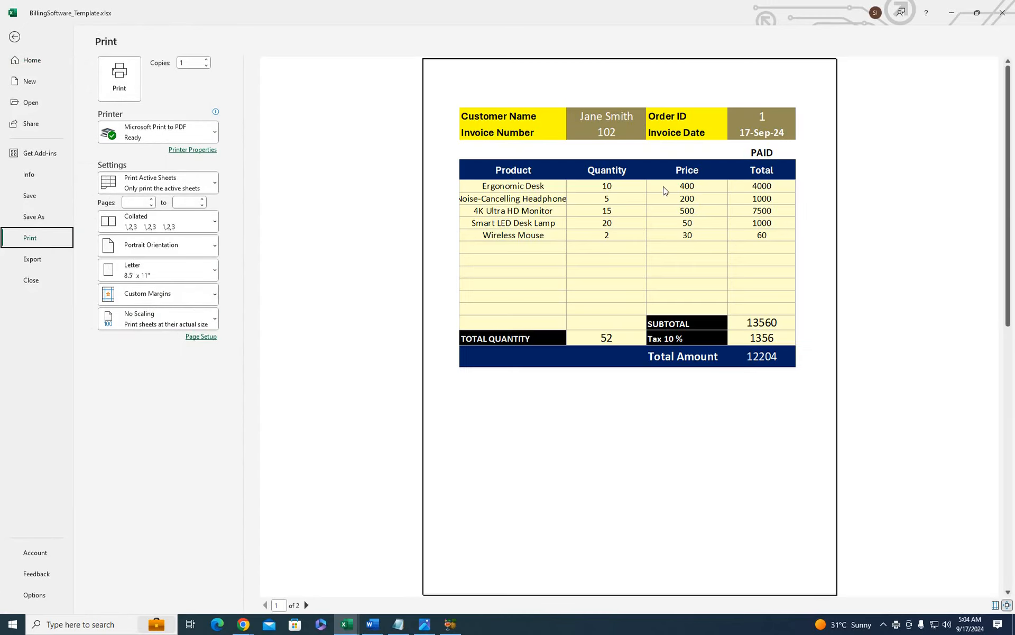
pyautogui.click(14, 36)
# - Increase the row heights of invoice rows 6 to 17 and of the blank spacer row 3
pyautogui.moveTo(7, 270); pyautogui.dragTo(7, 310)
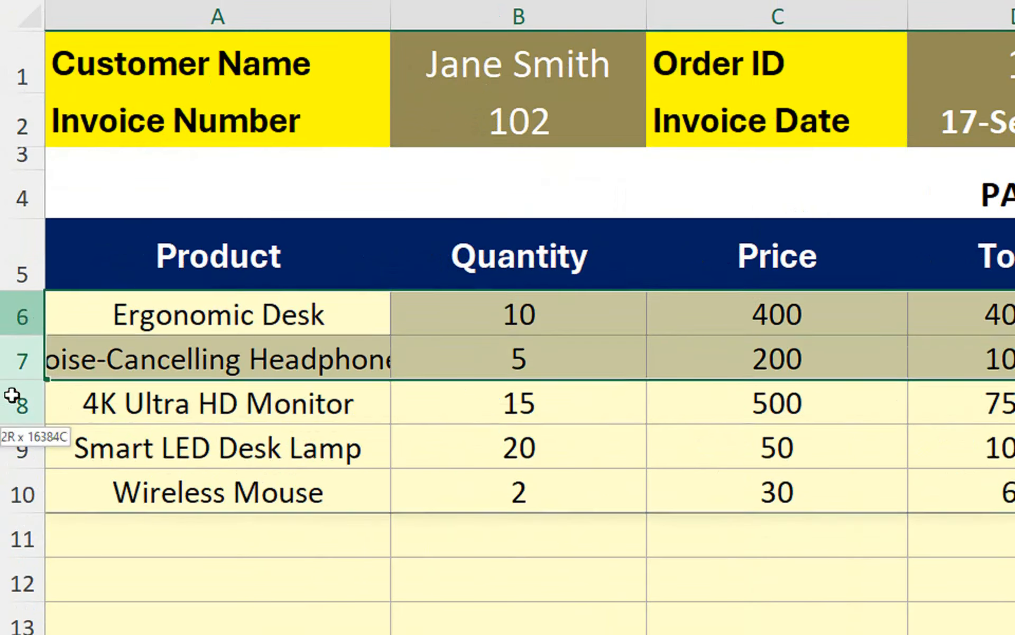
pyautogui.moveTo(12, 396); pyautogui.dragTo(16, 541)
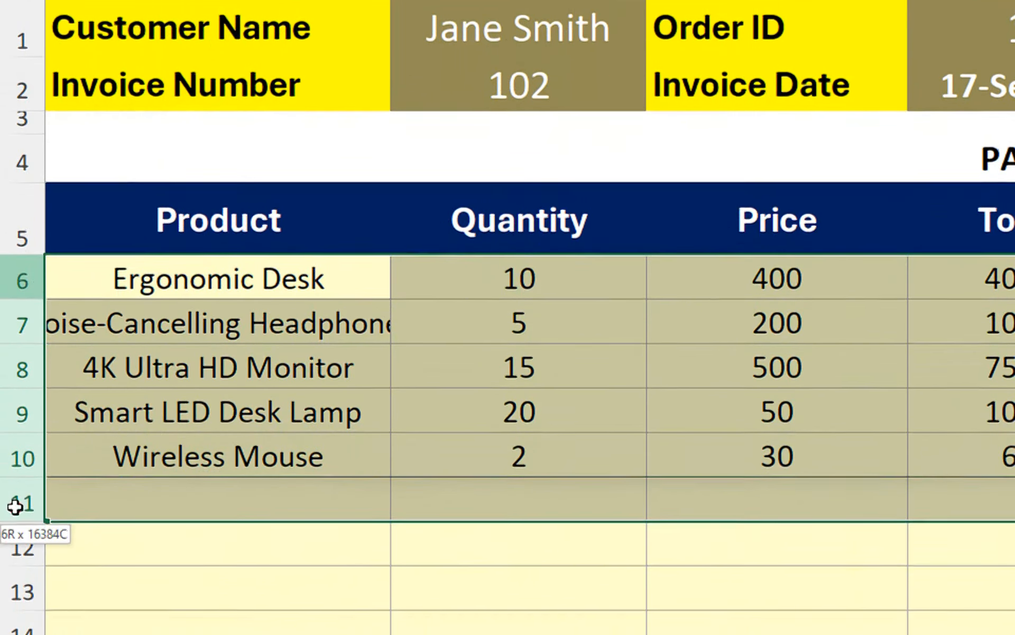
pyautogui.moveTo(13, 321); pyautogui.dragTo(5, 570)
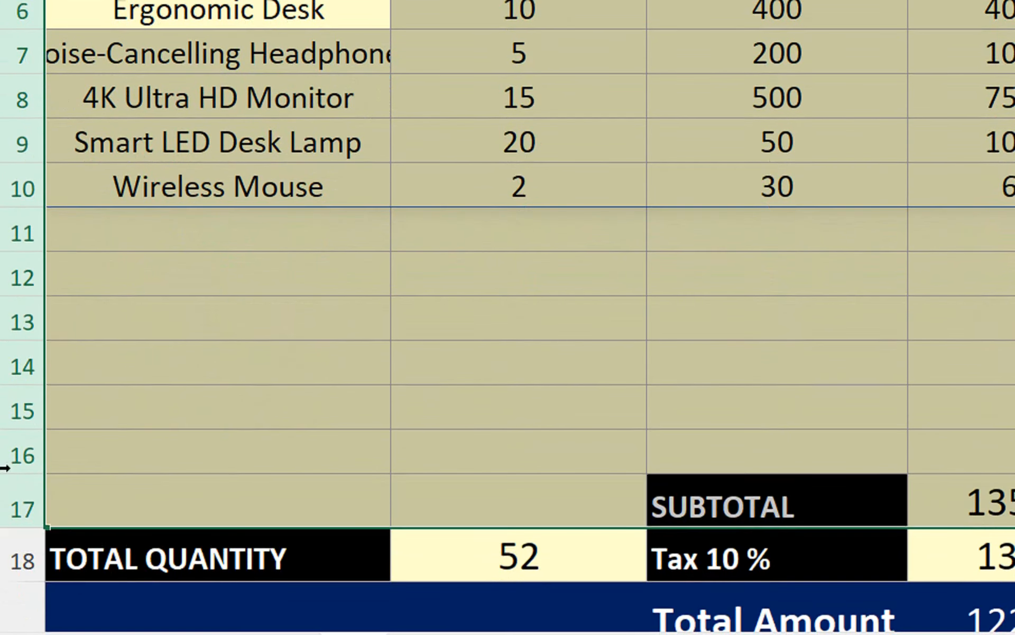
pyautogui.moveTo(31, 285); pyautogui.dragTo(33, 298)
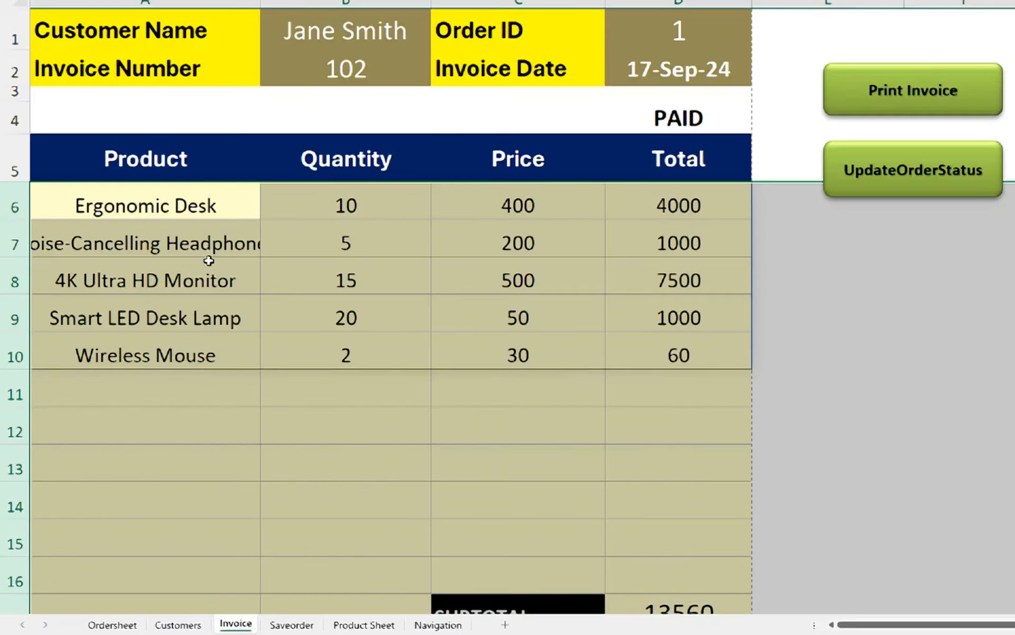
pyautogui.click(463, 51)
pyautogui.moveTo(15, 201); pyautogui.dragTo(17, 212)
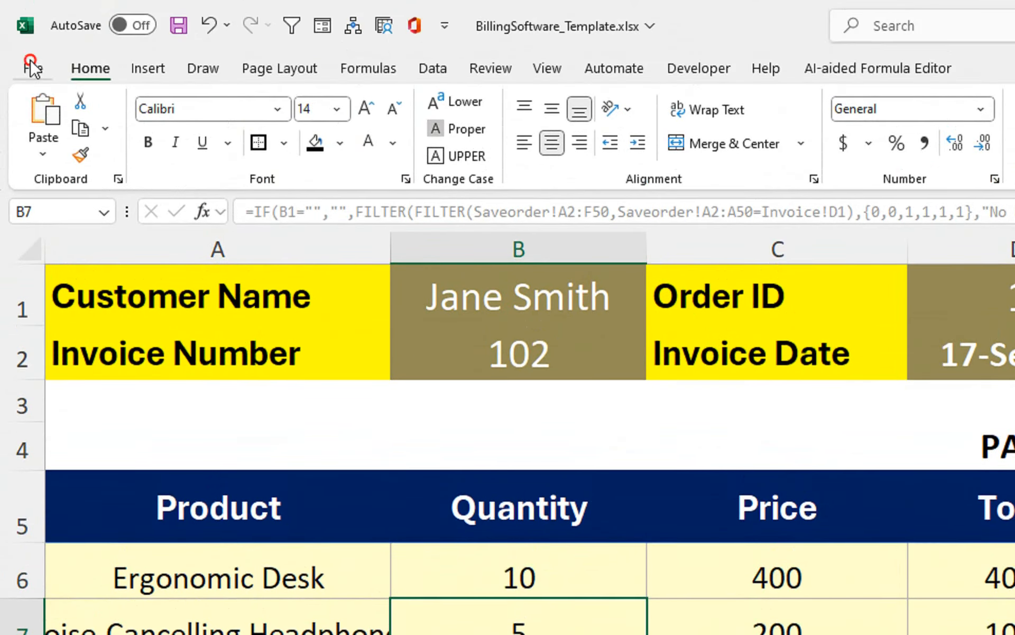
# - Centre the invoice horizontally and vertically on the printed page through its page setup margins
pyautogui.click(31, 68)
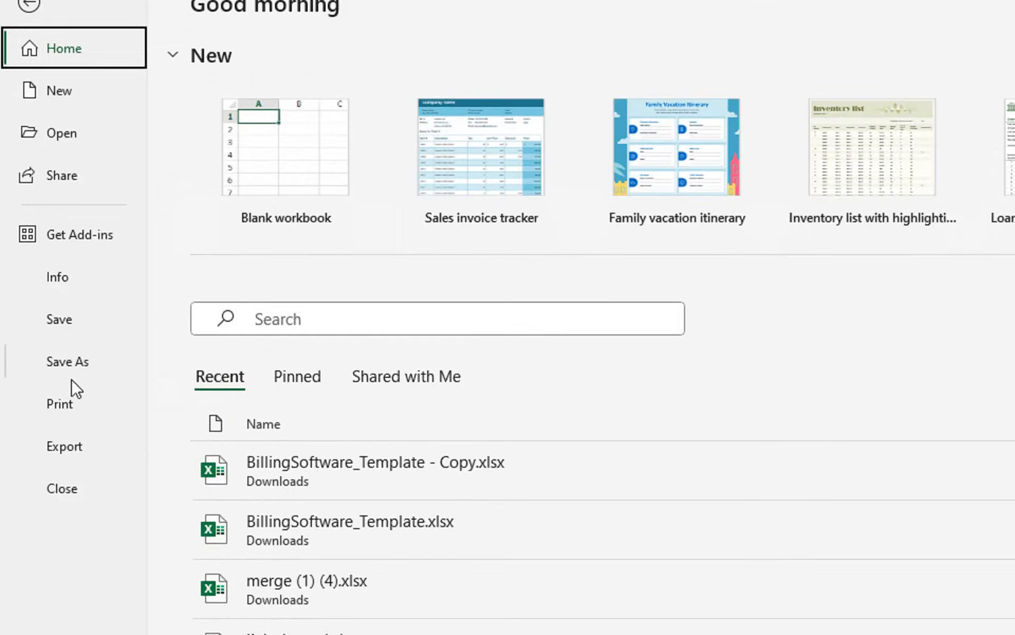
pyautogui.click(59, 411)
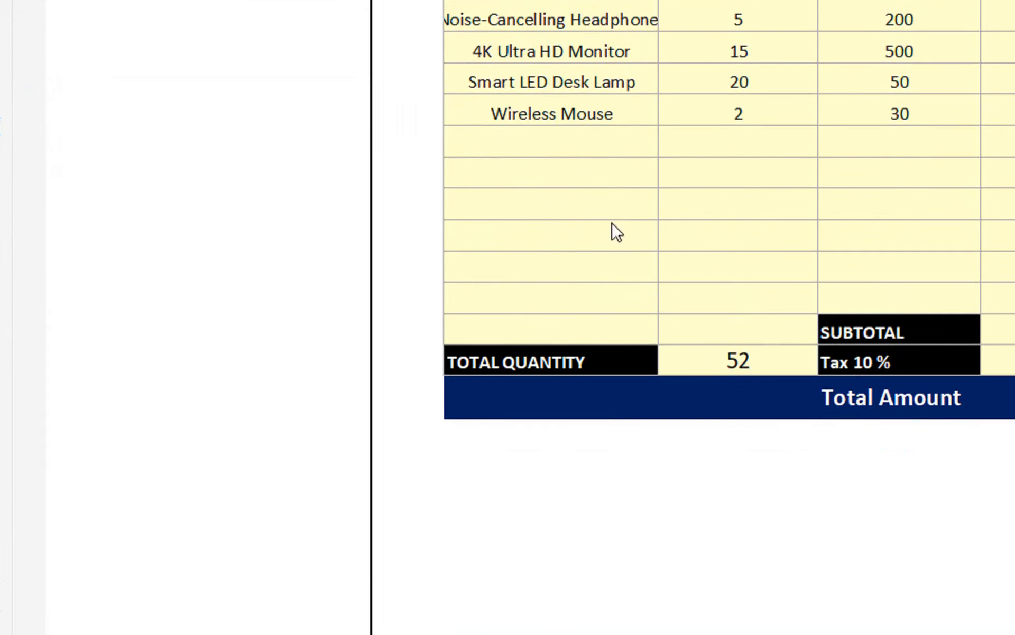
pyautogui.scroll(5, 612, 231)
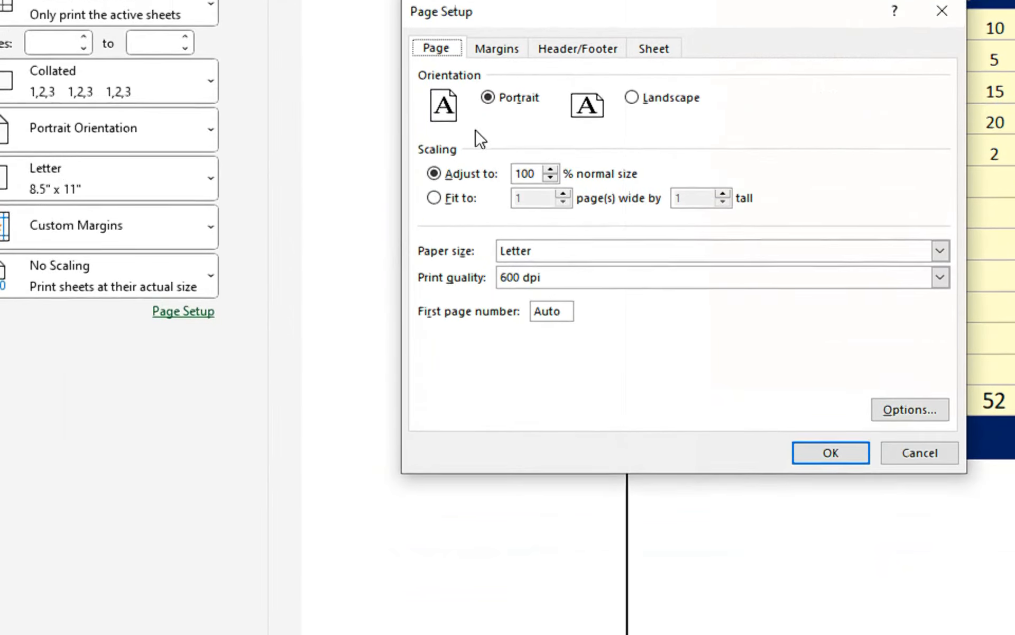
pyautogui.click(497, 37)
pyautogui.click(434, 421)
pyautogui.click(465, 441)
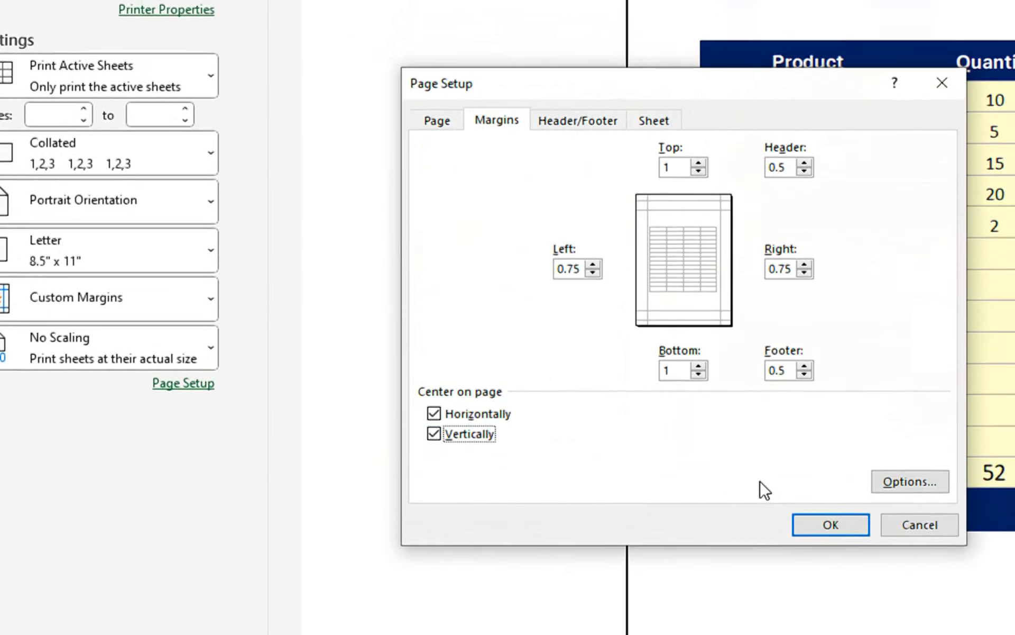
pyautogui.click(834, 525)
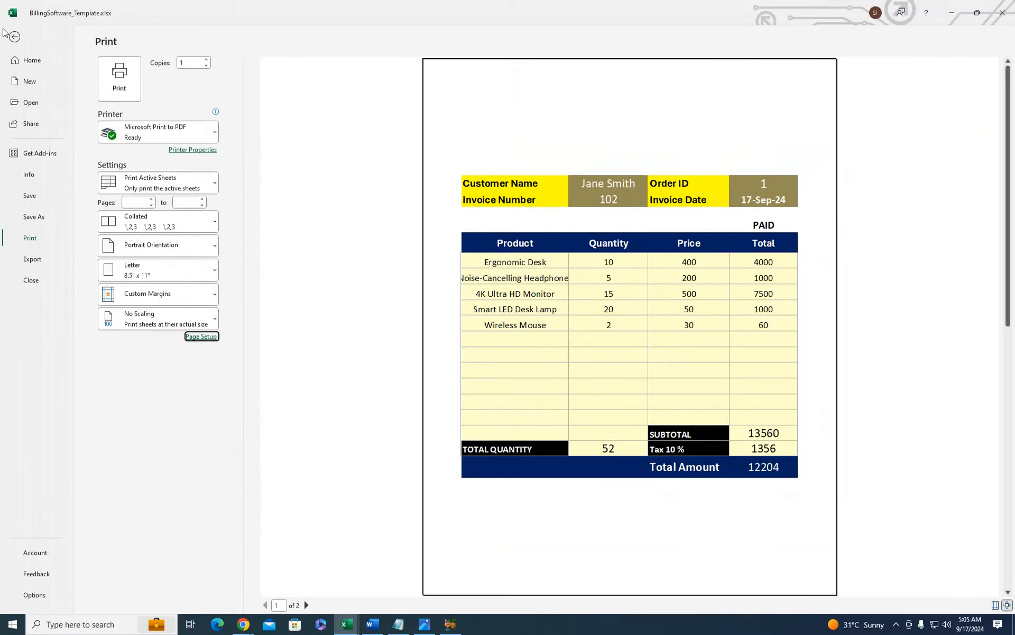
# - Increase the heights of the product header row 5 and of the customer and invoice rows 1 and 2
pyautogui.click(13, 38)
pyautogui.moveTo(20, 274); pyautogui.dragTo(25, 289)
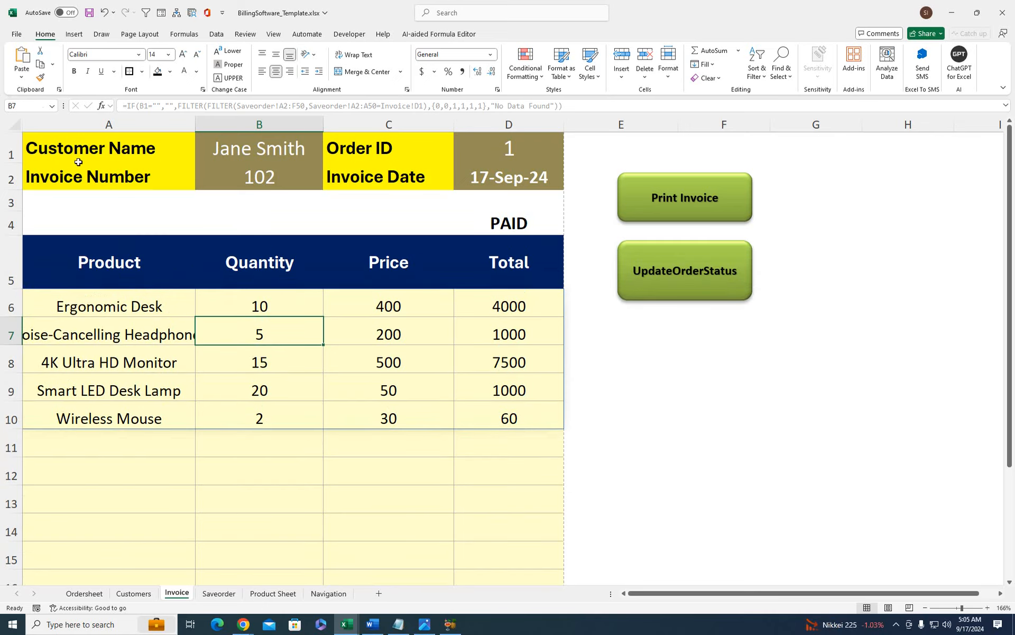
pyautogui.moveTo(20, 163); pyautogui.dragTo(20, 209)
# - Review the invoice's print preview and printer settings, and return to the sheet
pyautogui.click(17, 34)
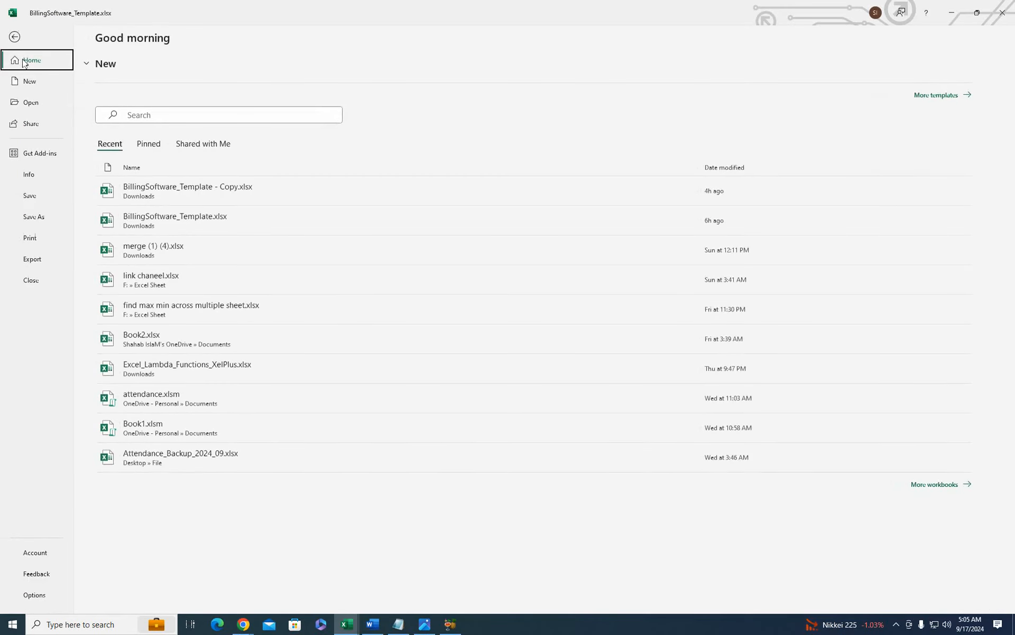
pyautogui.click(33, 238)
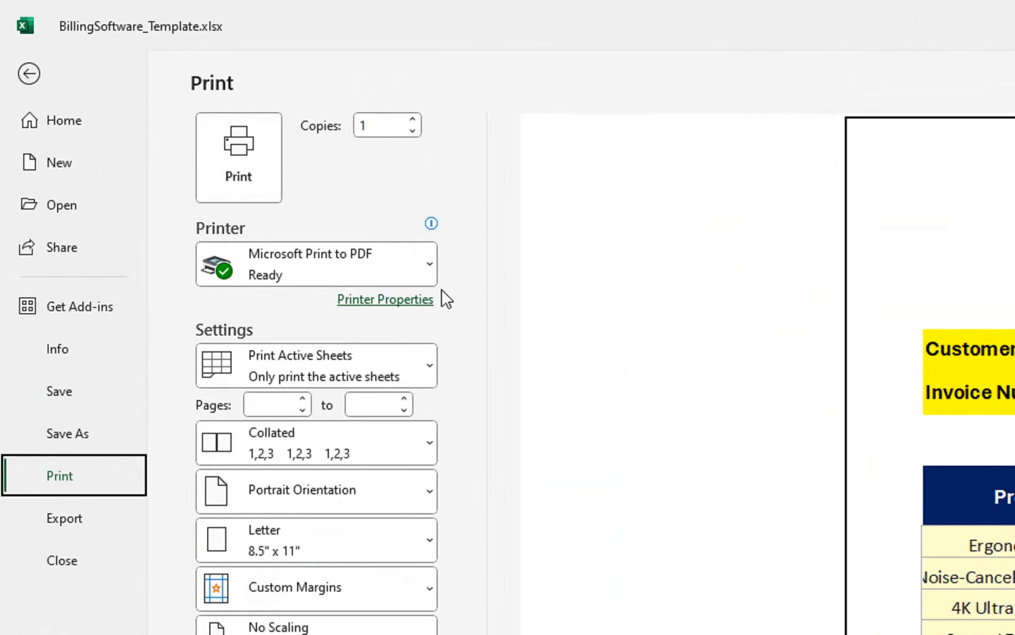
pyautogui.click(215, 140)
pyautogui.click(464, 282)
pyautogui.click(29, 75)
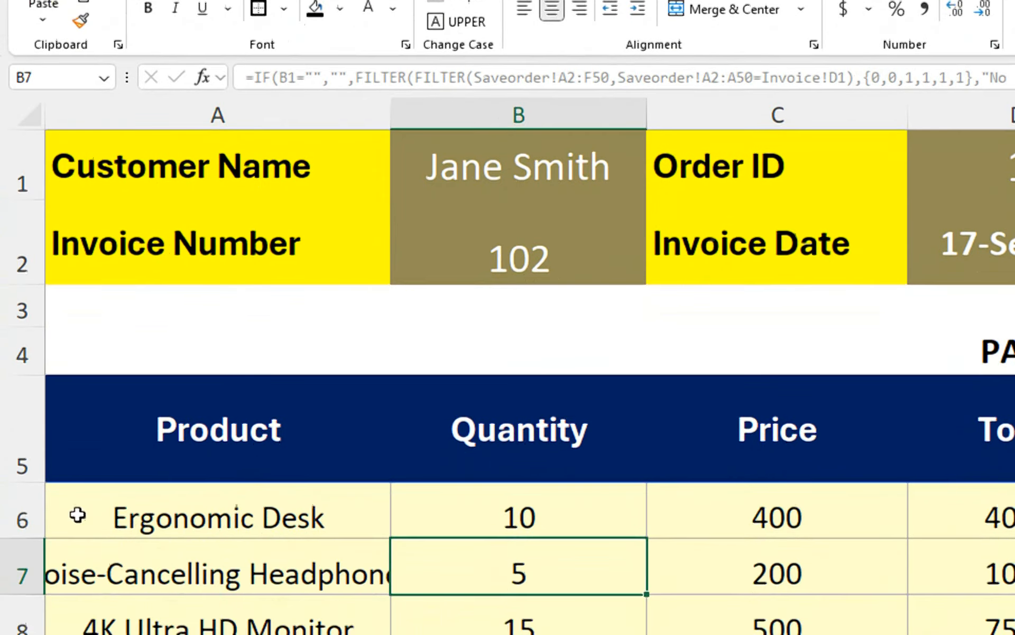
# - Undo the recent height increases of the customer, invoice, spacer and product rows on the invoice sheet
pyautogui.hotkey('ctrl', 'z')
pyautogui.hotkey('ctrl', 'z')
pyautogui.hotkey('ctrl', 'z')
pyautogui.hotkey('ctrl', 'z')
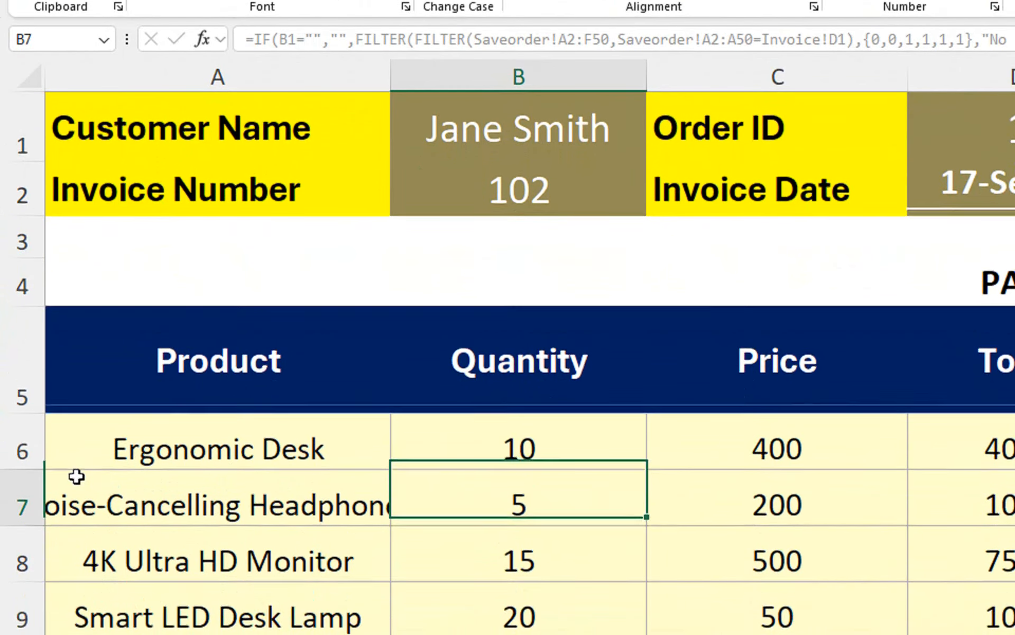
pyautogui.hotkey('ctrl', 'z')
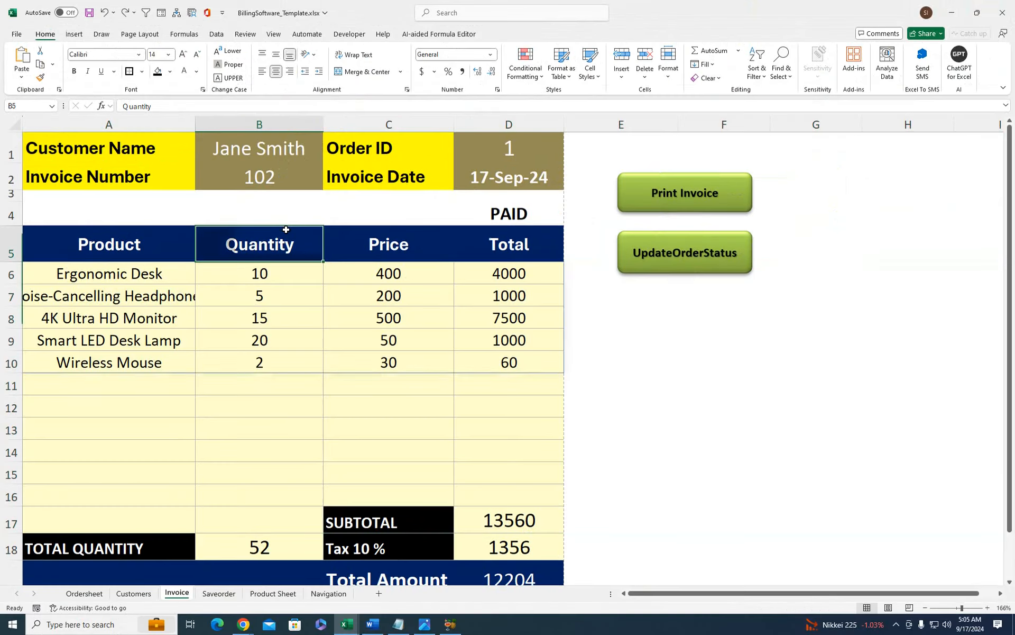
pyautogui.click(566, 141)
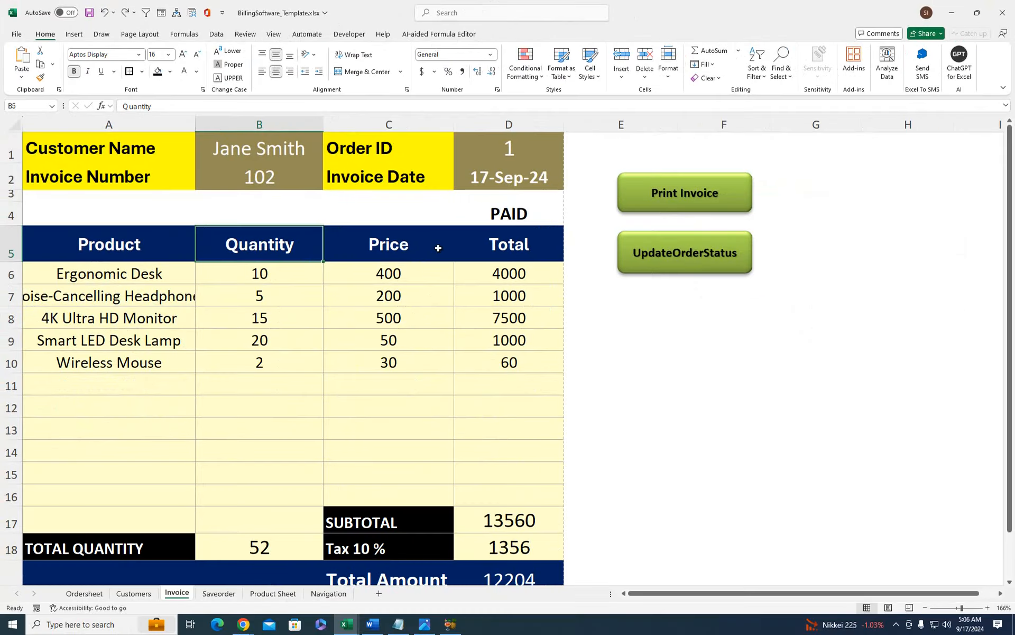
# - Open abc.pdf from the Windows desktop, check the printed invoice pages, and close the file
pyautogui.click(951, 12)
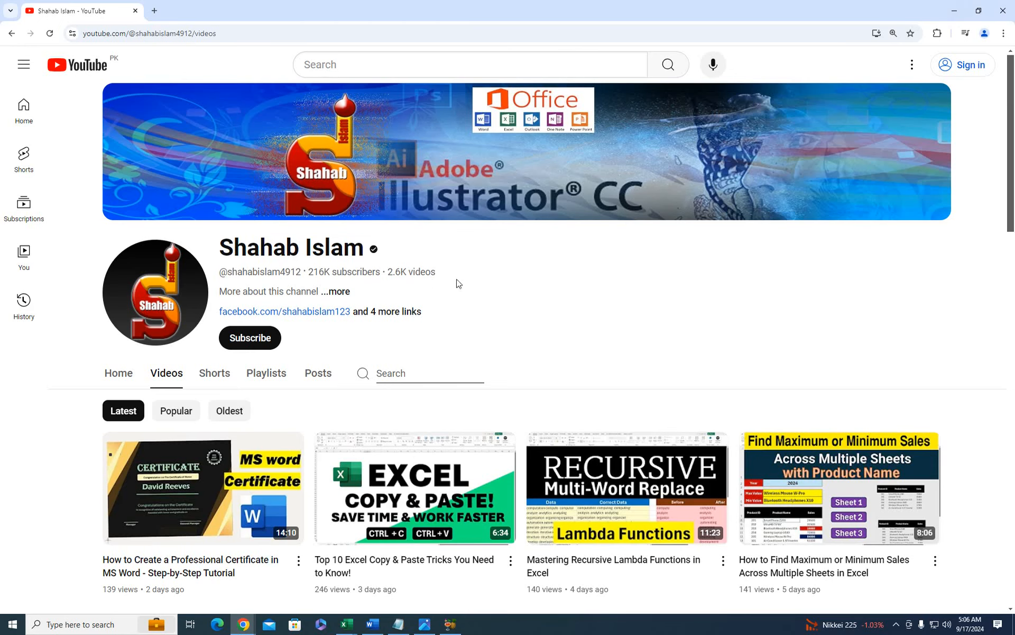
pyautogui.click(954, 11)
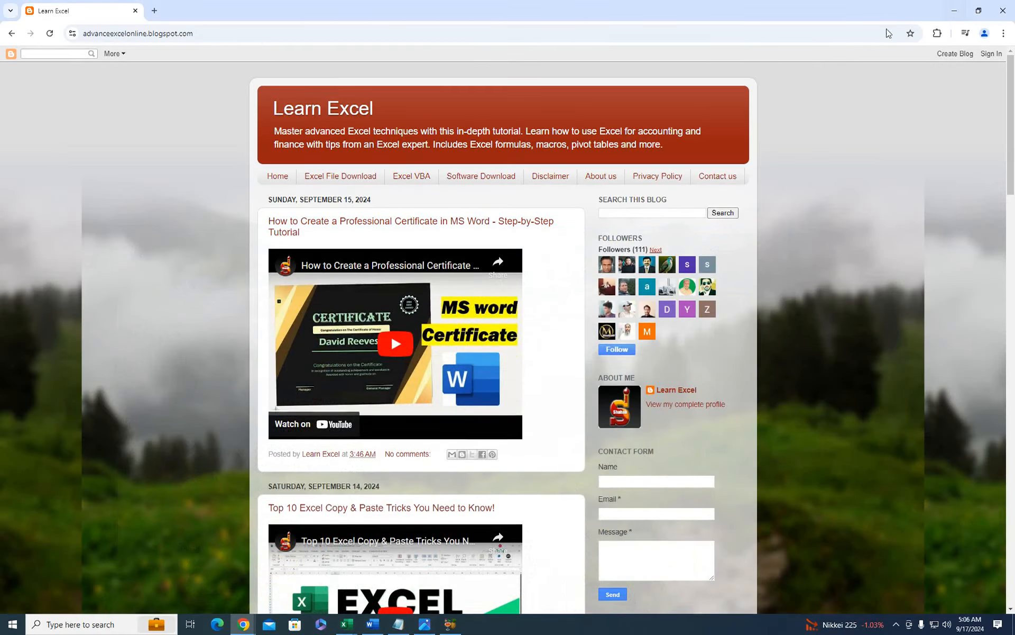
pyautogui.click(955, 11)
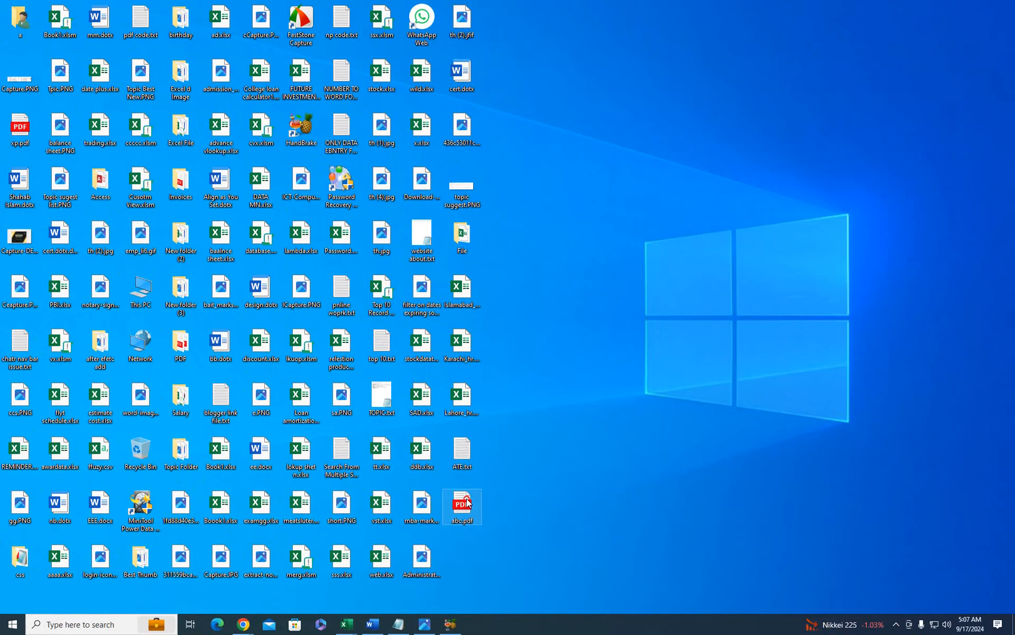
pyautogui.doubleClick(468, 502)
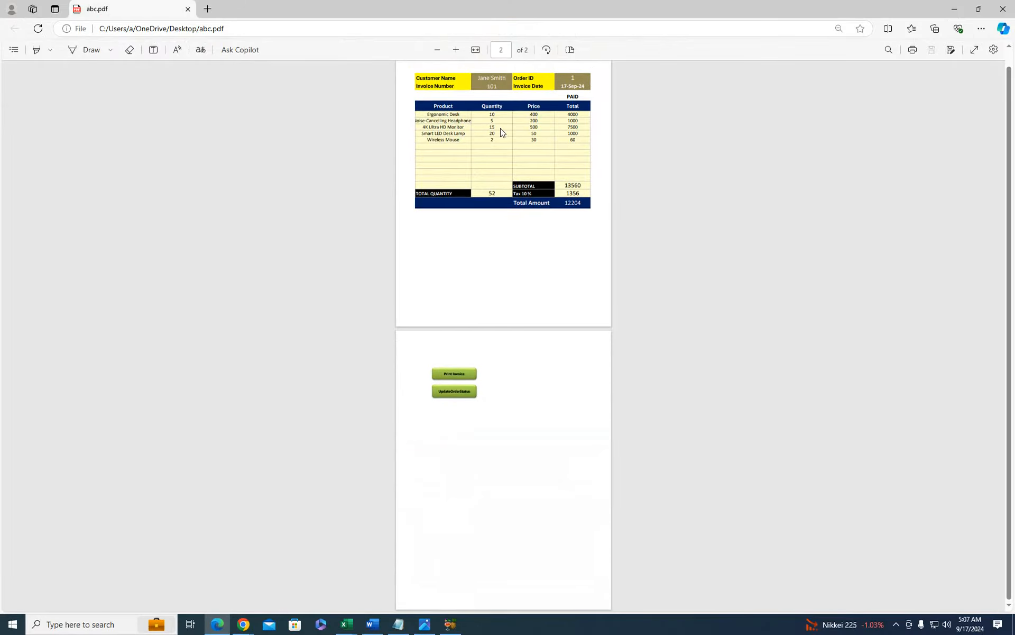
pyautogui.click(1003, 9)
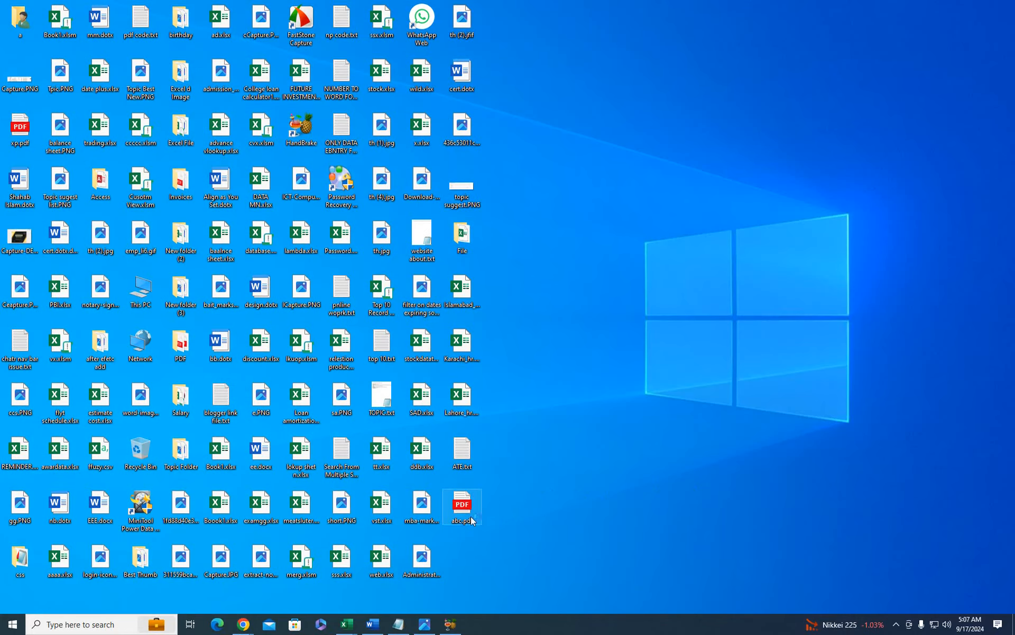
# - Delete the abc.pdf file from the desktop and confirm the deletion
pyautogui.rightClick(469, 503)
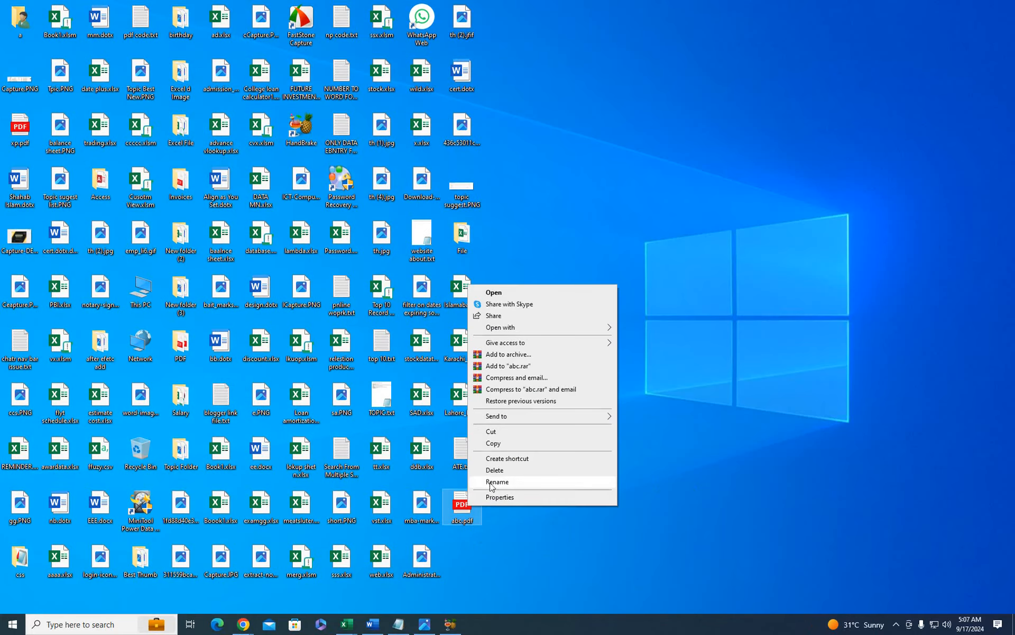
pyautogui.click(505, 468)
pyautogui.click(568, 358)
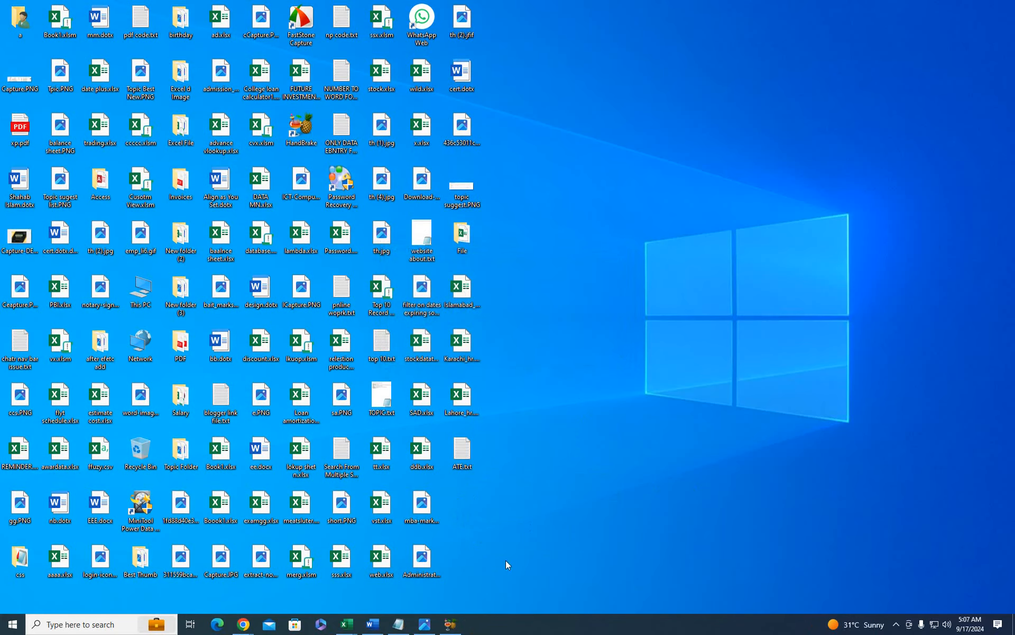
# - Switch to the Excel billing workbook and compare the Invoice sheet's order ID and payment status with the Saveorder records
pyautogui.moveTo(353, 625)
pyautogui.click(290, 576)
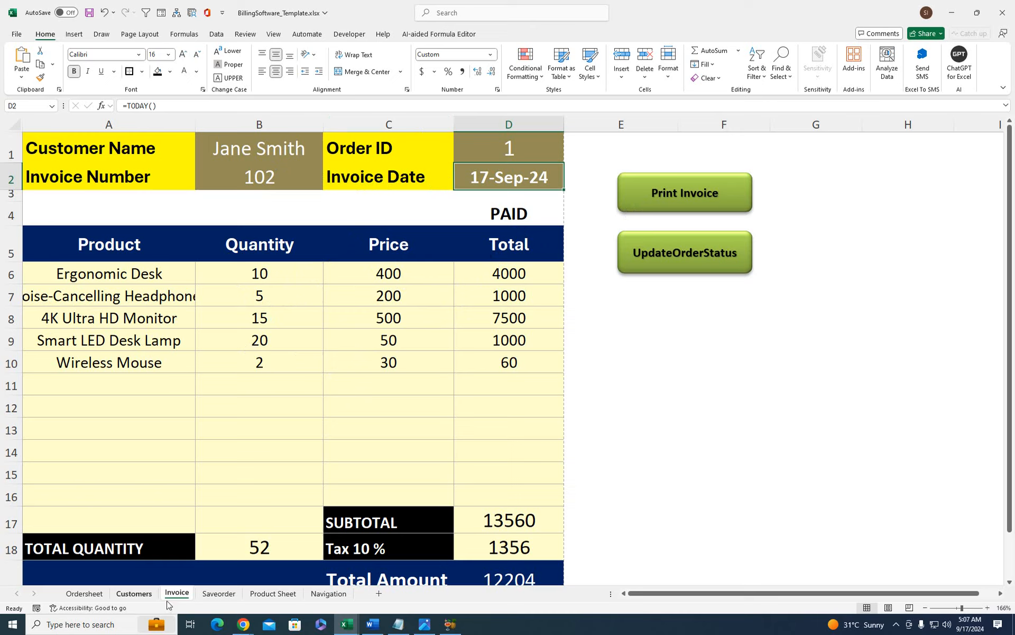
pyautogui.click(508, 153)
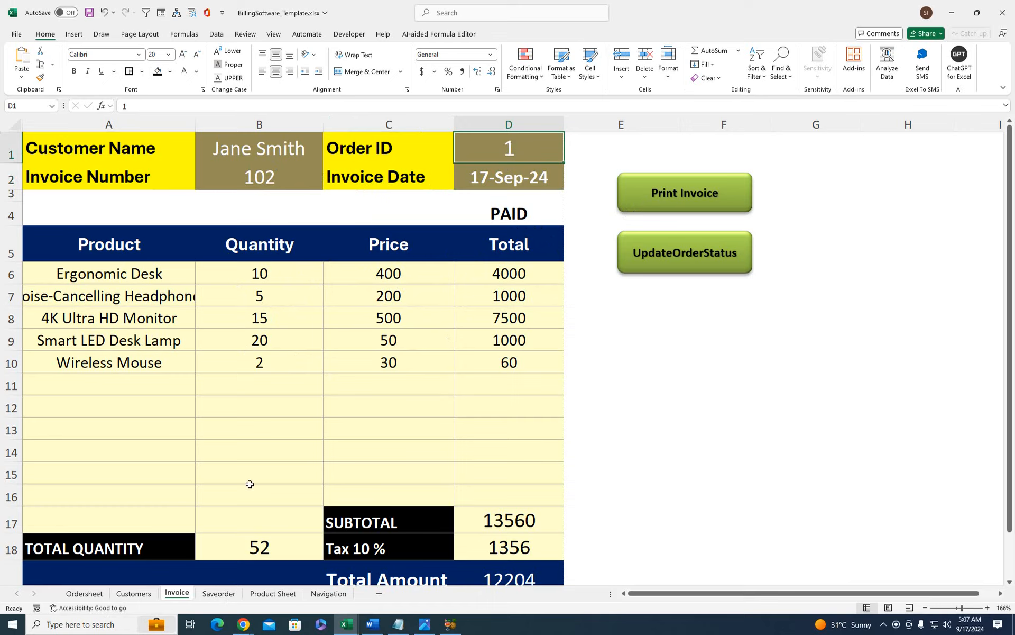
pyautogui.click(215, 596)
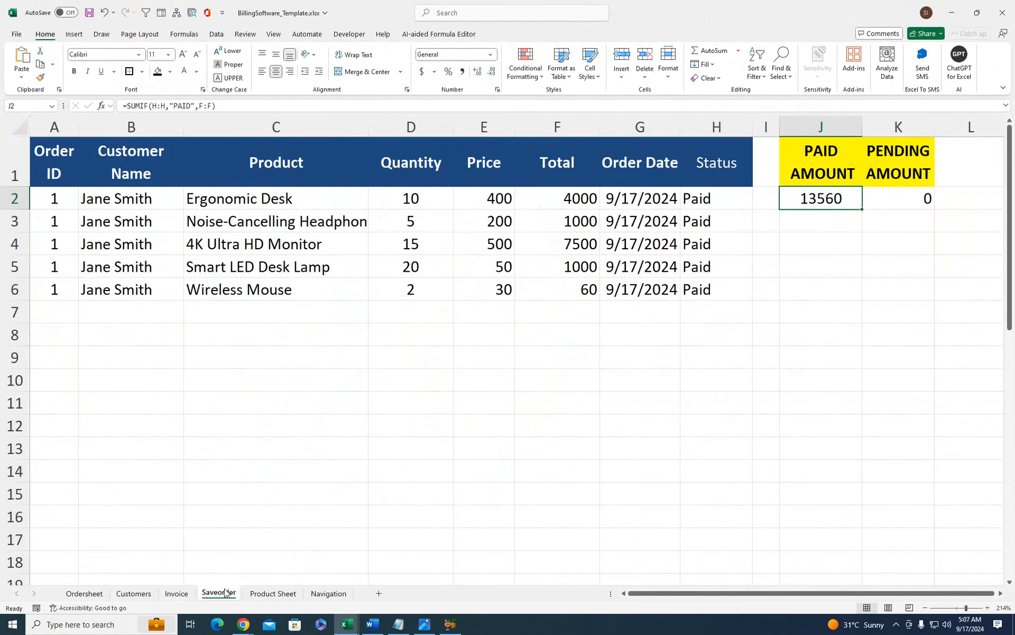
pyautogui.click(177, 593)
pyautogui.click(502, 214)
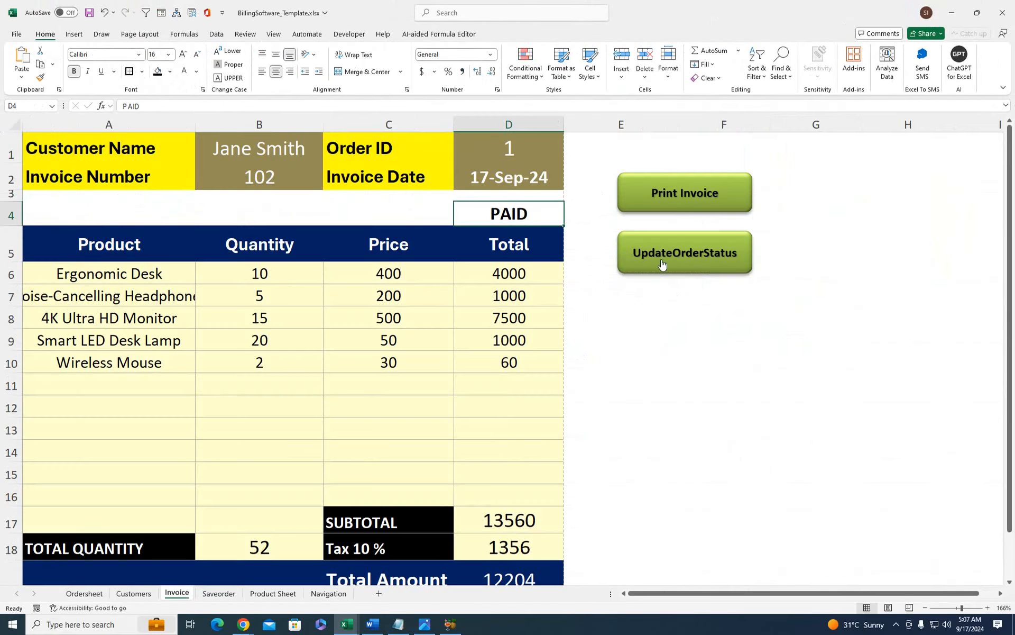
pyautogui.click(218, 593)
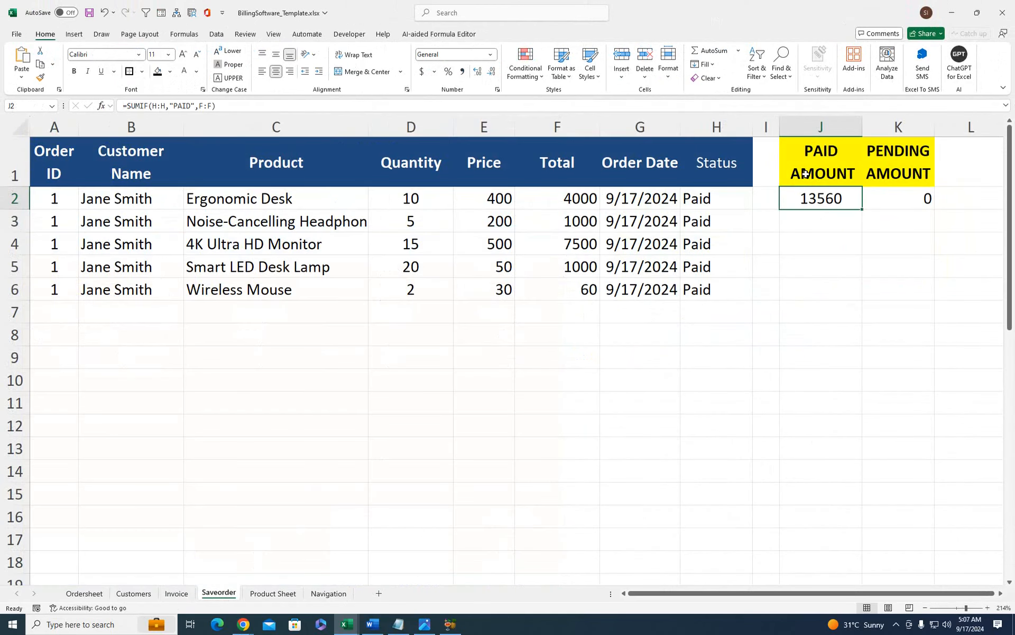
# - On the Ordersheet, choose the first listed customer for order rows 4 and 5 and fill the name down to row 6
pyautogui.click(82, 593)
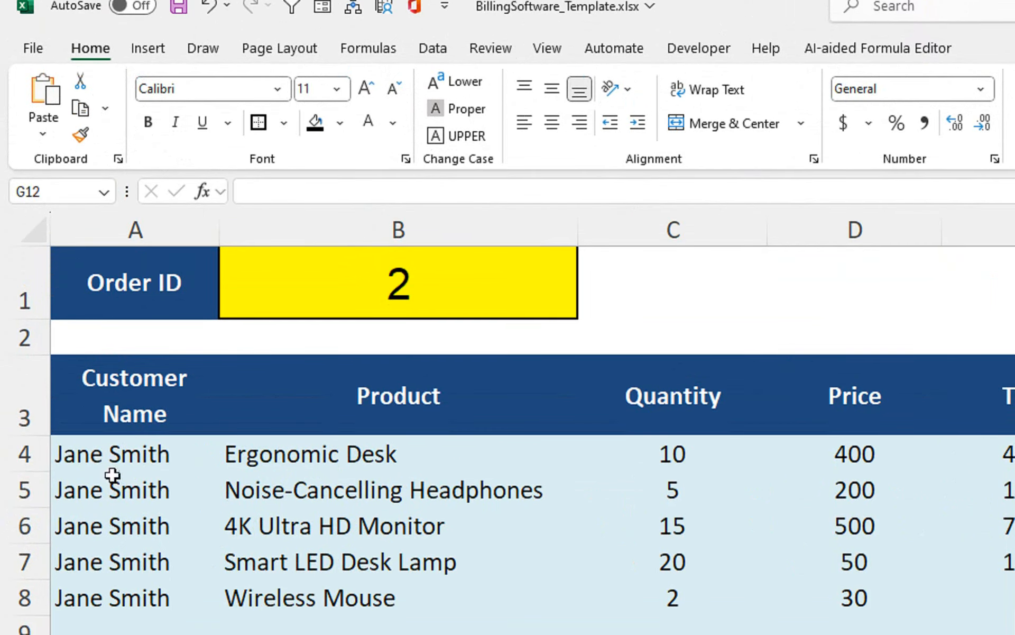
pyautogui.click(167, 473)
pyautogui.click(230, 480)
pyautogui.click(202, 482)
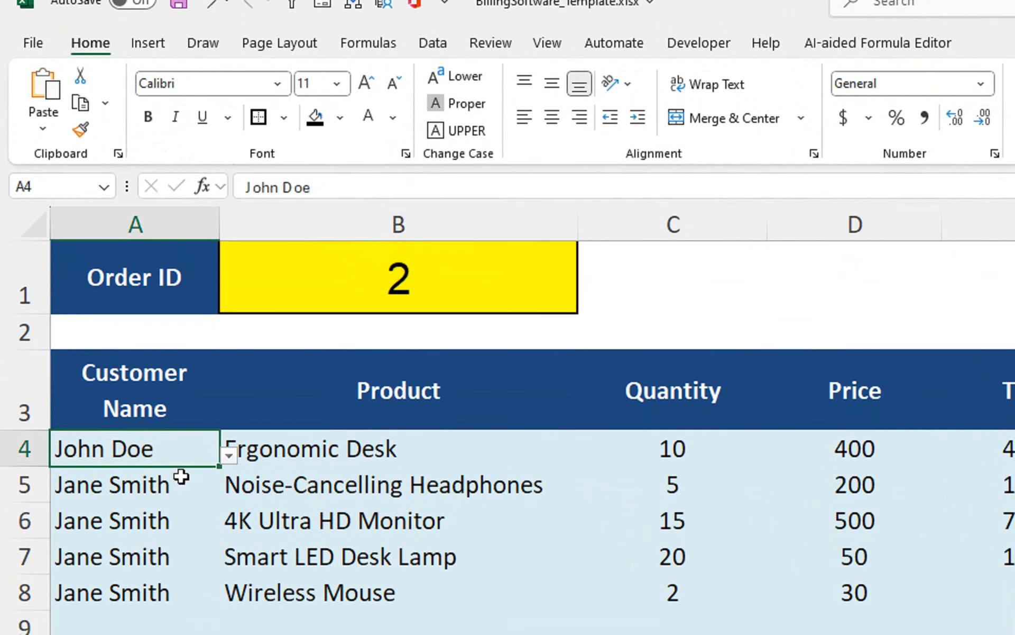
pyautogui.click(199, 497)
pyautogui.click(230, 496)
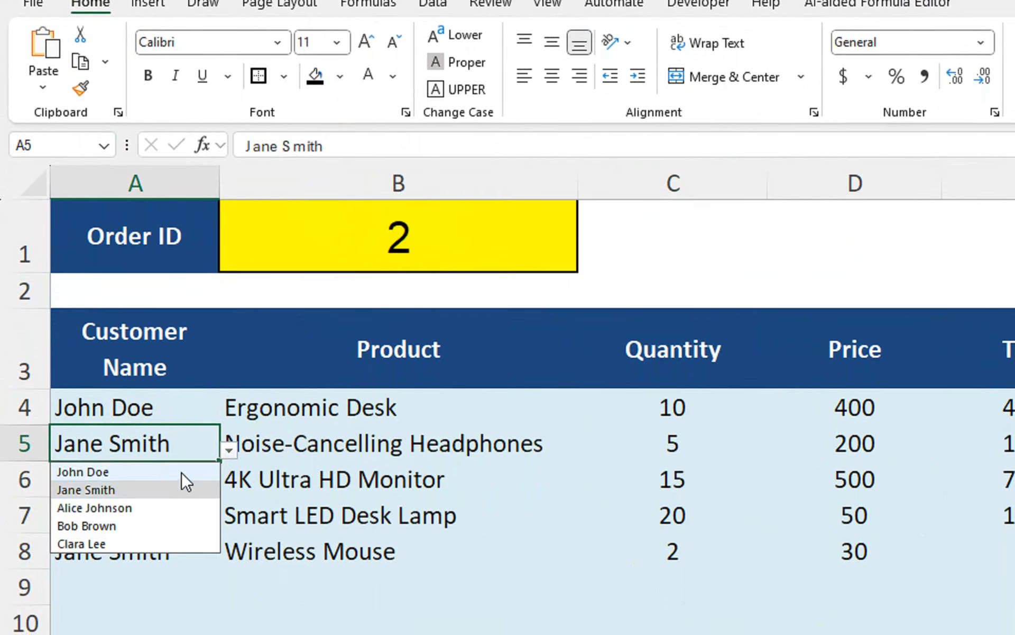
pyautogui.click(184, 483)
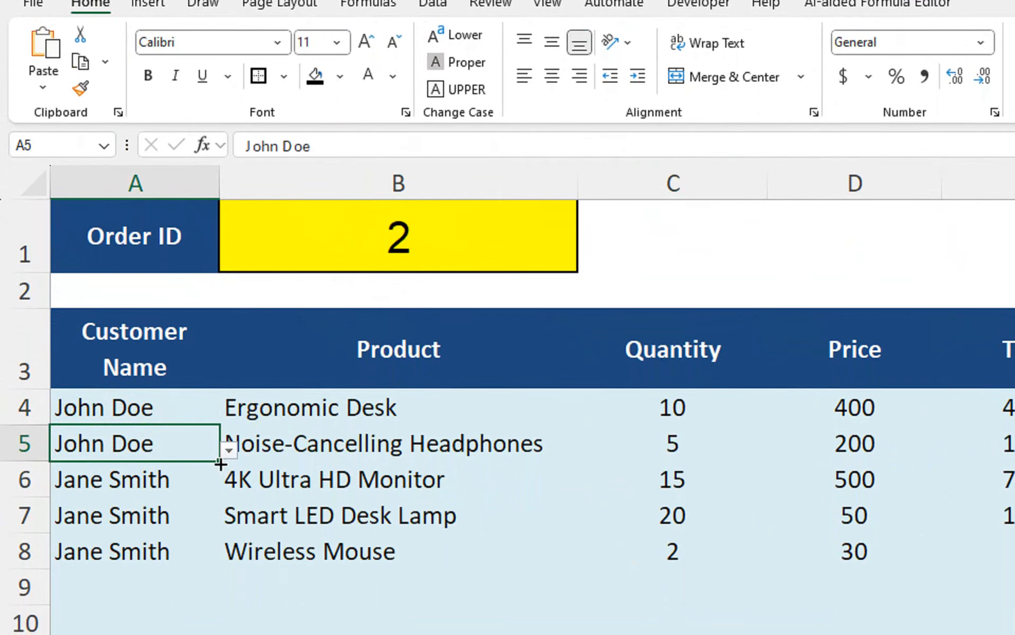
pyautogui.moveTo(220, 464); pyautogui.dragTo(216, 491)
# - Clear the order entries in rows 7 to 10, from Customer Name through Order Date
pyautogui.moveTo(154, 522); pyautogui.dragTo(899, 486)
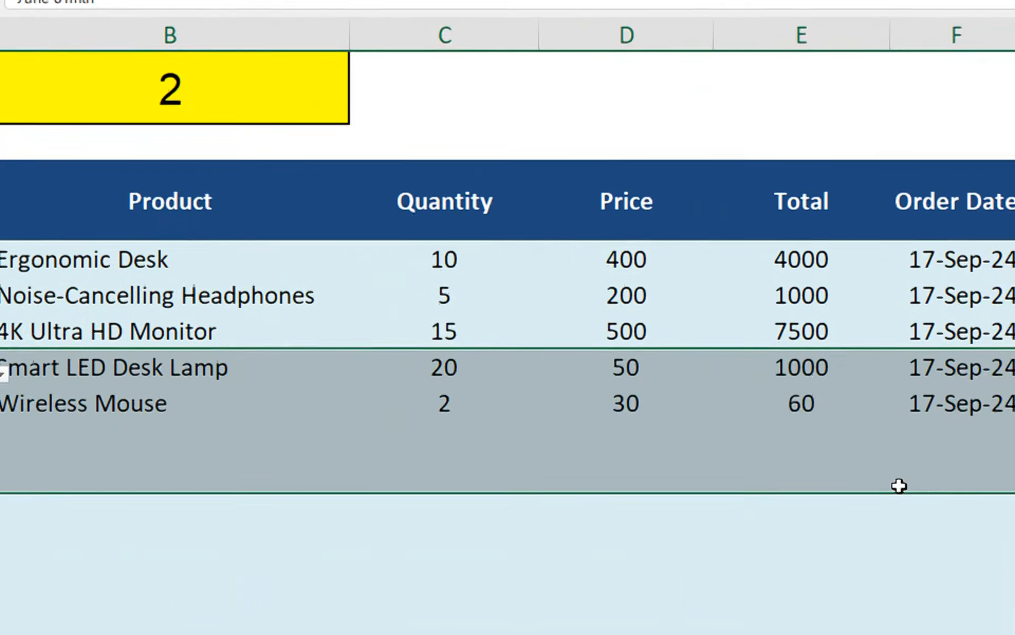
pyautogui.press('Delete')
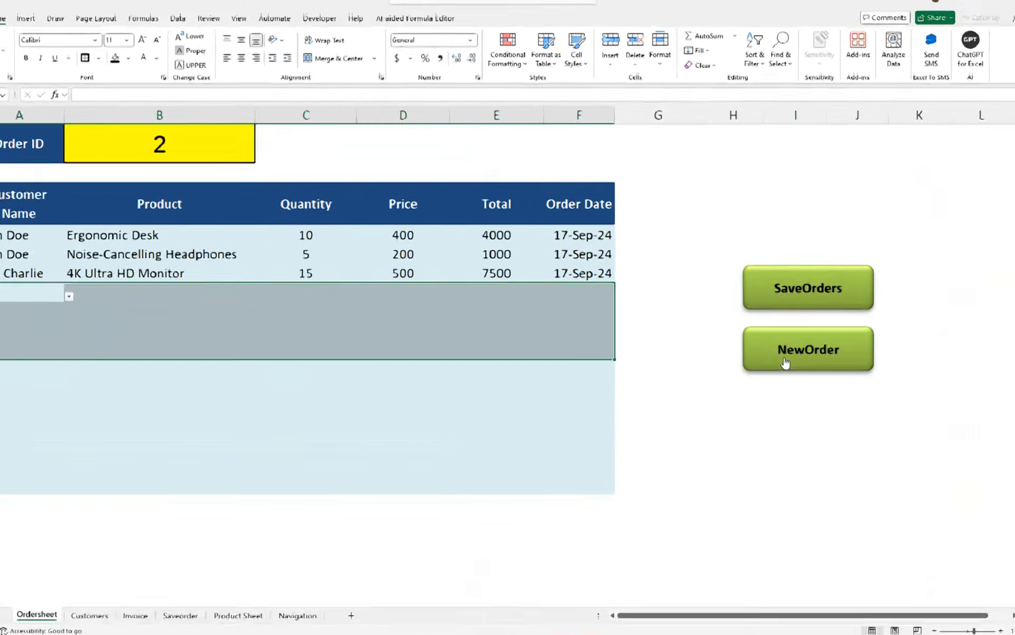
pyautogui.click(352, 253)
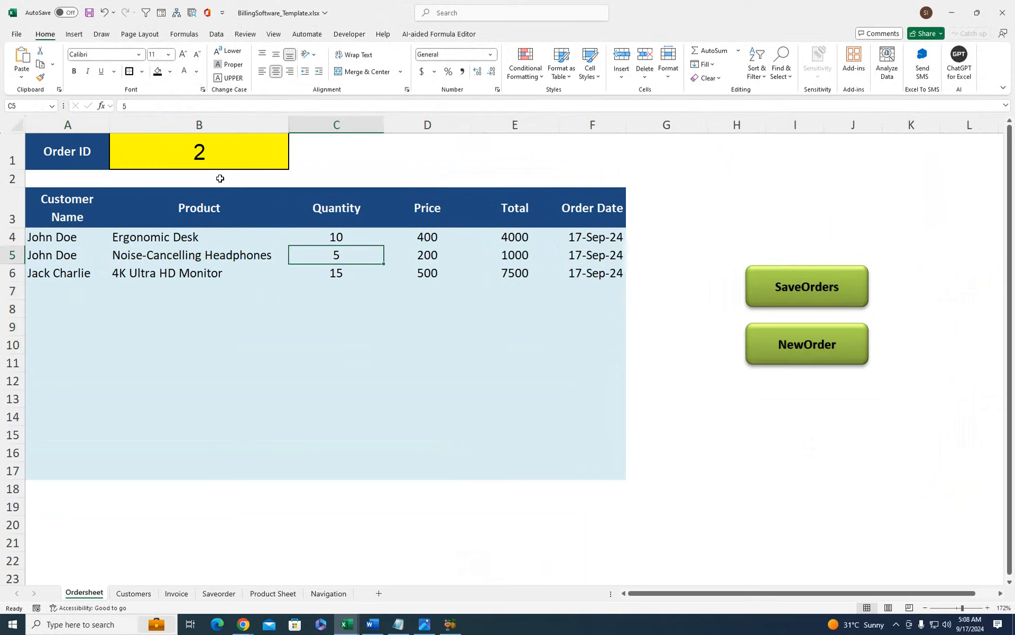
# - Empty the order form with the NewOrder macro, acknowledge its message, and check the cleared Price cell in row 4
pyautogui.click(828, 346)
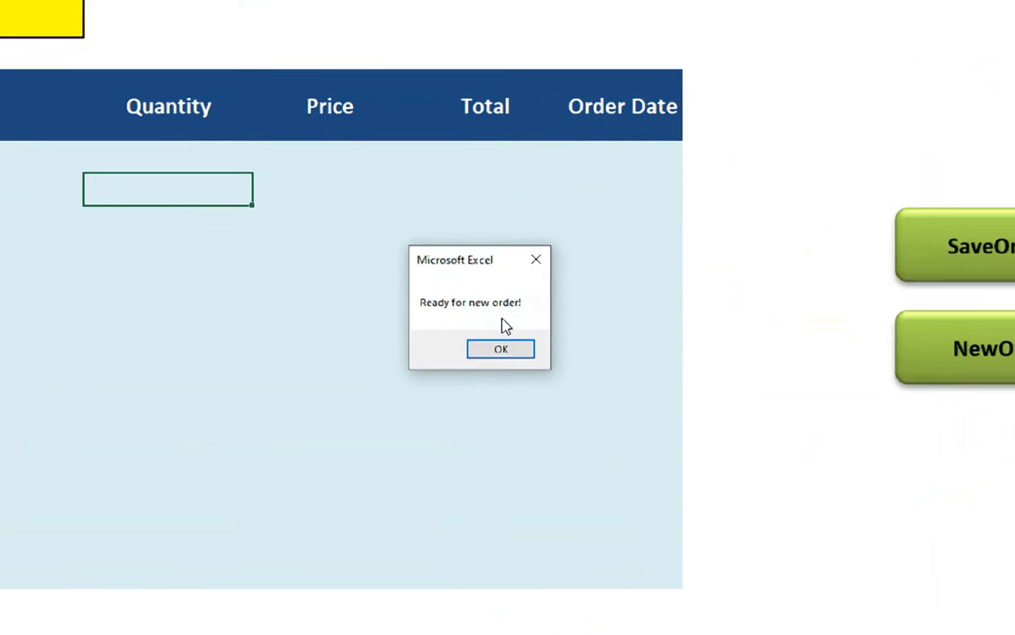
pyautogui.click(524, 375)
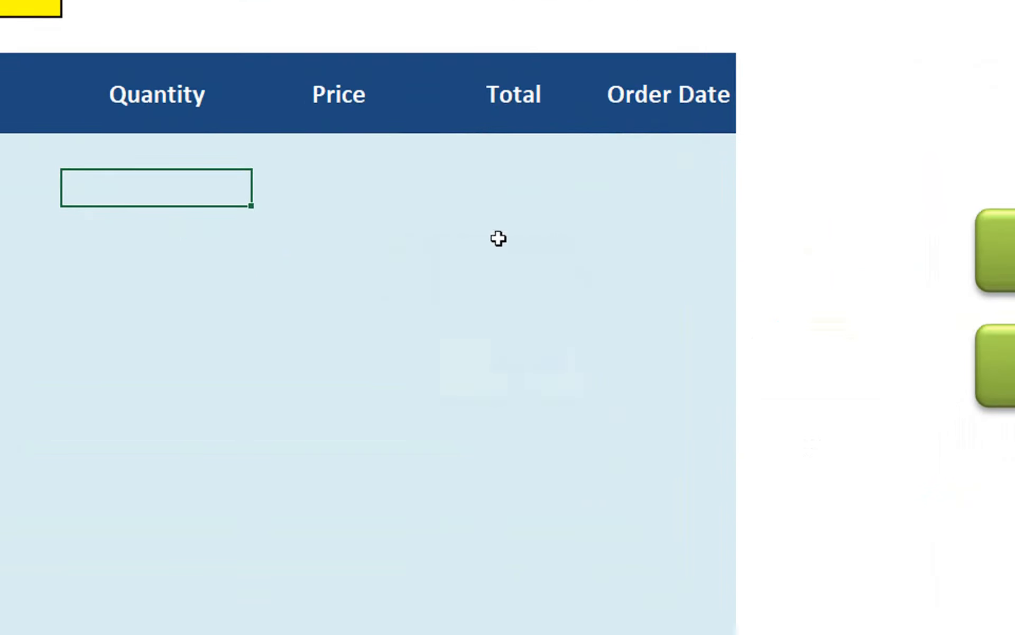
pyautogui.click(481, 161)
pyautogui.click(428, 237)
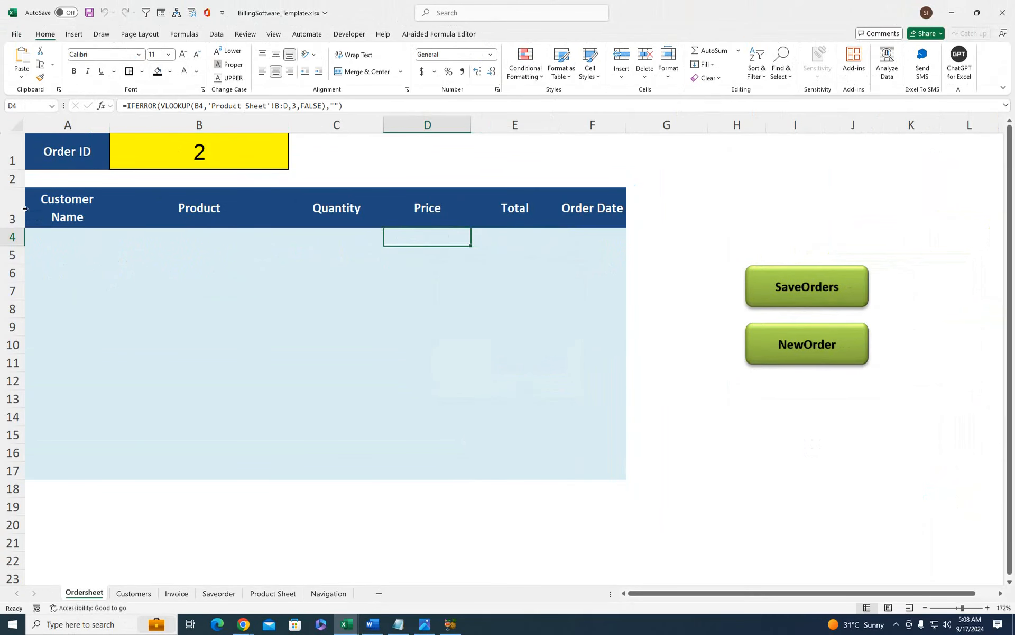
# - Choose the first listed customer in order row 4 and copy the identical name into rows 5 and 6
pyautogui.click(75, 239)
pyautogui.click(117, 243)
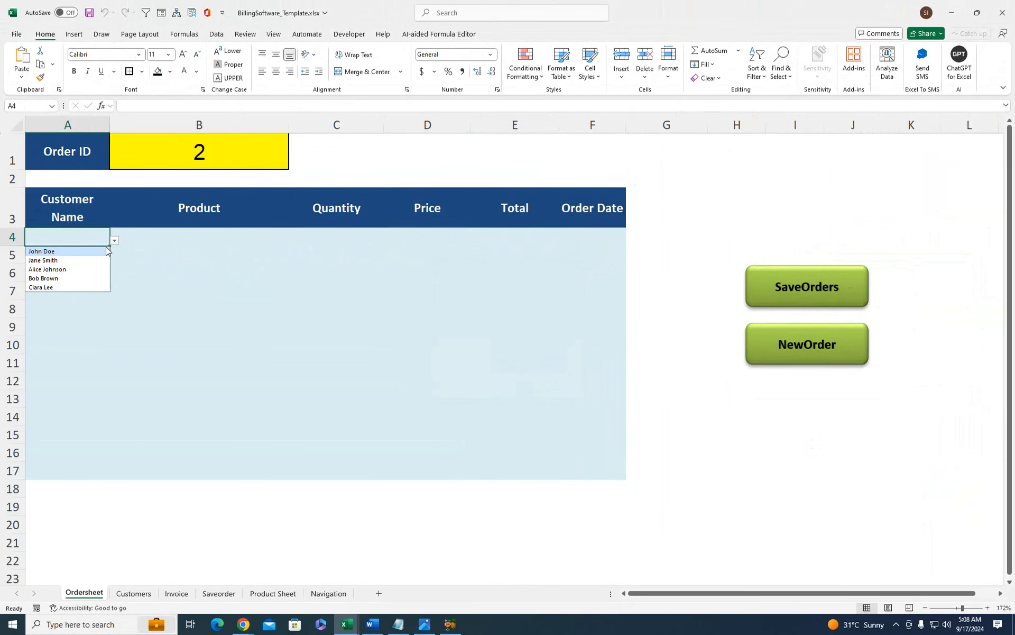
pyautogui.click(98, 252)
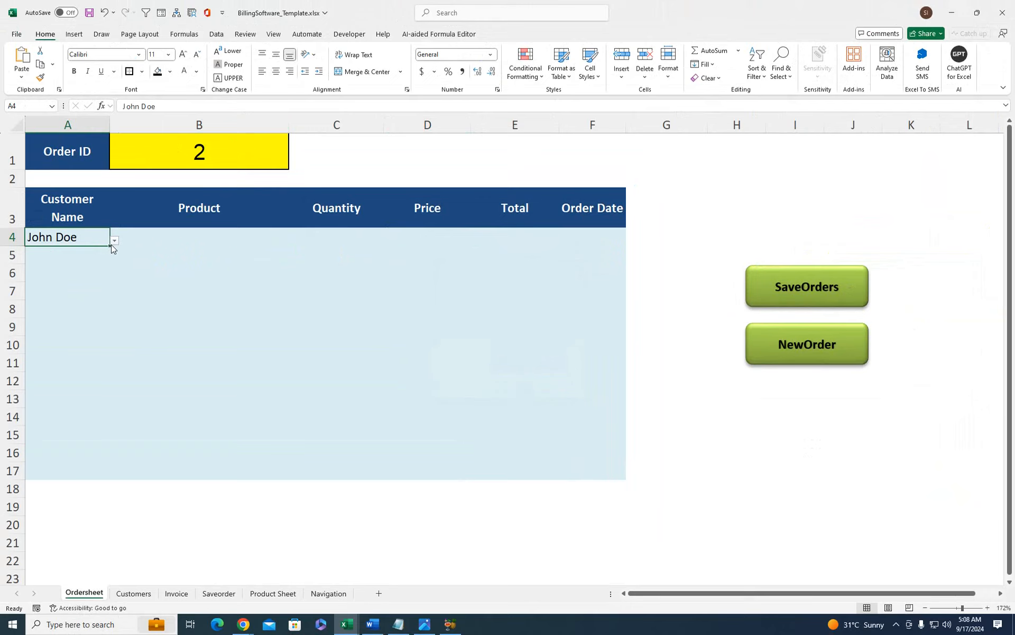
pyautogui.moveTo(109, 247); pyautogui.dragTo(109, 285)
pyautogui.click(236, 244)
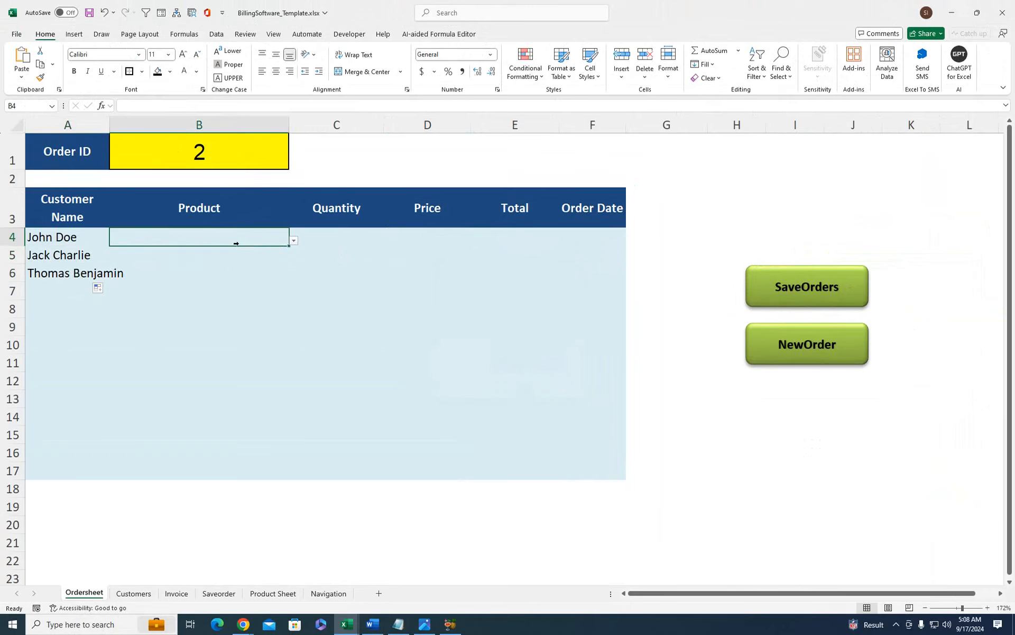
pyautogui.moveTo(89, 246); pyautogui.dragTo(72, 277)
pyautogui.hotkey('ctrl', 'd')
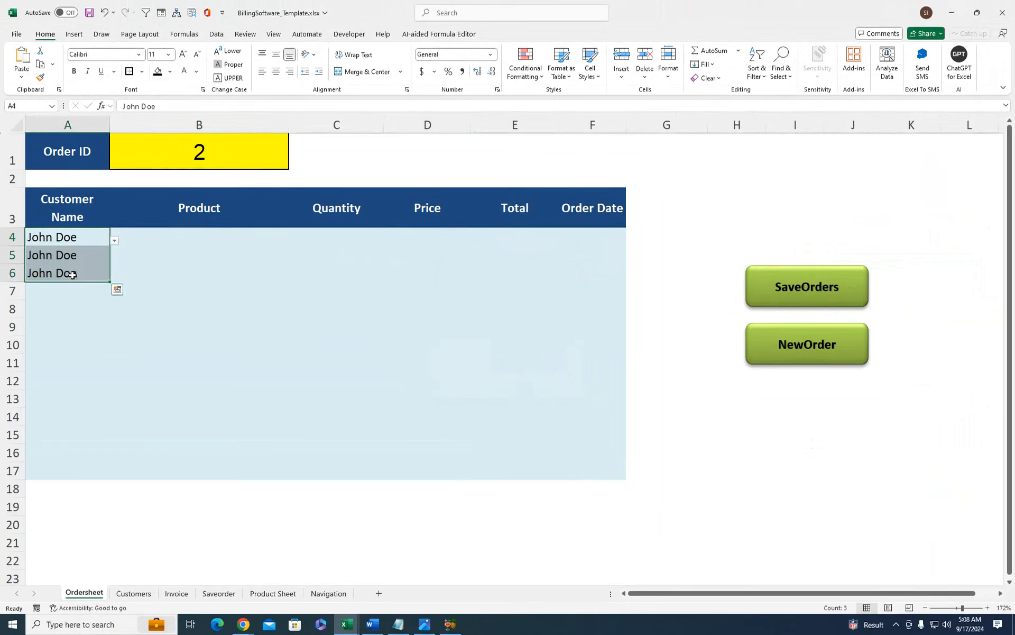
# - Choose Smart LED Desk Lamp, Ergonomic Desk and Wireless Mouse as the products in order rows 4 to 6
pyautogui.click(270, 249)
pyautogui.click(279, 240)
pyautogui.click(293, 241)
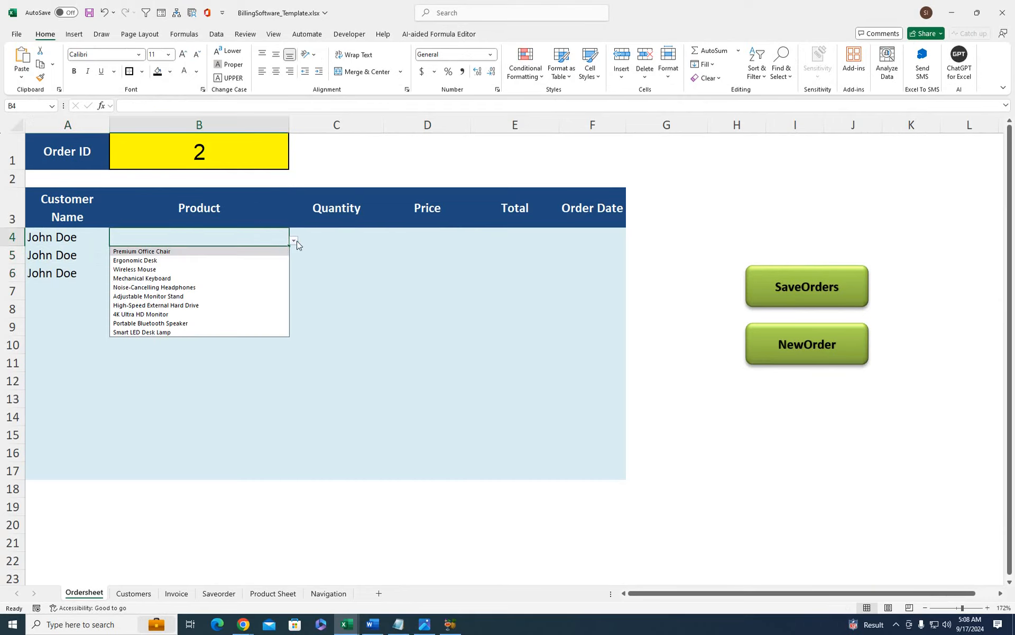
pyautogui.click(193, 332)
pyautogui.click(229, 252)
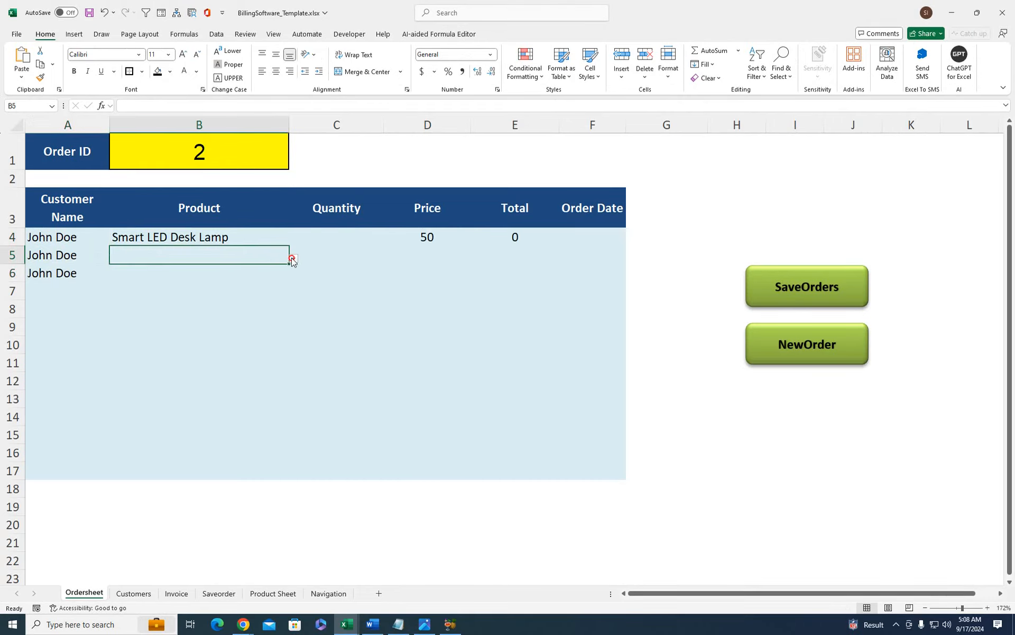
pyautogui.click(294, 258)
pyautogui.click(238, 270)
pyautogui.click(289, 278)
pyautogui.click(293, 277)
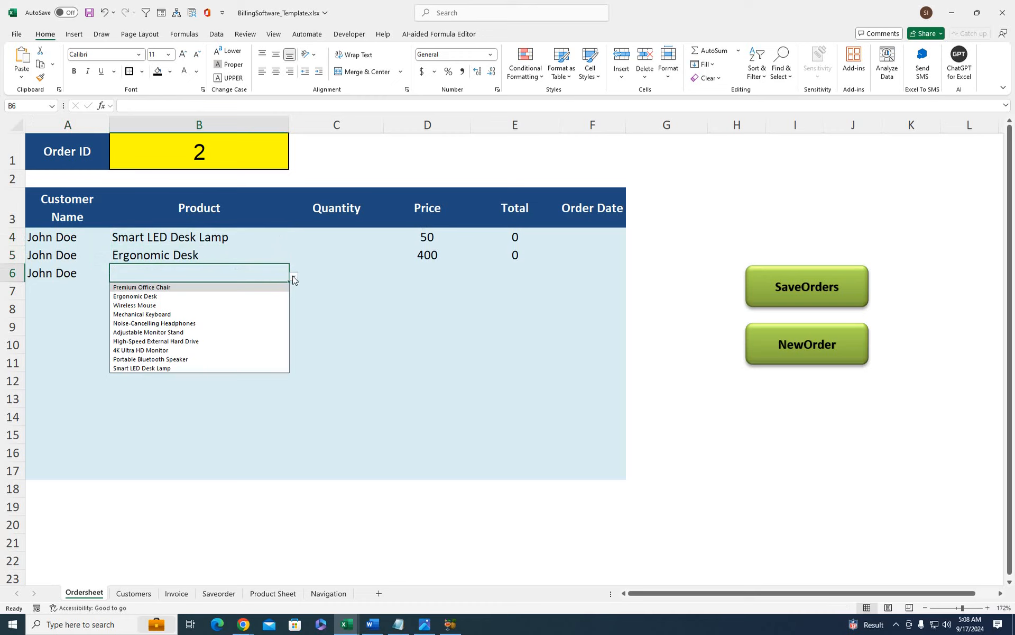
pyautogui.click(254, 306)
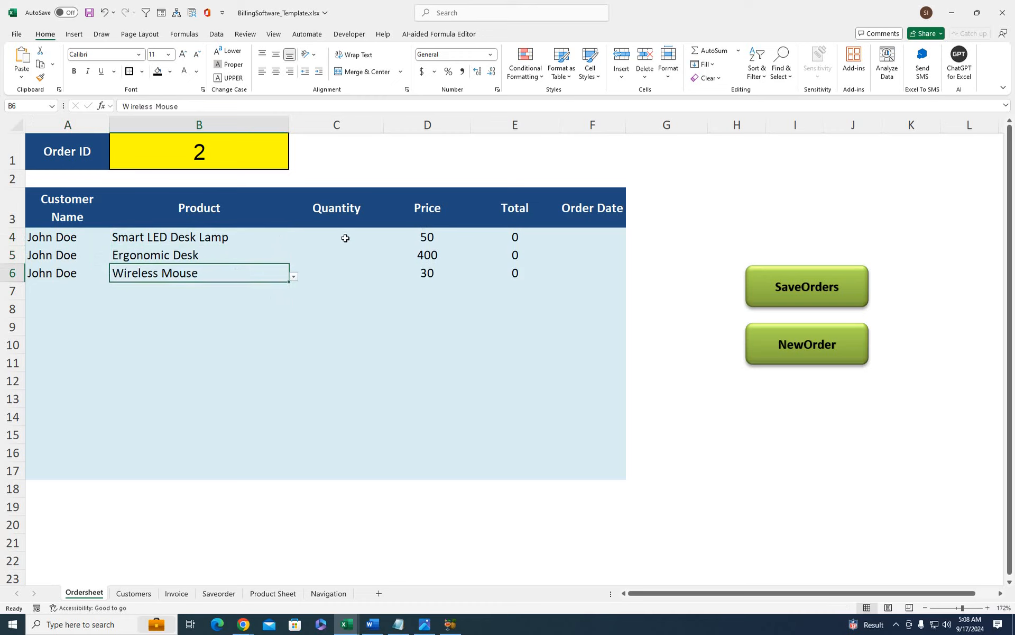
# - Enter quantities 1, 2 and 3 for the desk lamp, the desk and the mouse
pyautogui.click(345, 236)
pyautogui.write('1')
pyautogui.press('Return')
pyautogui.write('2')
pyautogui.press('Return')
pyautogui.write('3')
pyautogui.press('Return')
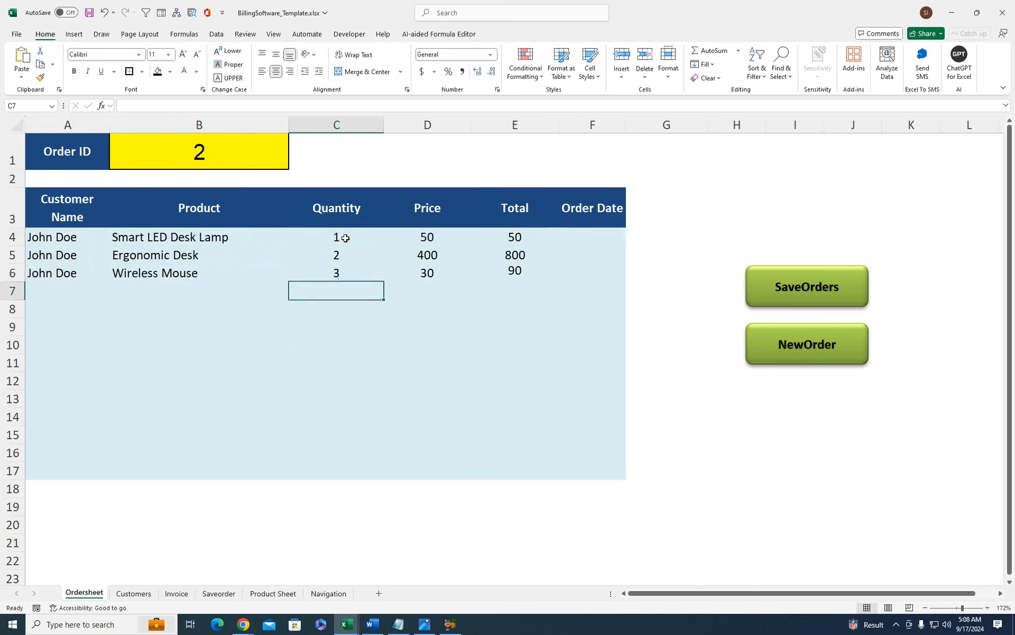
pyautogui.click(346, 238)
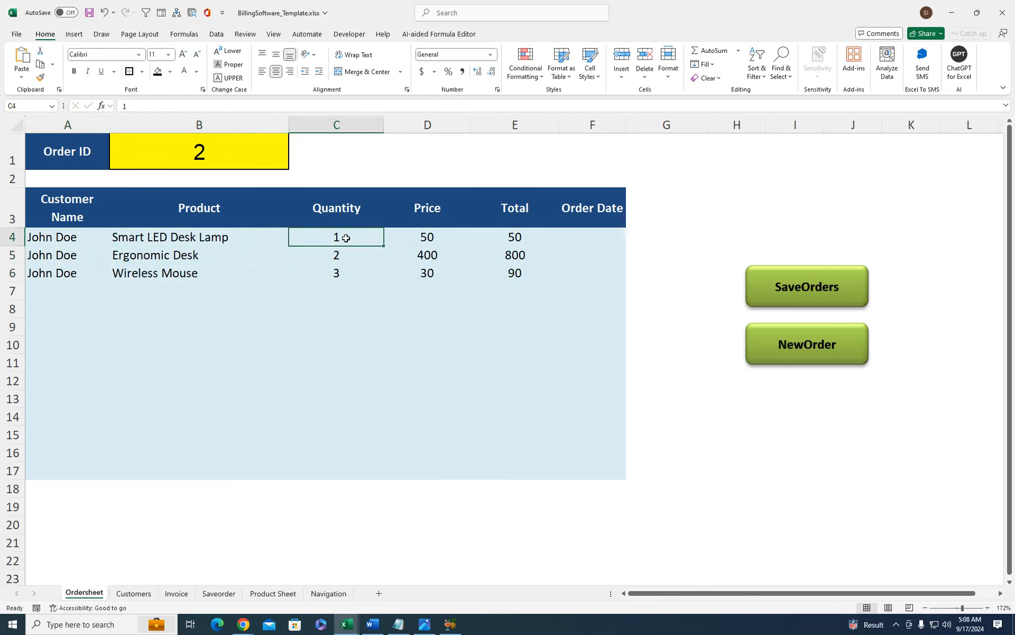
# - Change the desk lamp's quantity to 2 and enter 17-Sep-24 as the order date in order rows 4 to 6
pyautogui.write('2')
pyautogui.click(396, 317)
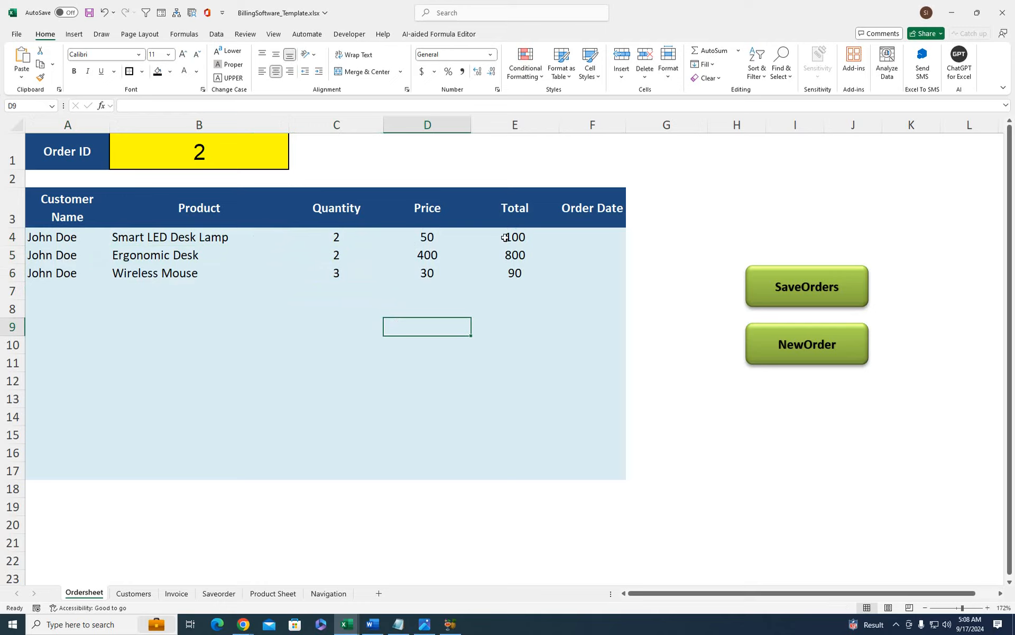
pyautogui.click(572, 242)
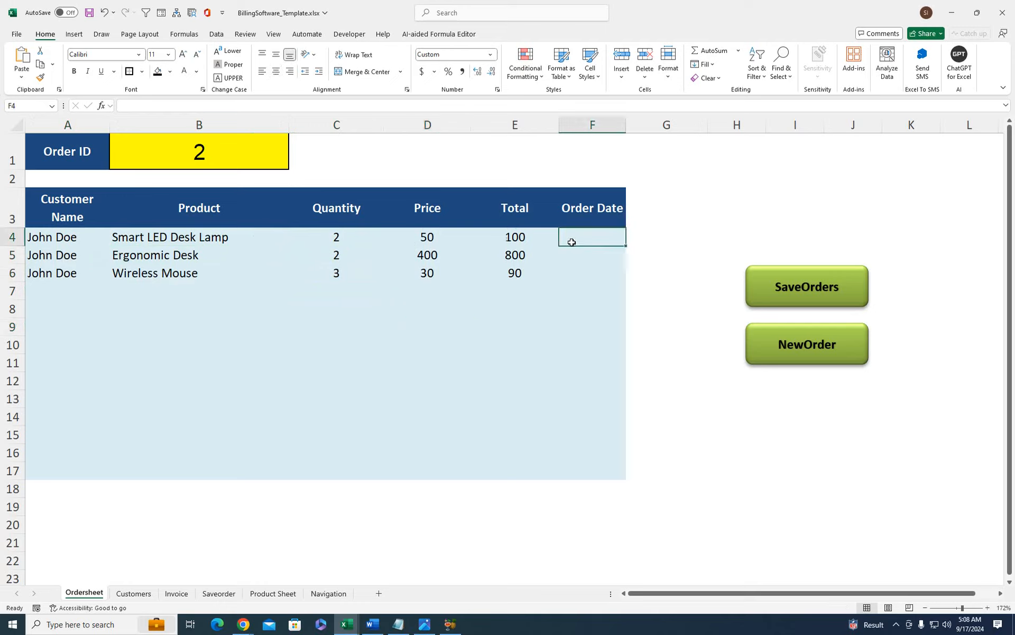
pyautogui.hotkey('ctrl', ';')
pyautogui.click(576, 297)
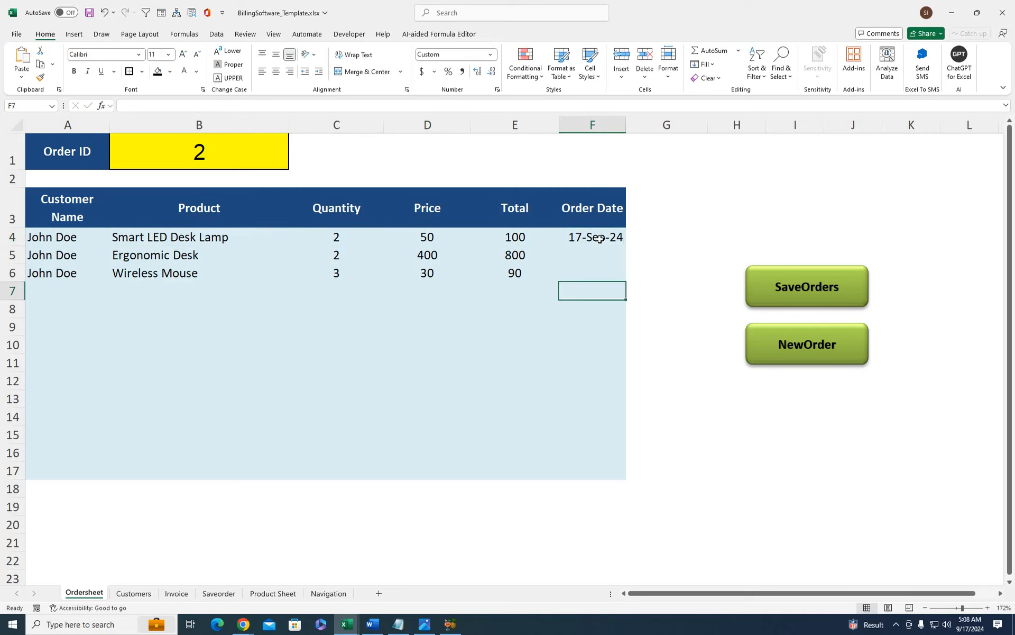
pyautogui.moveTo(587, 238); pyautogui.dragTo(598, 267)
pyautogui.hotkey('ctrl', 'd')
pyautogui.click(468, 252)
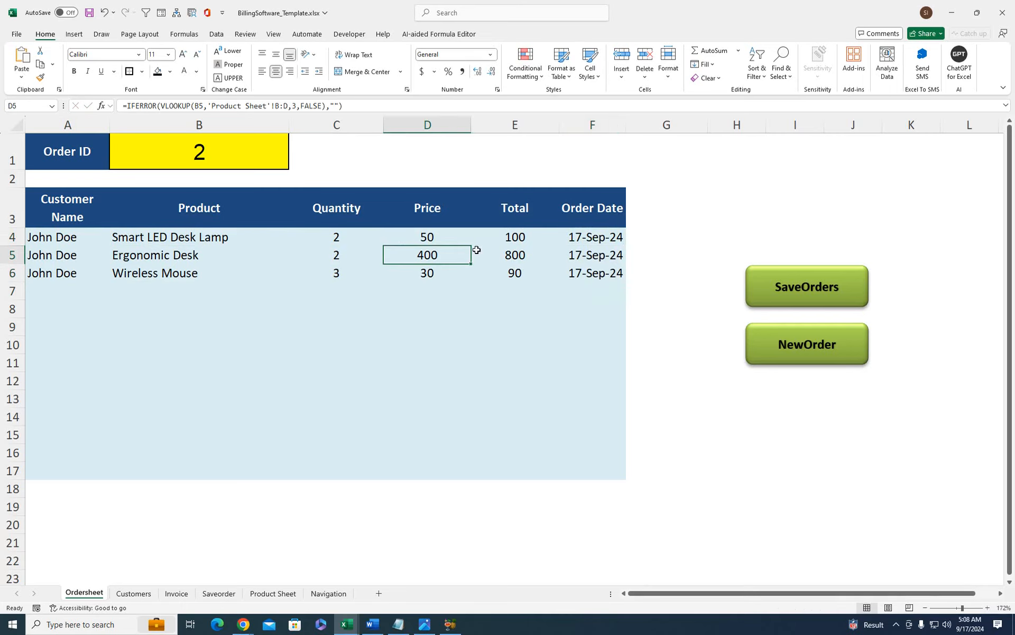
# - Save the order with the SaveOrders macro, acknowledge its message, and check the Pending Amount cell on the Saveorder sheet
pyautogui.click(782, 289)
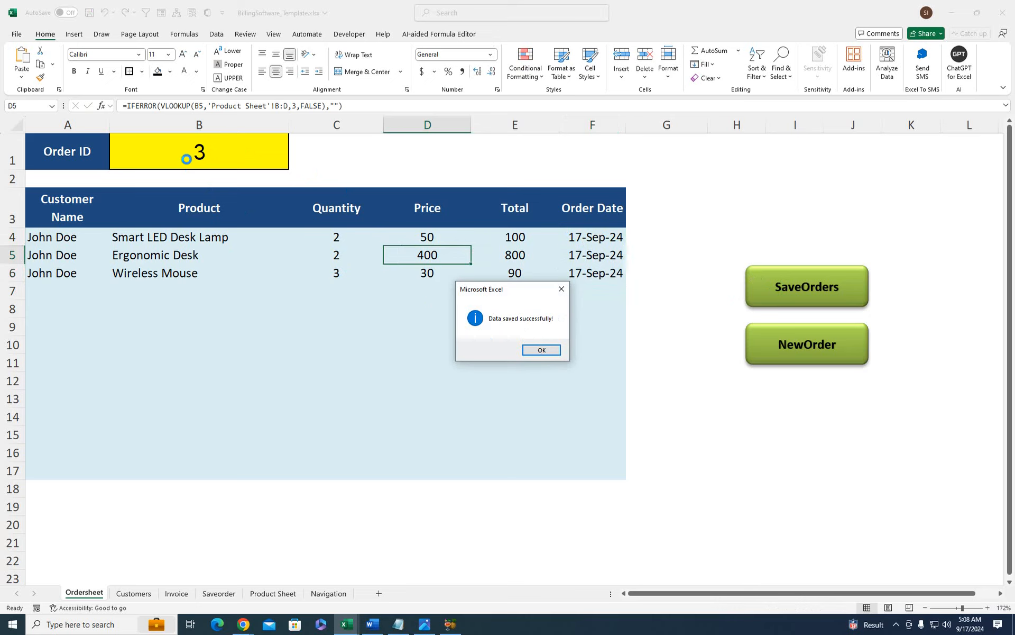
pyautogui.click(540, 351)
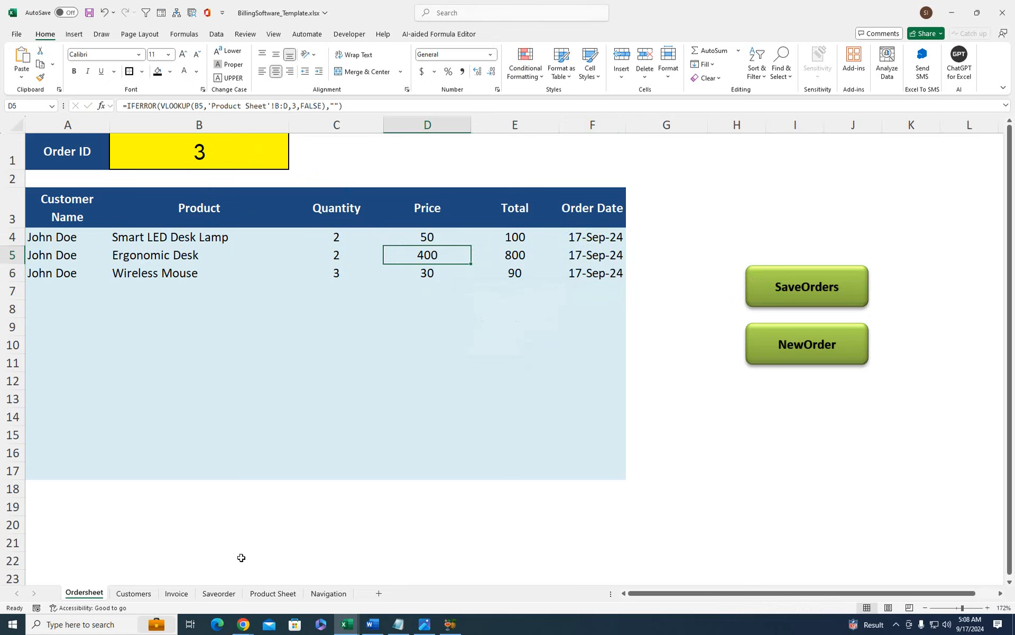
pyautogui.click(218, 593)
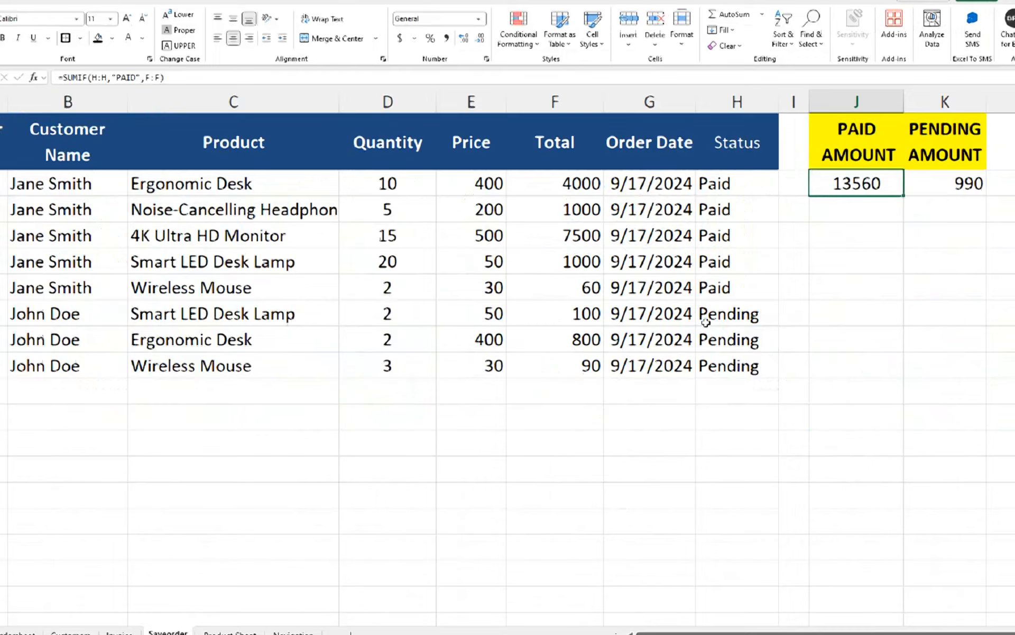
pyautogui.click(956, 184)
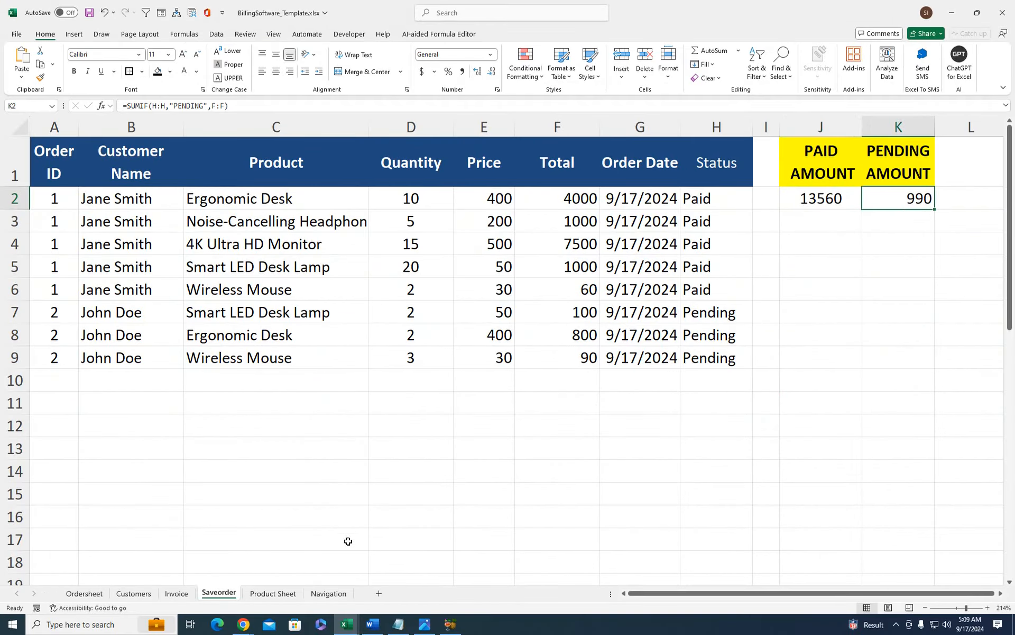
# - Load the newly saved order on the Invoice sheet by entering its order ID in cell D1
pyautogui.click(183, 594)
pyautogui.click(512, 153)
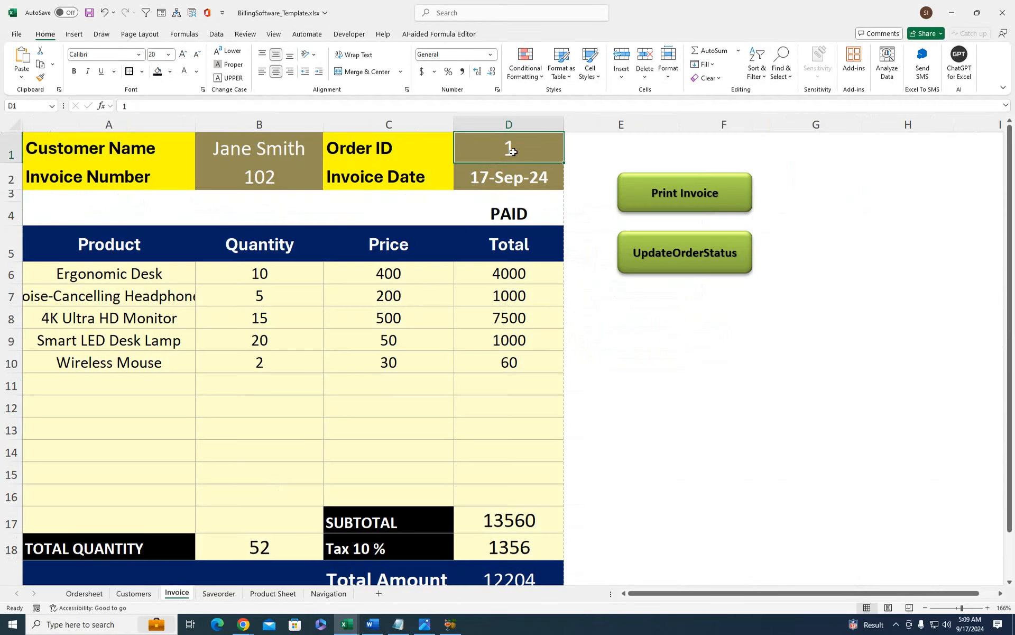
pyautogui.write('2')
pyautogui.press('Return')
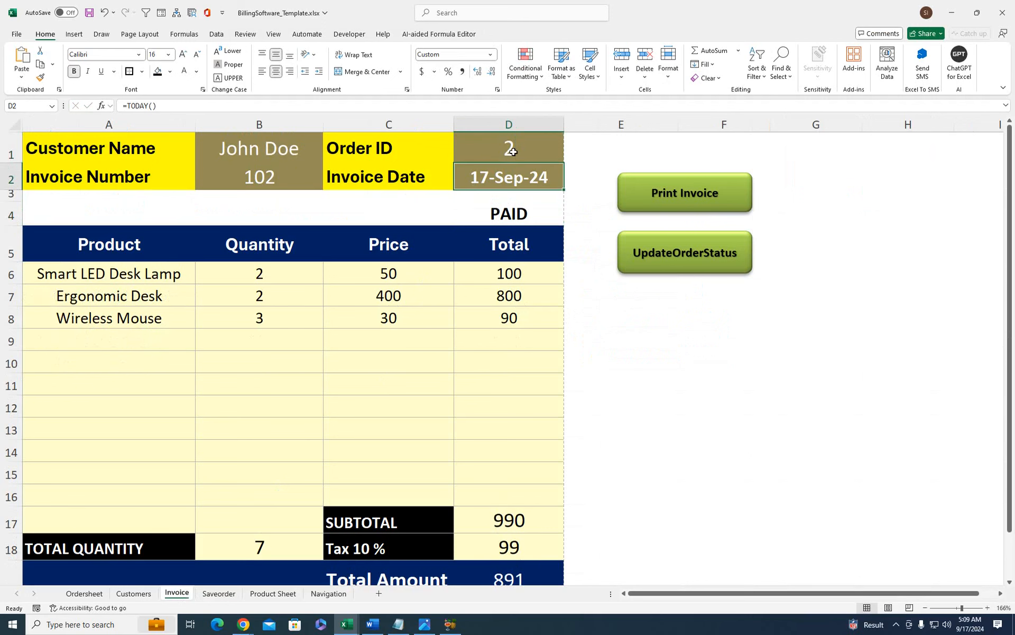
# - Mark the invoiced order as paid with the UpdateOrderStatus macro, check its status on the Saveorder sheet, and return to the Invoice sheet
pyautogui.click(515, 145)
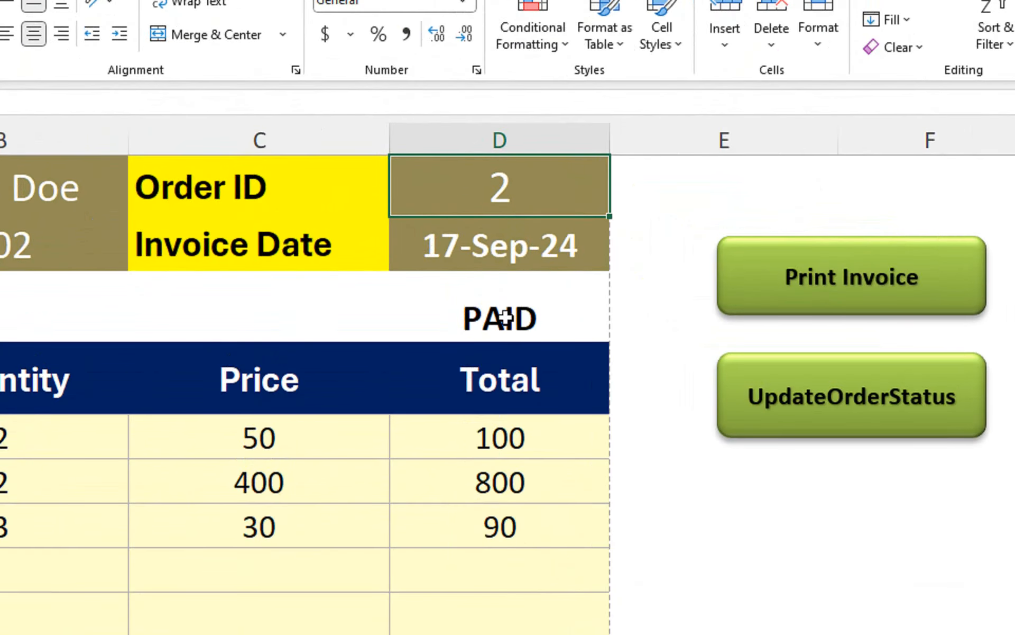
pyautogui.click(807, 397)
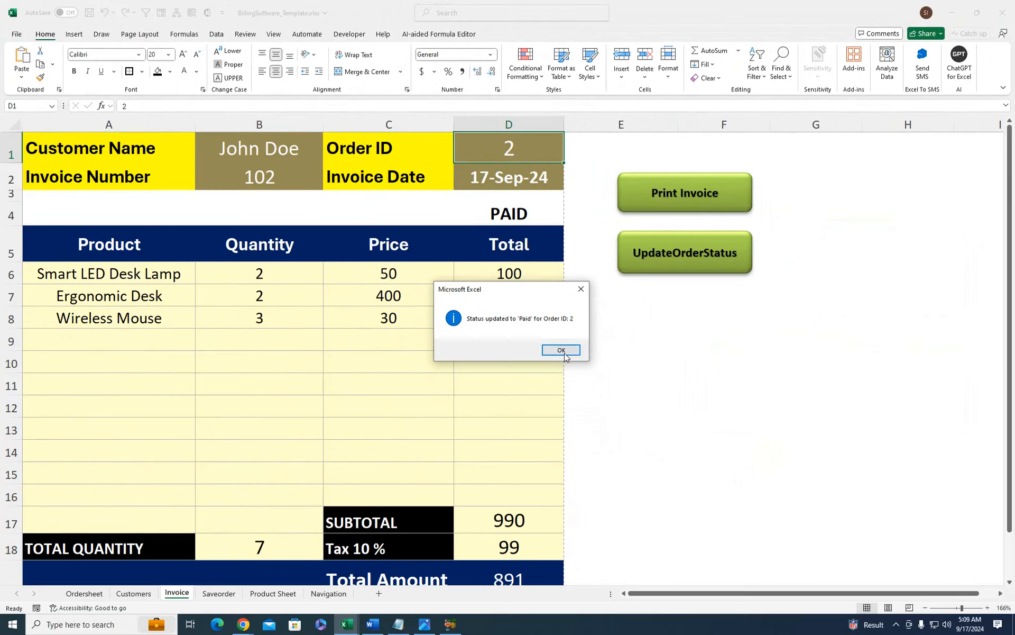
pyautogui.click(570, 428)
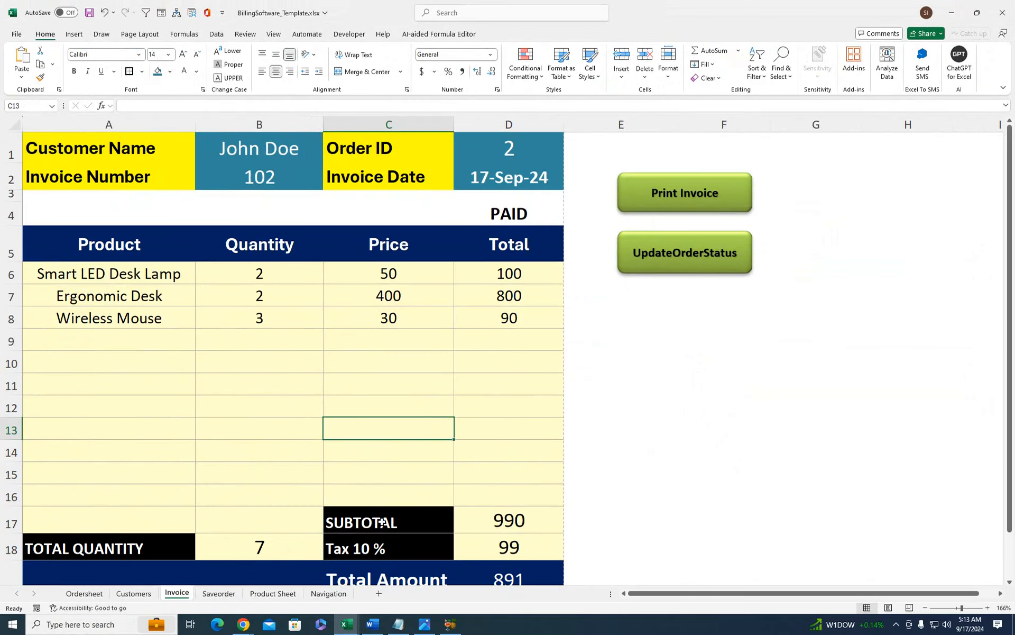
pyautogui.click(218, 593)
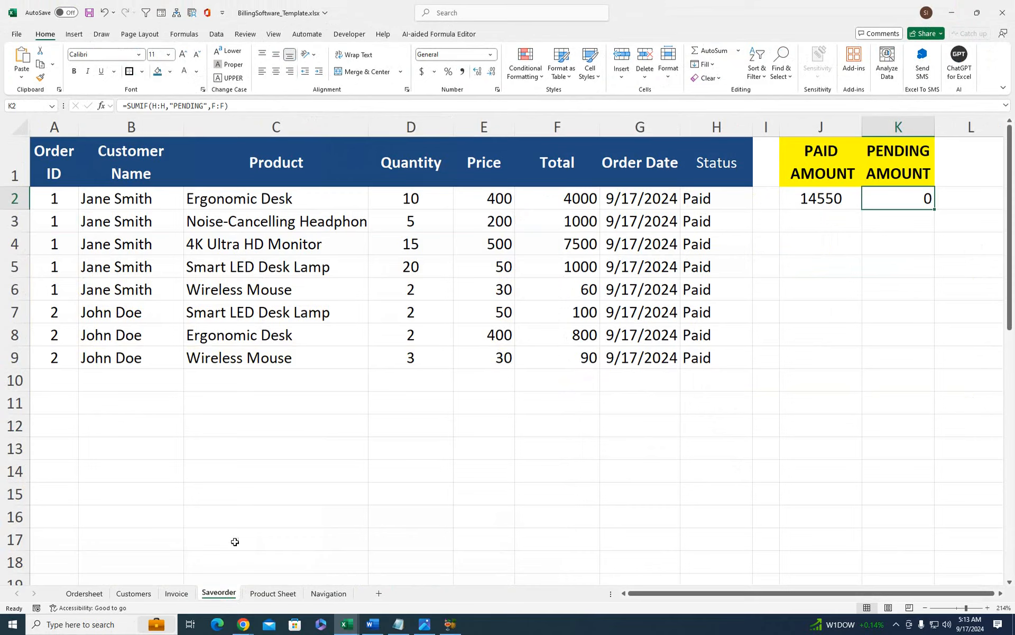
pyautogui.click(177, 593)
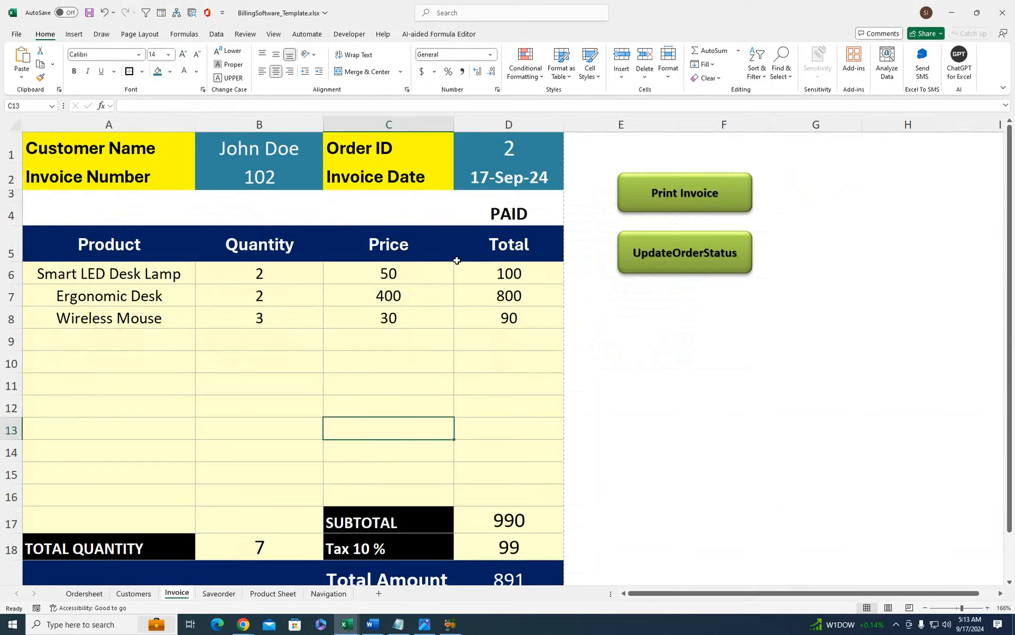
# - Compare the Ordersheet entries with the saved rows on the Saveorder sheet, and empty the order form with the NewOrder macro, acknowledging its message
pyautogui.click(92, 593)
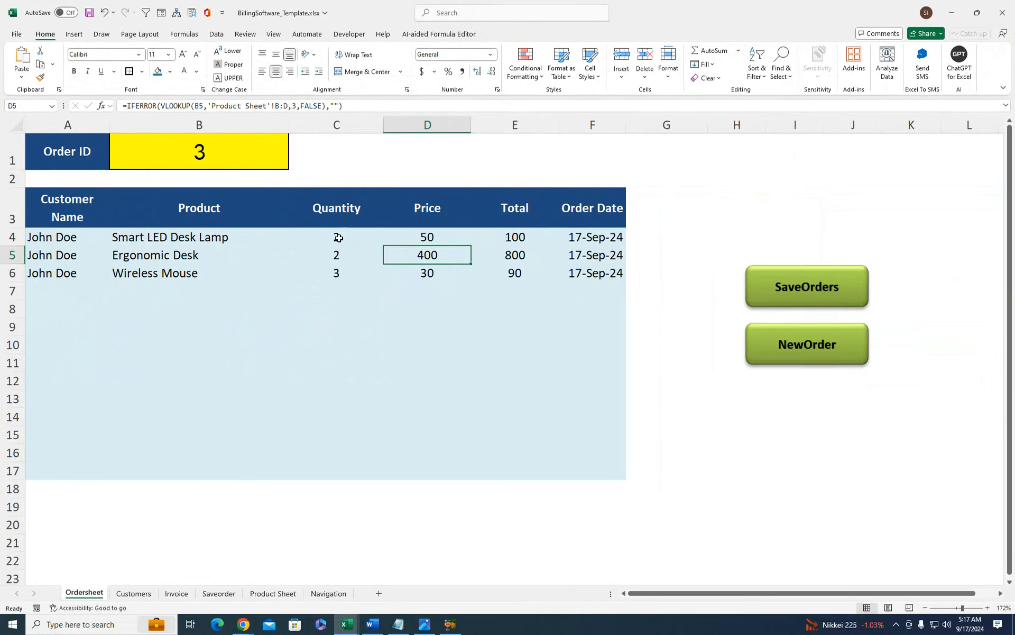
pyautogui.click(219, 593)
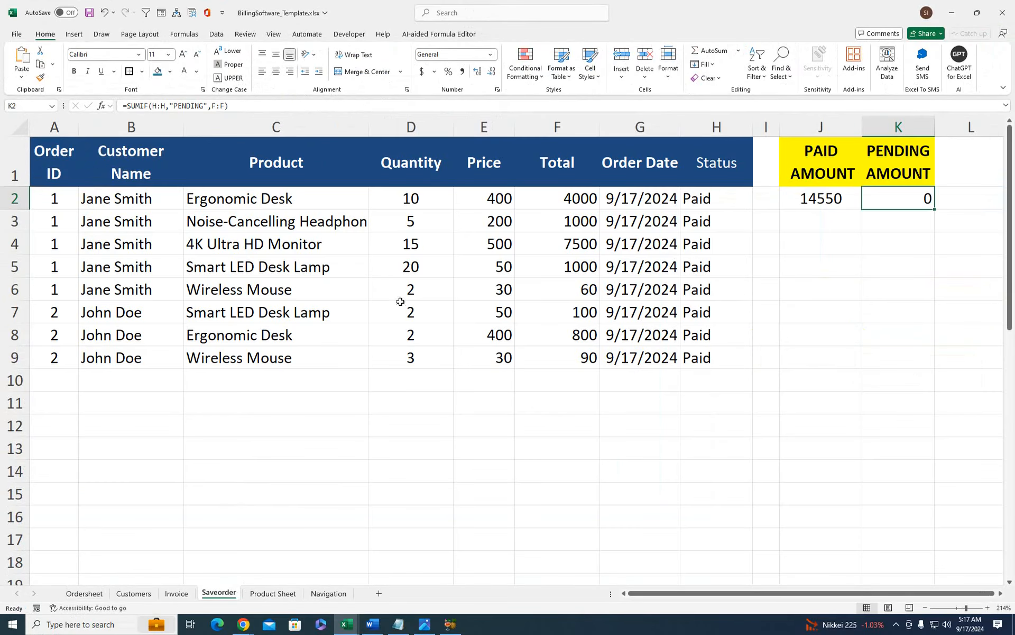
pyautogui.moveTo(400, 301); pyautogui.dragTo(401, 339)
pyautogui.click(100, 593)
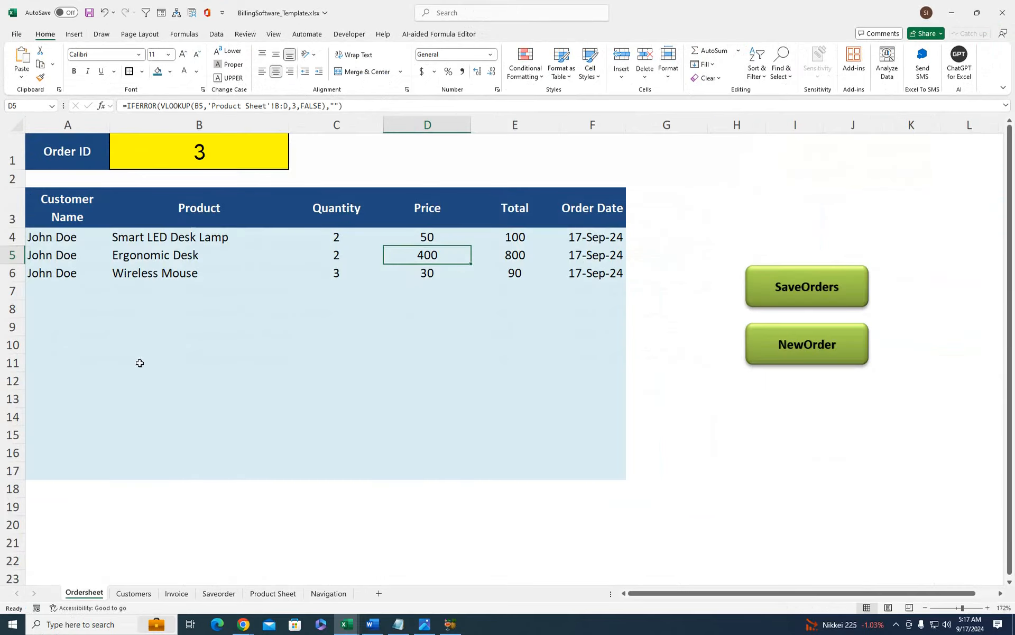
pyautogui.click(800, 347)
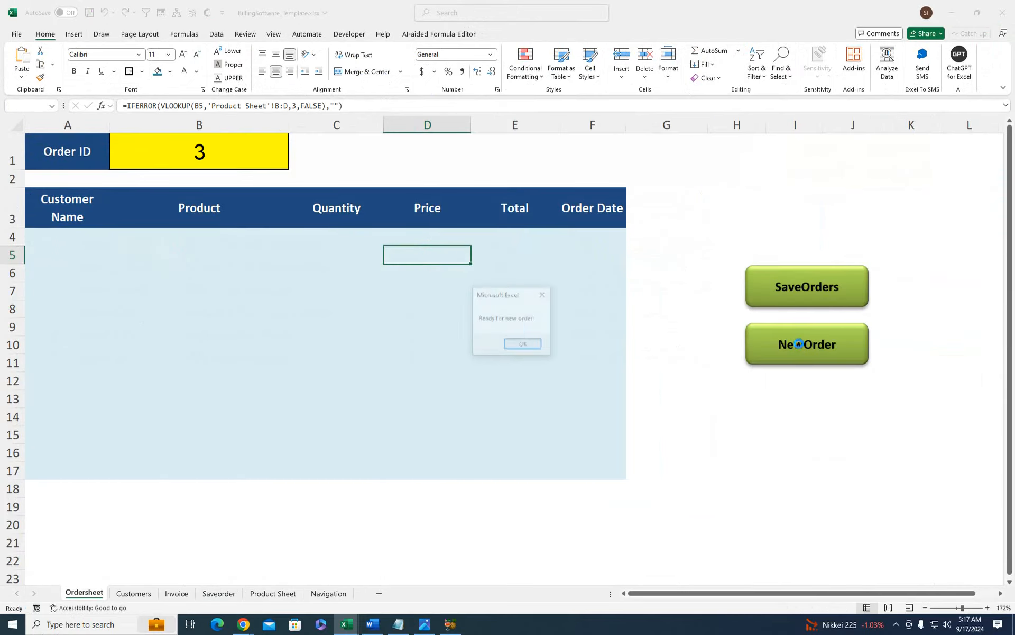
pyautogui.click(524, 344)
# - Choose the last listed customer in order row 4 and copy the identical name into rows 5 to 8
pyautogui.click(78, 237)
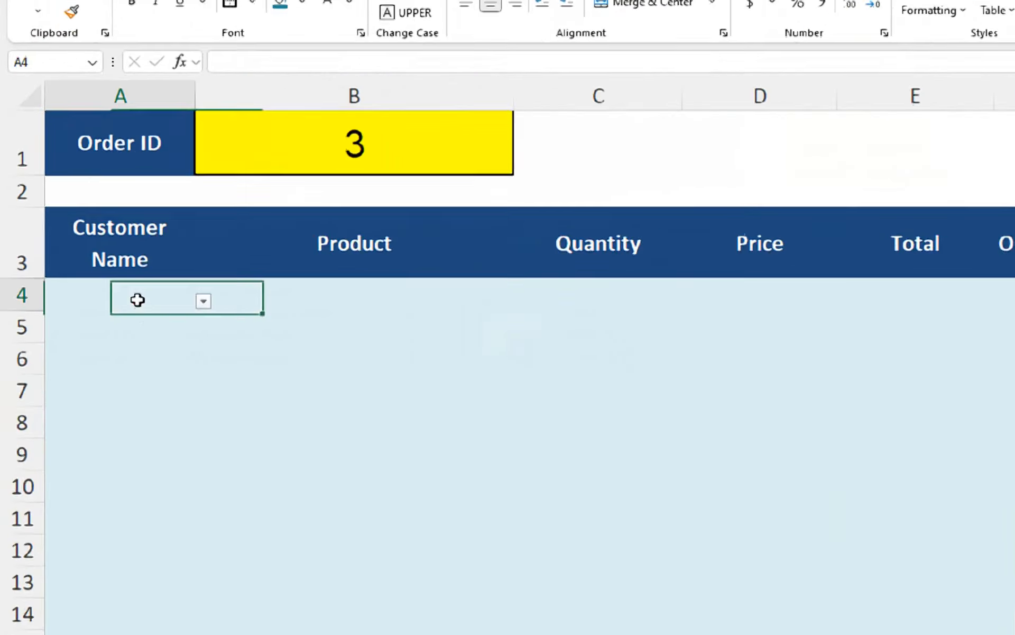
pyautogui.click(114, 241)
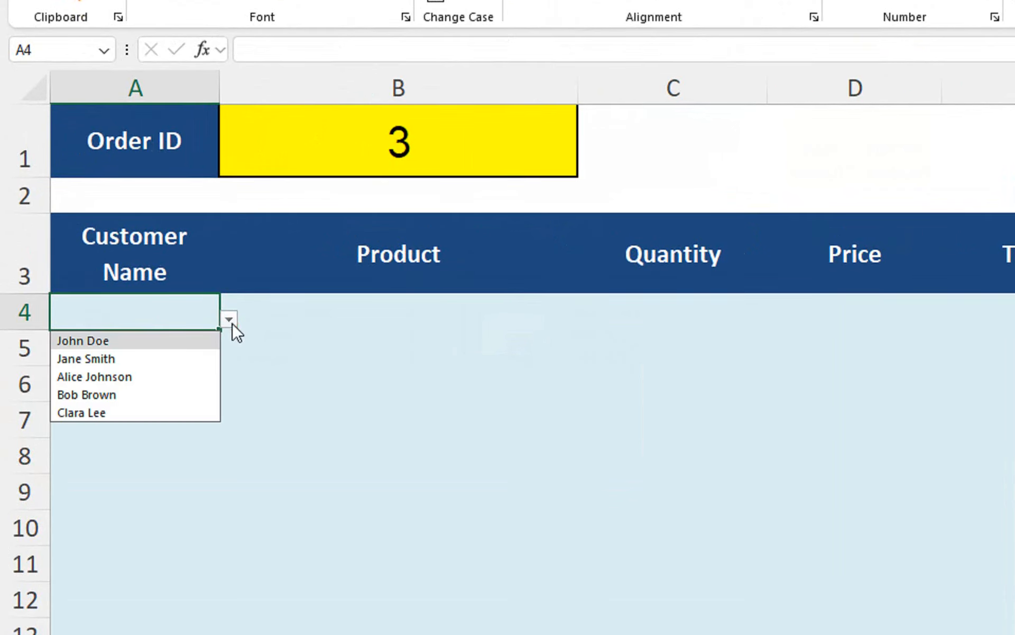
pyautogui.click(138, 411)
pyautogui.moveTo(194, 316); pyautogui.dragTo(182, 429)
pyautogui.hotkey('ctrl', 'd')
pyautogui.click(464, 351)
# - Choose Premium Office Chair, Ergonomic Desk and Wireless Mouse as the products in order rows 4 to 6
pyautogui.click(543, 321)
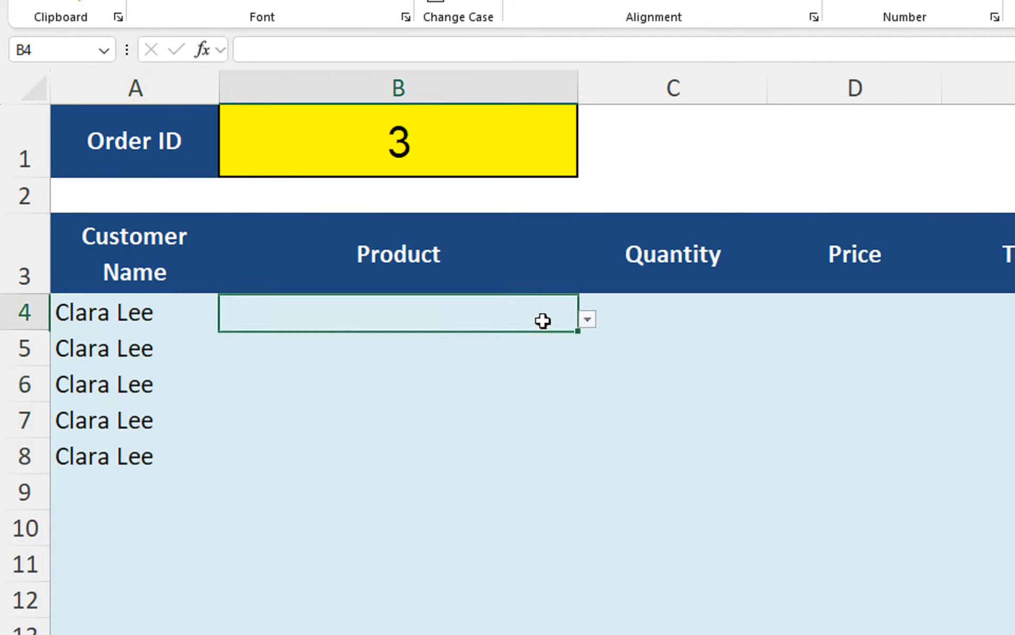
pyautogui.click(588, 319)
pyautogui.click(548, 340)
pyautogui.click(553, 342)
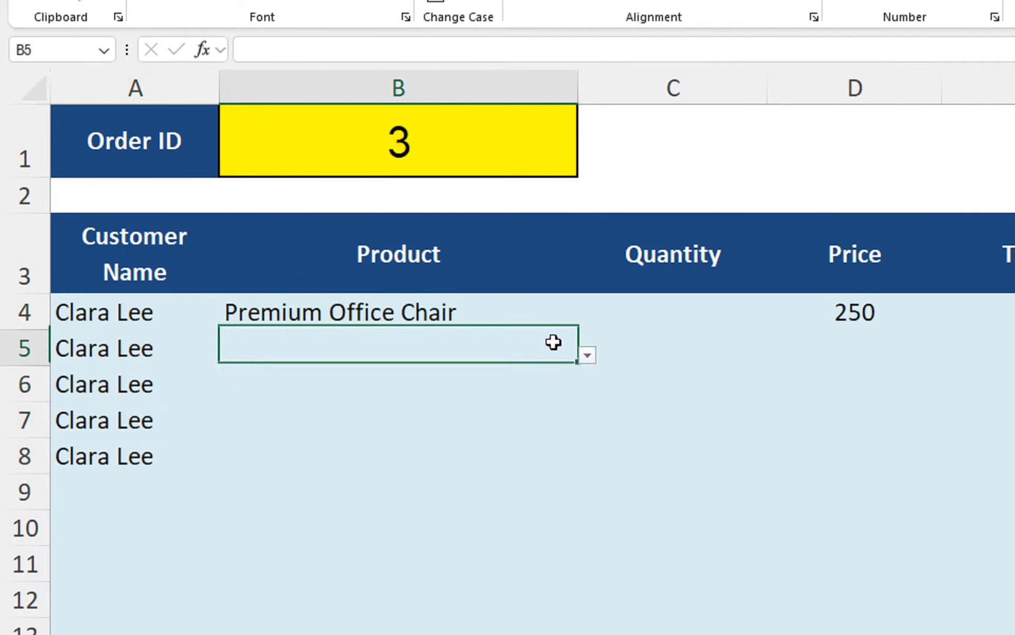
pyautogui.click(588, 355)
pyautogui.click(528, 396)
pyautogui.click(524, 387)
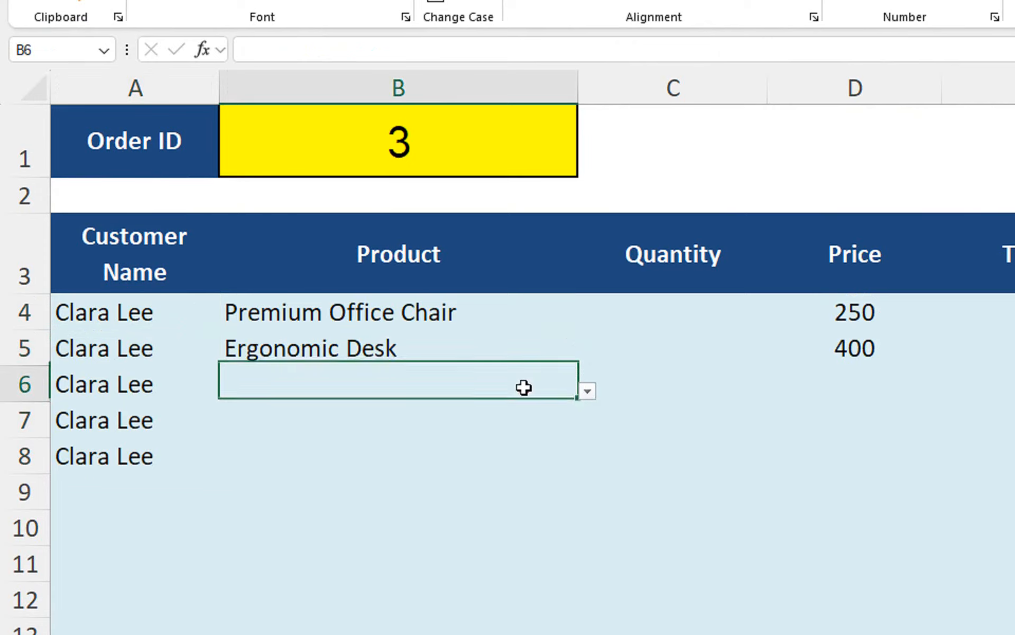
pyautogui.click(588, 392)
pyautogui.click(519, 446)
# - Choose Mechanical Keyboard and Noise-Cancelling Headphones as the products in order rows 7 and 8
pyautogui.click(506, 417)
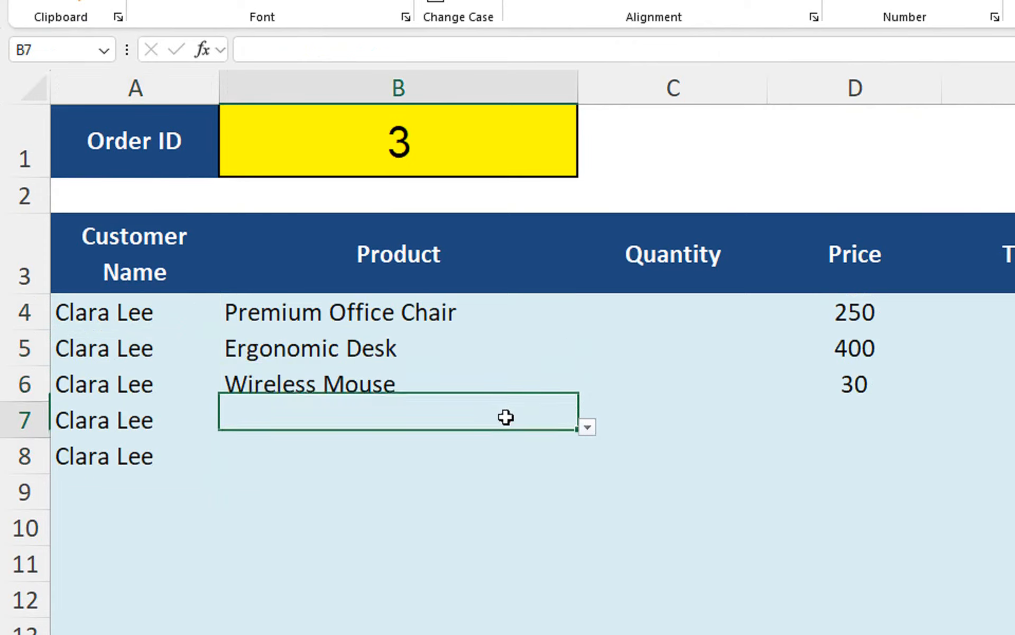
pyautogui.click(587, 428)
pyautogui.click(499, 501)
pyautogui.click(508, 462)
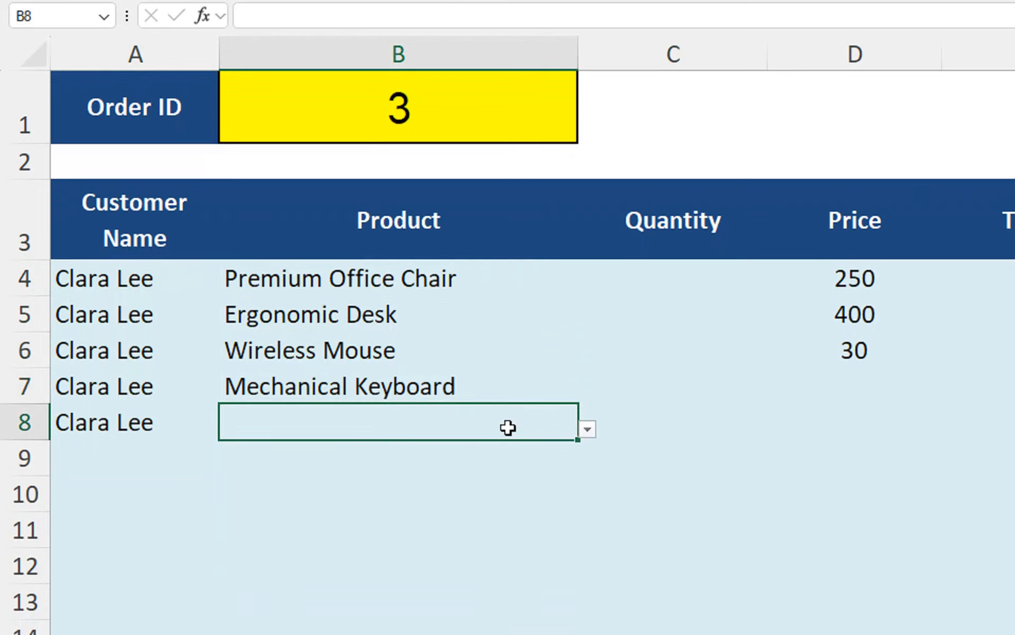
pyautogui.click(588, 429)
pyautogui.click(502, 528)
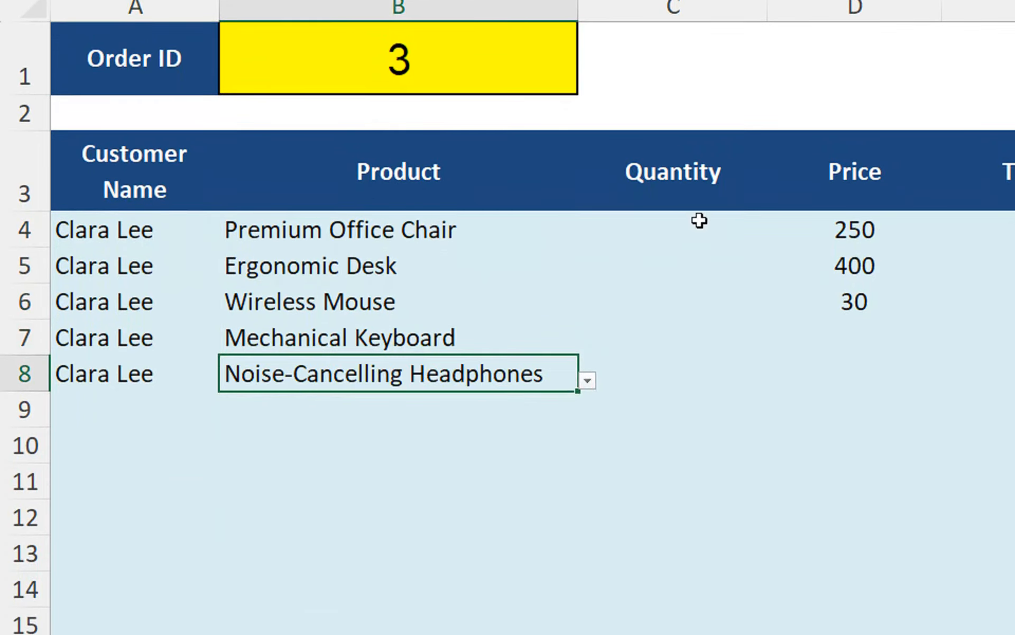
# - Enter quantities 10, 2, 5, 12 and 10 for the five products in order rows 4 to 8
pyautogui.click(705, 233)
pyautogui.write('10')
pyautogui.press('Return')
pyautogui.write('2')
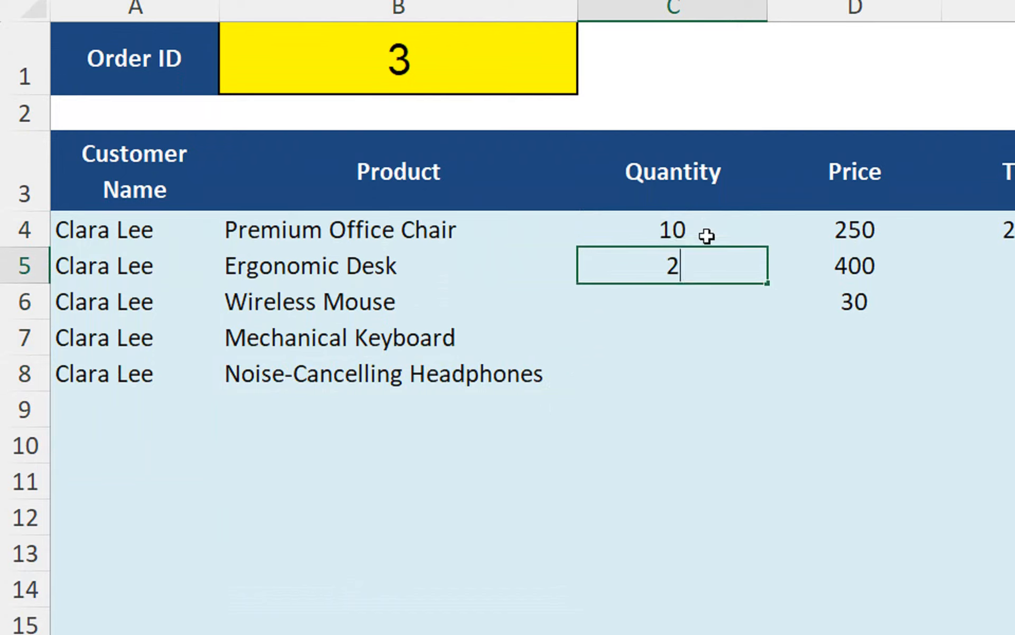
pyautogui.press('Return')
pyautogui.press('Return')
pyautogui.write('12')
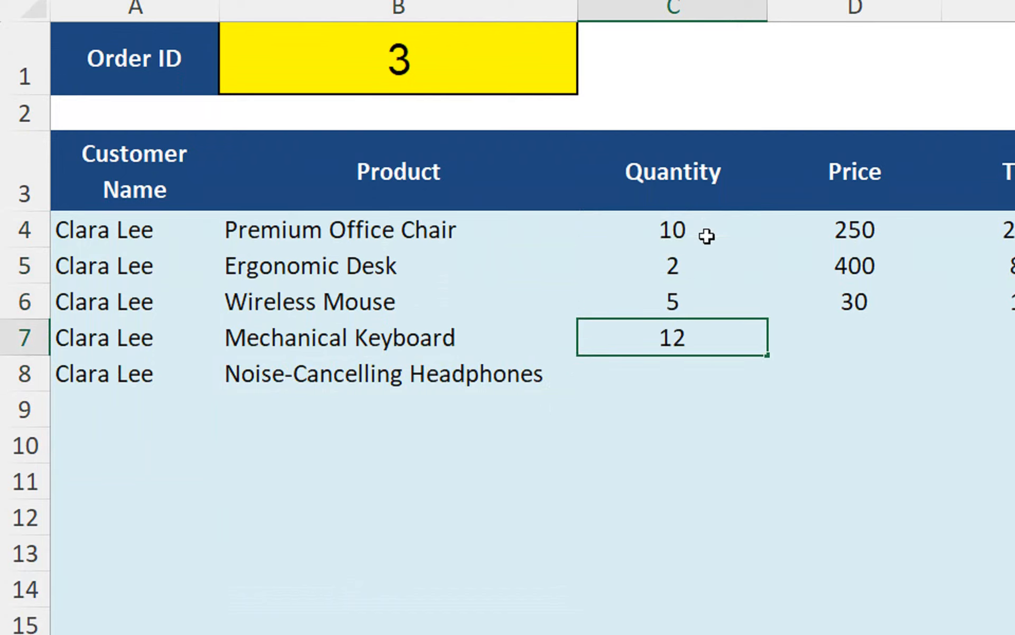
pyautogui.press('Return')
pyautogui.write('10')
pyautogui.press('Return')
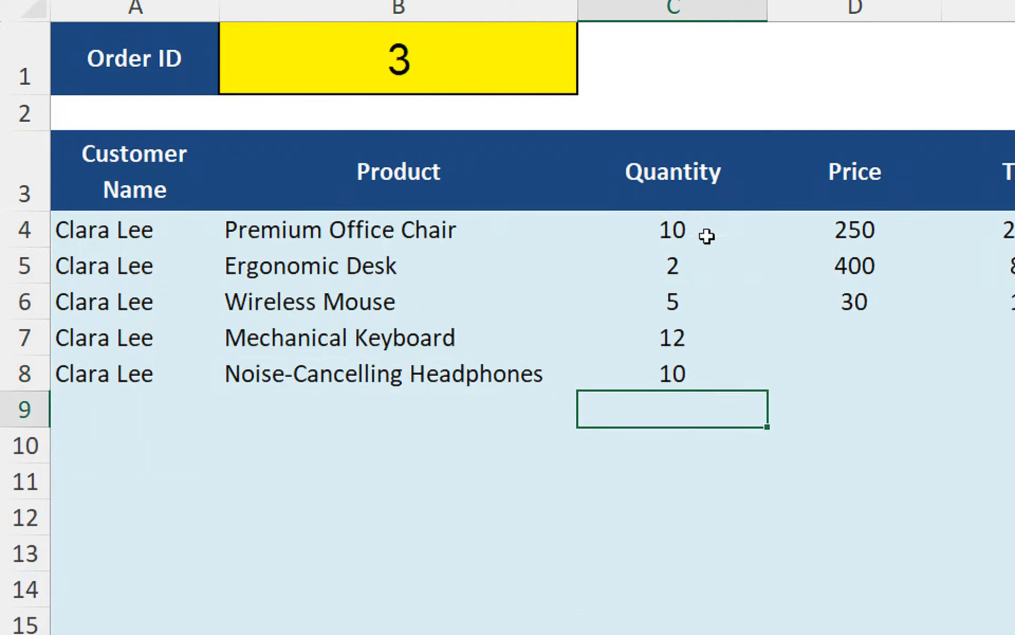
# - Extend the Price and Total formulas from row 6 down through the order rows below
pyautogui.click(880, 313)
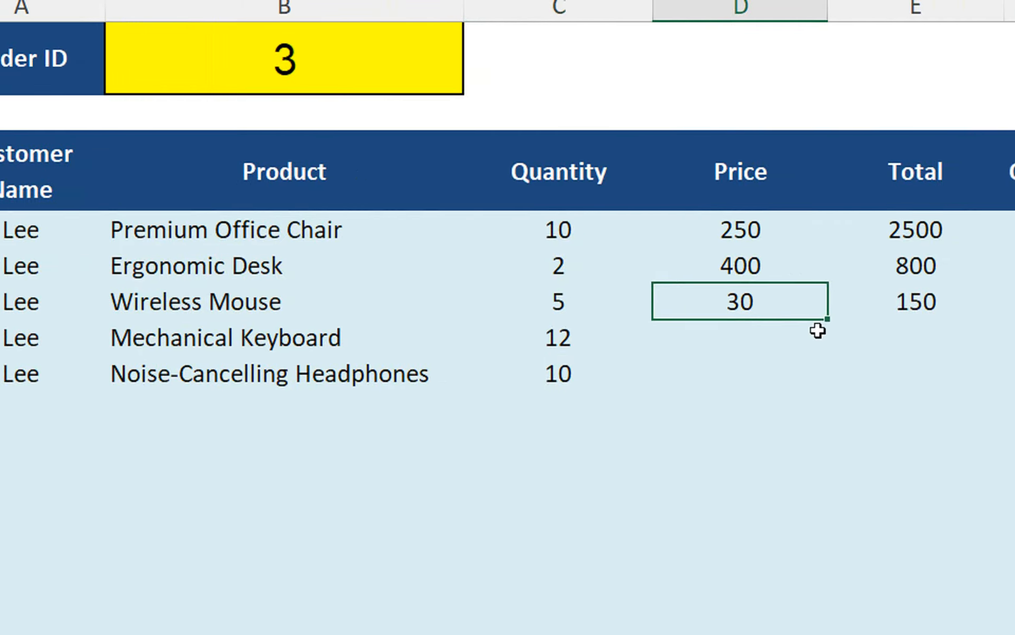
pyautogui.moveTo(806, 321); pyautogui.dragTo(815, 624)
pyautogui.click(757, 342)
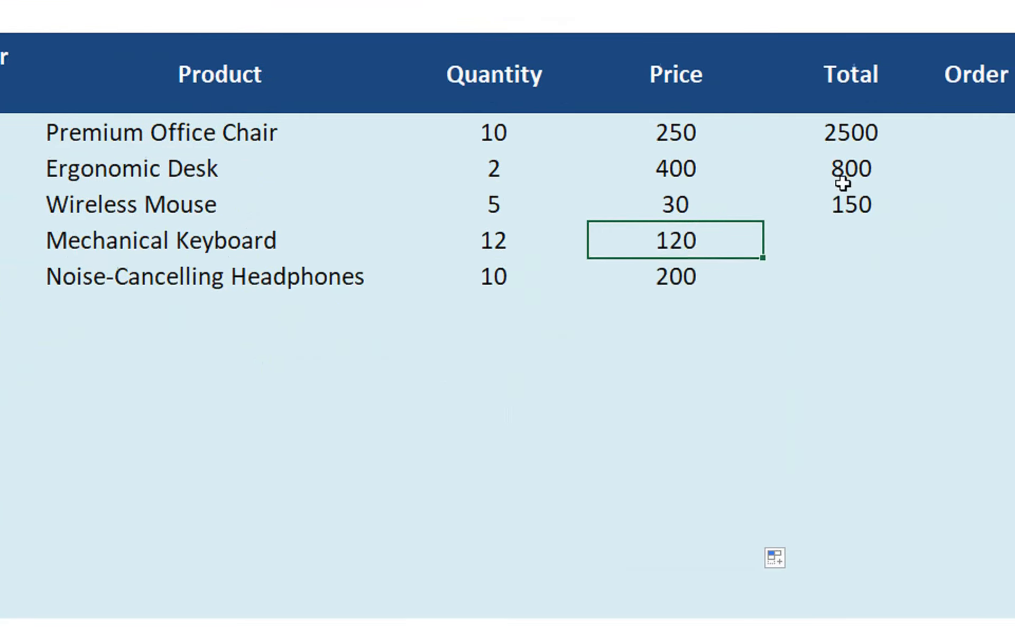
pyautogui.click(912, 235)
pyautogui.moveTo(882, 170); pyautogui.dragTo(841, 605)
# - Enter 9/17/2024 as the order date for all five products in order rows 4 to 8
pyautogui.moveTo(820, 77); pyautogui.dragTo(830, 217)
pyautogui.hotkey('ctrl', ';')
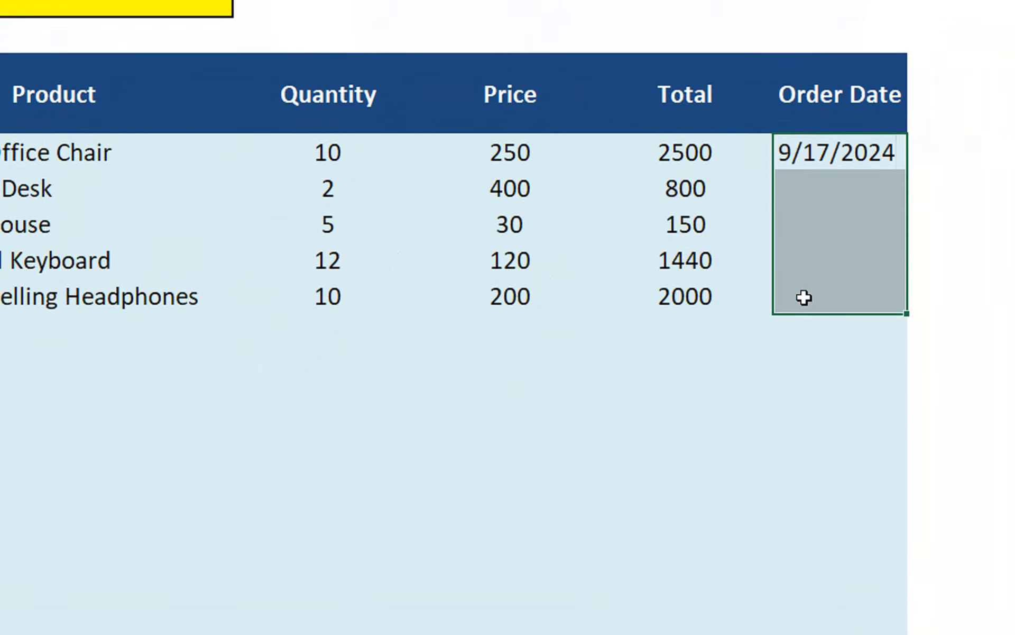
pyautogui.hotkey('ctrl', 'Return')
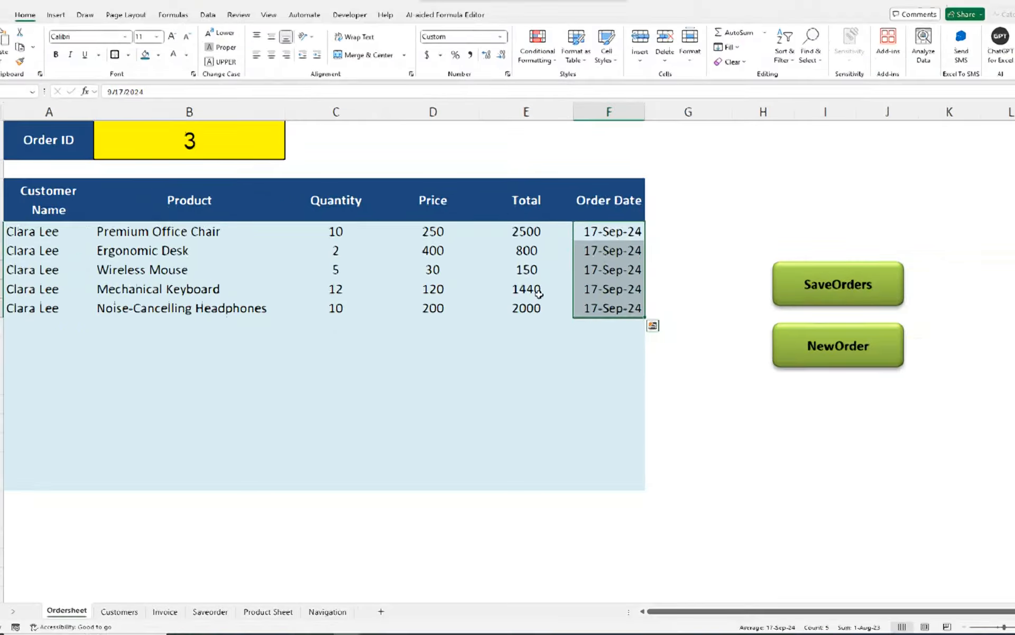
pyautogui.click(328, 260)
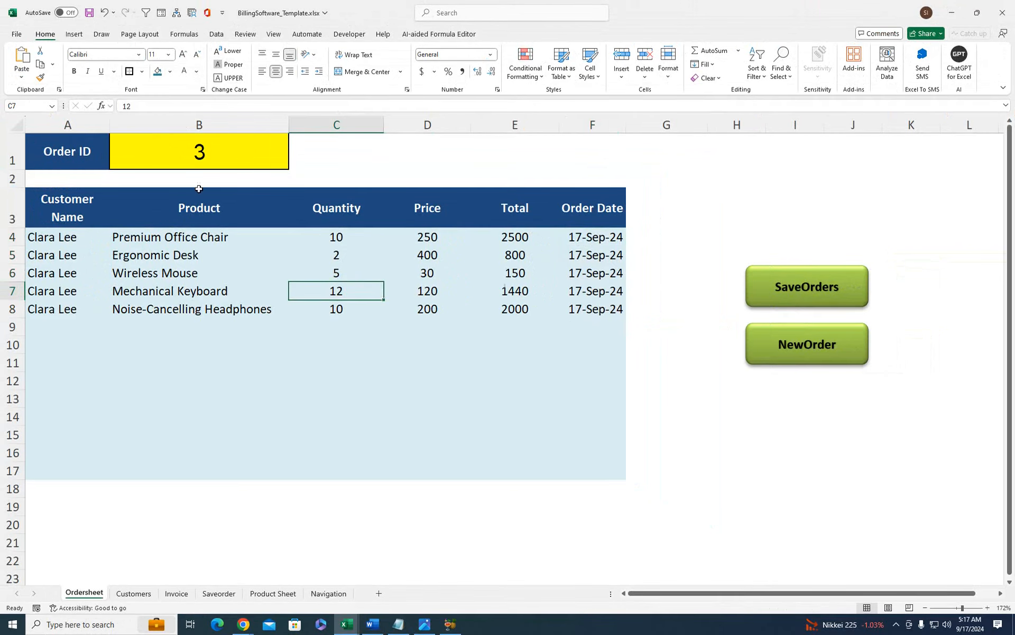
# - Save order 3 from the Ordersheet and check its new rows on the Saveorder sheet
pyautogui.click(214, 594)
pyautogui.click(208, 308)
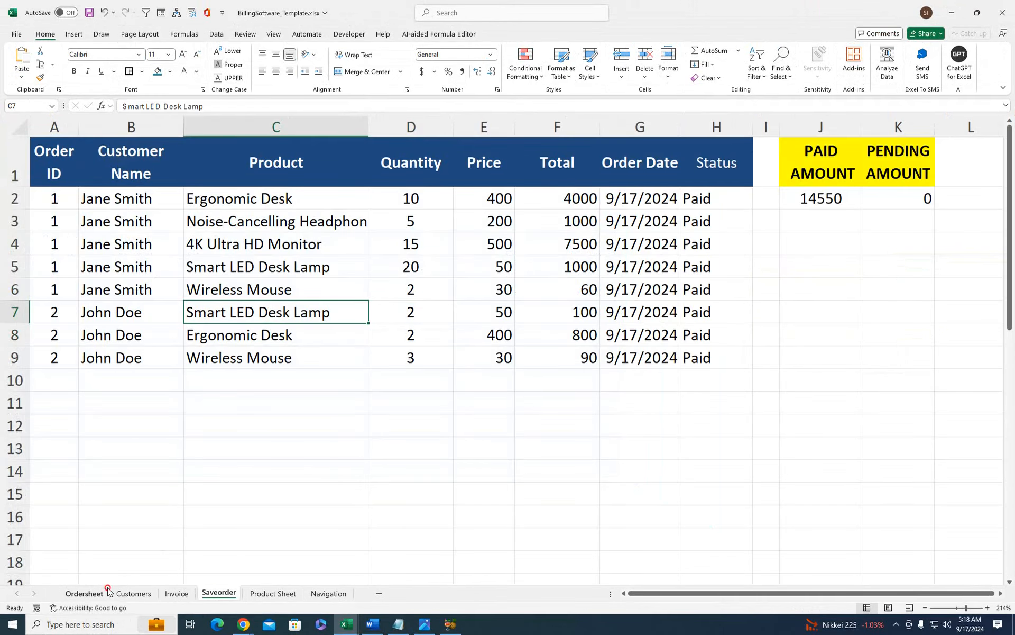
pyautogui.click(84, 593)
pyautogui.click(798, 287)
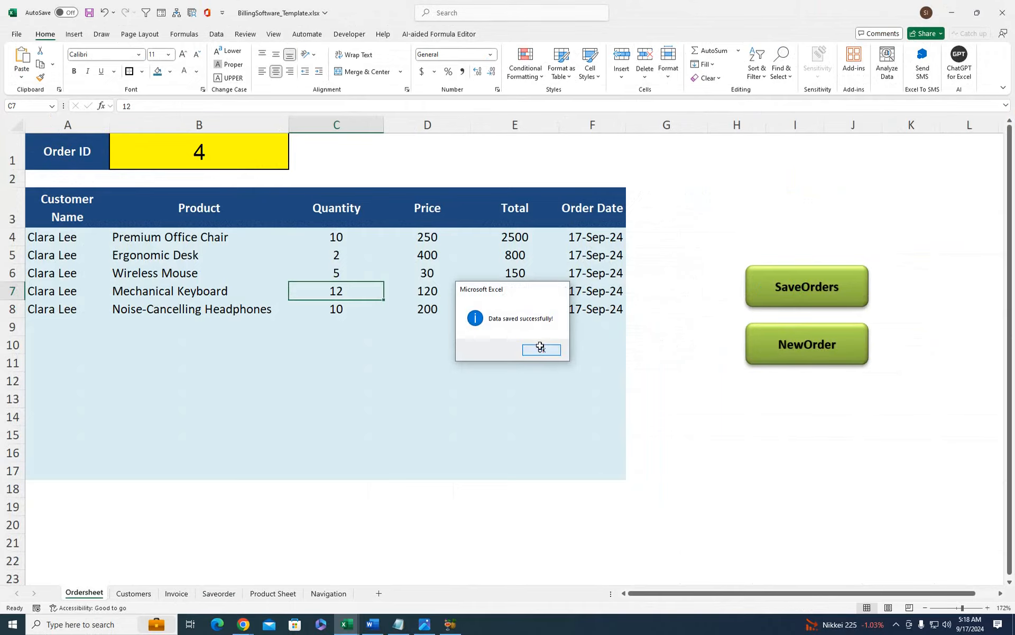
pyautogui.click(541, 350)
pyautogui.click(220, 595)
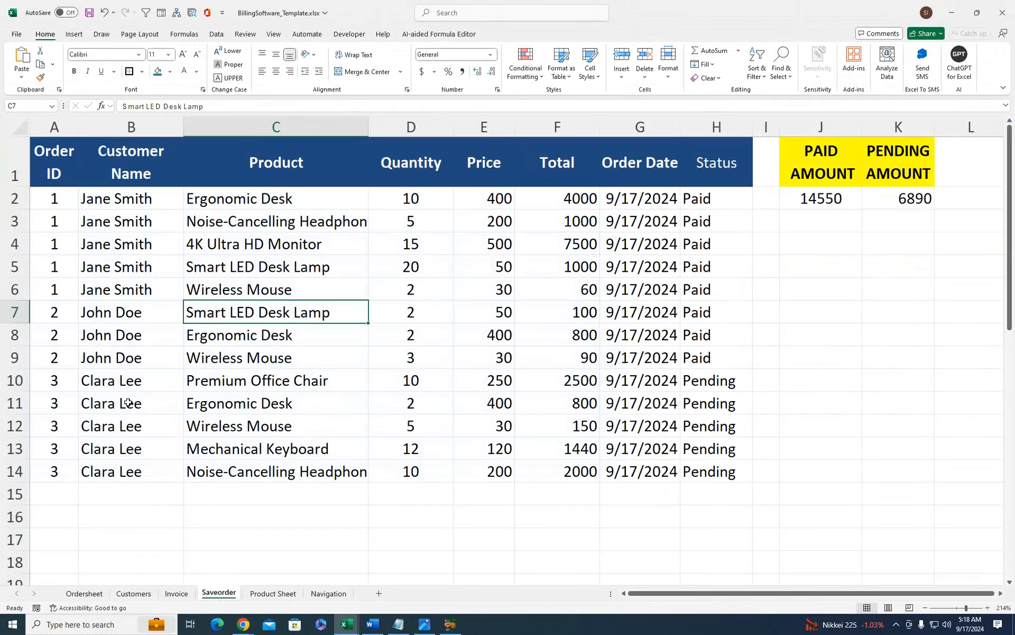
pyautogui.moveTo(68, 384); pyautogui.dragTo(68, 465)
pyautogui.click(121, 429)
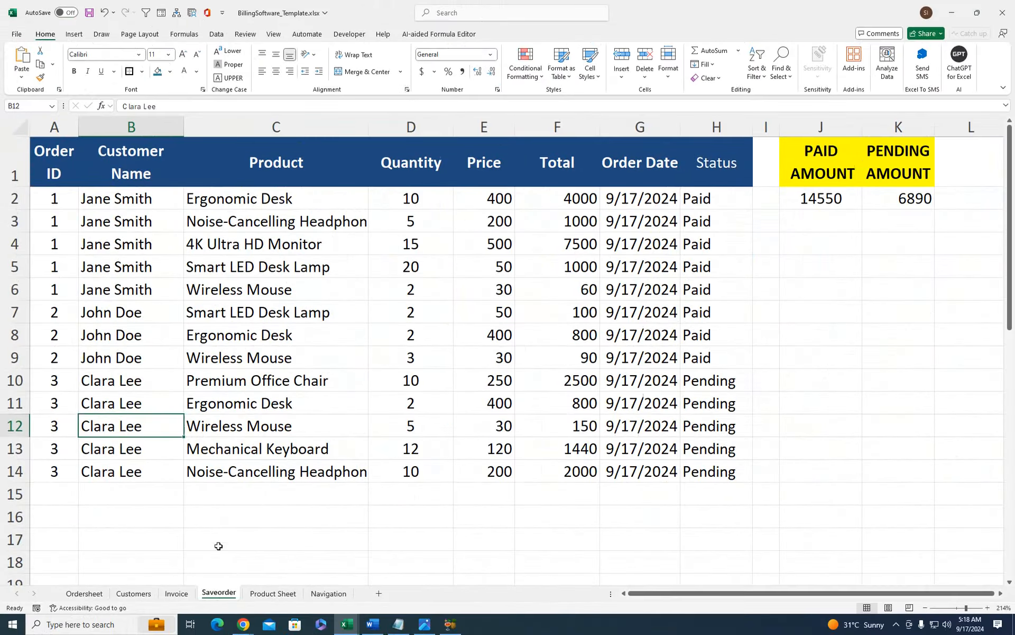
# - Check the status entries of order 3 on the Saveorder sheet and load Order ID 3 on the Invoice sheet
pyautogui.click(176, 592)
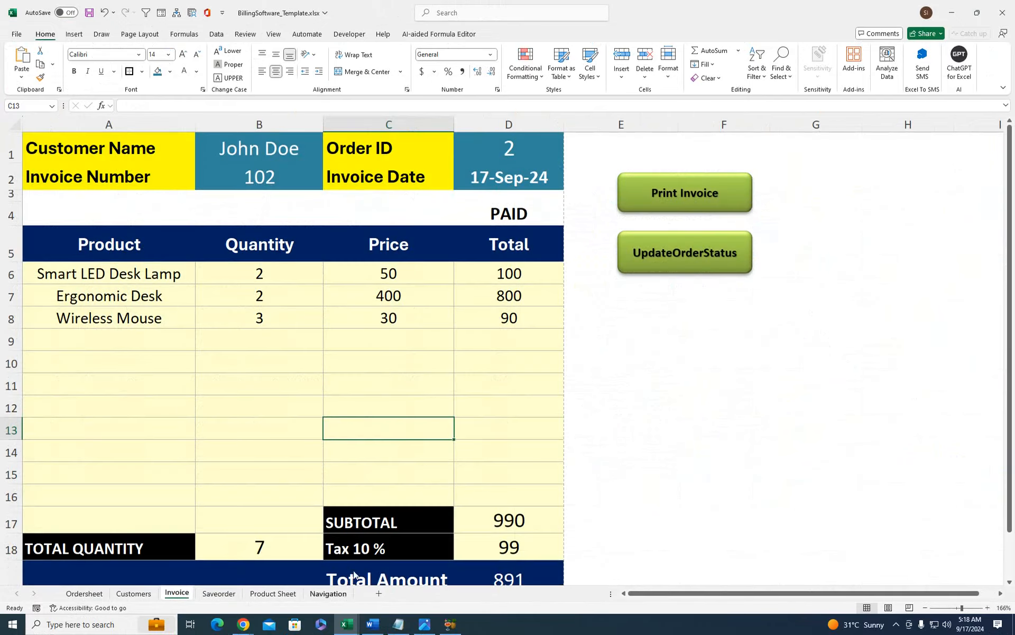
pyautogui.click(207, 596)
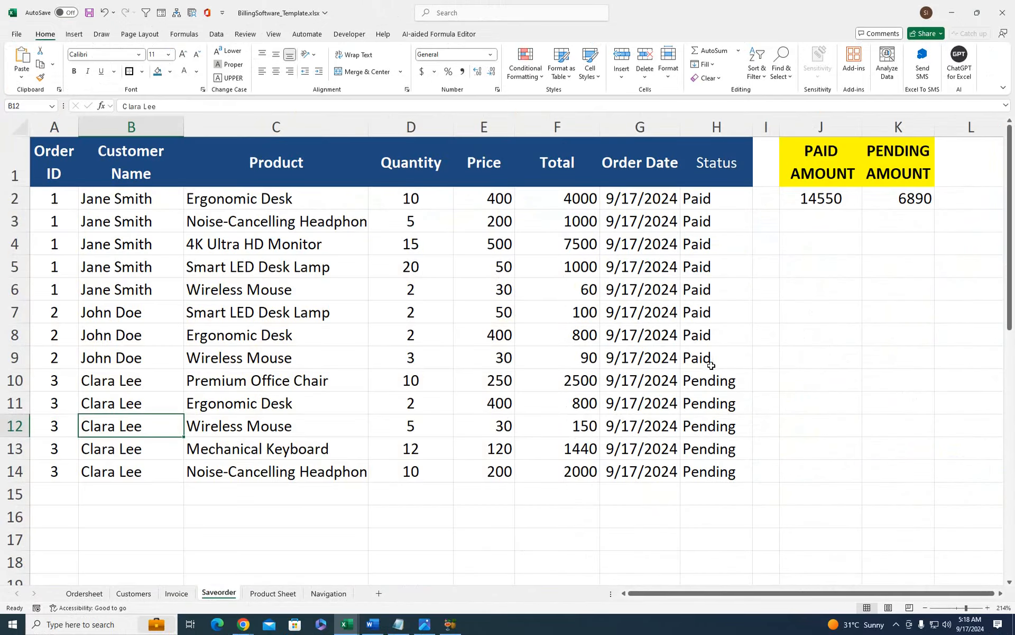
pyautogui.moveTo(712, 372); pyautogui.dragTo(718, 444)
pyautogui.click(176, 593)
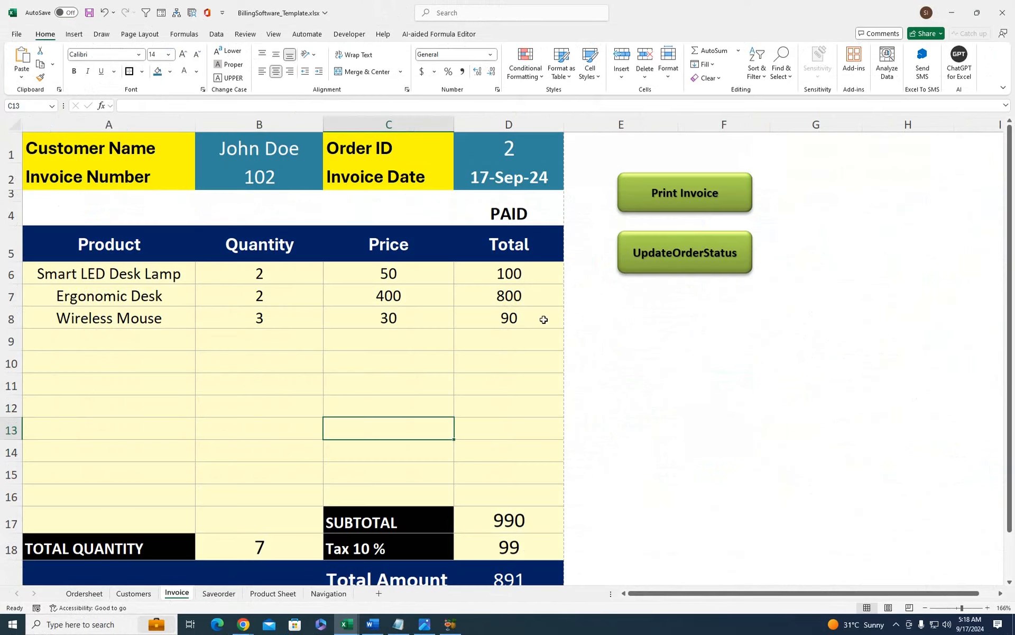
pyautogui.click(507, 146)
pyautogui.press('Down')
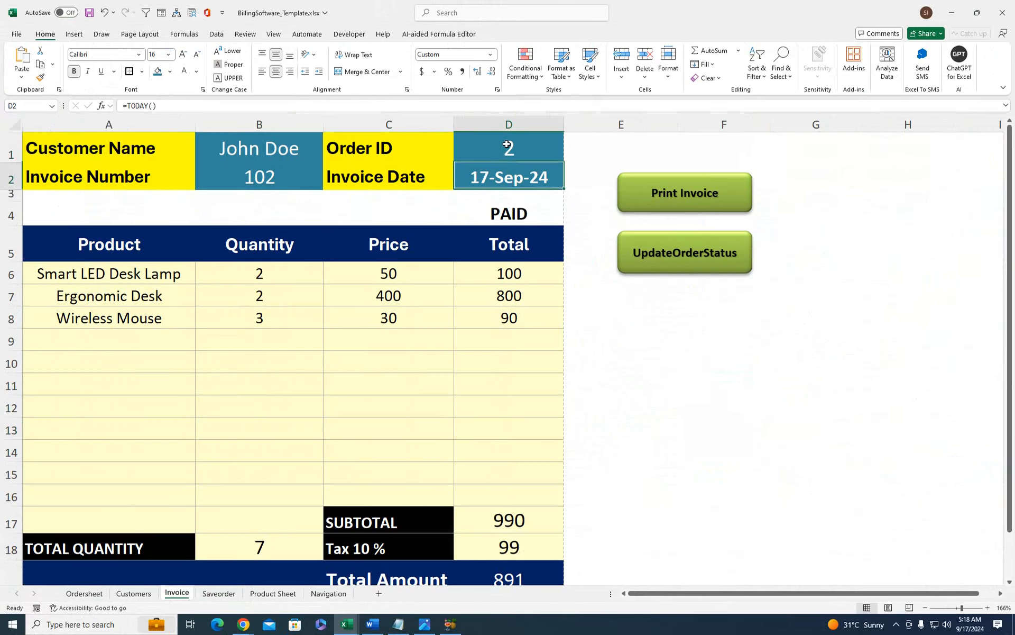
pyautogui.click(507, 144)
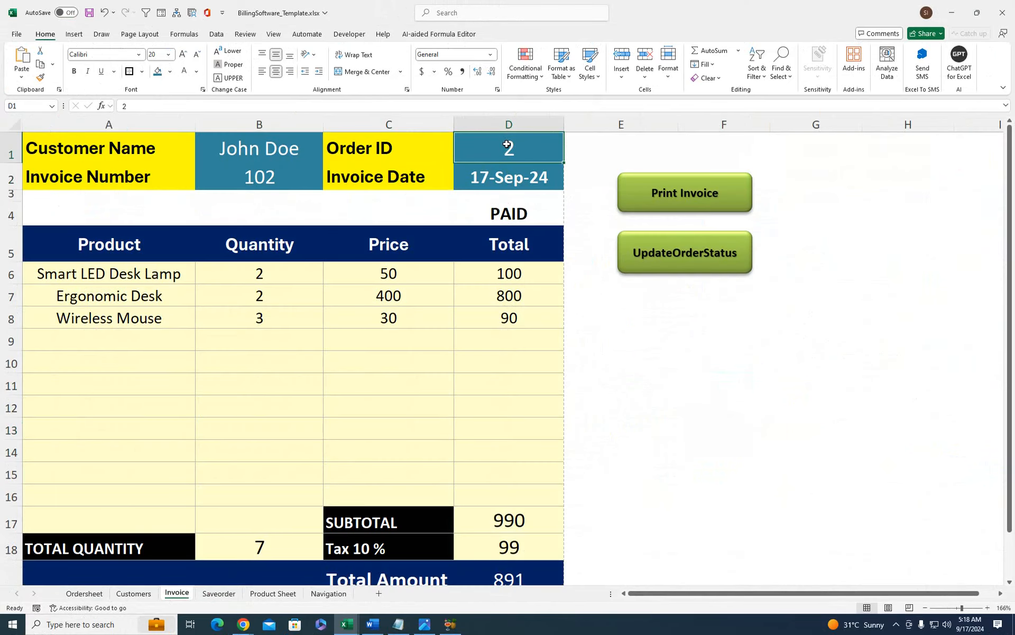
pyautogui.write('3')
pyautogui.press('Return')
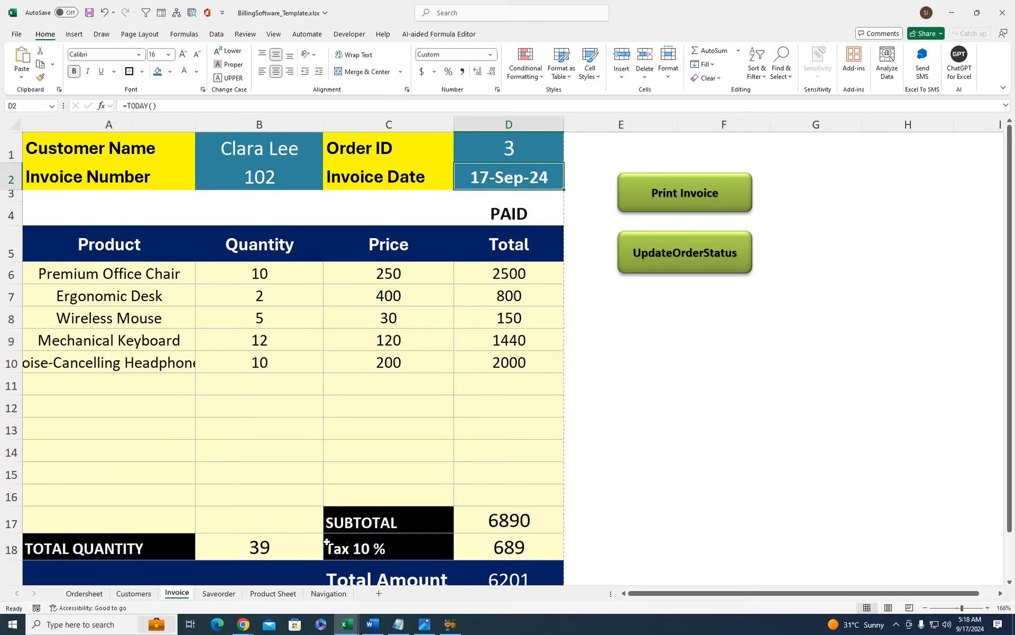
# - Print the invoice for order 3 to a PDF file named dddd on the Desktop
pyautogui.click(671, 196)
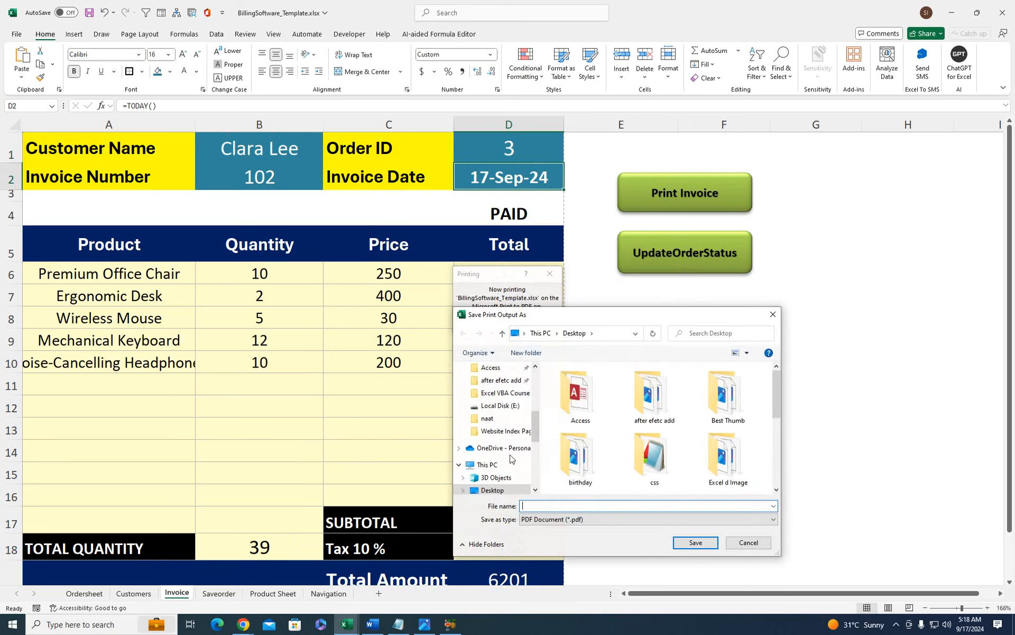
pyautogui.moveTo(535, 423); pyautogui.dragTo(537, 462)
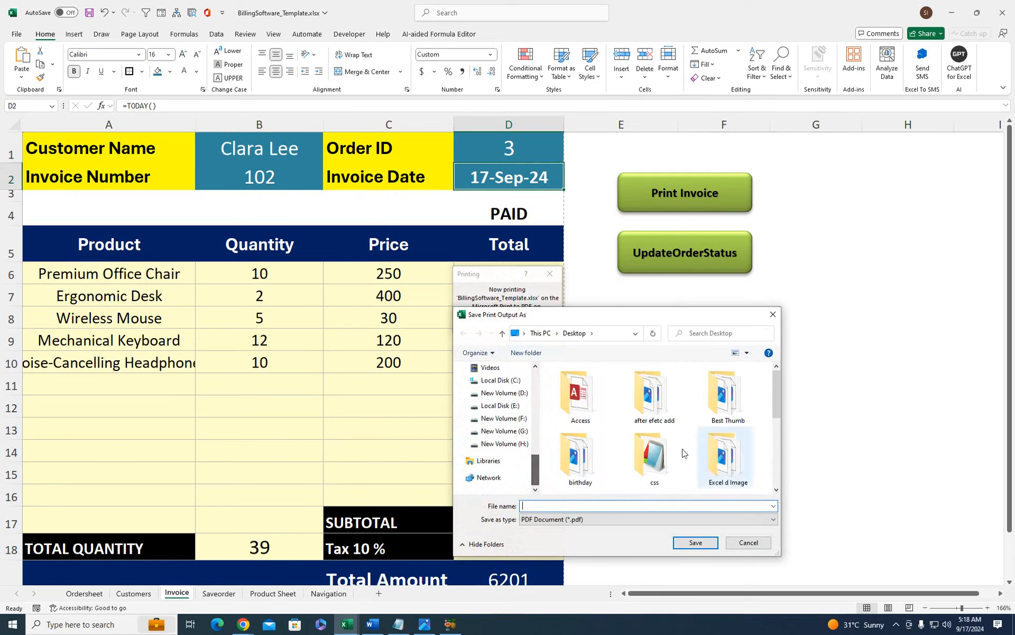
pyautogui.moveTo(773, 394); pyautogui.dragTo(776, 460)
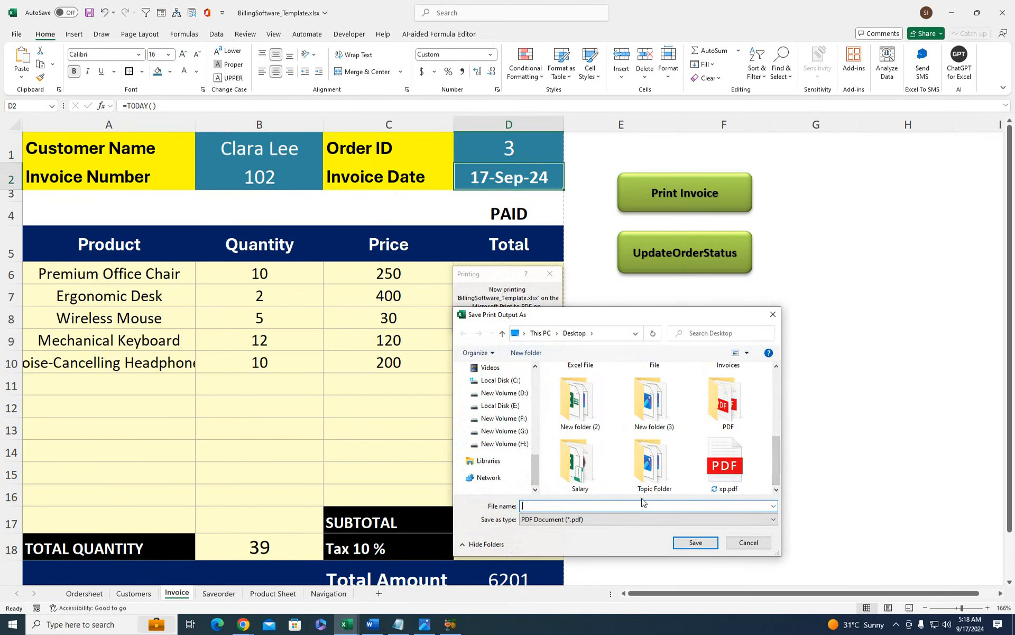
pyautogui.write('dddd')
pyautogui.click(675, 542)
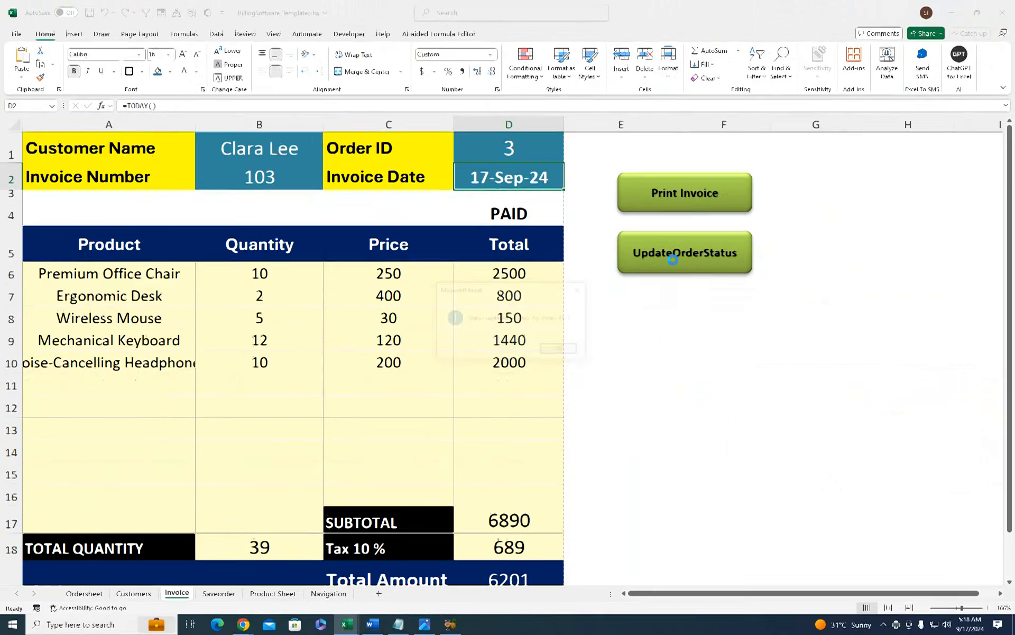
# - Update the status of order 3 to Paid and check its status entries and the PAID AMOUNT formula on the Saveorder sheet
pyautogui.click(831, 473)
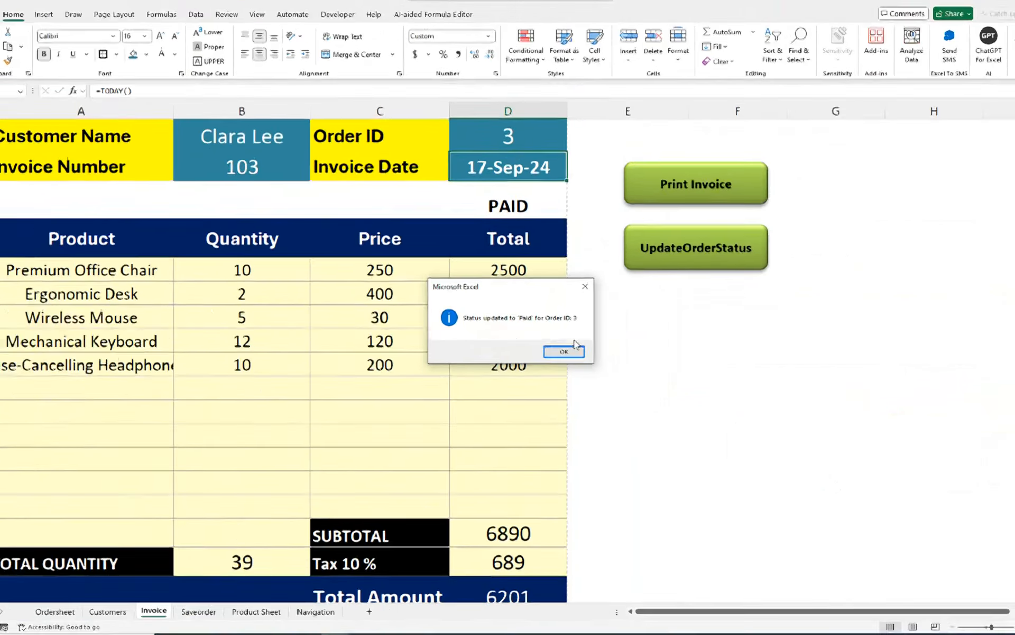
pyautogui.click(602, 374)
pyautogui.click(219, 593)
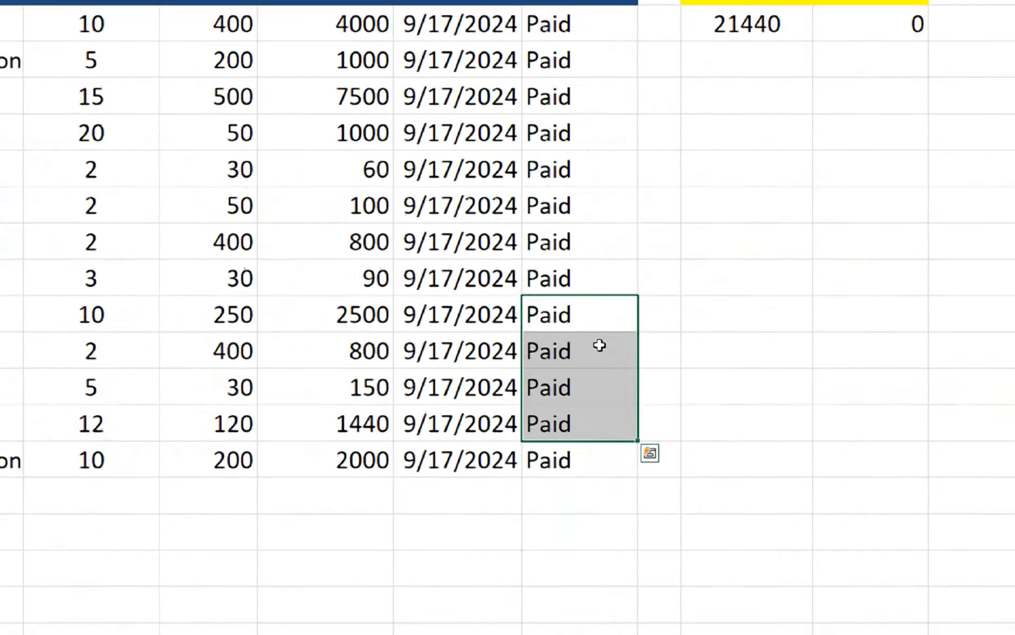
pyautogui.moveTo(720, 313); pyautogui.dragTo(722, 424)
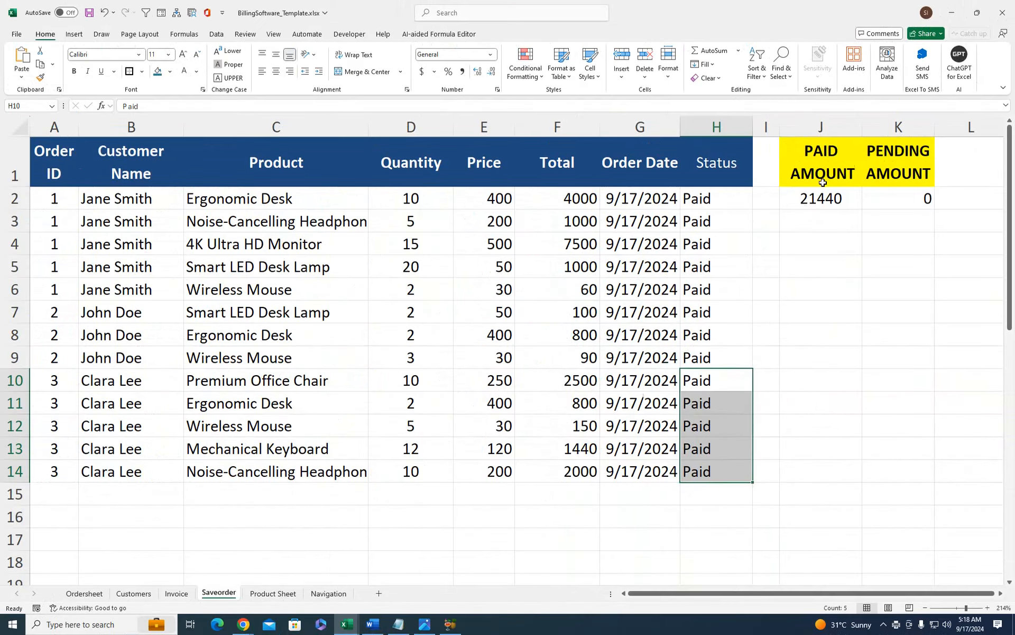
pyautogui.click(818, 199)
pyautogui.doubleClick(818, 199)
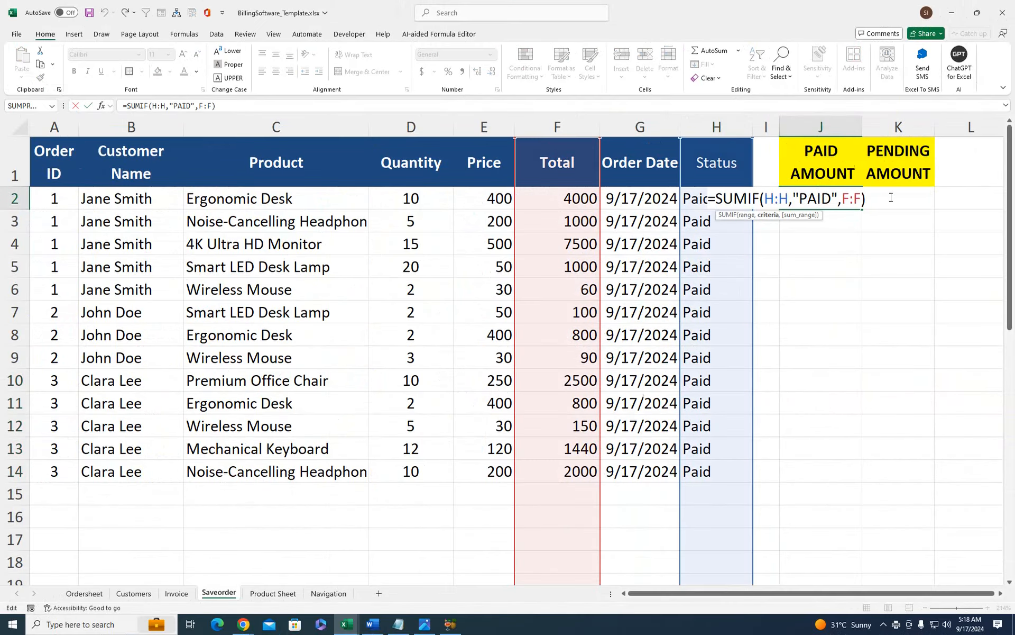
pyautogui.press('Return')
pyautogui.click(484, 312)
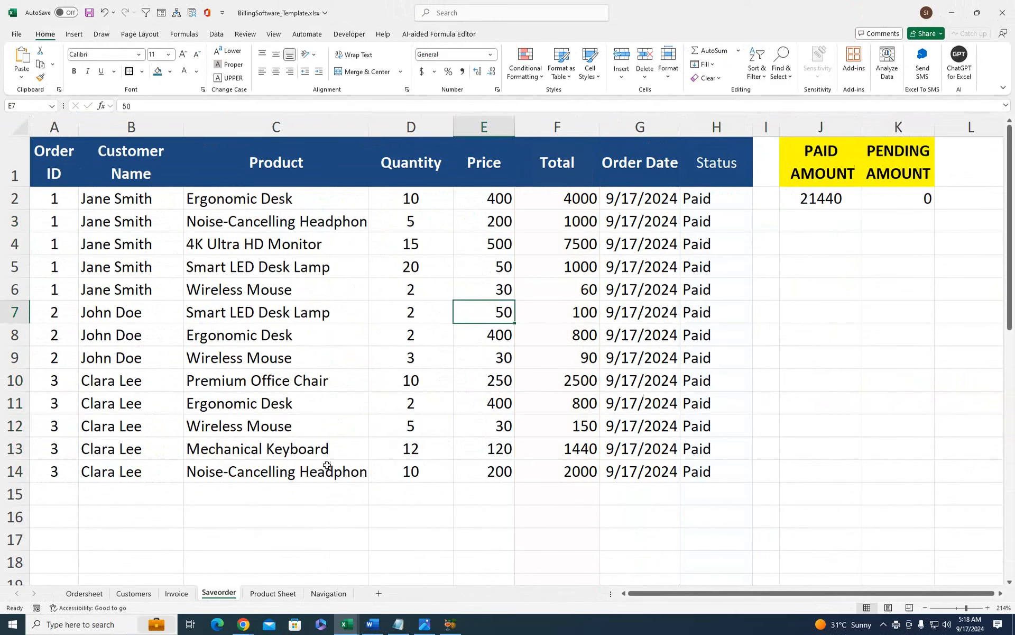
# - Look over the Invoice and Saveorder sheets and open the Product Sheet to view the stock data
pyautogui.click(177, 593)
pyautogui.click(285, 357)
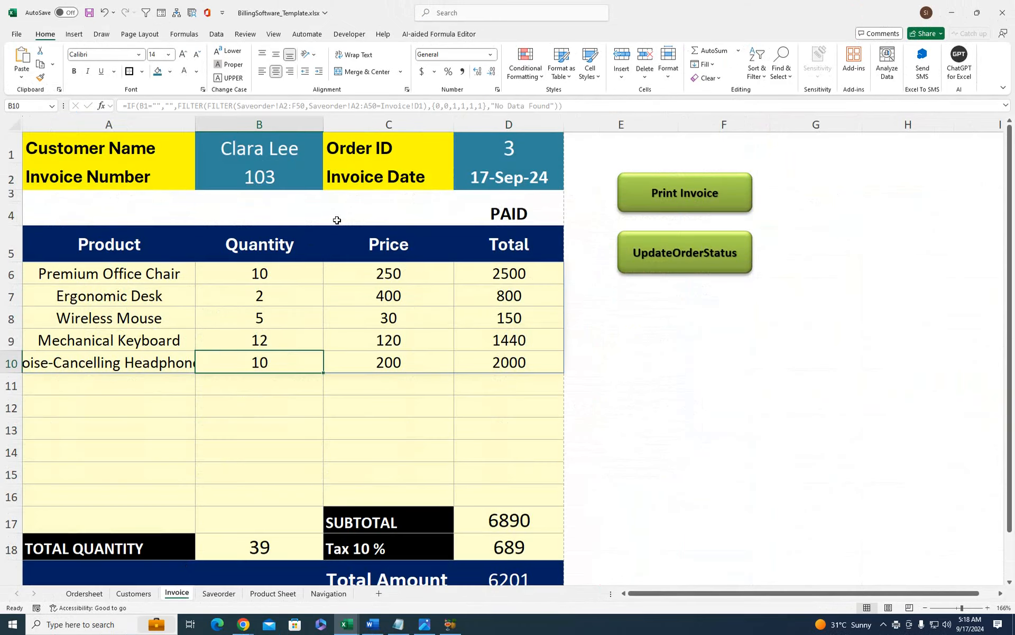
pyautogui.click(205, 598)
pyautogui.click(260, 594)
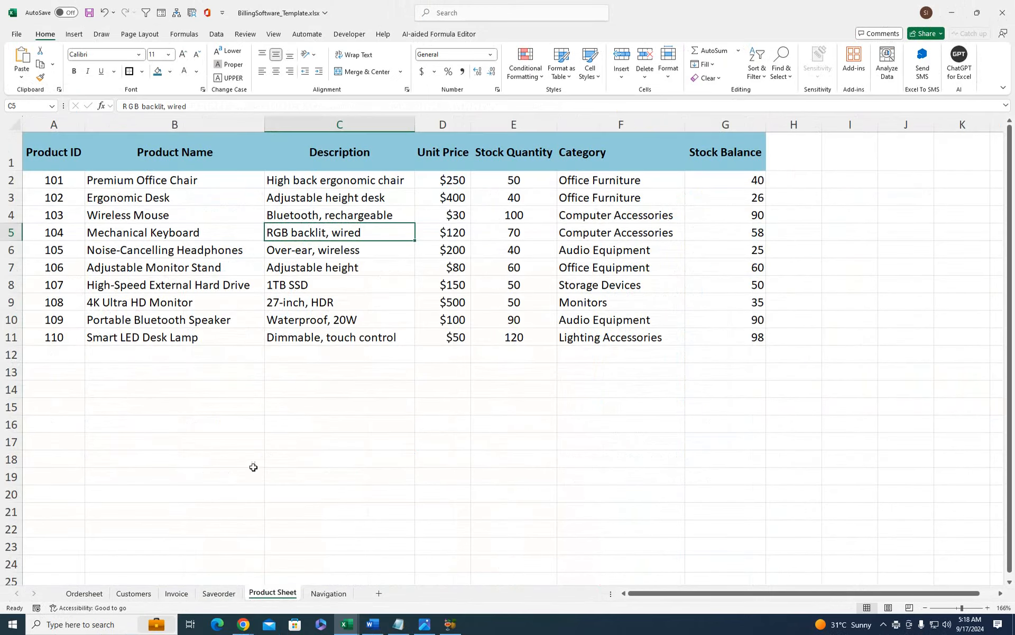
pyautogui.click(310, 254)
pyautogui.click(739, 180)
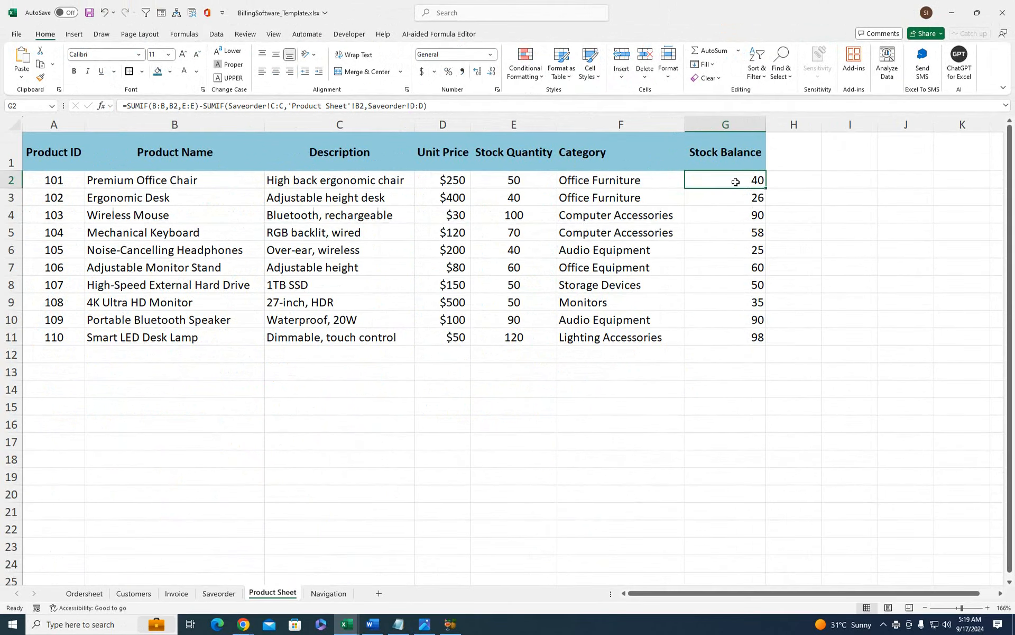
pyautogui.moveTo(735, 182); pyautogui.dragTo(727, 340)
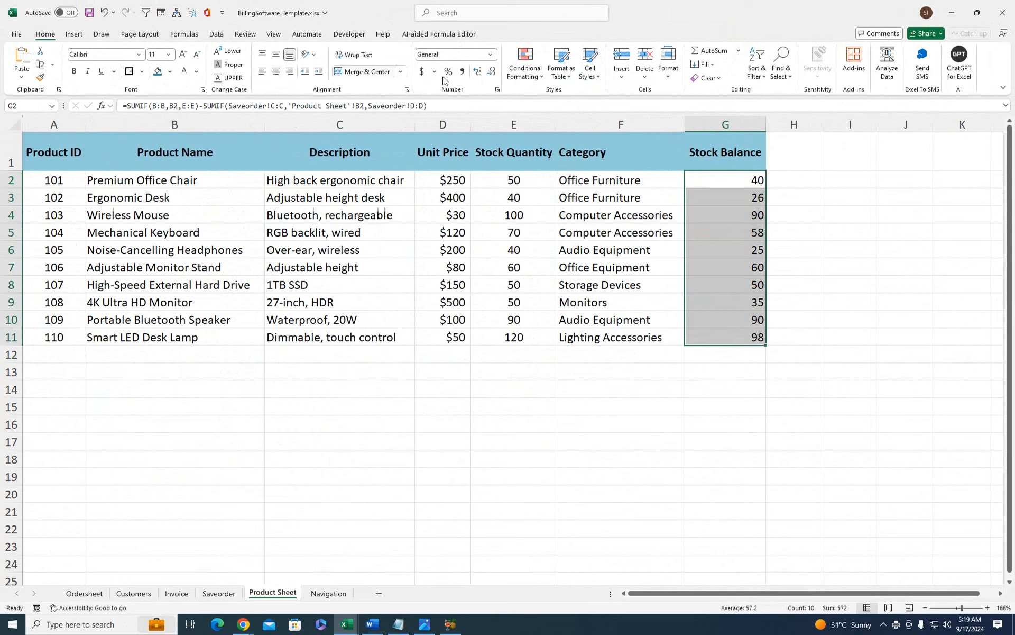
pyautogui.click(525, 66)
pyautogui.moveTo(562, 97)
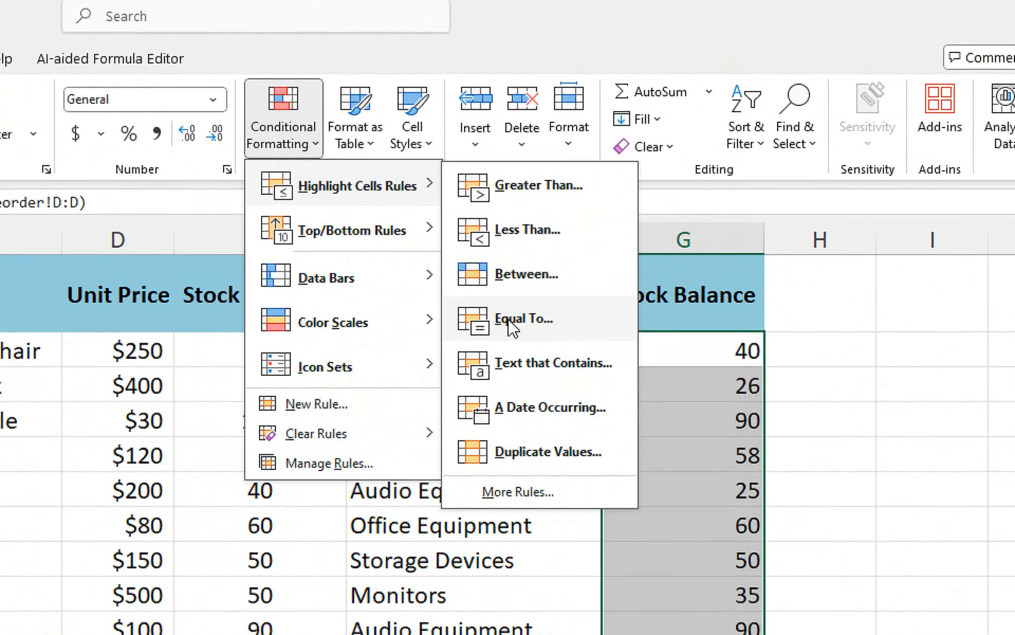
pyautogui.click(638, 164)
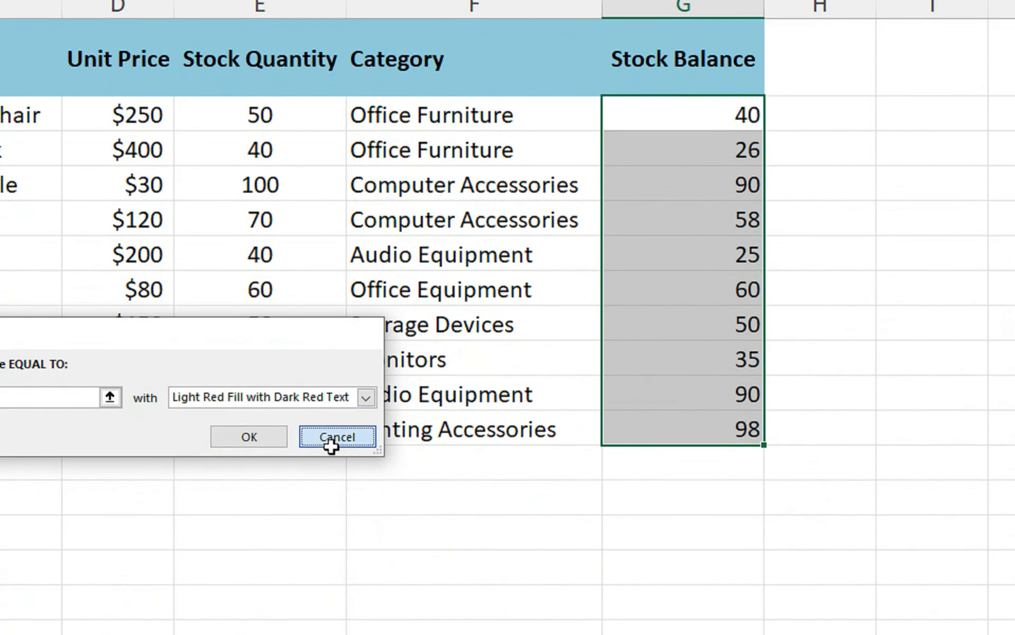
pyautogui.click(331, 572)
pyautogui.click(332, 575)
# - Highlight Stock Balance values in G2:G11 that are less than 50 using Light Red Fill with Dark Red Text
pyautogui.moveTo(664, 111); pyautogui.dragTo(656, 428)
pyautogui.click(285, 101)
pyautogui.moveTo(343, 179)
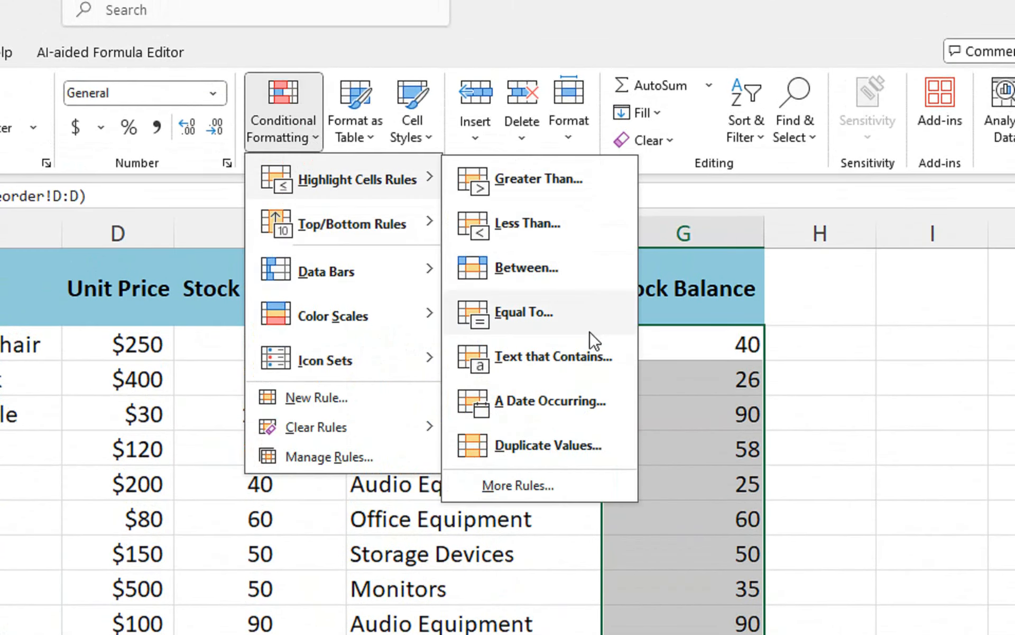
pyautogui.click(552, 230)
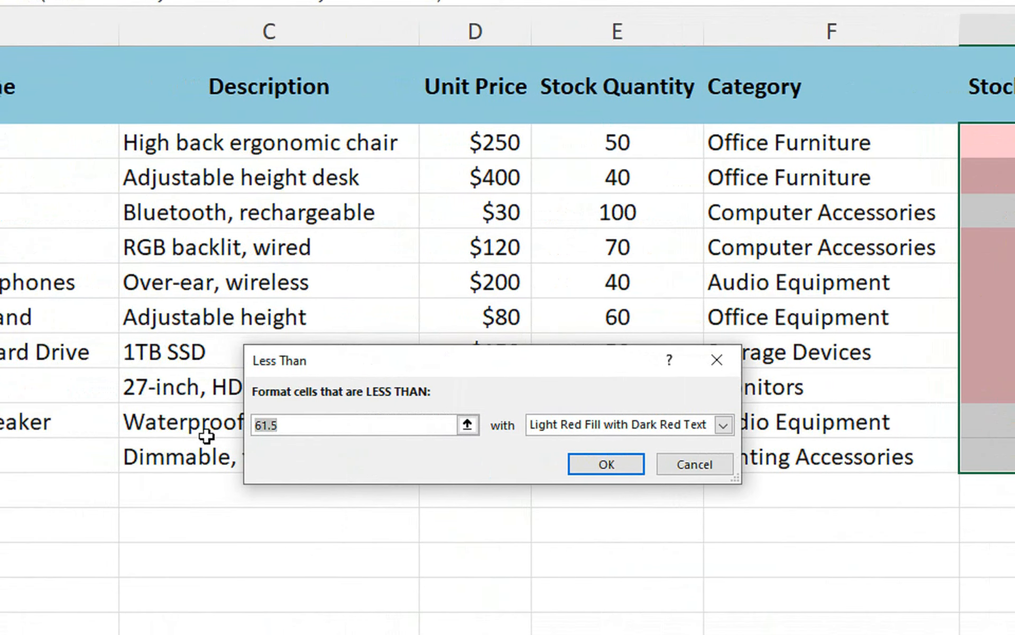
pyautogui.write('50')
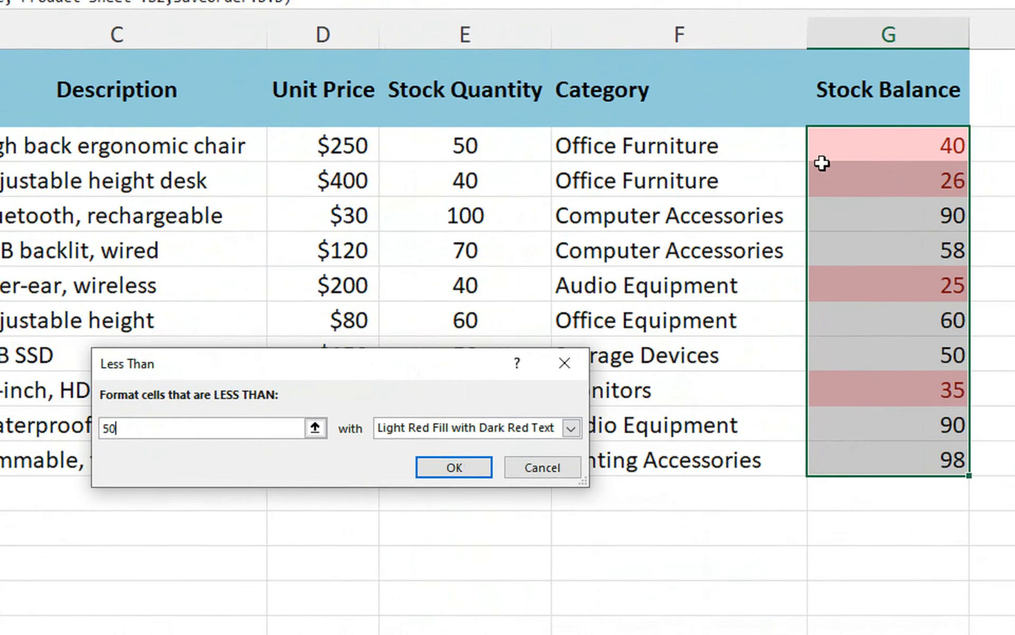
pyautogui.click(728, 424)
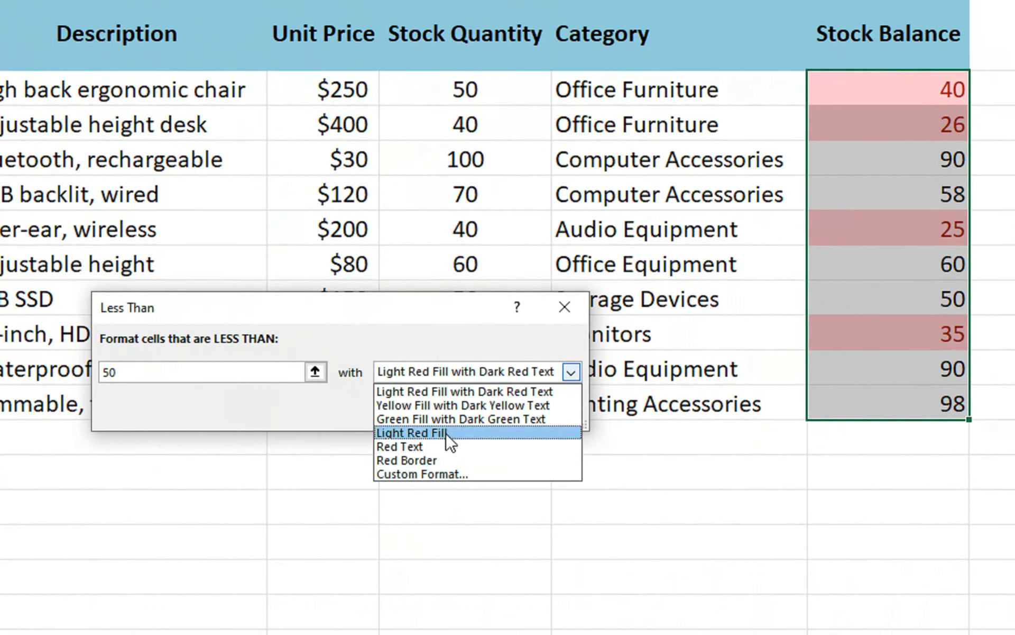
pyautogui.click(439, 399)
pyautogui.click(455, 410)
pyautogui.click(751, 312)
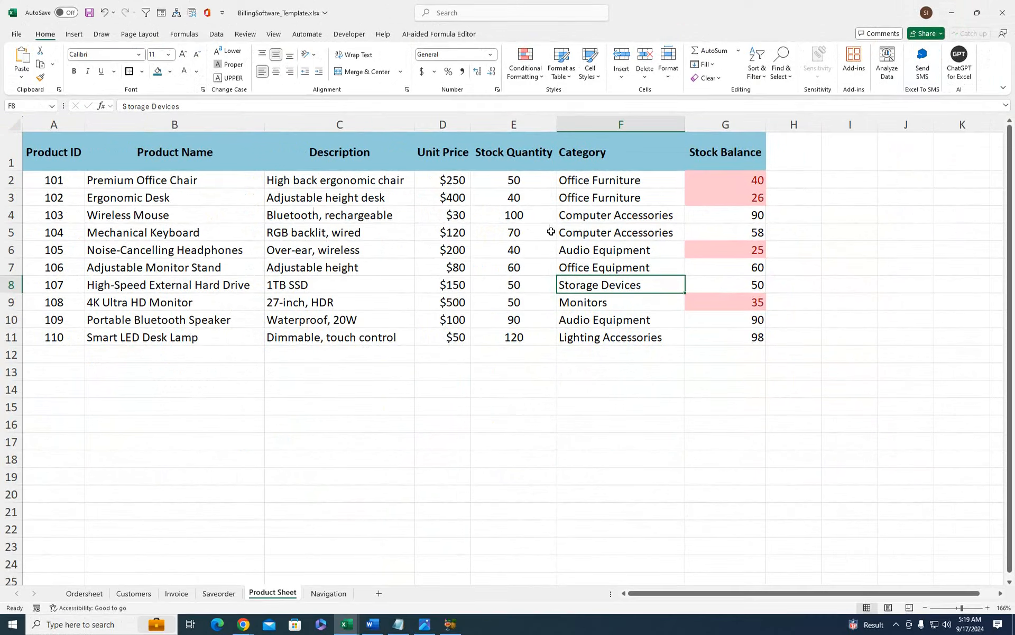
# - Review the Customers, Invoice and Saveorder sheets, and examine the quantities and products entered on the Ordersheet
pyautogui.click(145, 592)
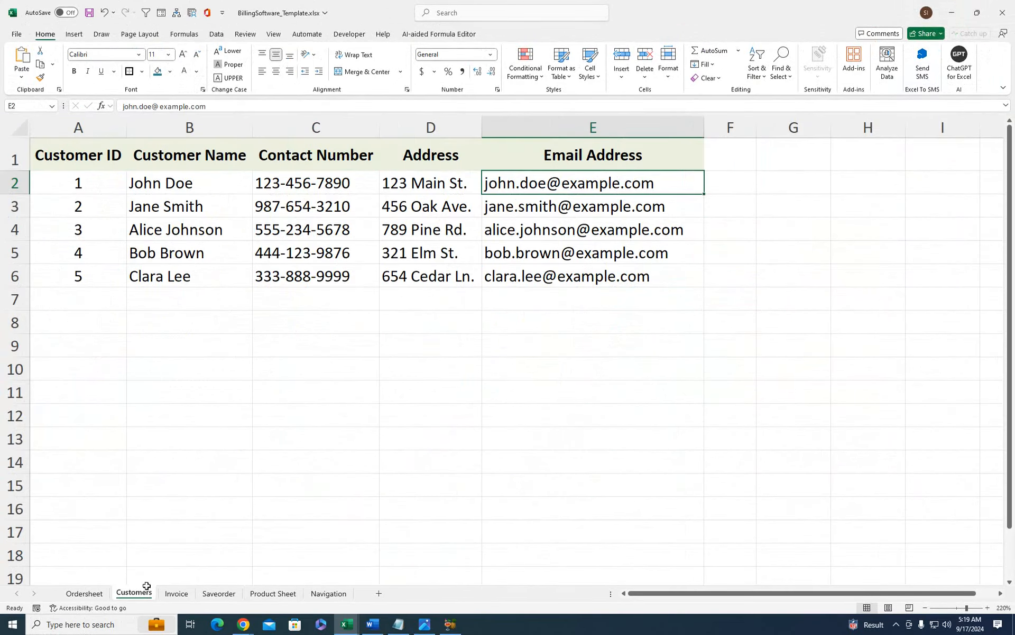
pyautogui.click(178, 594)
pyautogui.click(217, 593)
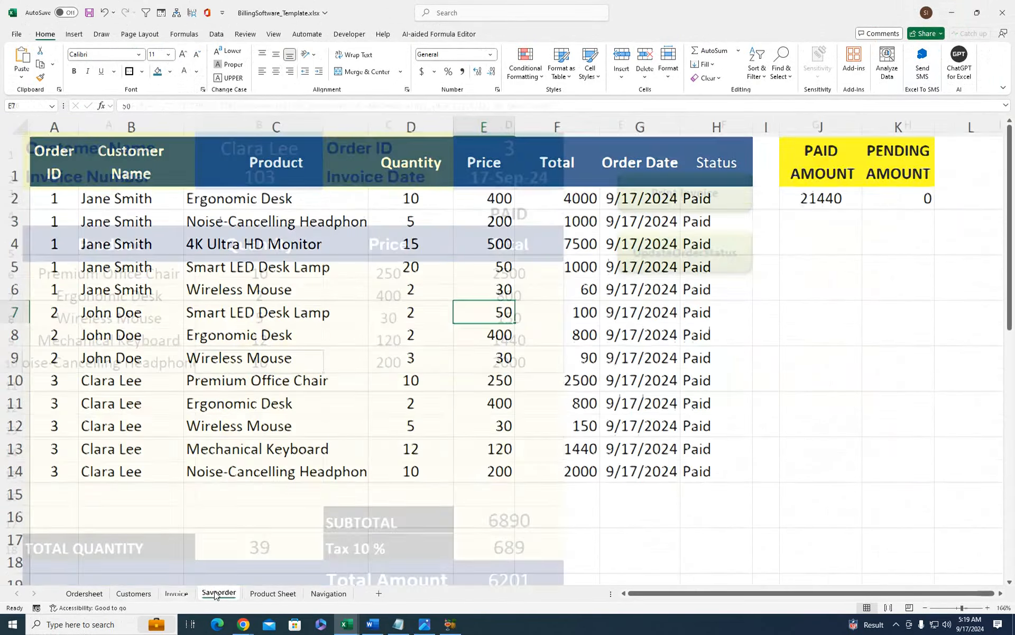
pyautogui.click(86, 592)
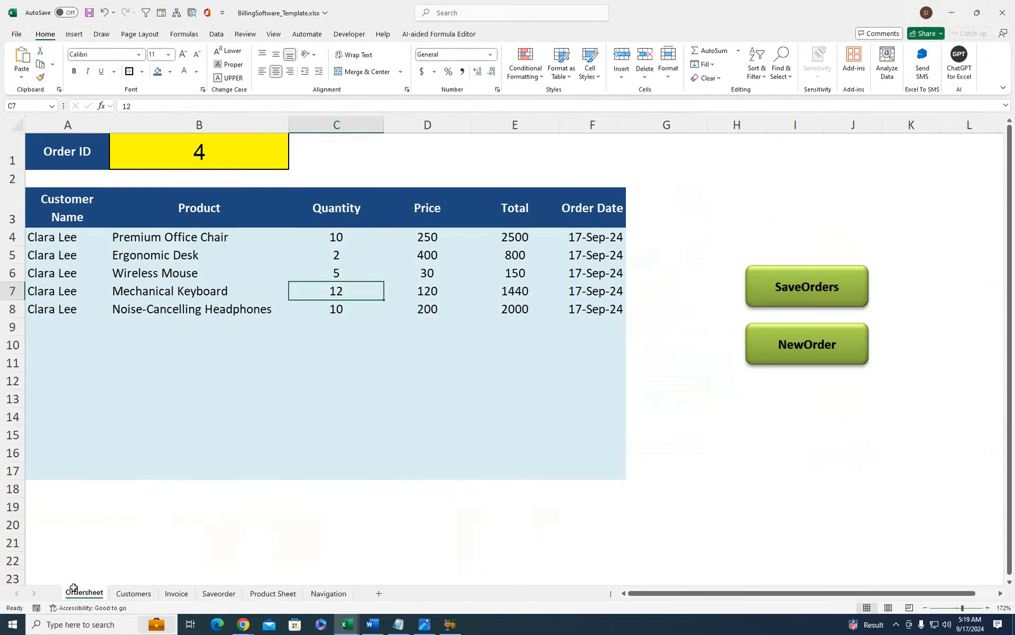
pyautogui.click(294, 233)
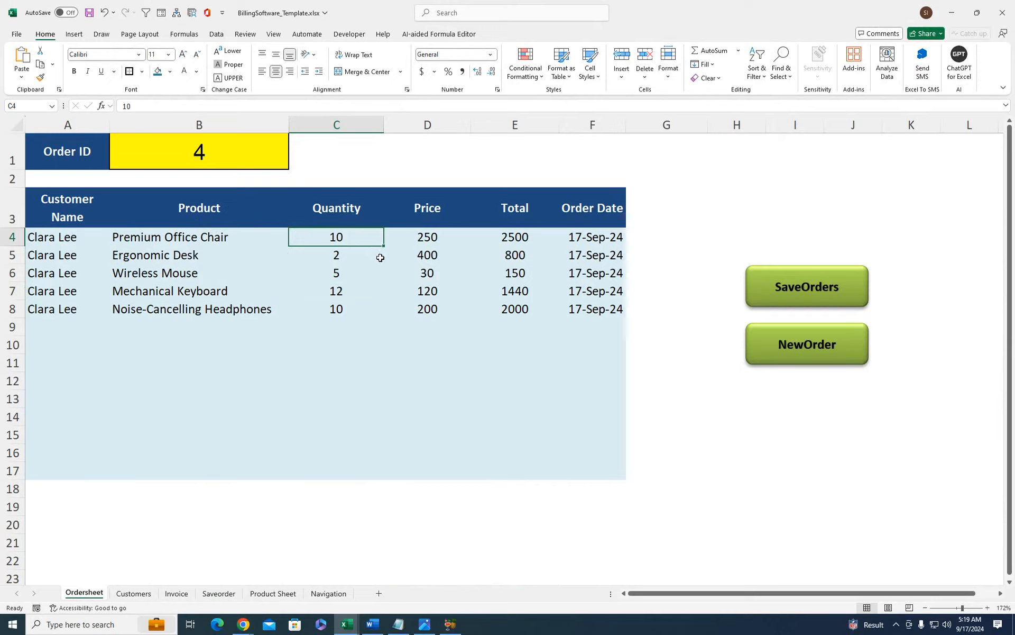
pyautogui.click(346, 262)
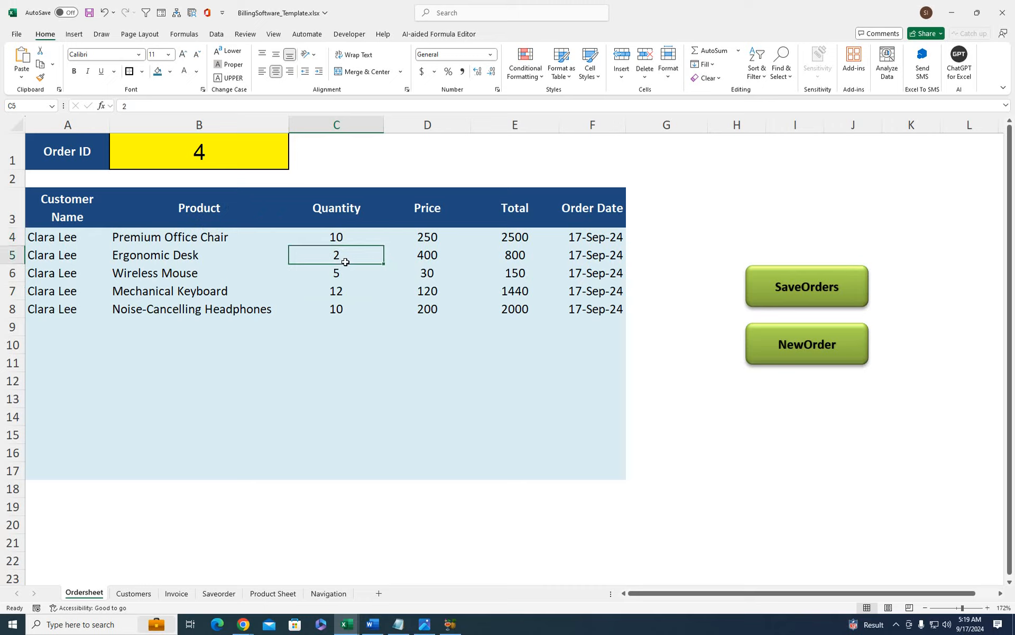
pyautogui.click(254, 275)
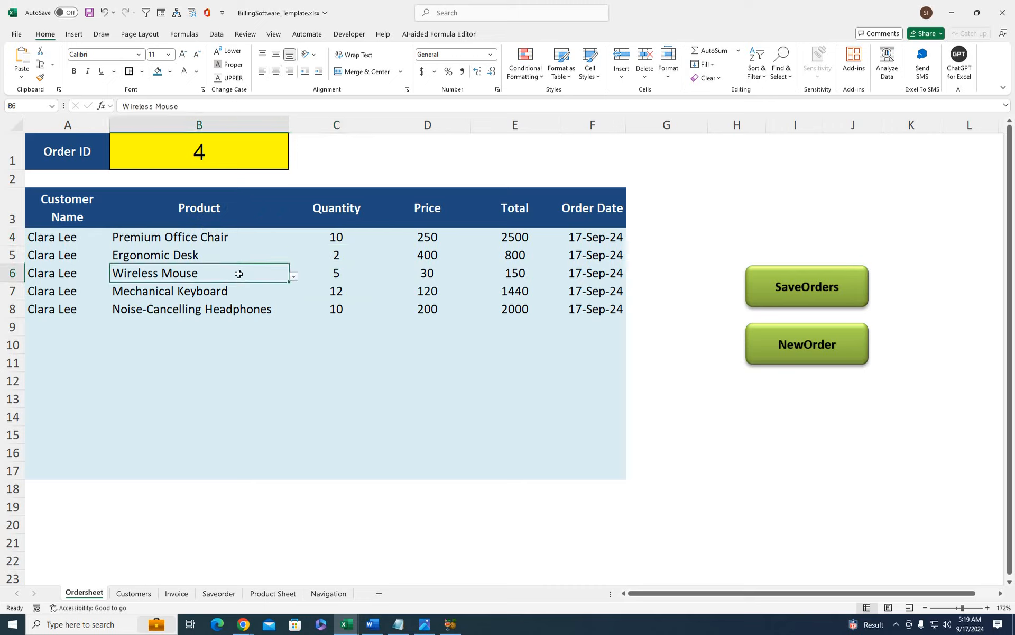
pyautogui.click(201, 241)
pyautogui.click(203, 256)
pyautogui.click(189, 272)
pyautogui.click(193, 291)
pyautogui.click(195, 309)
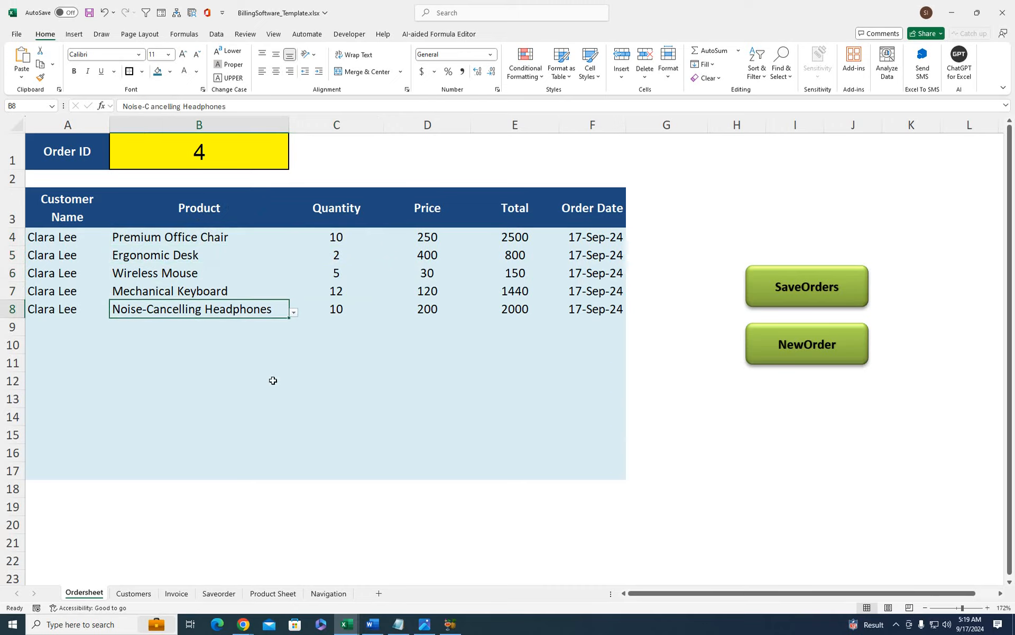